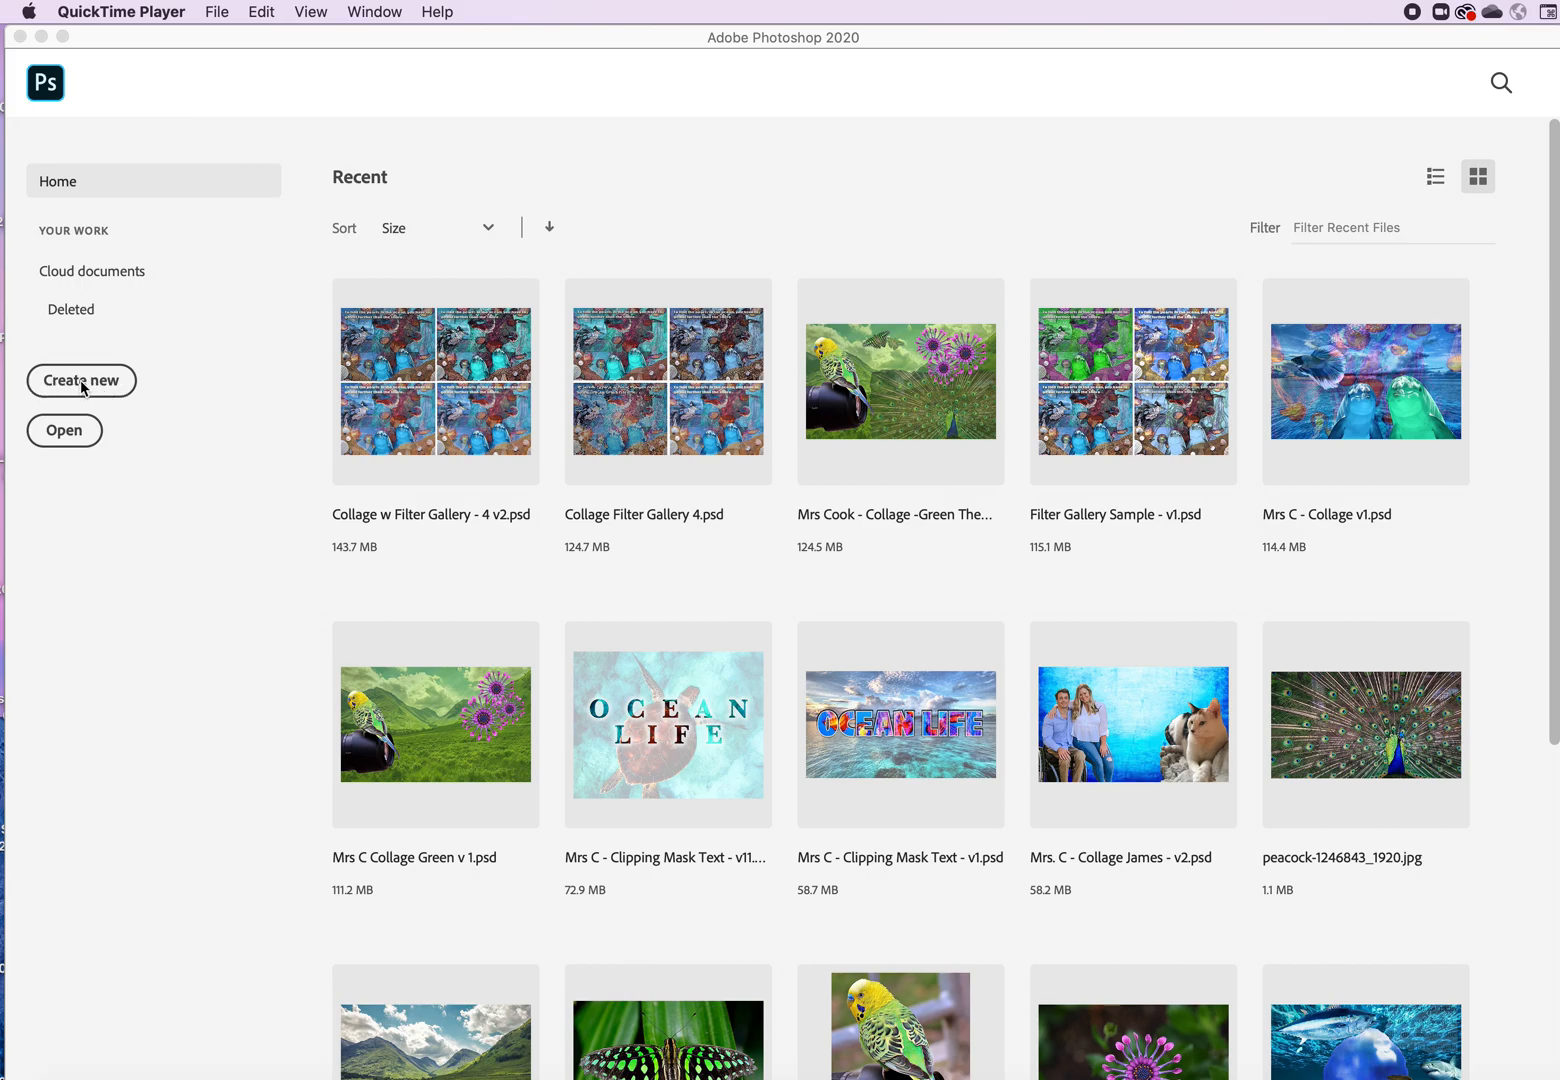
# Step: Create a landscape Letter print document, 11 by 8.5 inches at 300 ppi, named "Mrs C - Clipping Mask Text - v6"
pyautogui.click(83, 388)
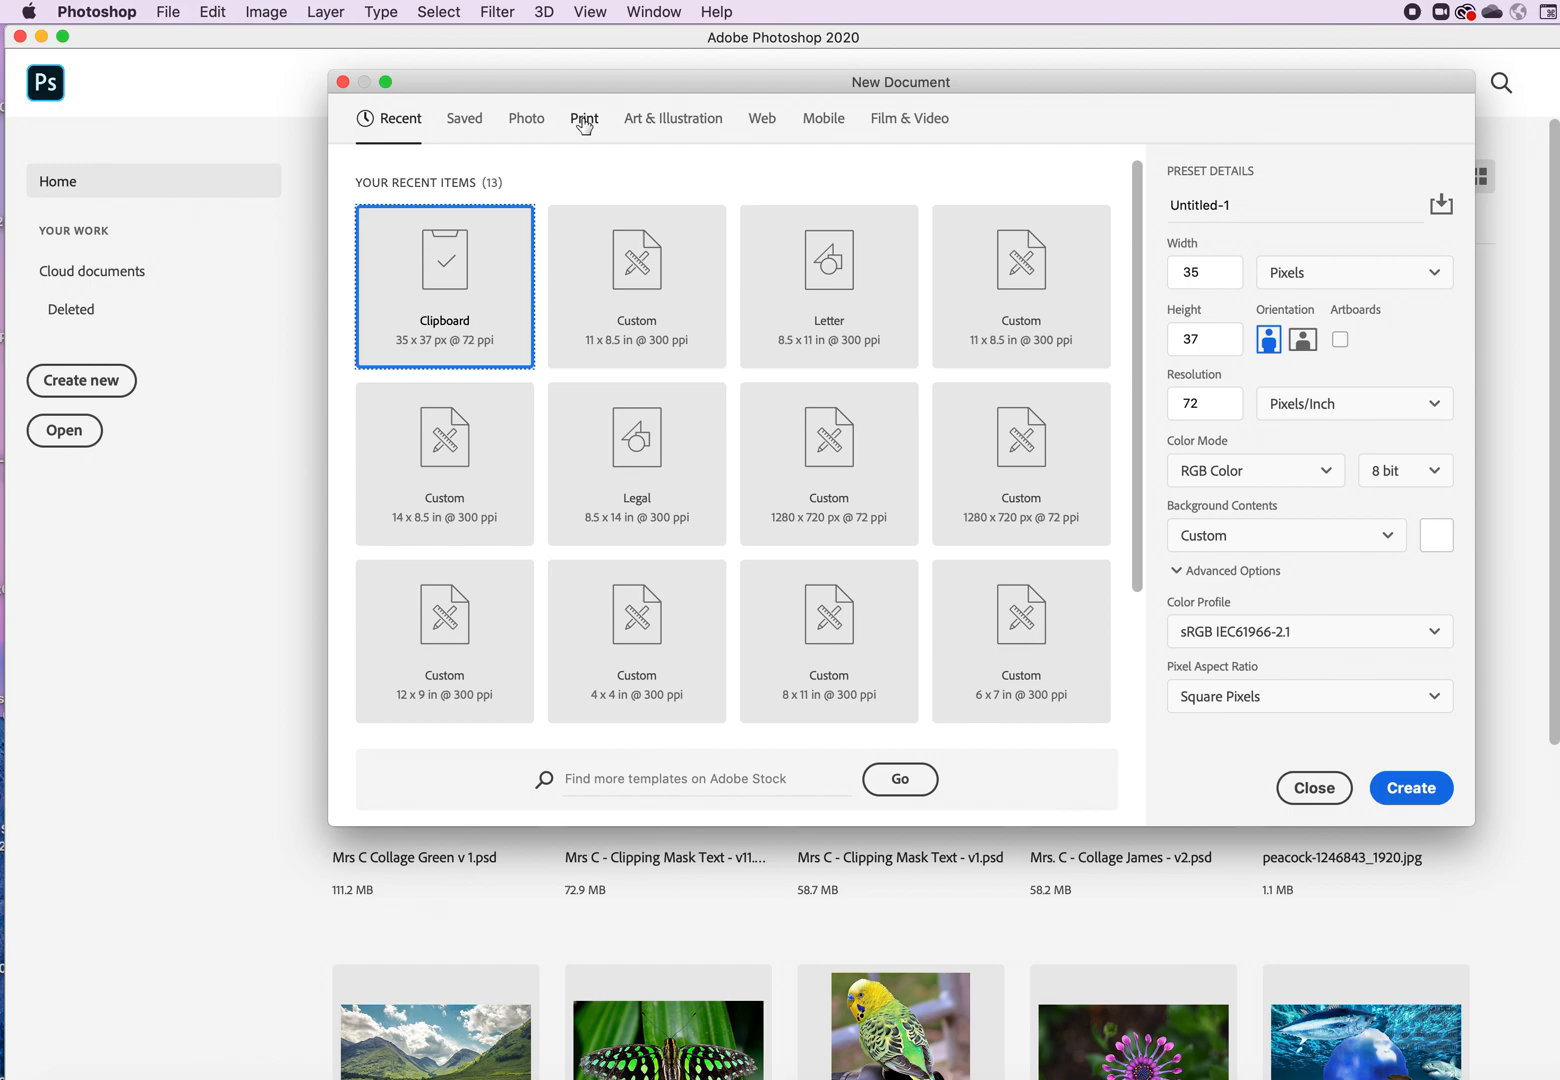
pyautogui.click(585, 124)
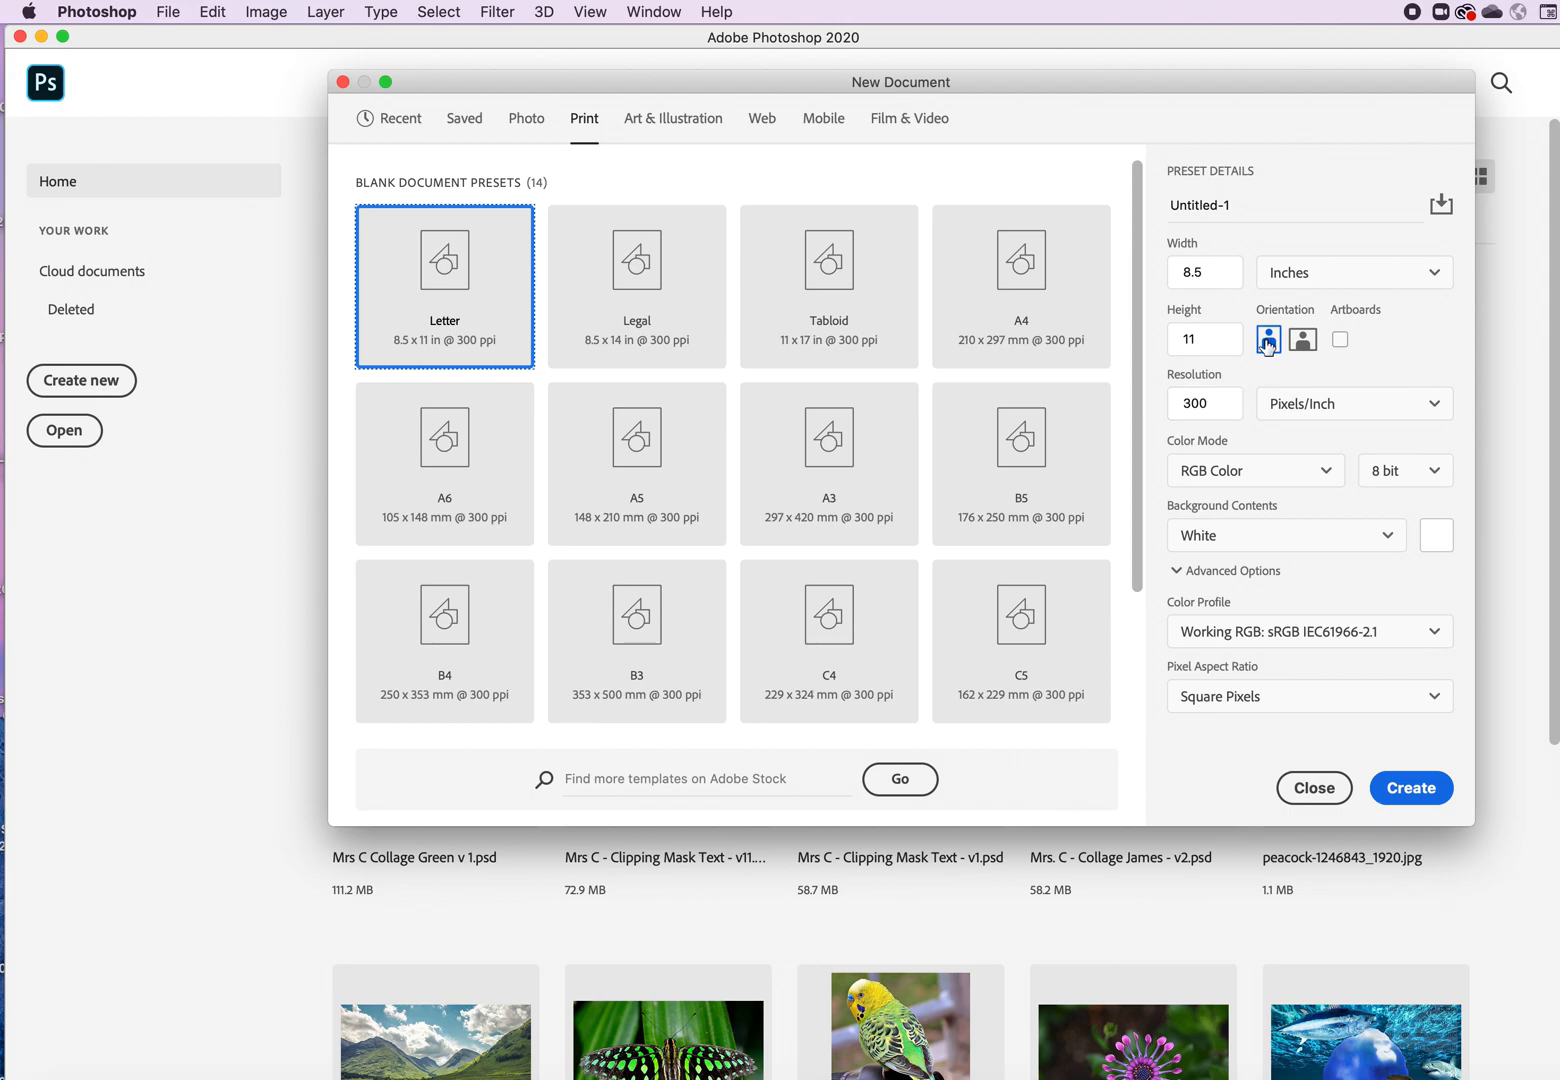
pyautogui.click(1303, 341)
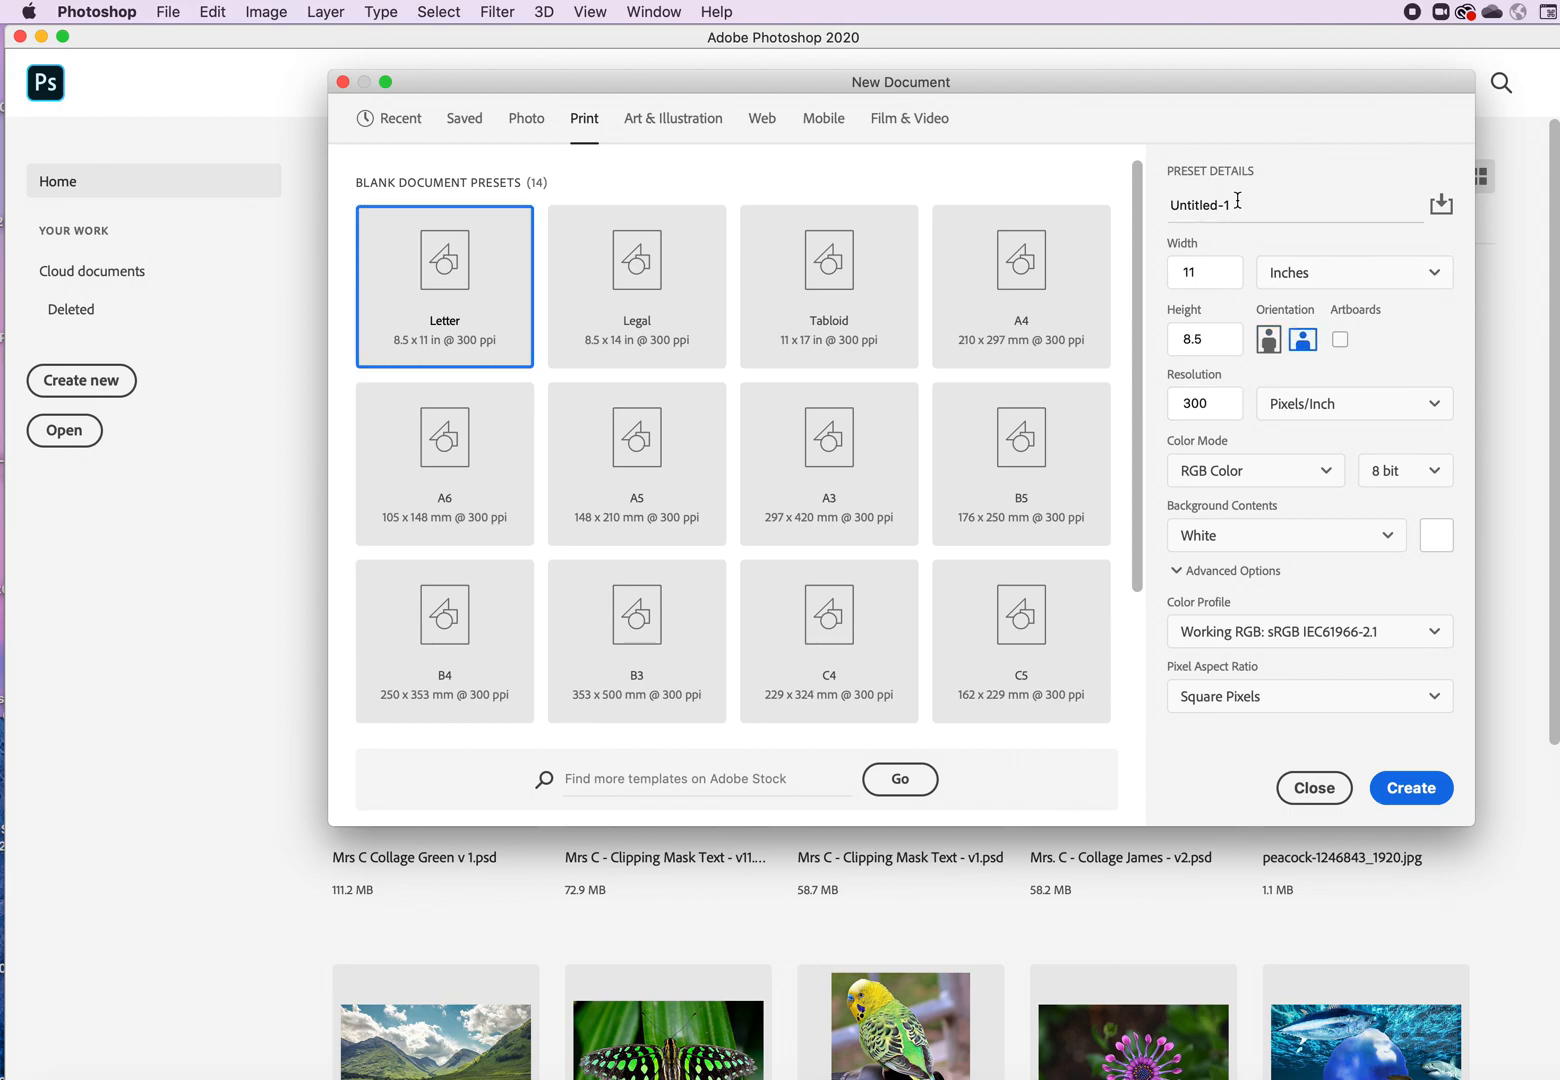
pyautogui.moveTo(1232, 204); pyautogui.dragTo(1135, 203)
pyautogui.write('Mrs C - Clipping Mask Text')
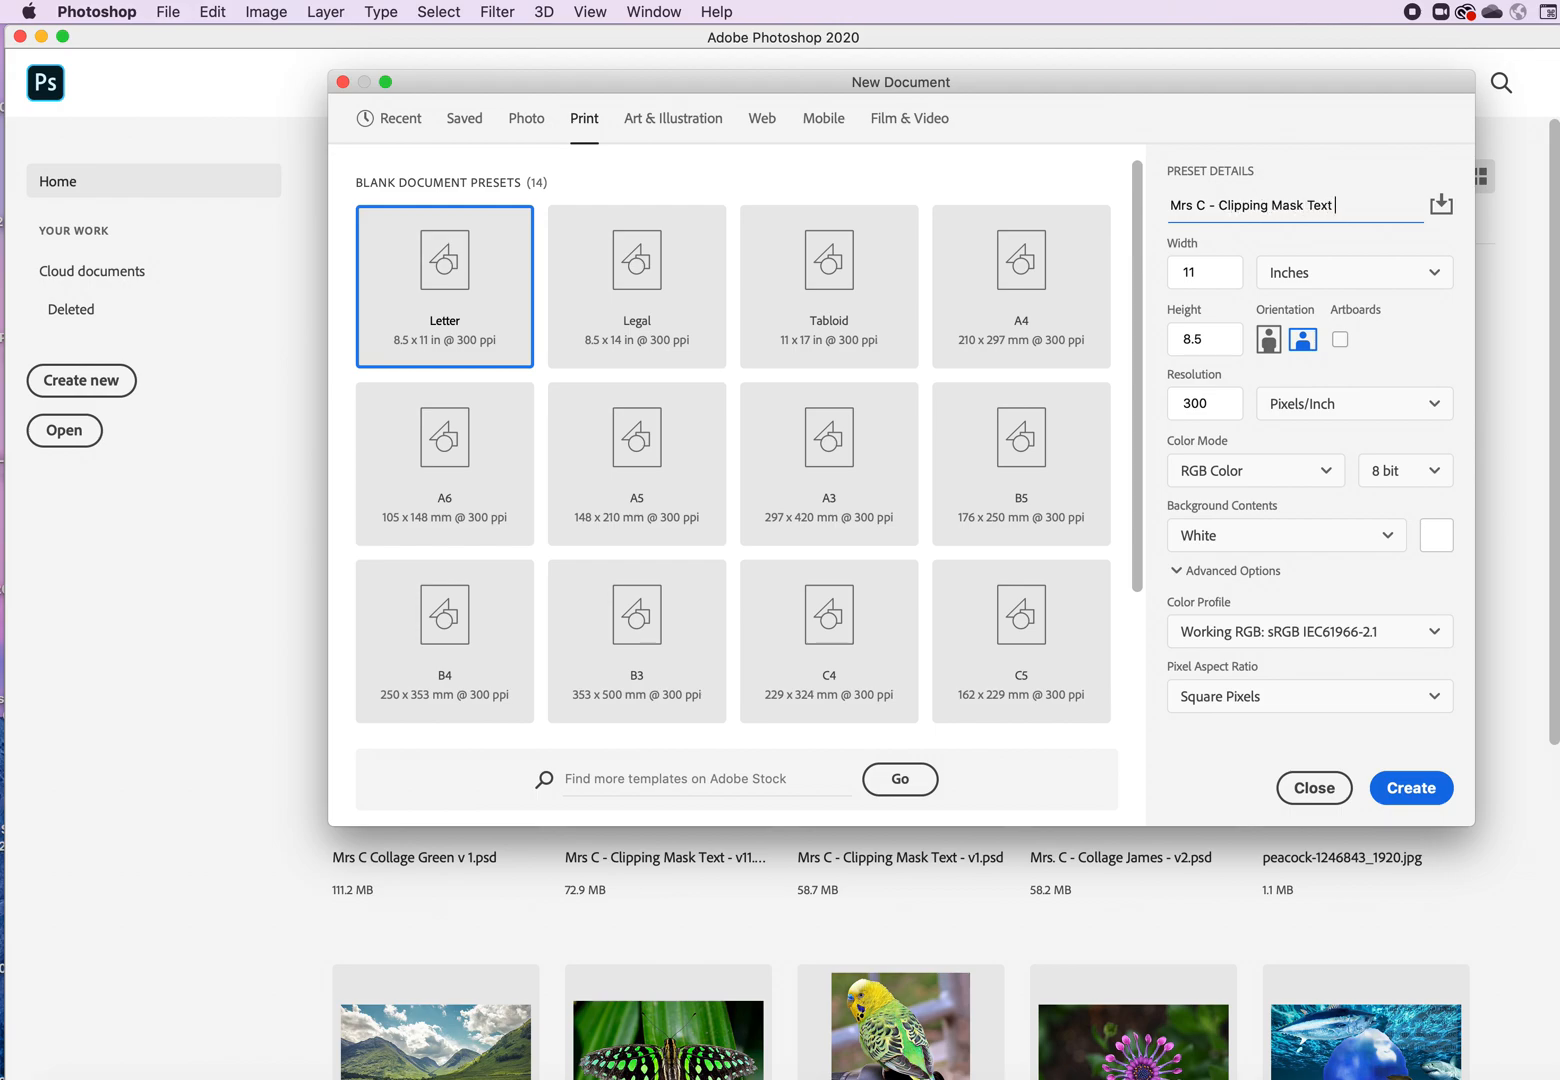
pyautogui.write(' - v6')
pyautogui.click(1405, 790)
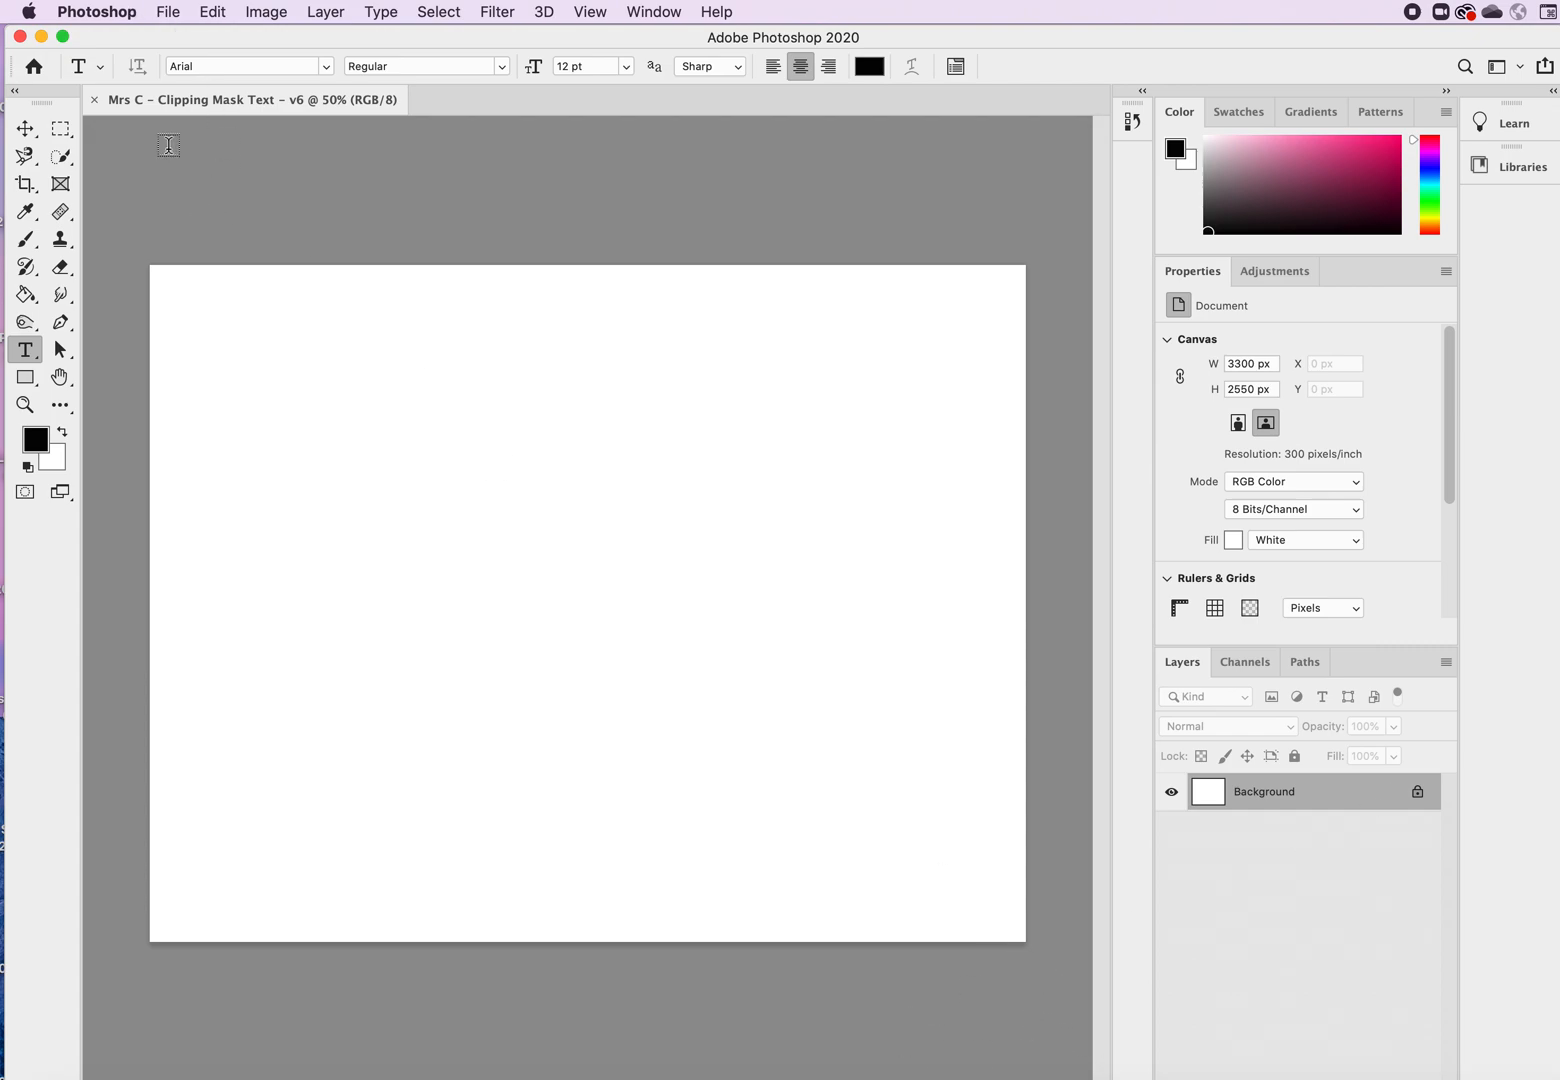
# Step: Switch to the Move tool and reset the Essentials workspace
pyautogui.click(25, 128)
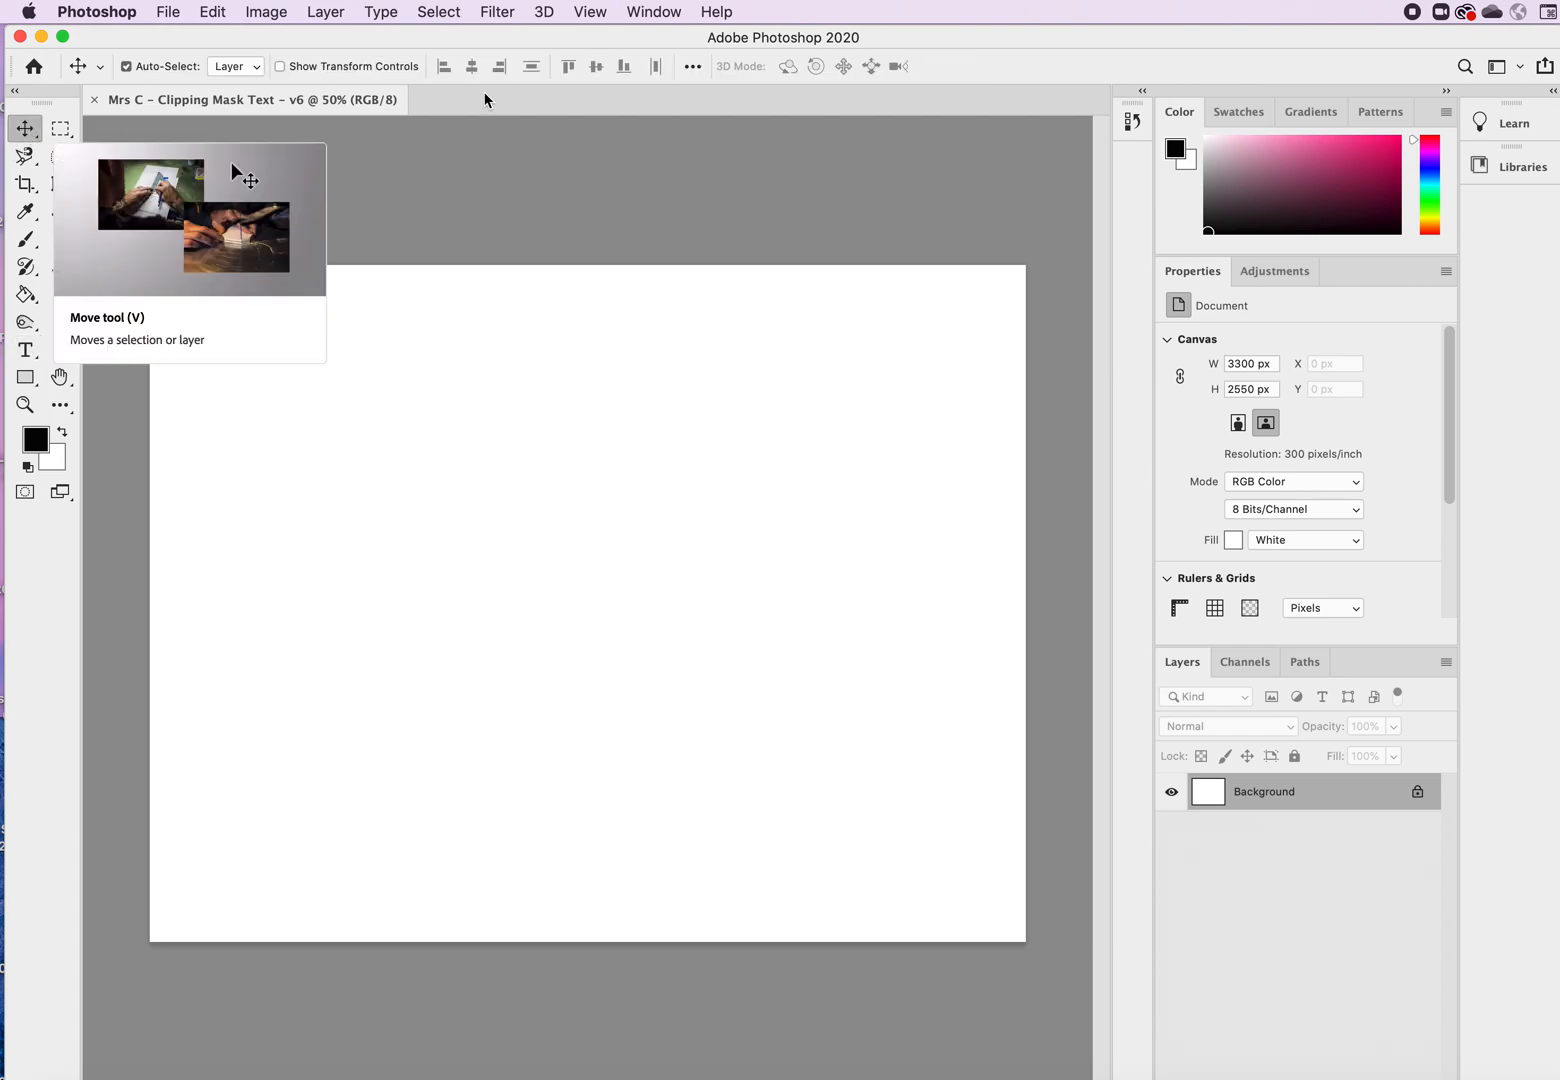
pyautogui.click(655, 12)
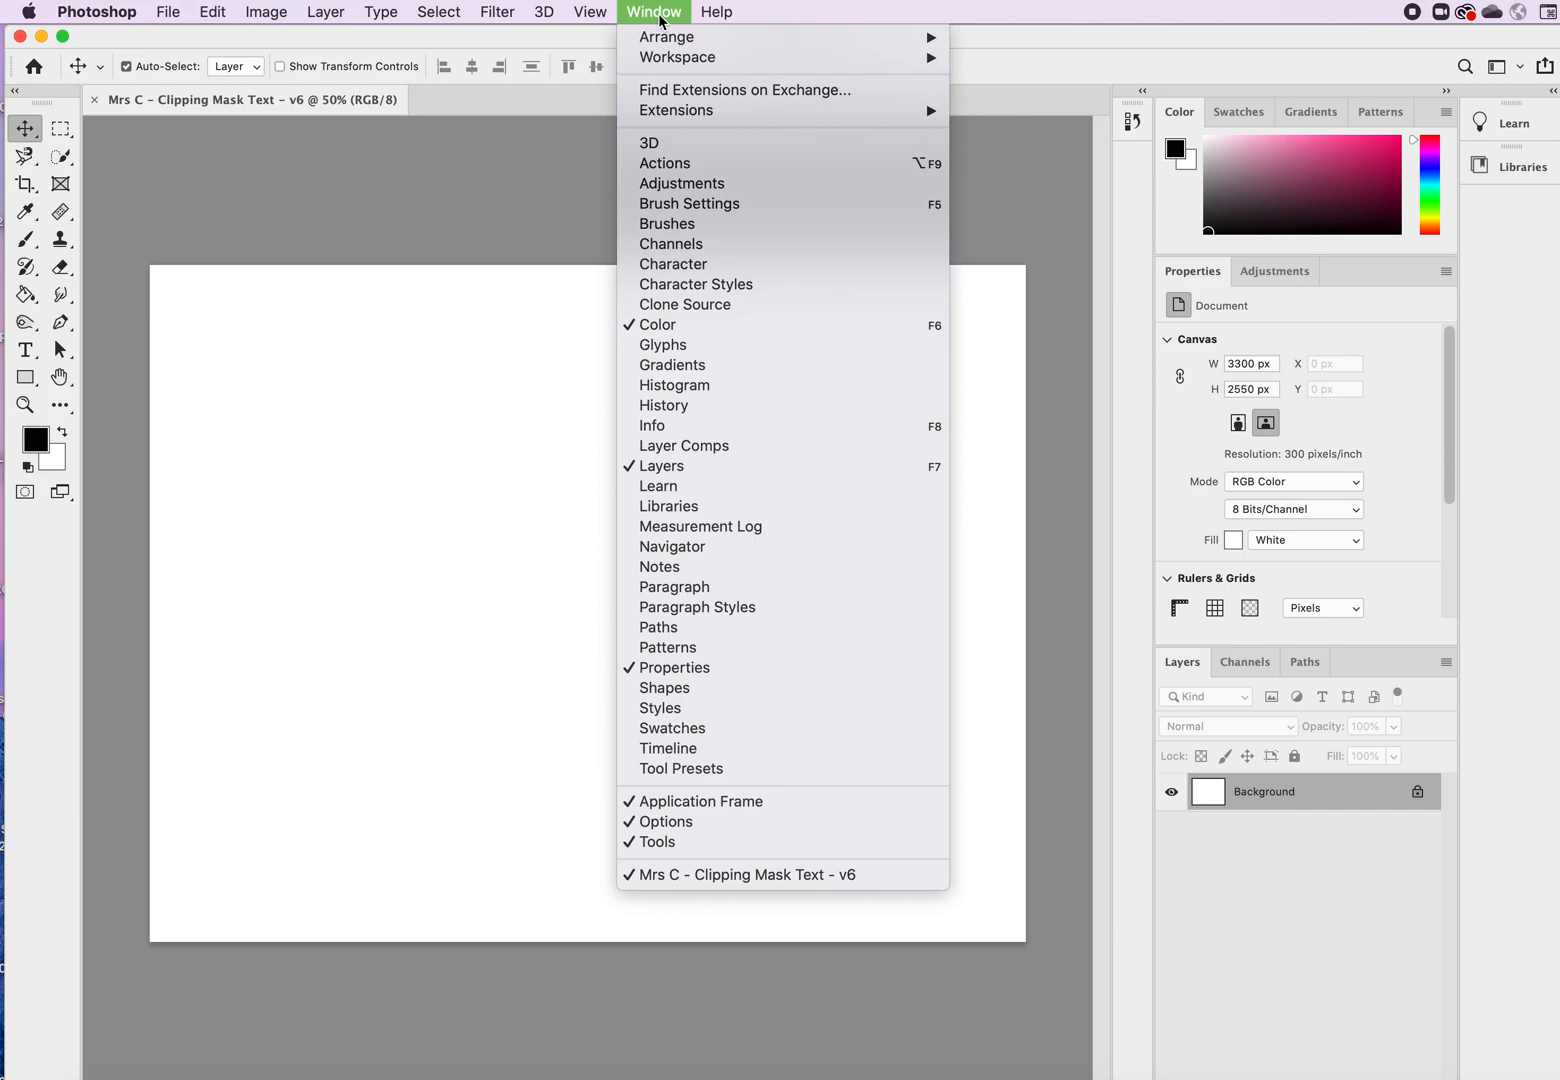
pyautogui.moveTo(674, 64)
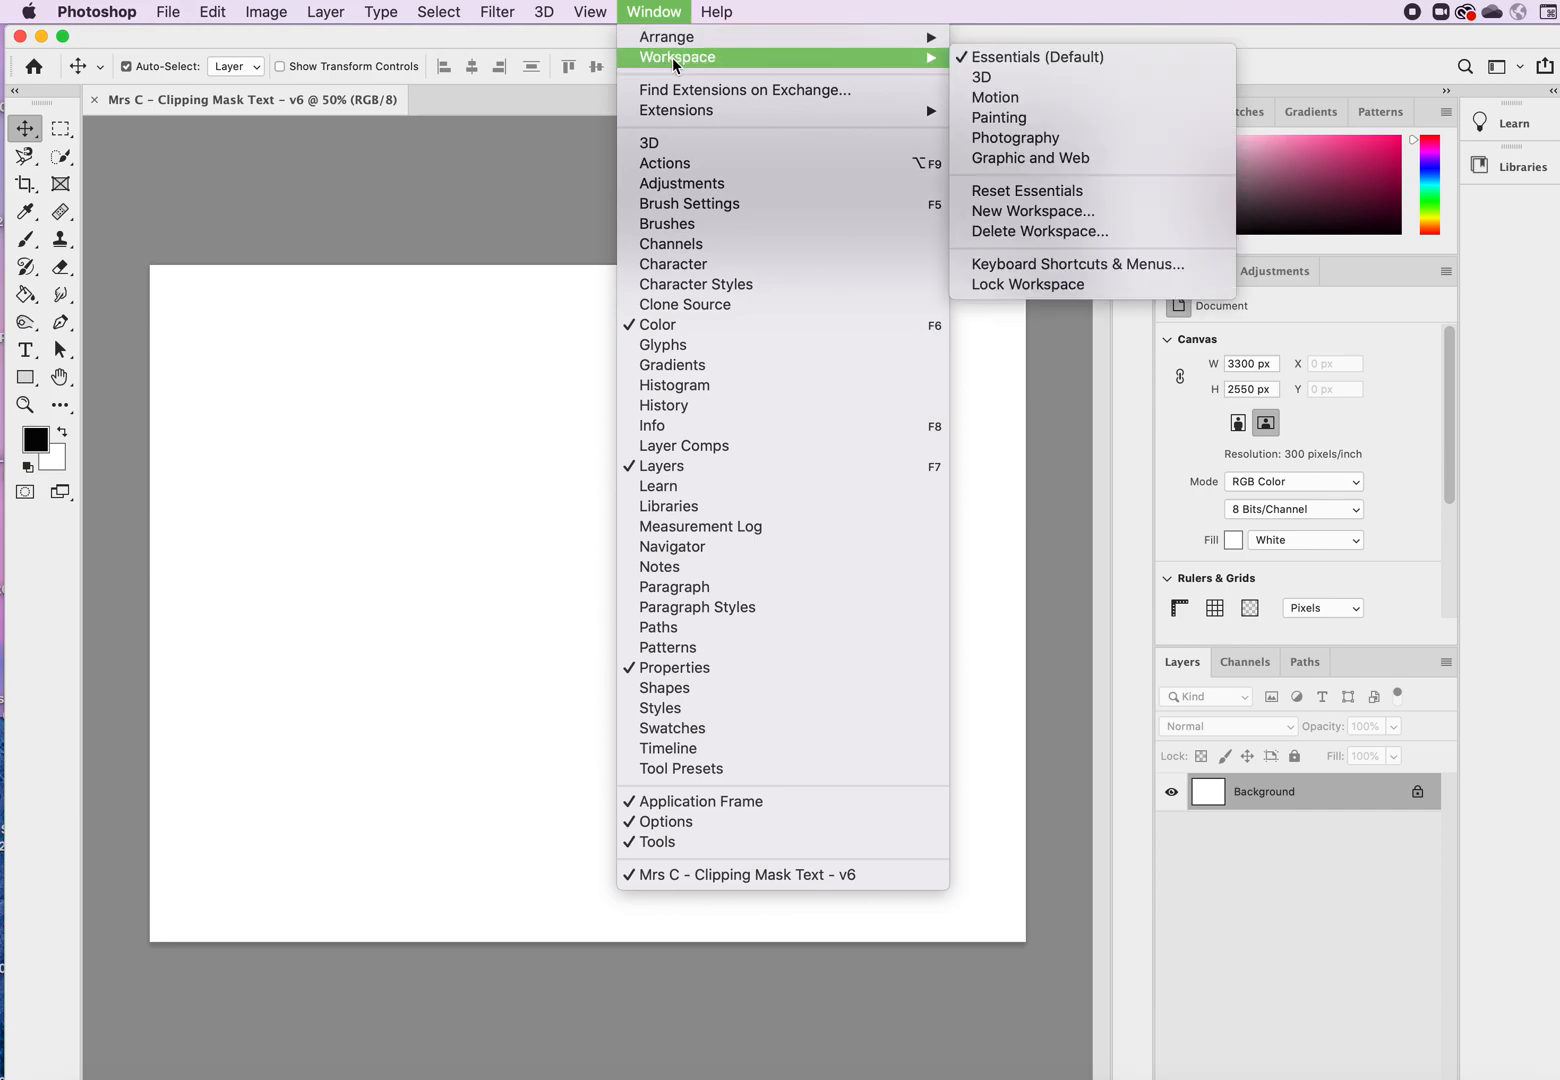
pyautogui.click(1025, 195)
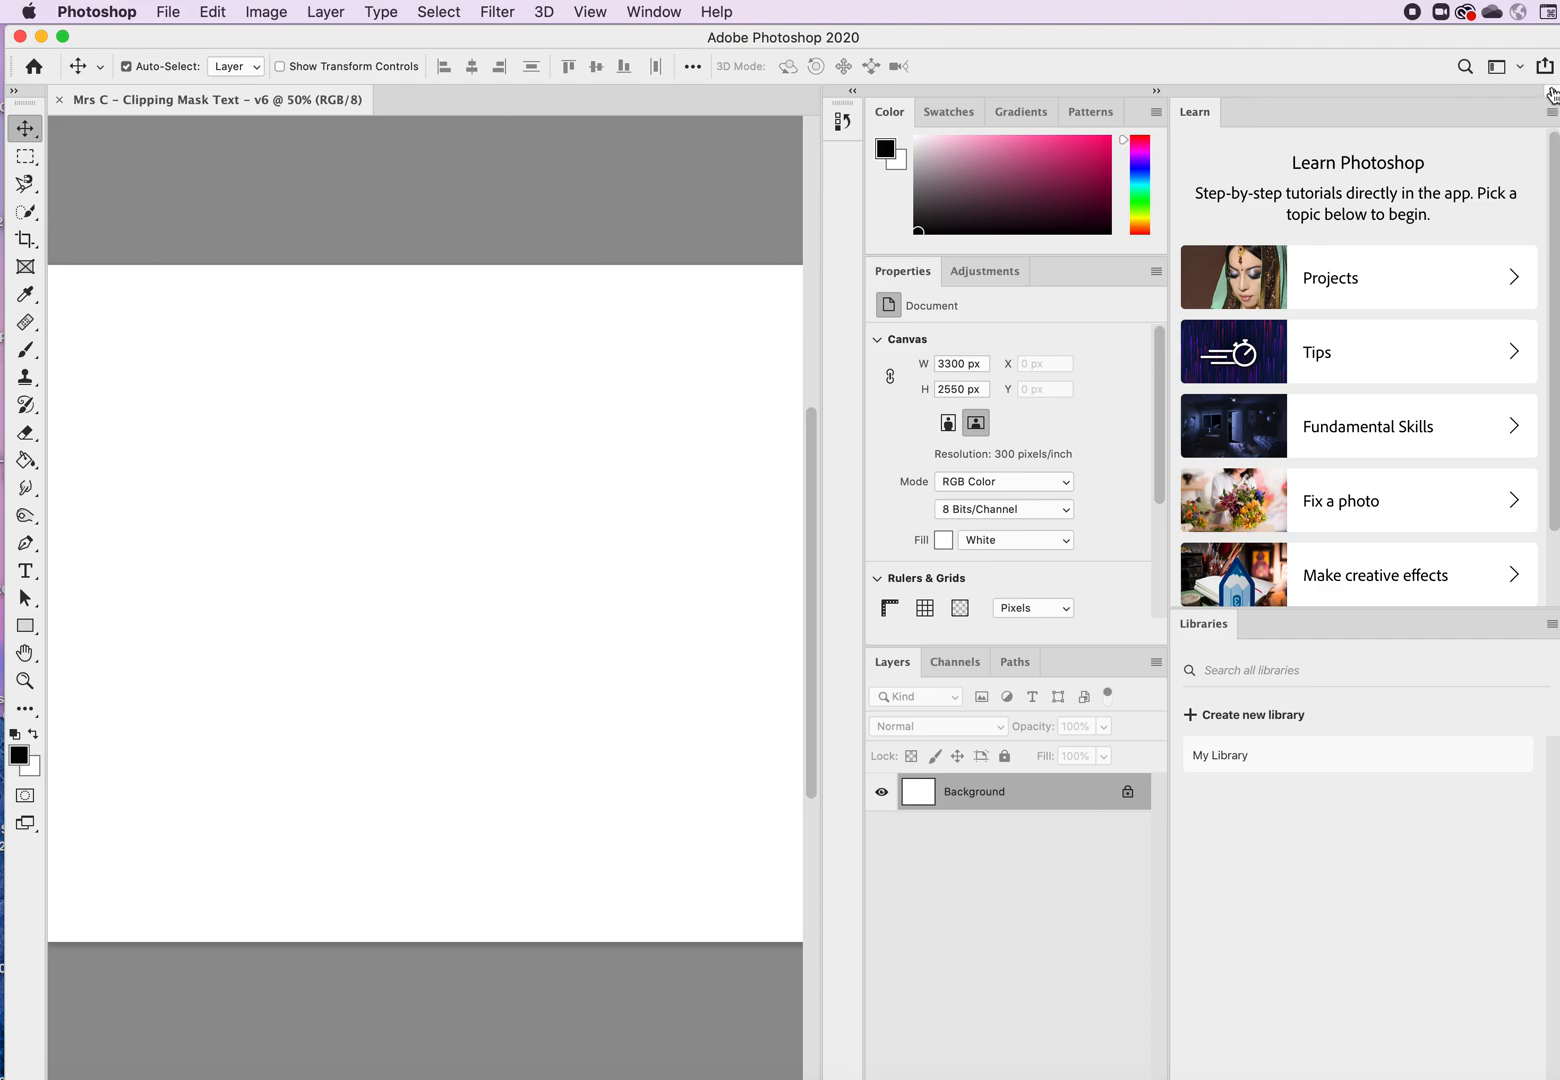
# Step: Collapse the Learn and Libraries panels to icons and show the tools in two columns
pyautogui.click(1554, 92)
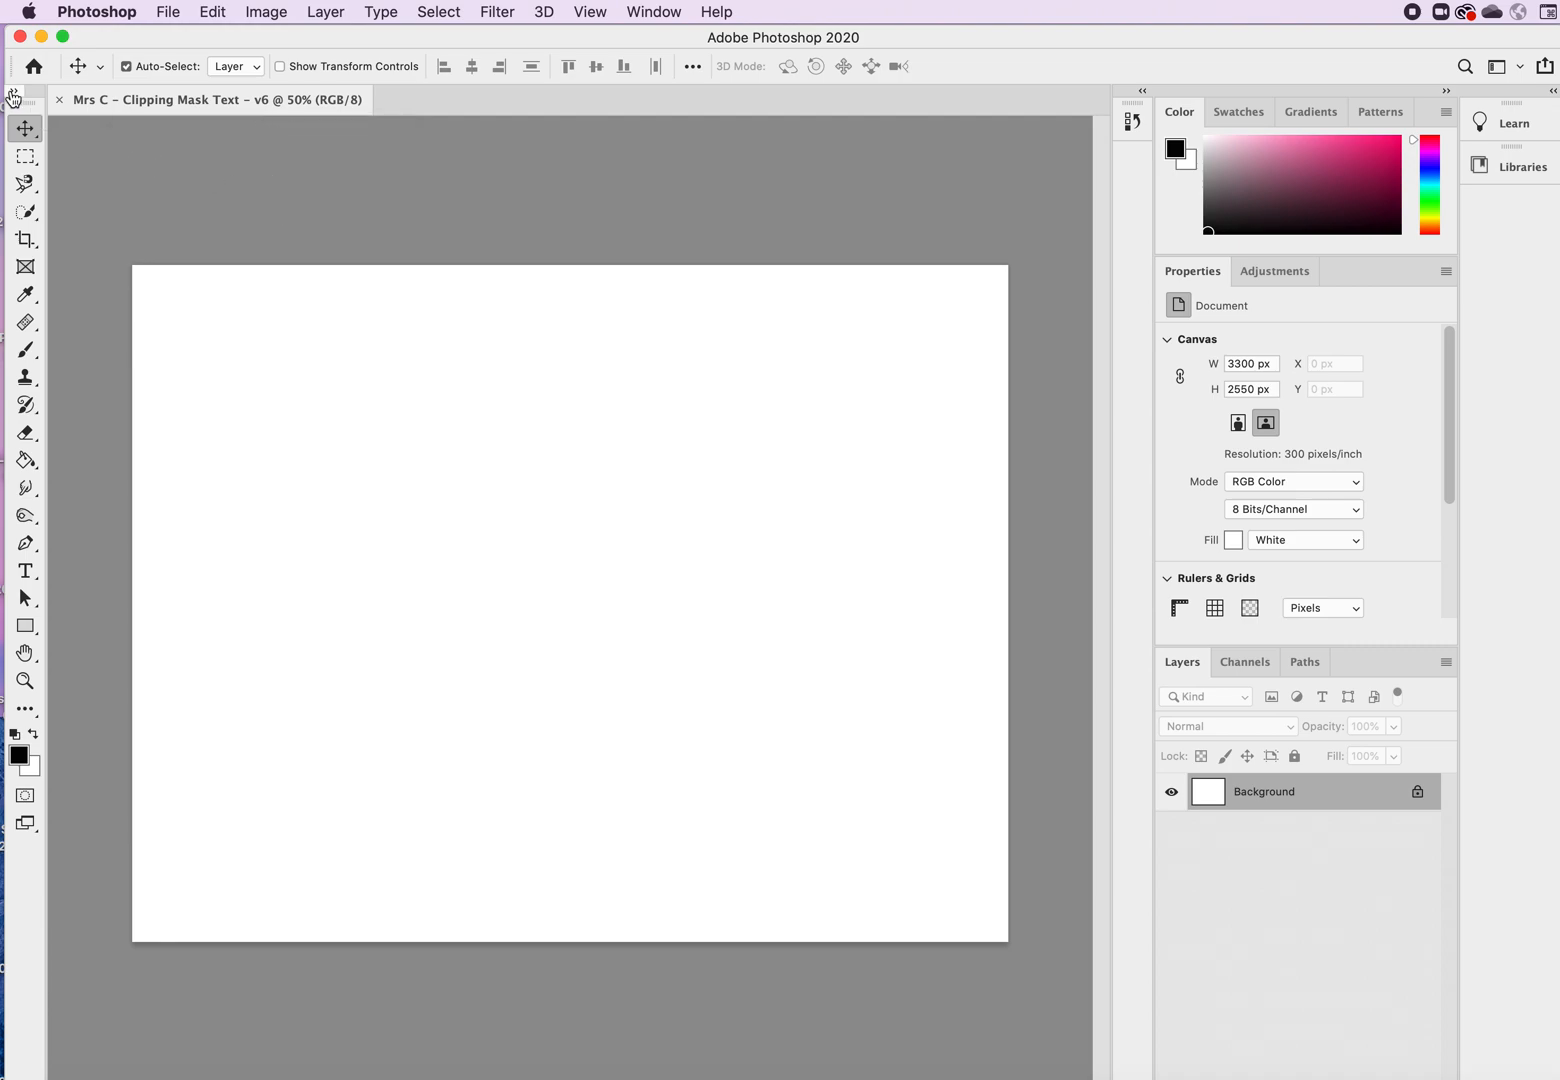
pyautogui.click(13, 95)
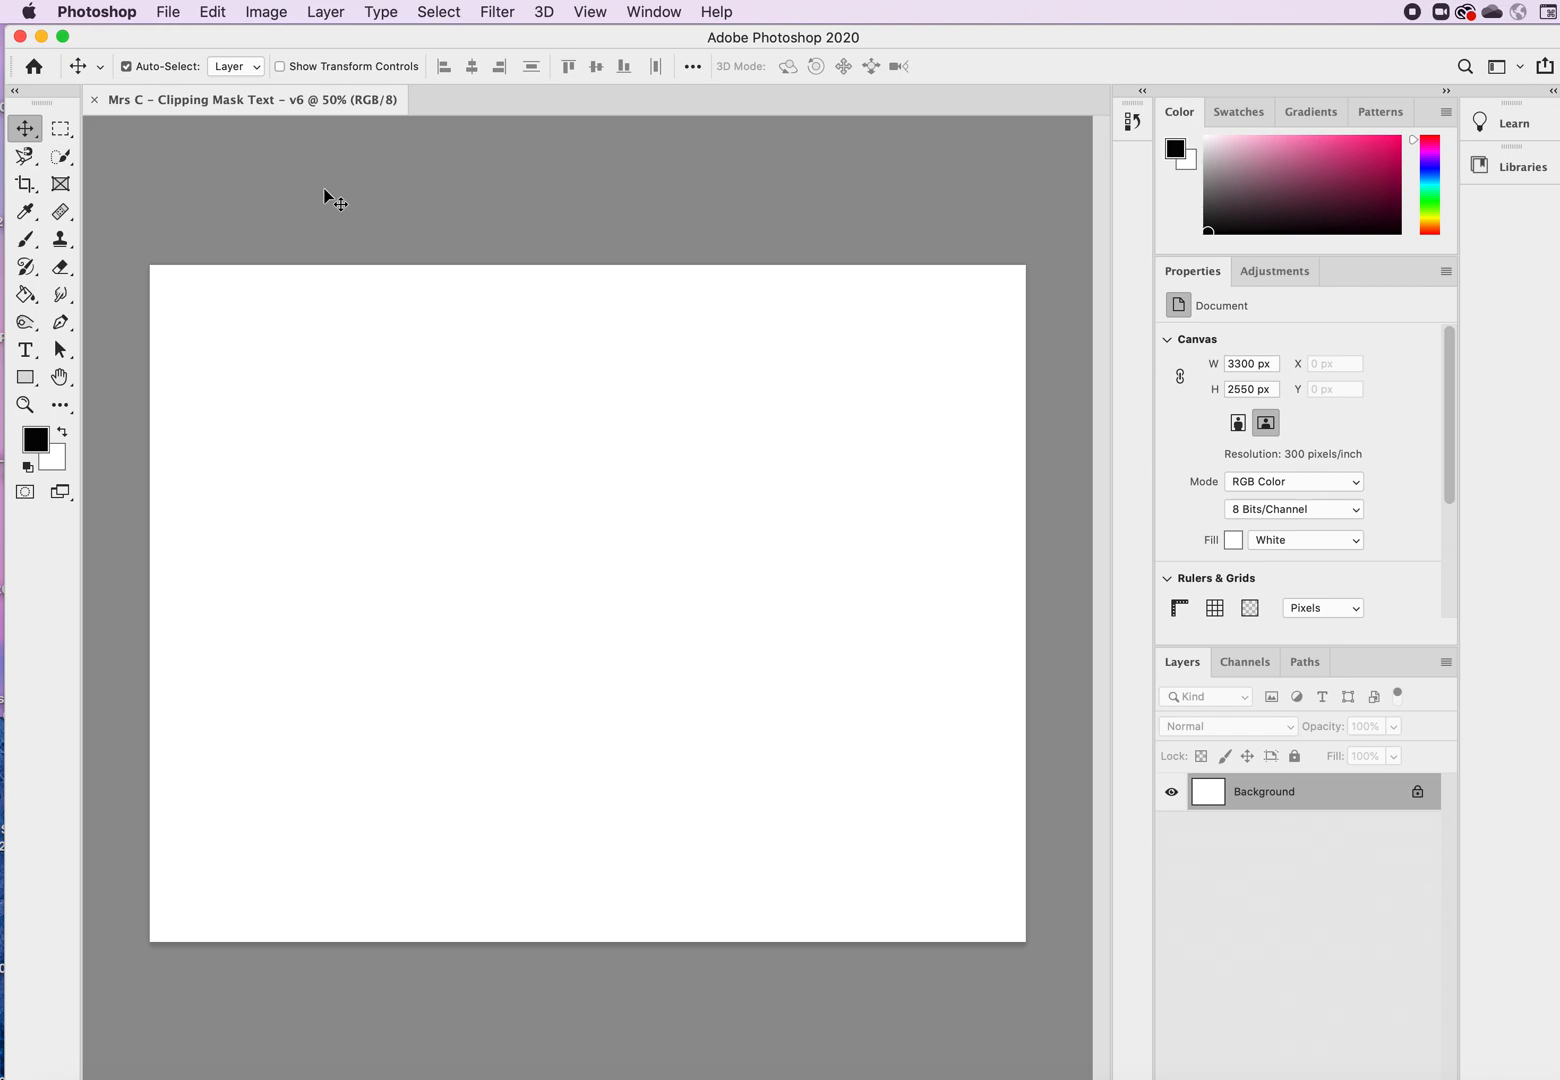
# Step: Draw a text box about 1946 by 1110 px in the middle of the canvas and commit its placeholder text
pyautogui.click(25, 351)
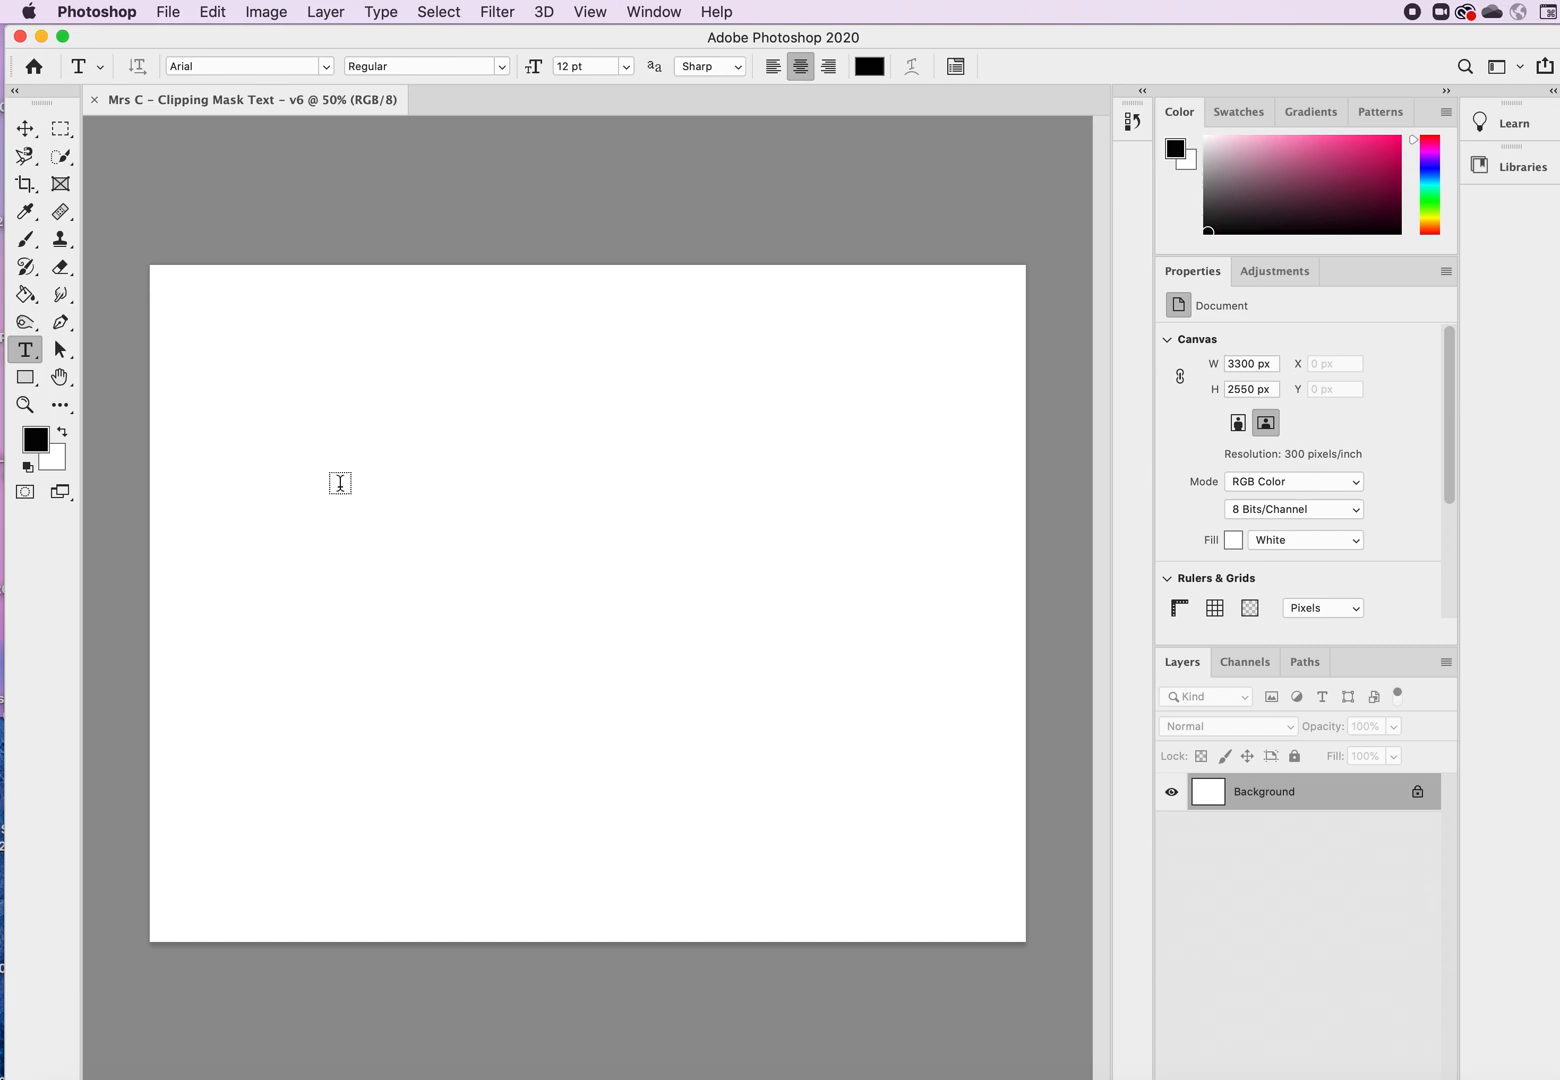
pyautogui.moveTo(340, 485); pyautogui.dragTo(856, 781)
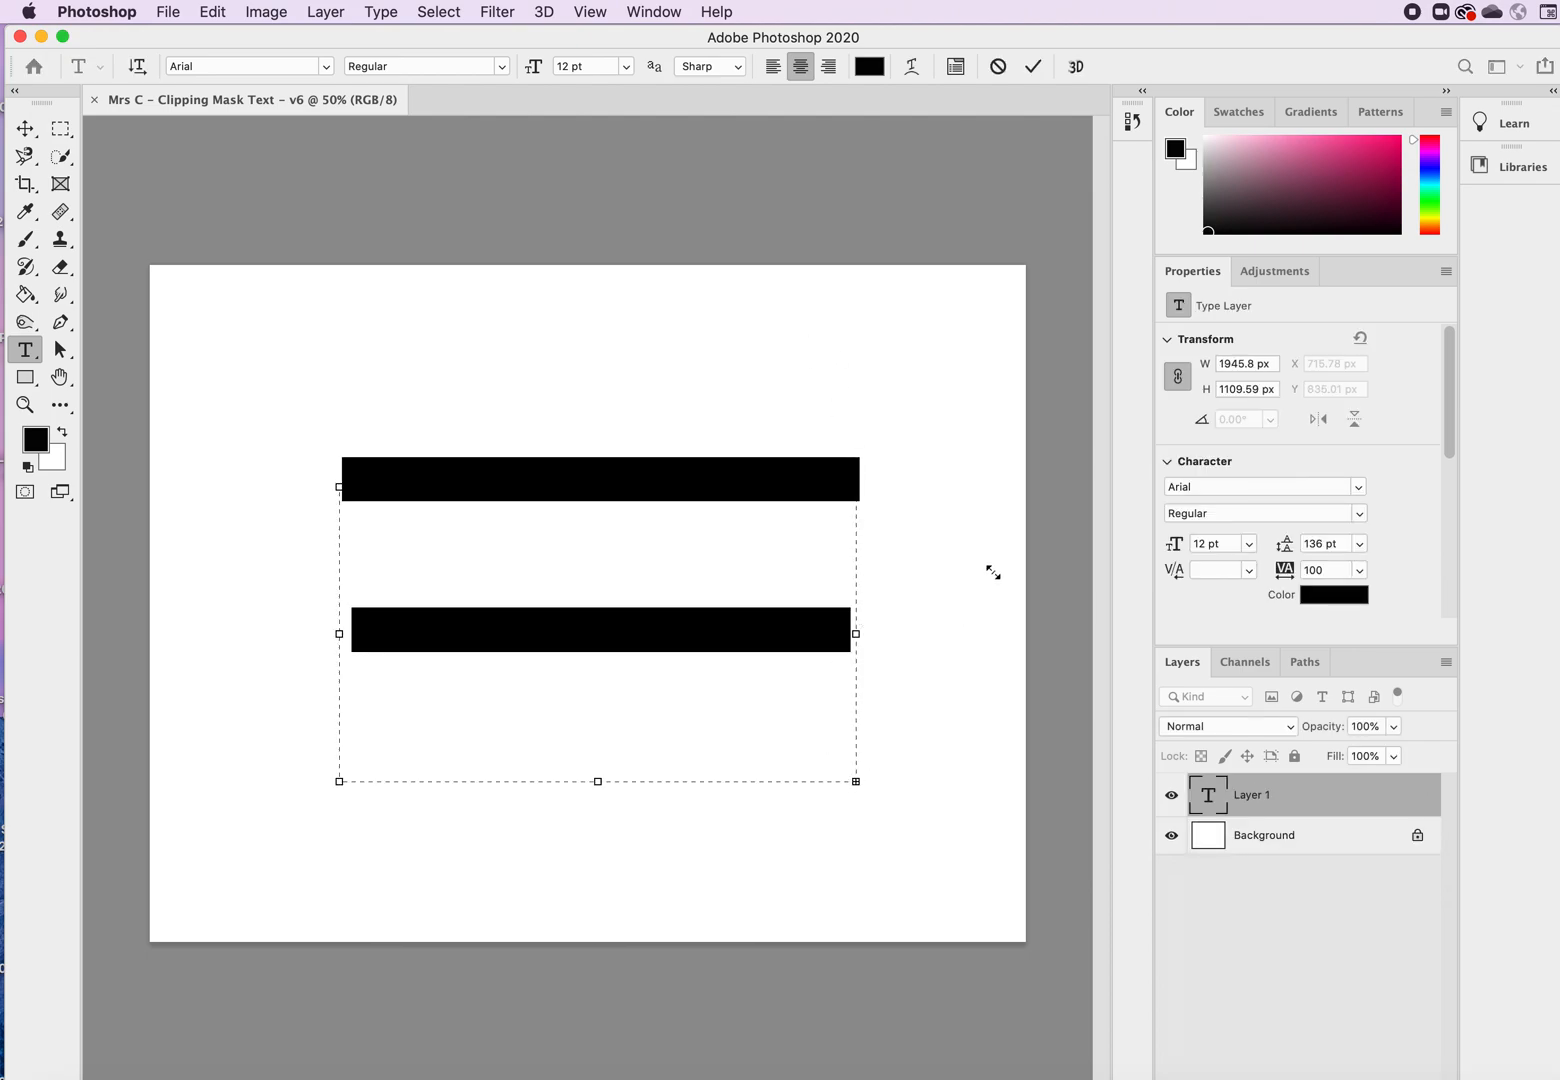
pyautogui.click(1031, 70)
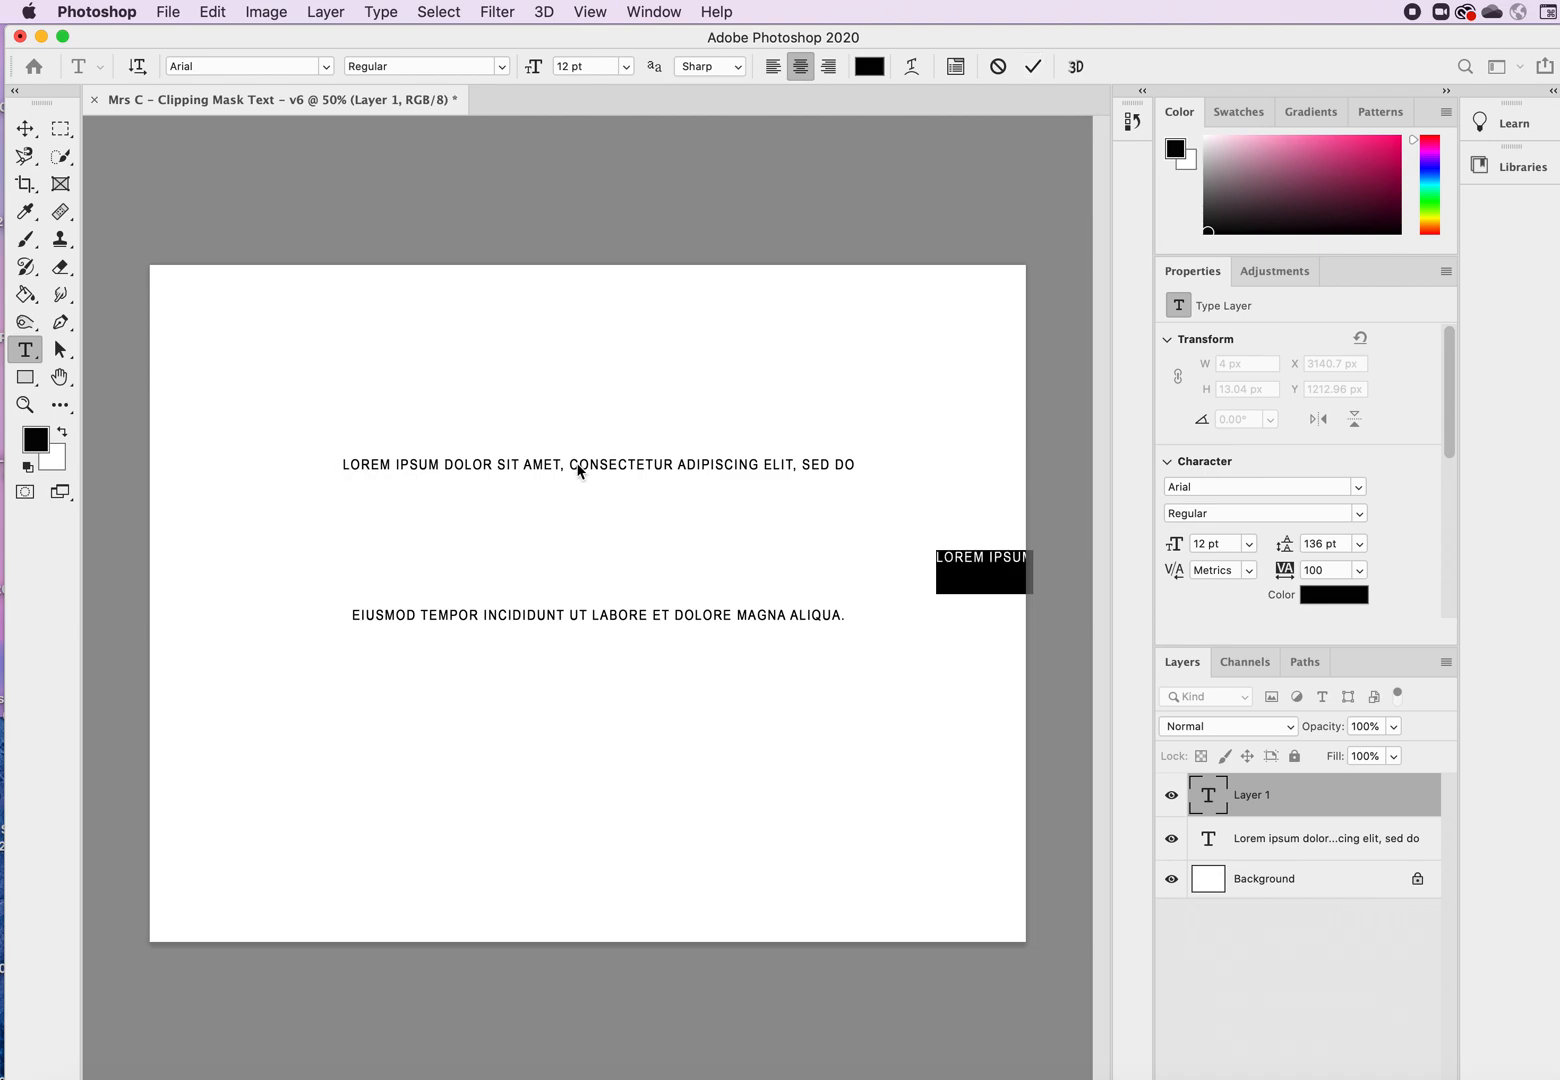
pyautogui.press('Escape')
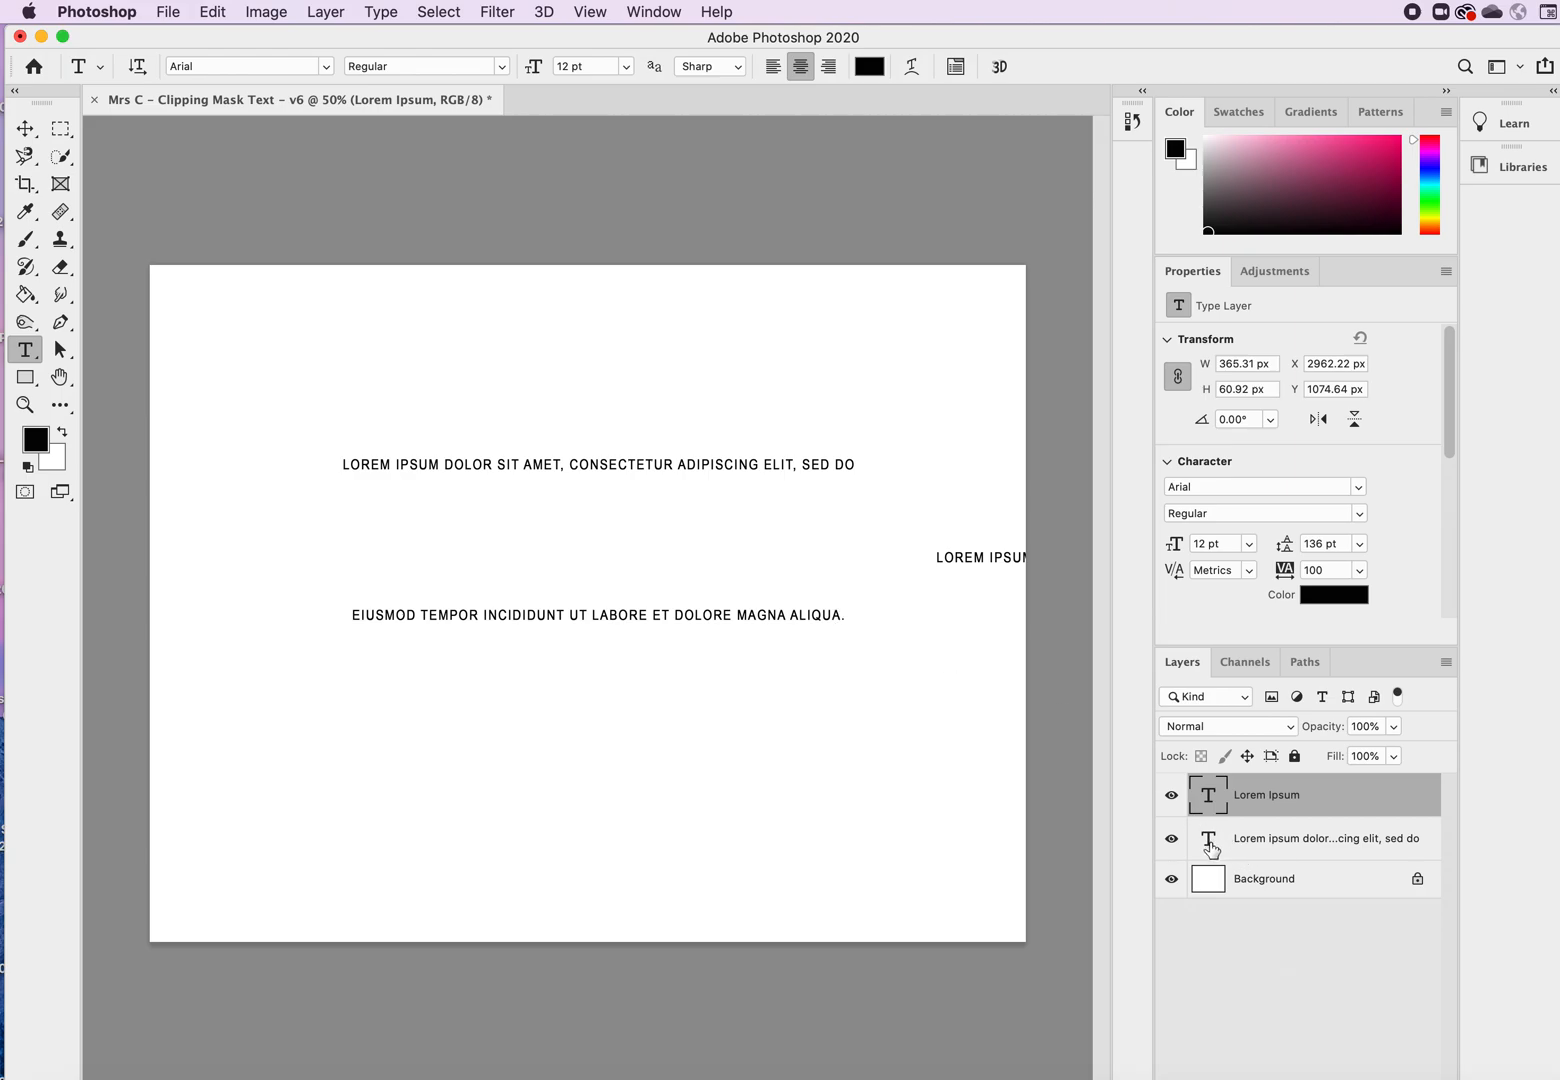
# Step: Delete both placeholder text layers so that only the Background layer is left
pyautogui.moveTo(1210, 846); pyautogui.dragTo(1305, 846)
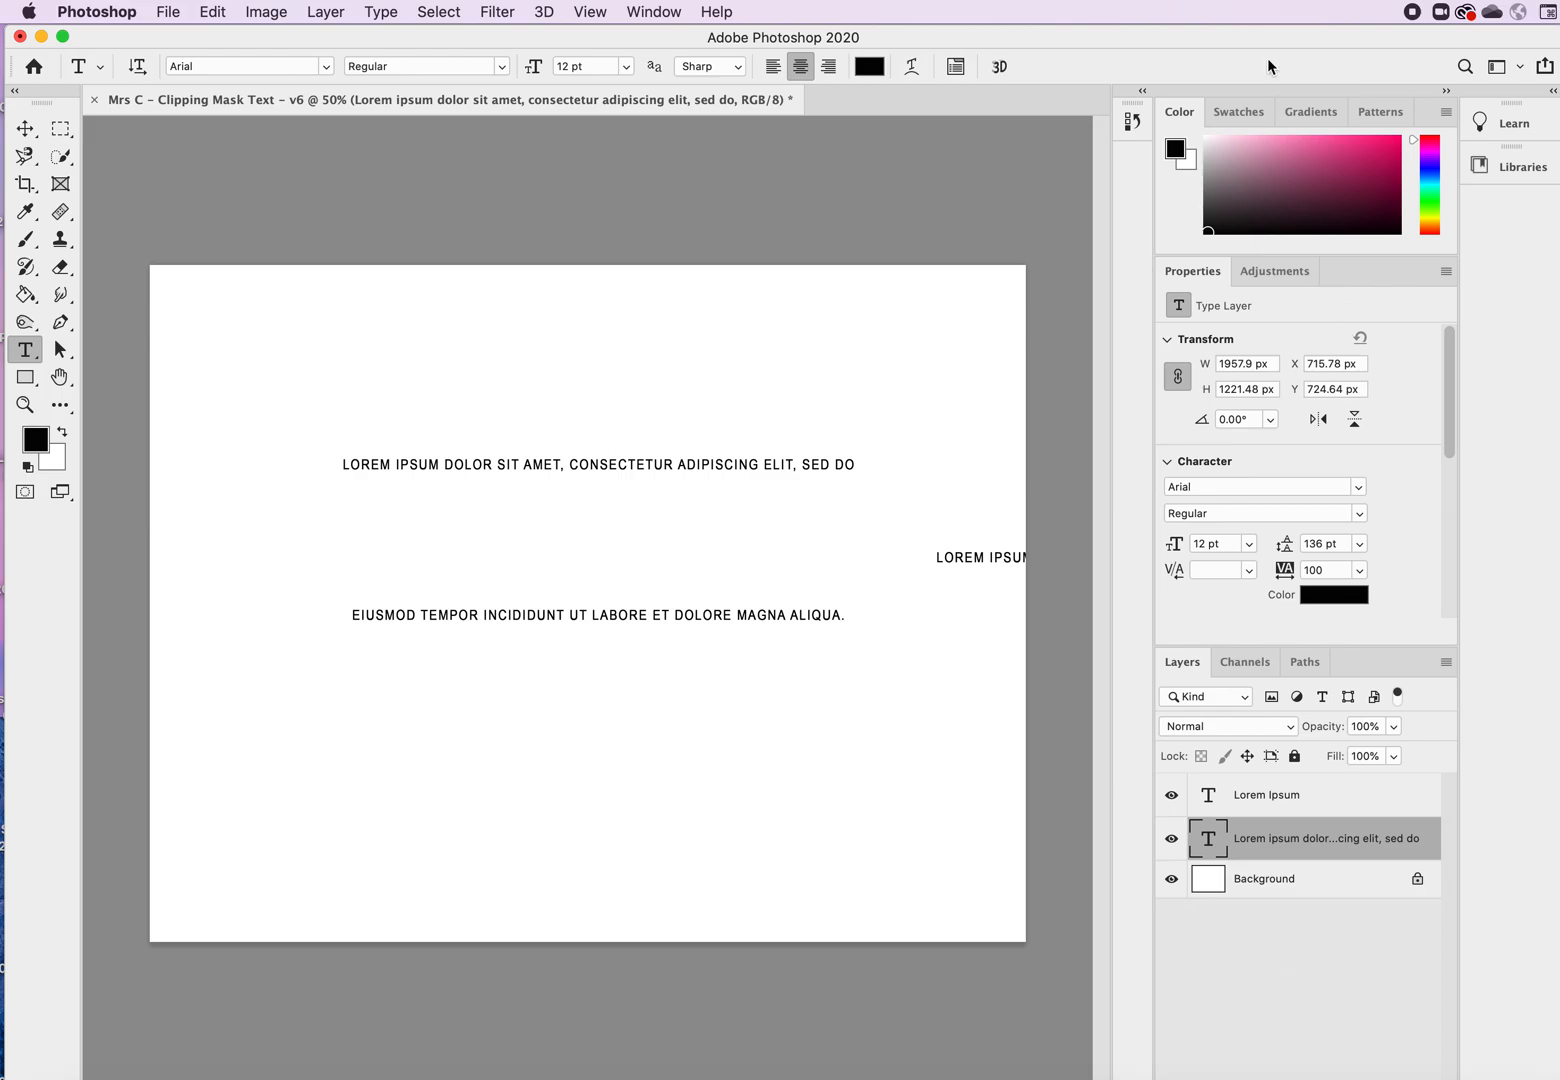
pyautogui.moveTo(1270, 54)
pyautogui.mouseDown()
pyautogui.moveTo(1274, 107)
pyautogui.moveTo(1274, 28)
pyautogui.mouseUp()
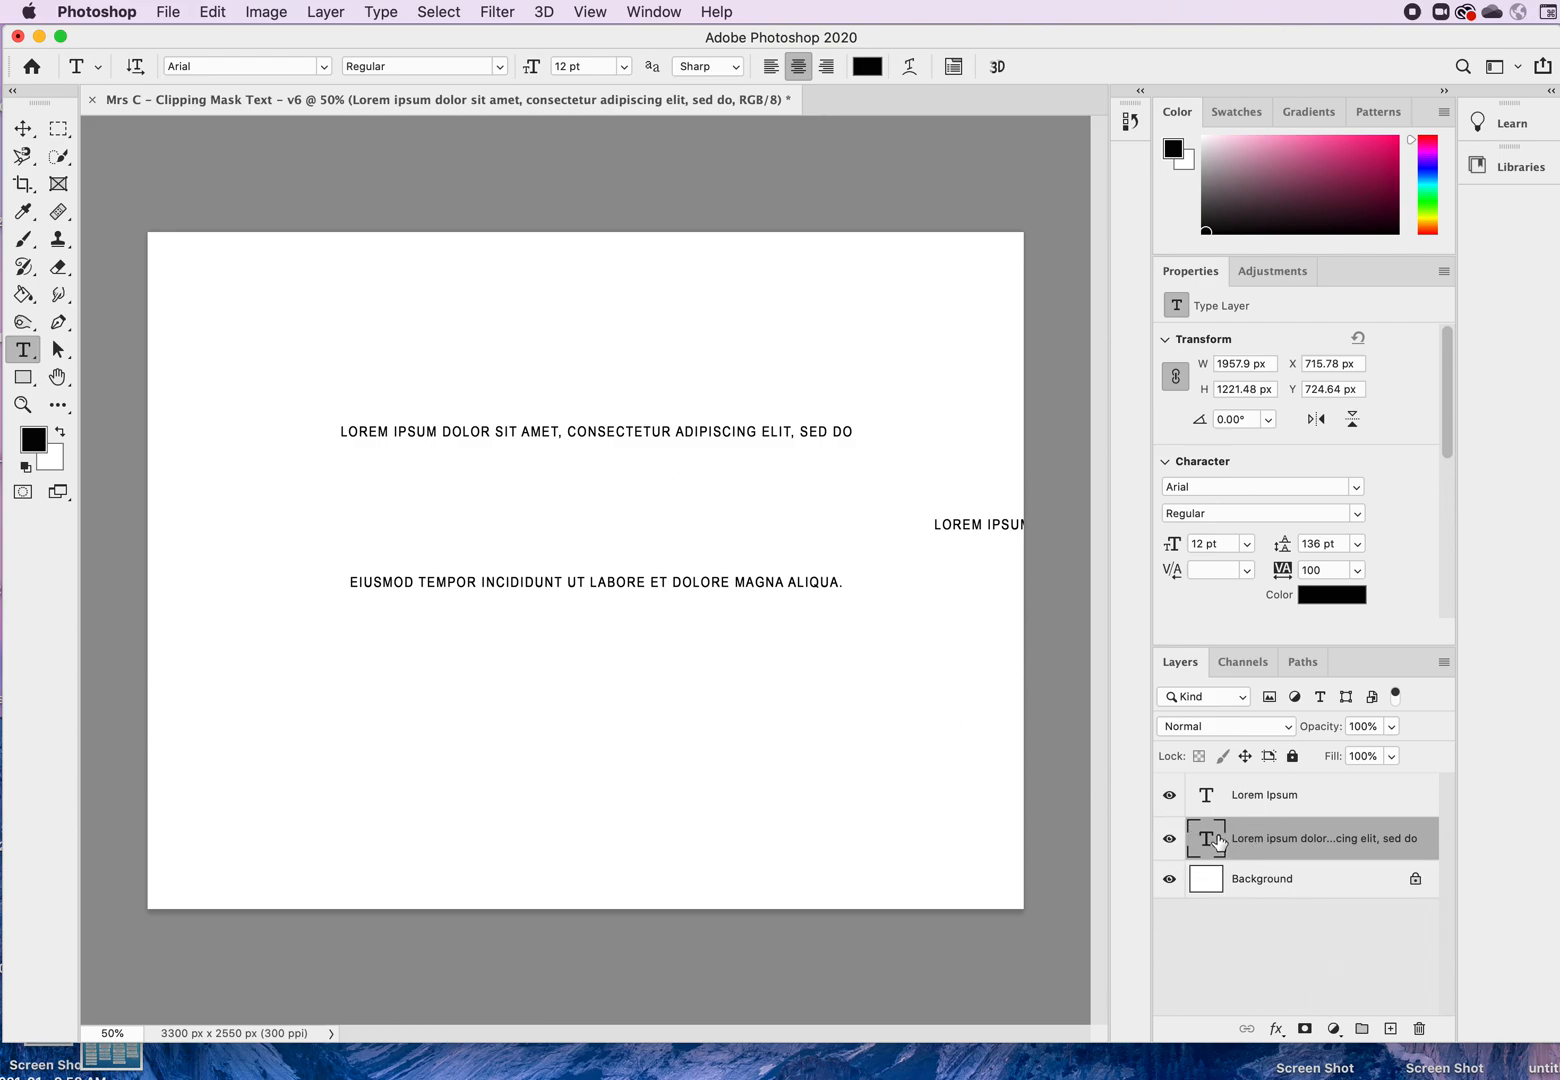
pyautogui.moveTo(1218, 842); pyautogui.dragTo(1420, 1030)
pyautogui.moveTo(1236, 800); pyautogui.dragTo(1420, 1030)
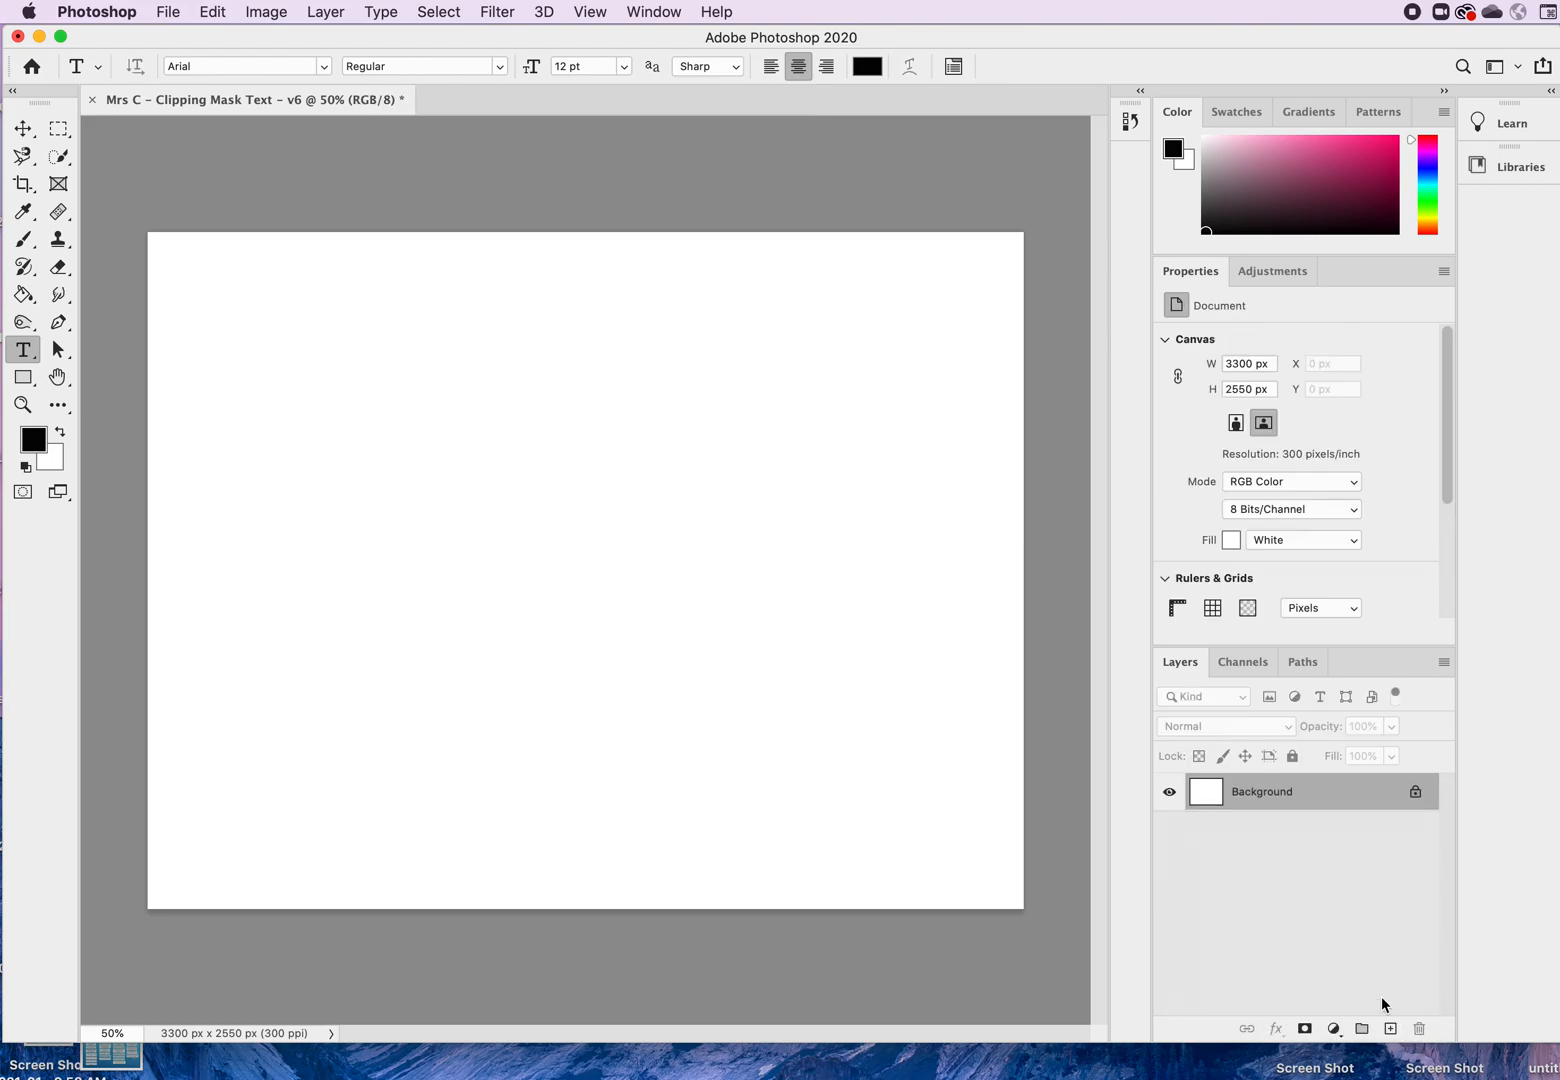
# Step: Turn off "Fill new type layers with placeholder text" in the Type preferences
pyautogui.moveTo(236, 37); pyautogui.dragTo(241, 33)
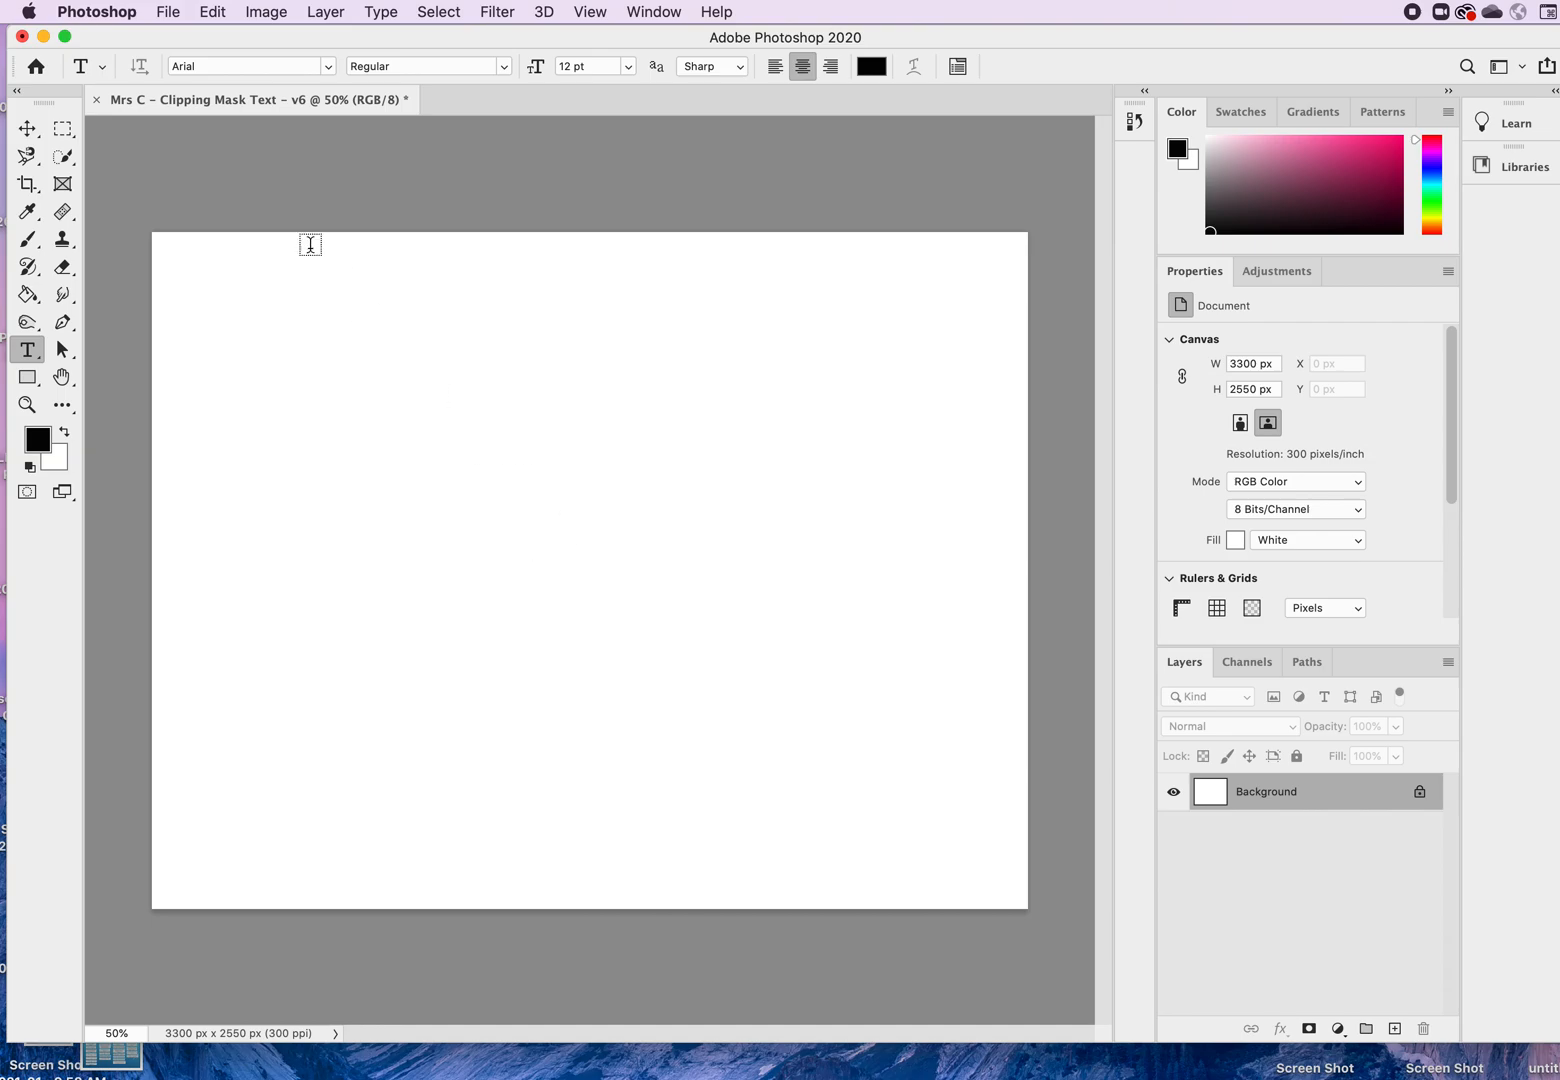
pyautogui.click(98, 18)
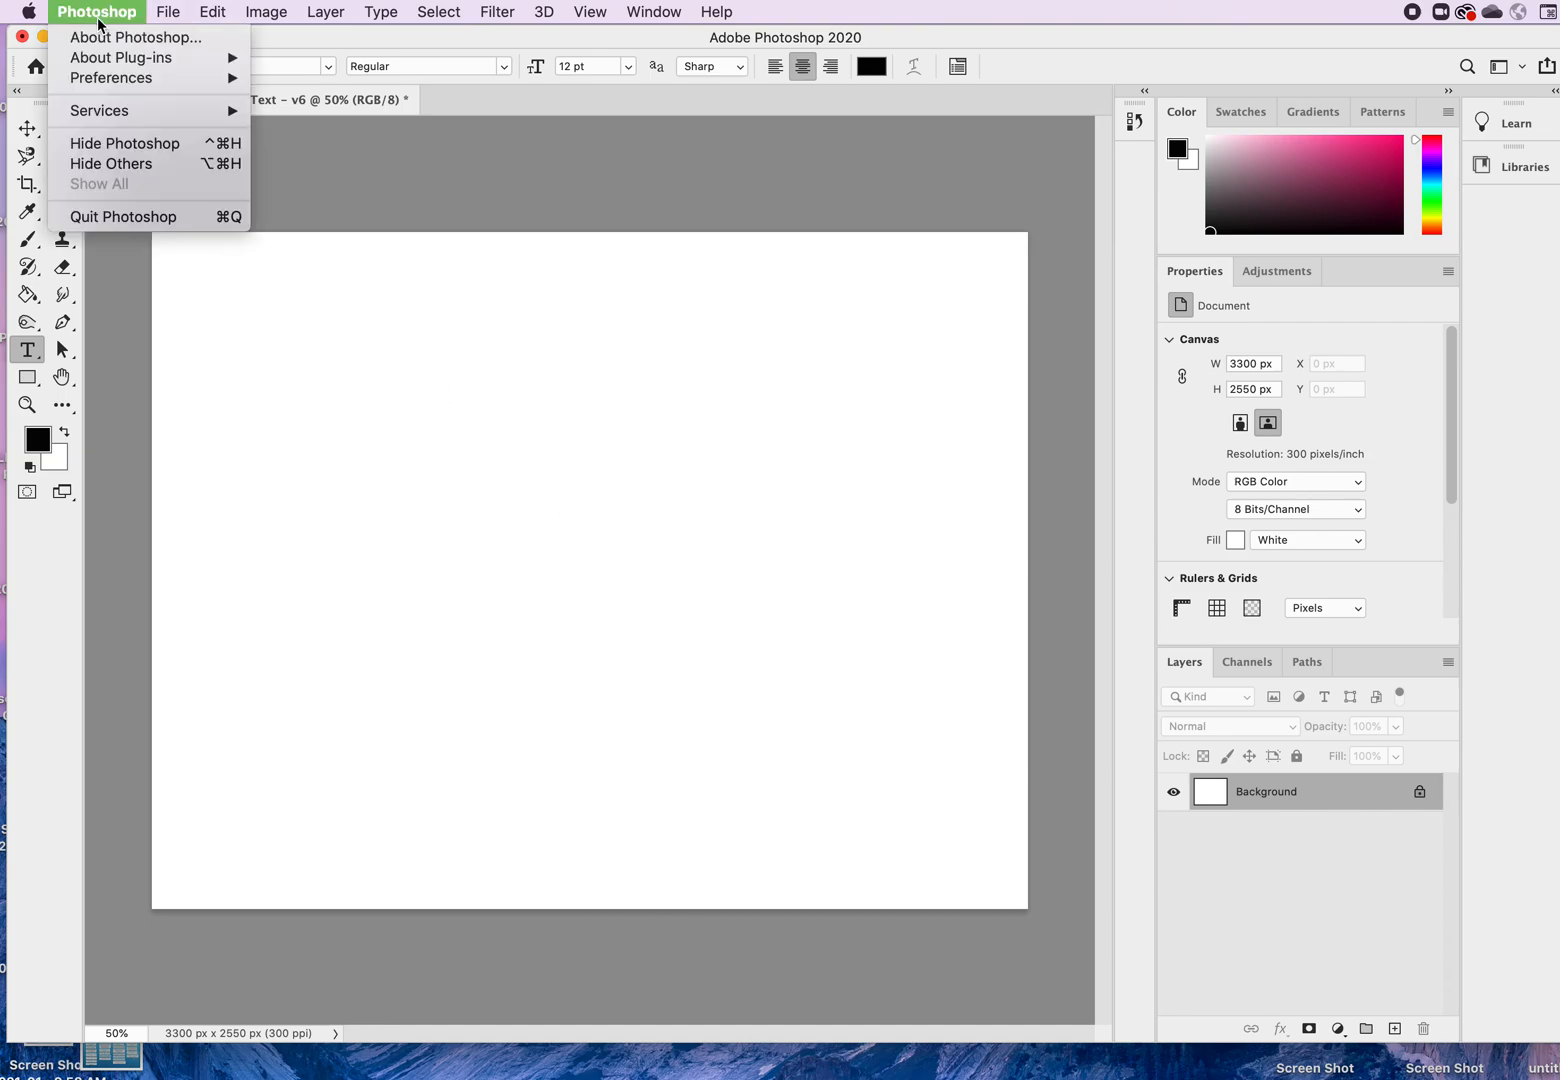
pyautogui.moveTo(115, 80)
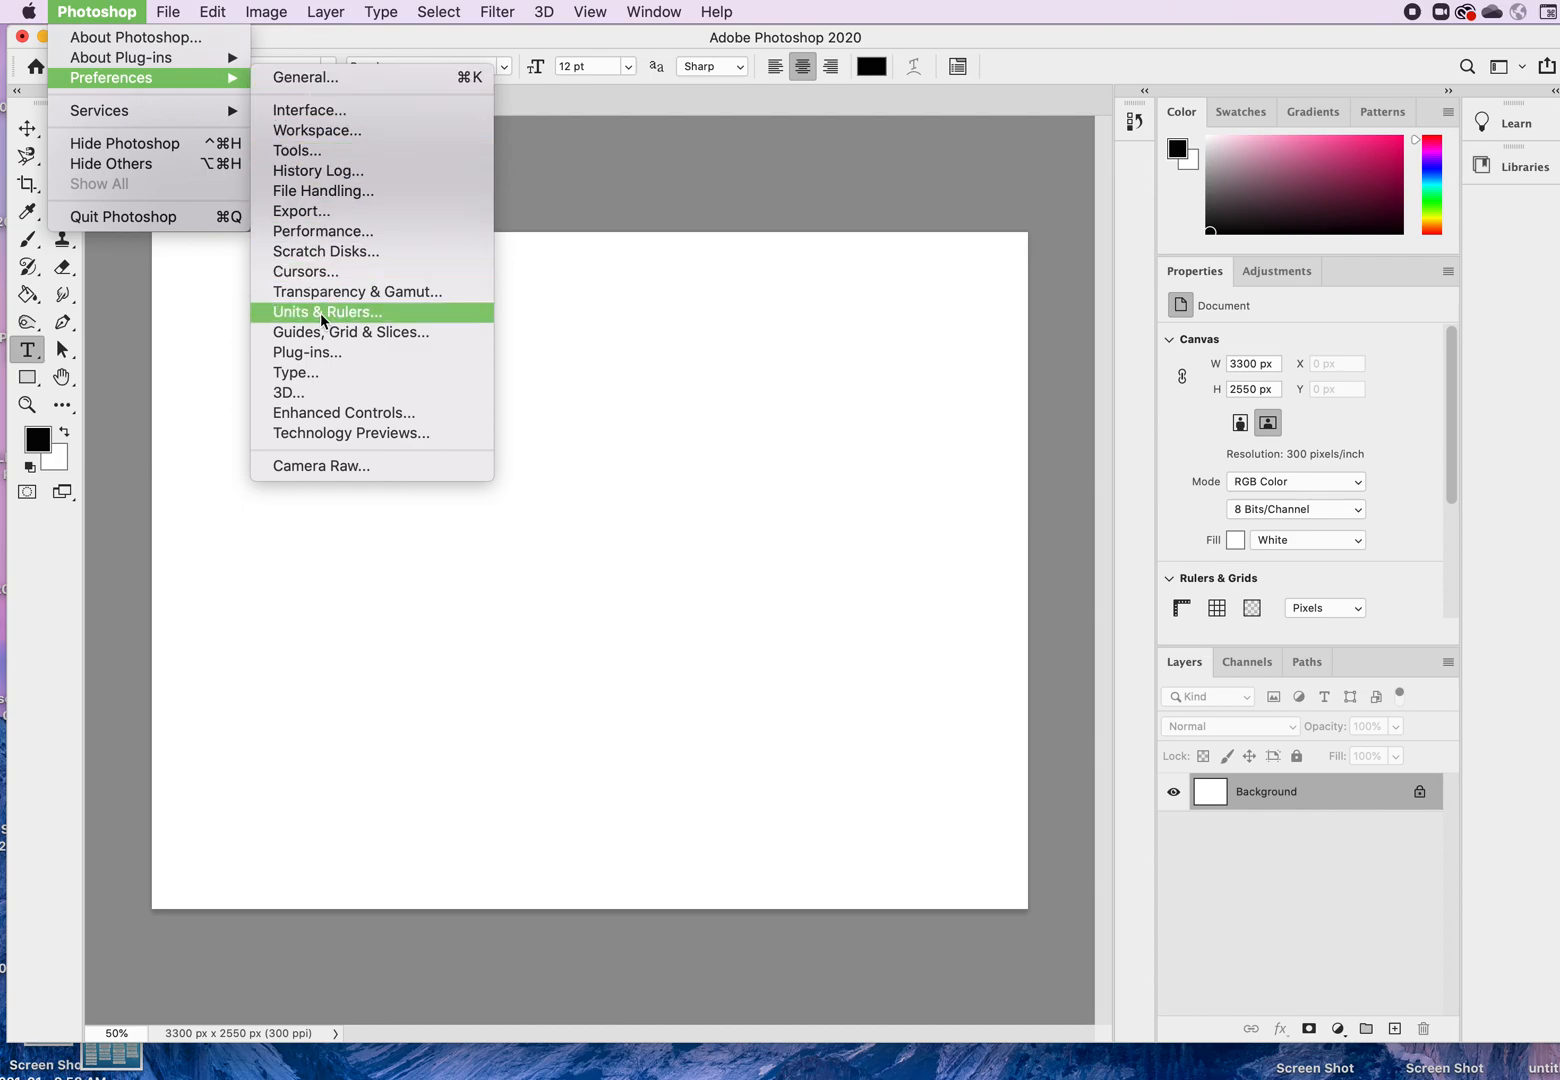
pyautogui.click(318, 372)
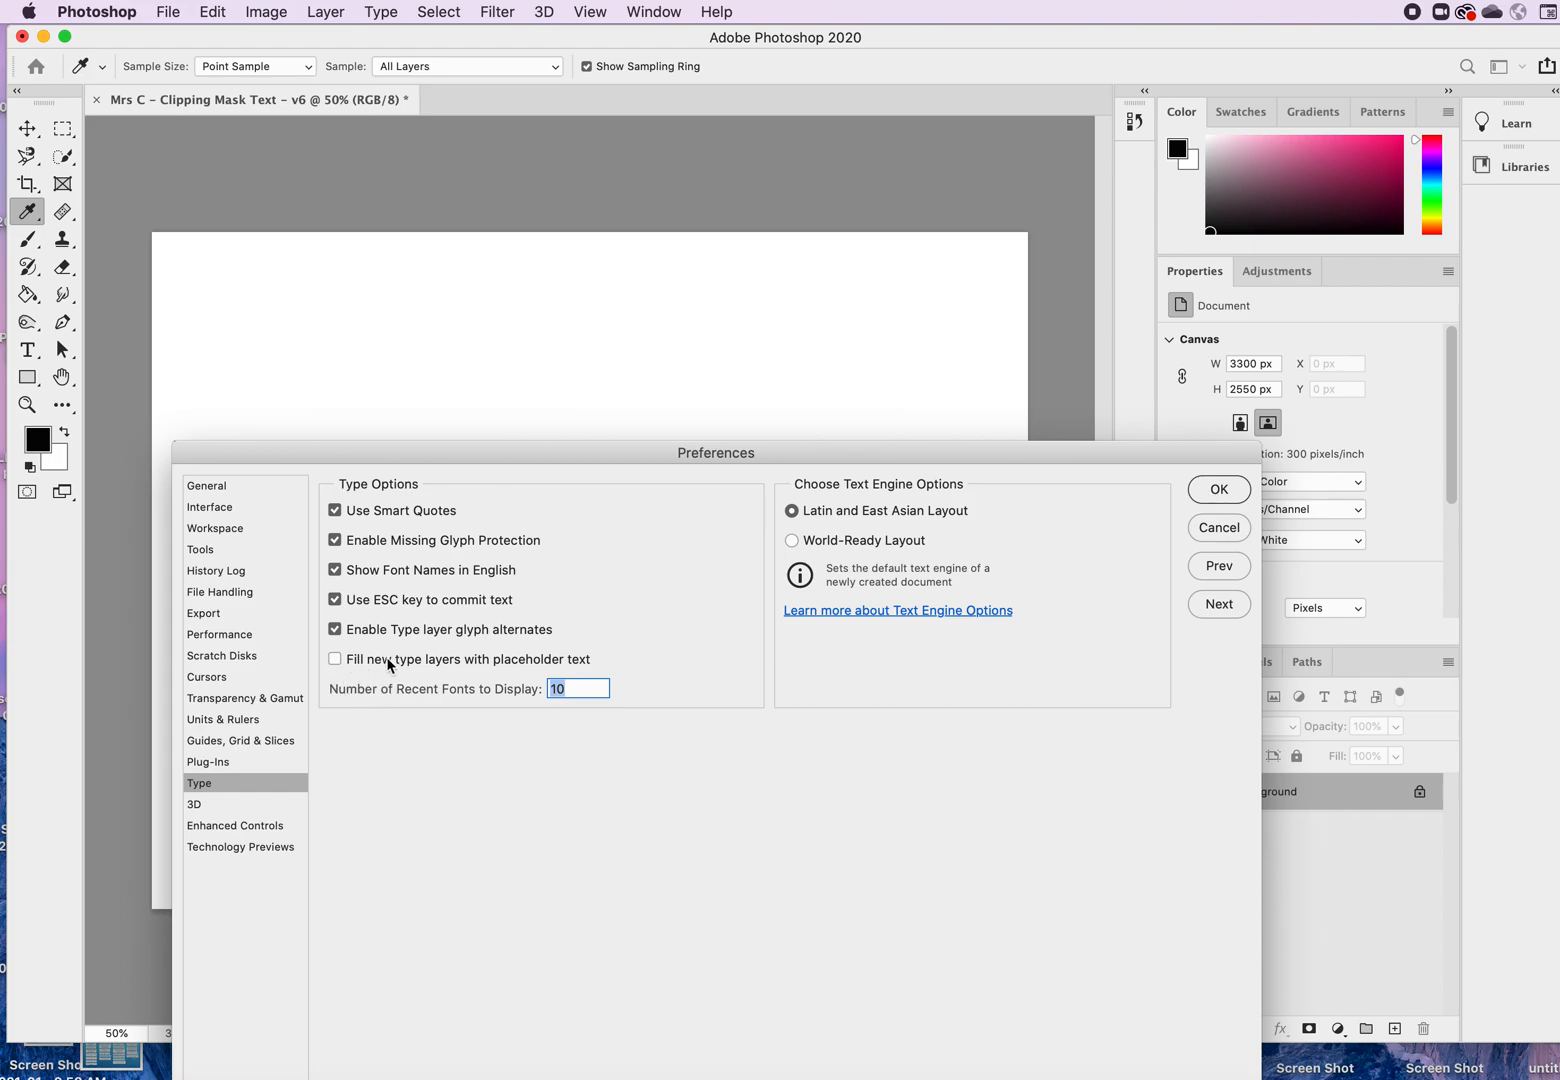
pyautogui.click(1220, 492)
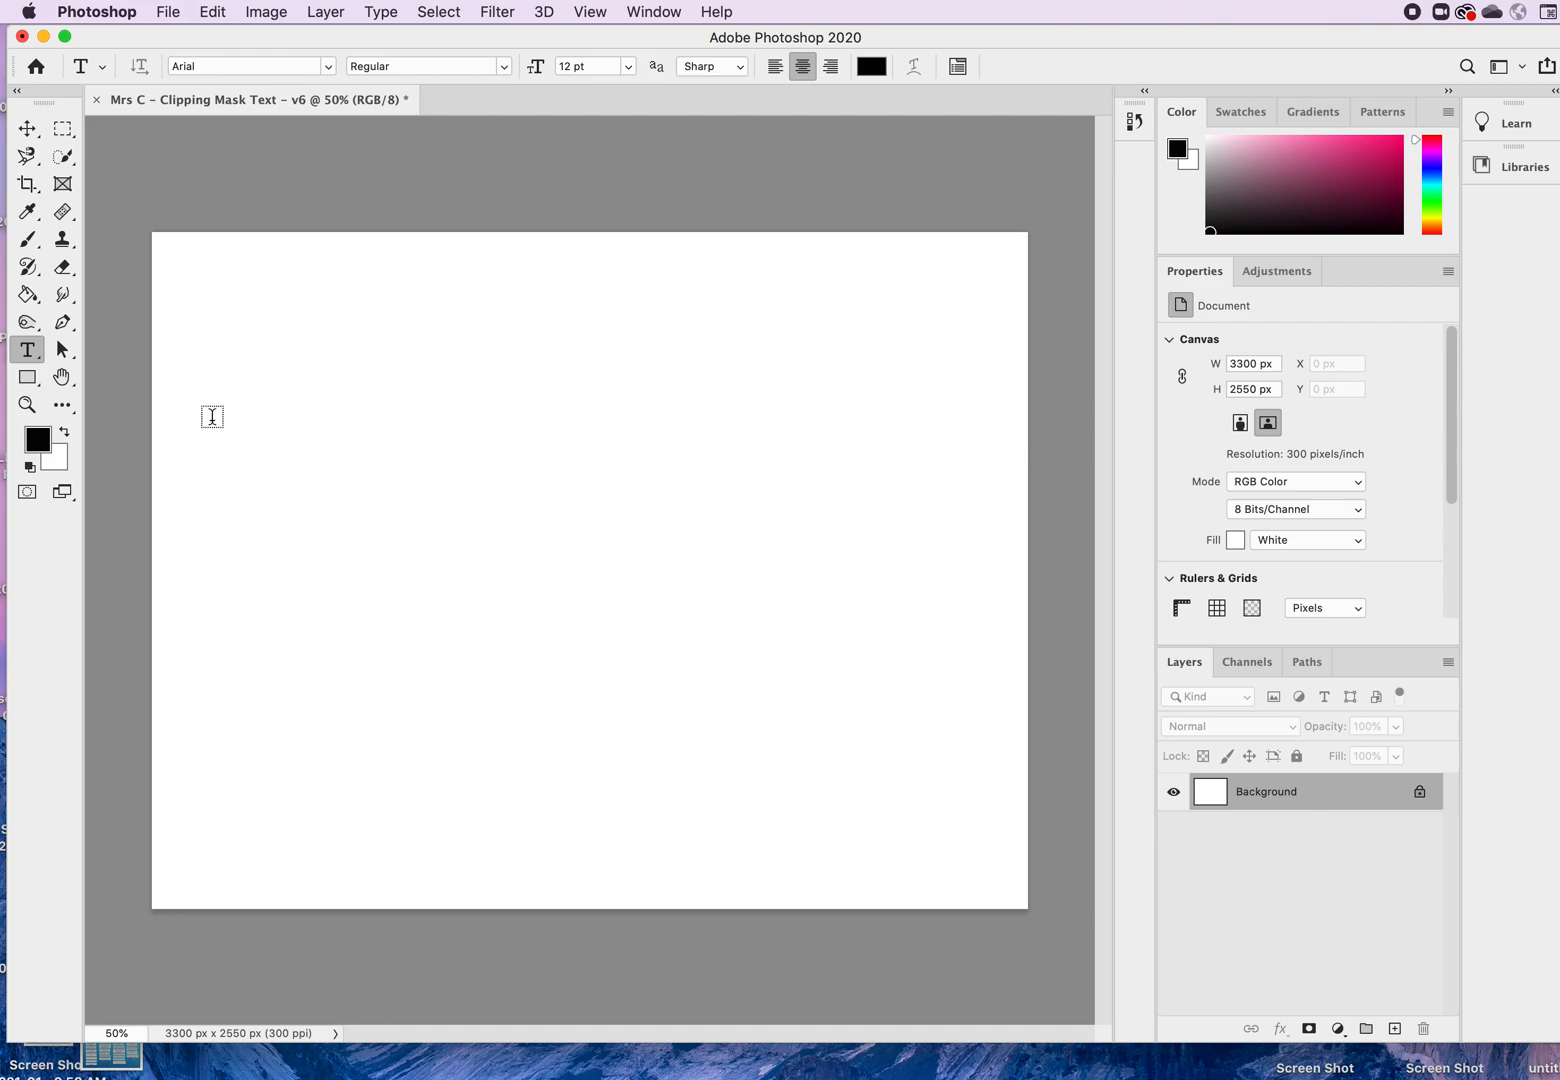
# Step: Draw a text box about 2975 by 1354 px across the canvas and enter OCEAN and LIFE on two lines
pyautogui.moveTo(201, 408); pyautogui.dragTo(990, 767)
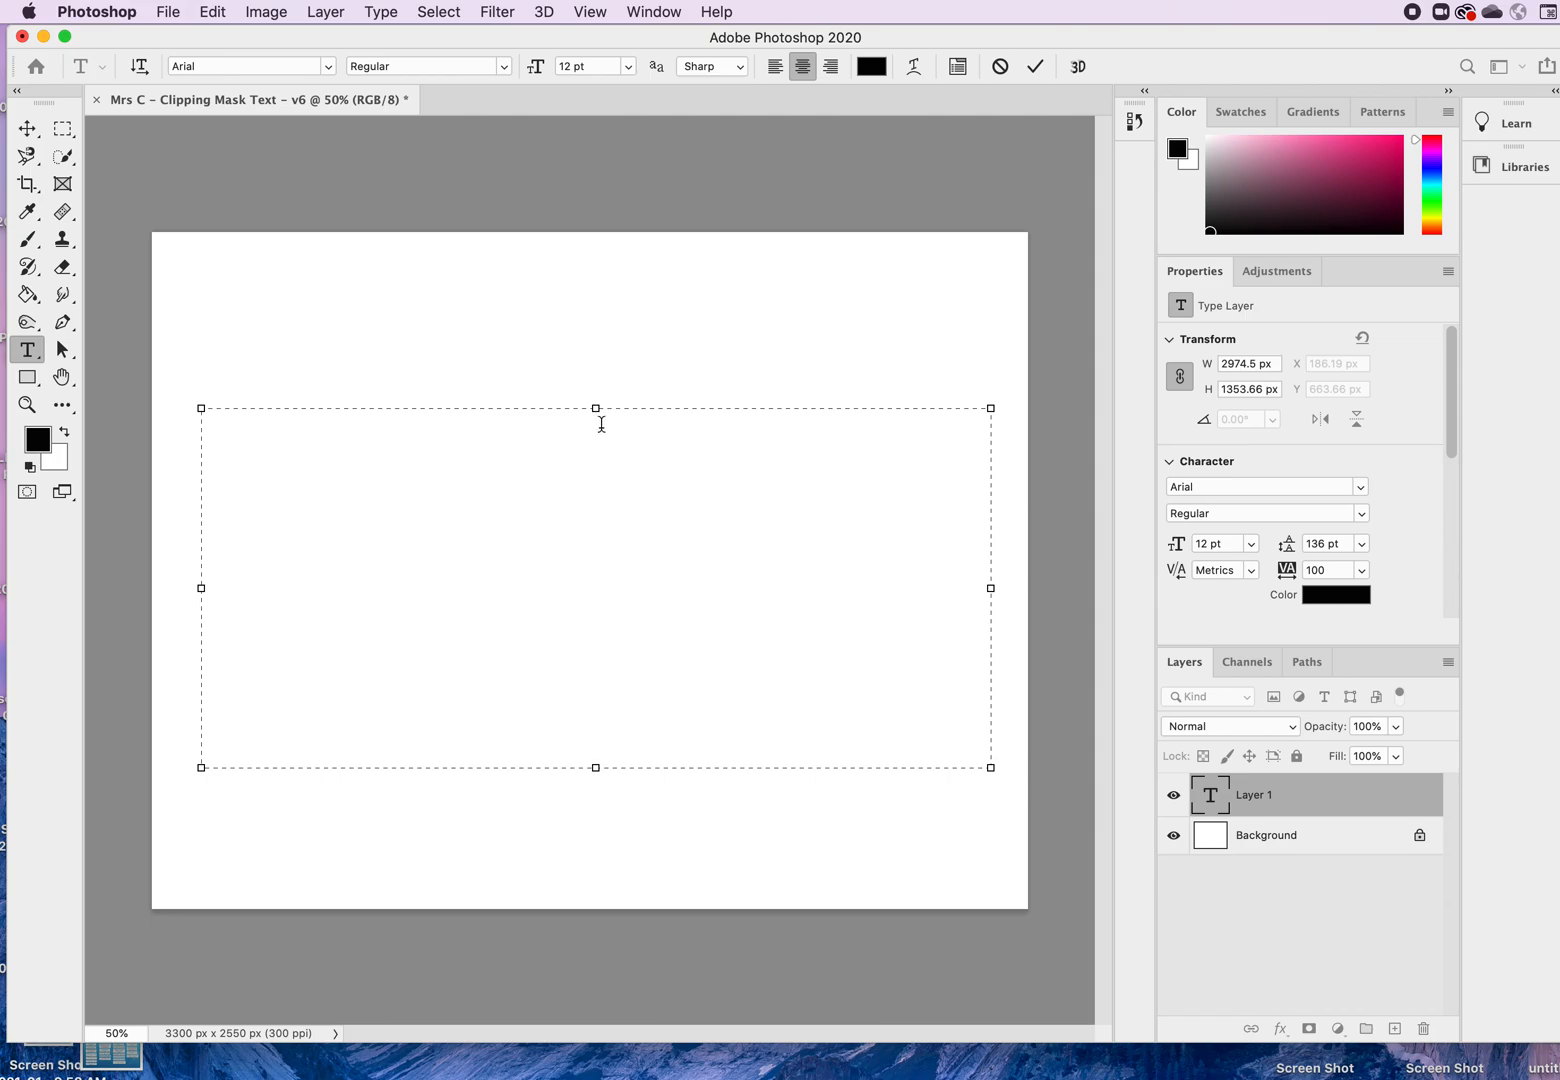
pyautogui.write('CEAN')
pyautogui.press('Return')
pyautogui.write('LIFE')
# Step: Select both lines, OCEAN and LIFE, and set their font size to 72 pt
pyautogui.moveTo(616, 530); pyautogui.dragTo(551, 489)
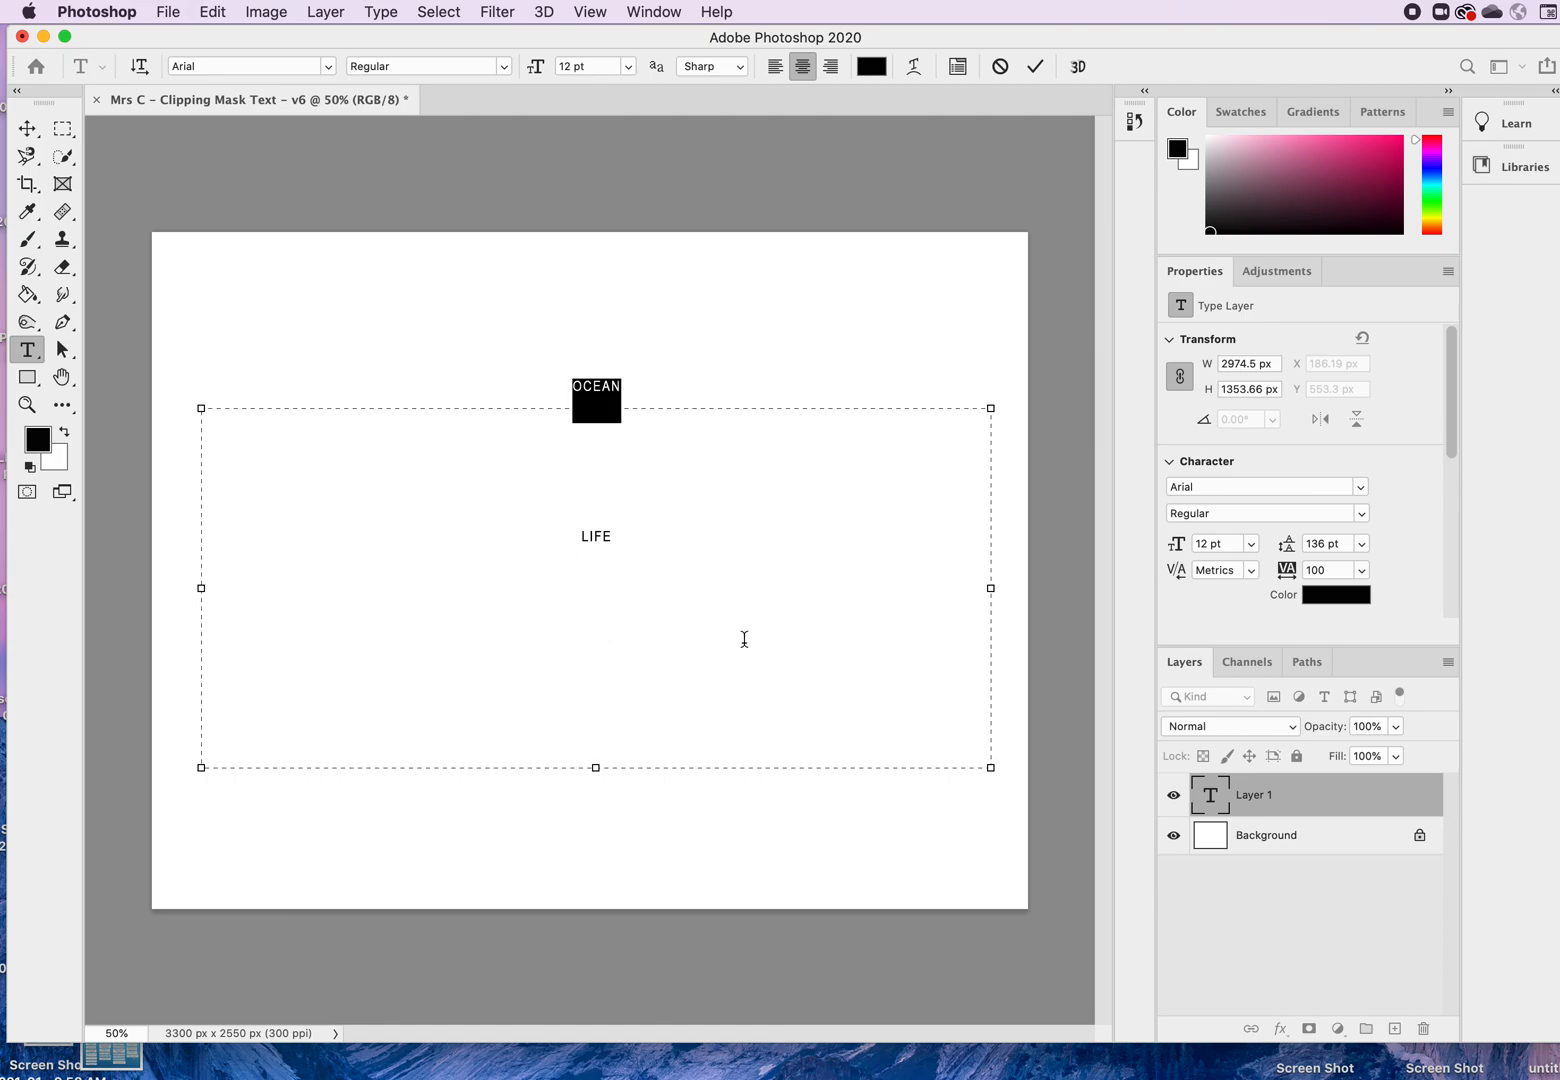
pyautogui.click(675, 572)
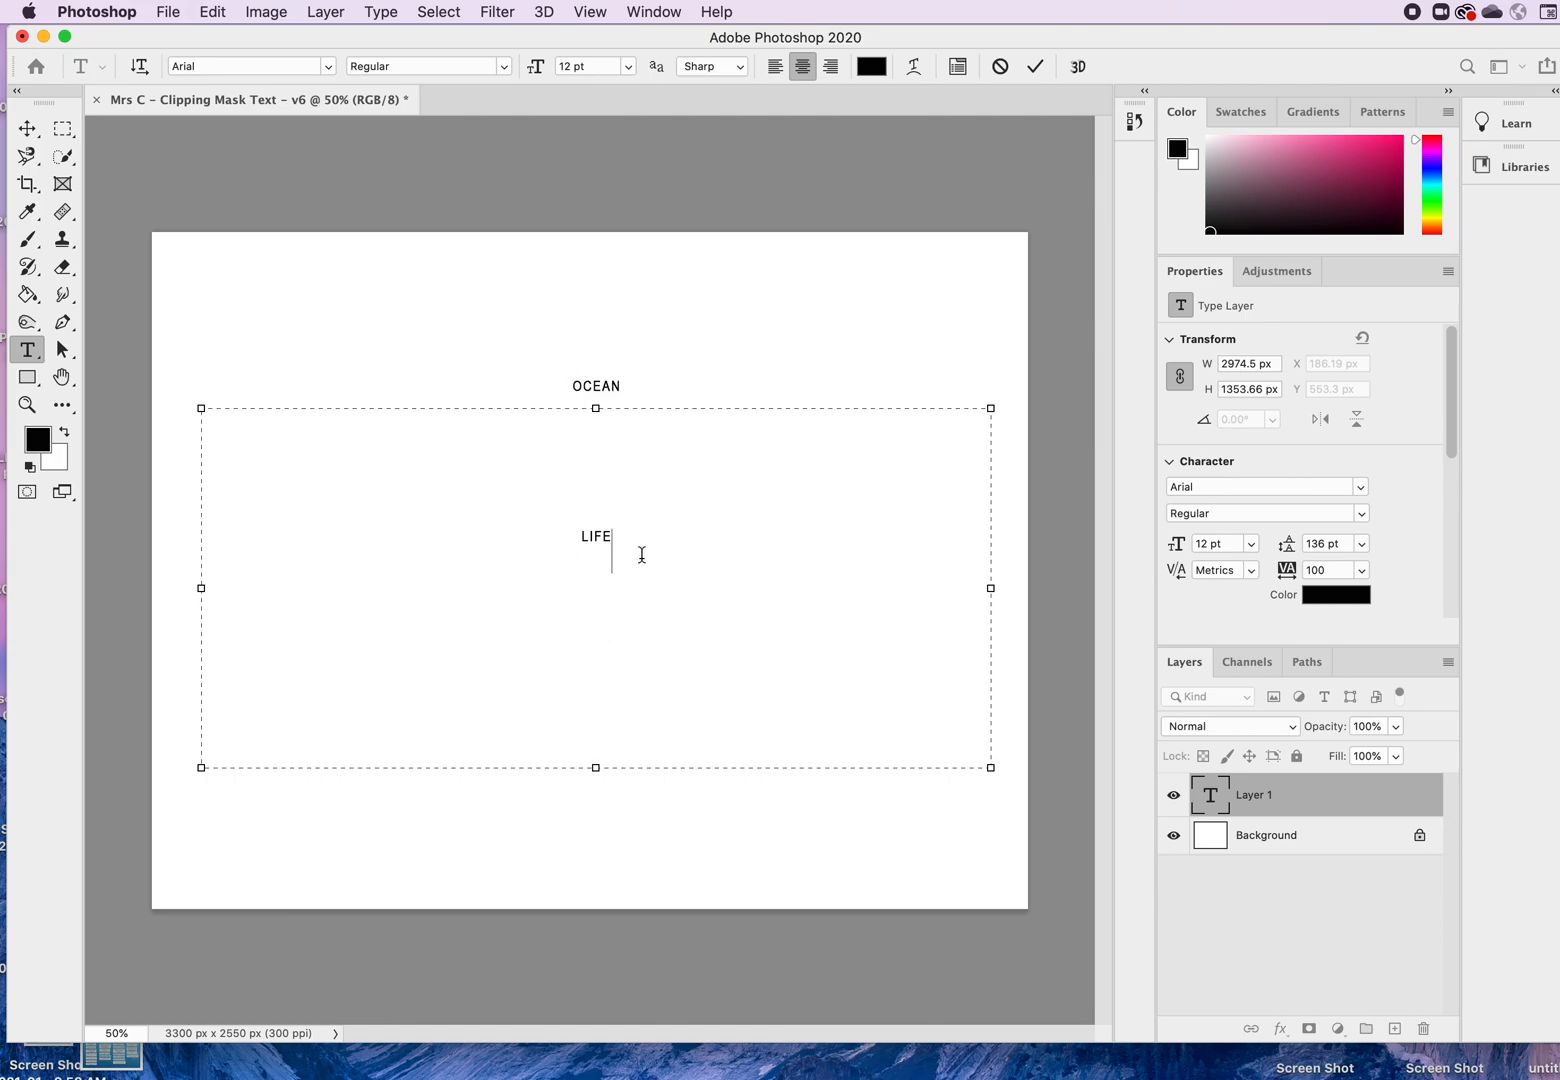
pyautogui.click(536, 517)
pyautogui.press('End')
pyautogui.hotkey('shift', 'Home')
pyautogui.press('Right')
pyautogui.click(573, 383)
pyautogui.moveTo(575, 378); pyautogui.dragTo(792, 632)
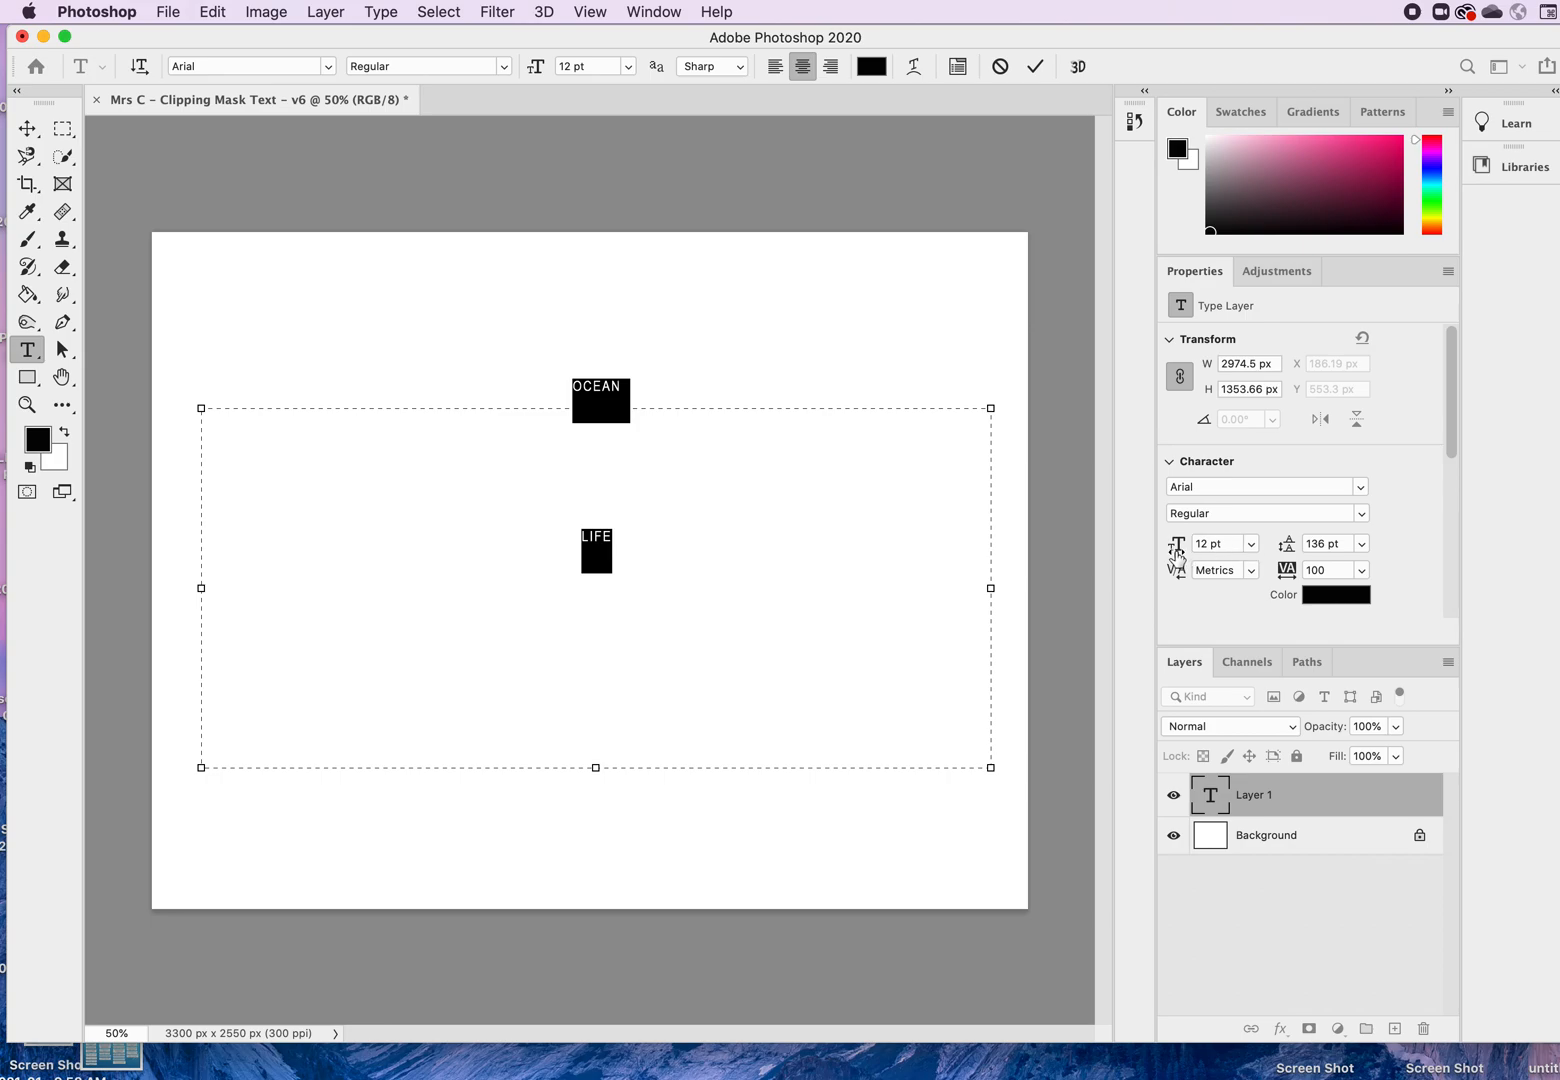
pyautogui.click(1251, 545)
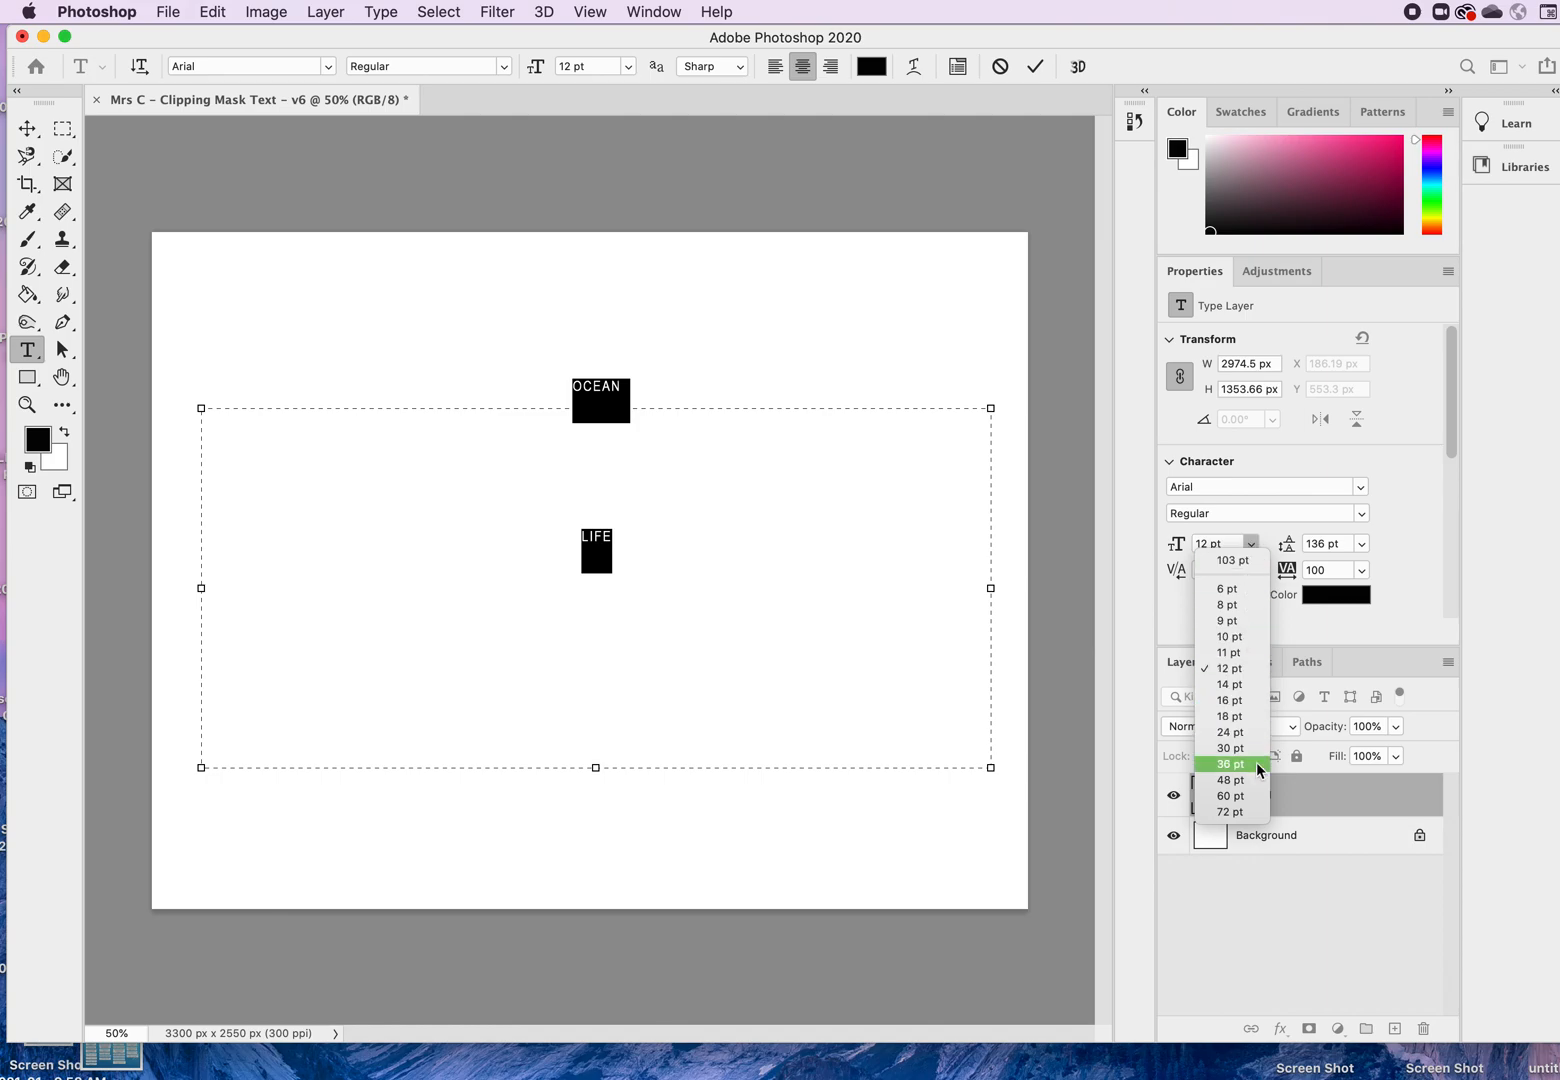
pyautogui.click(1250, 814)
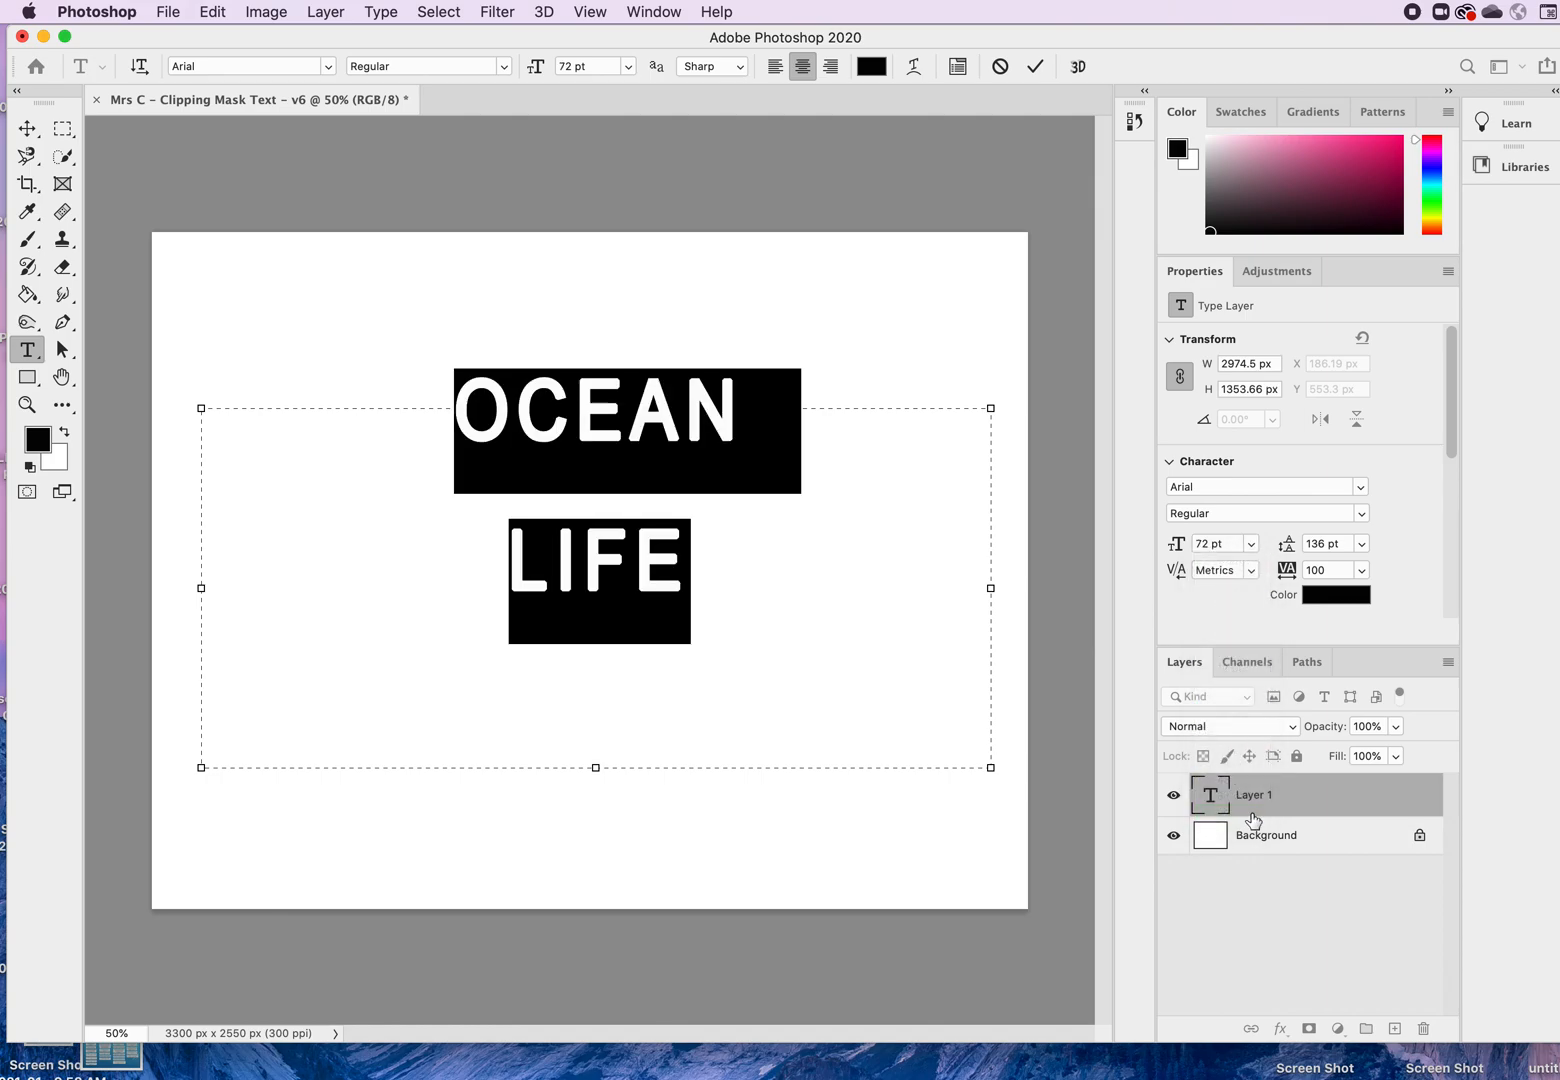
# Step: Enlarge the selected OCEAN LIFE text to a font size of 180 pt
pyautogui.click(1251, 543)
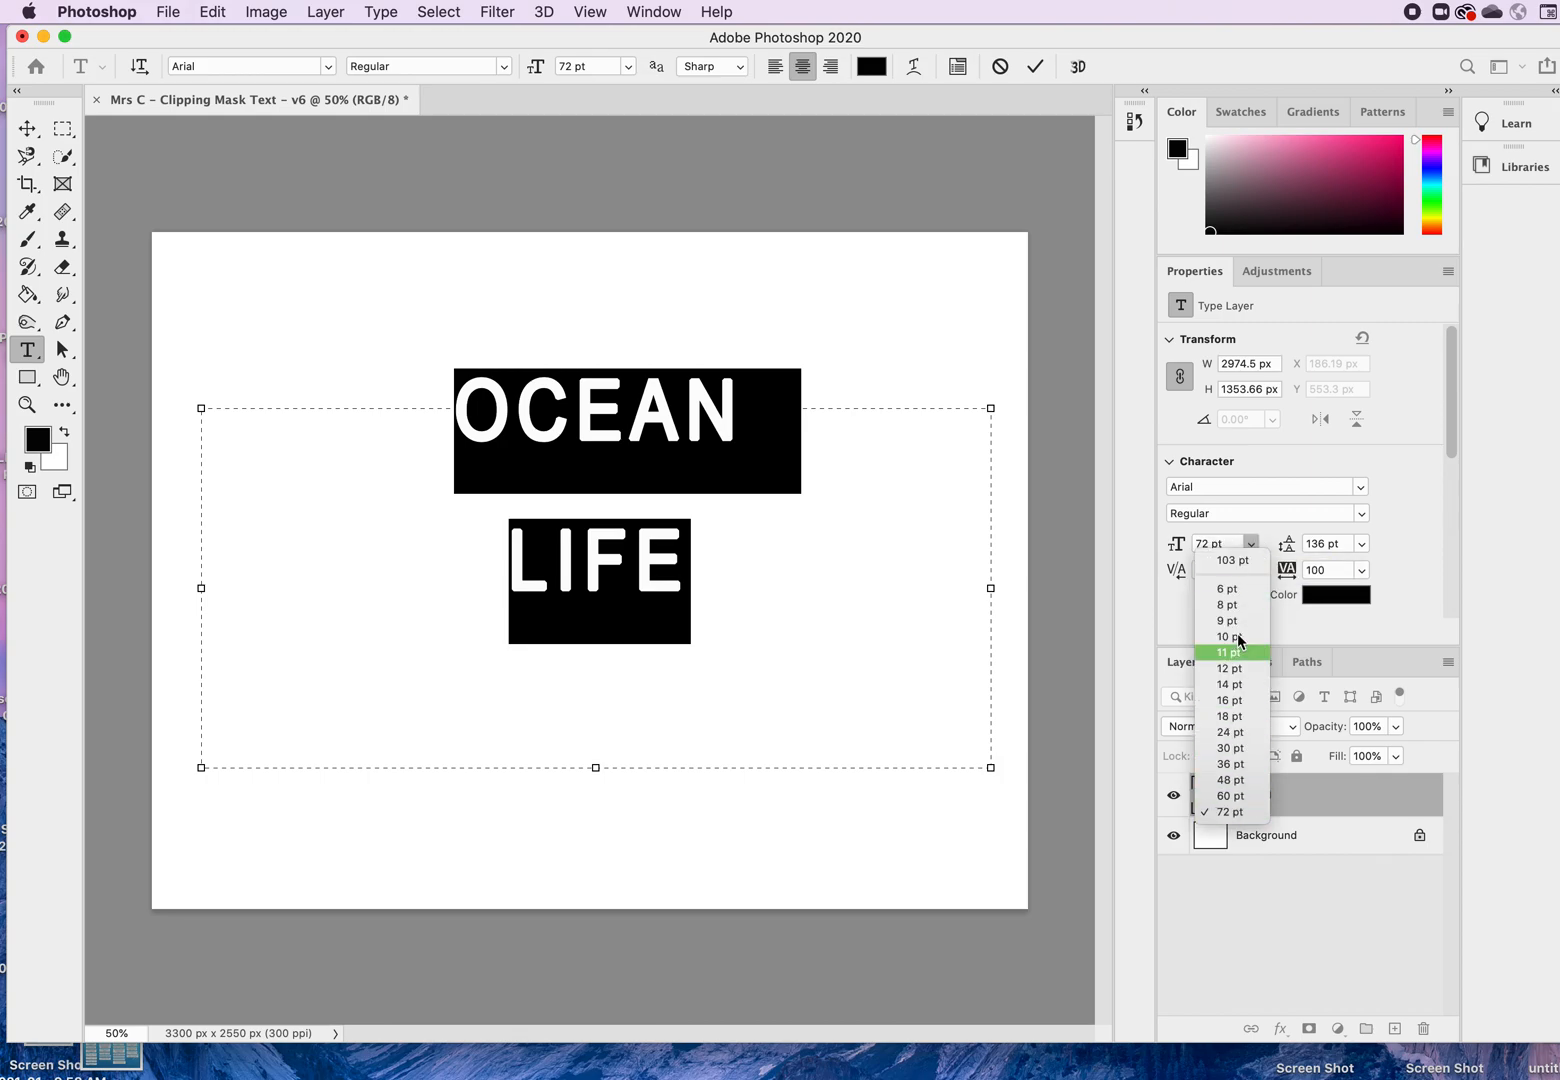
pyautogui.click(1252, 544)
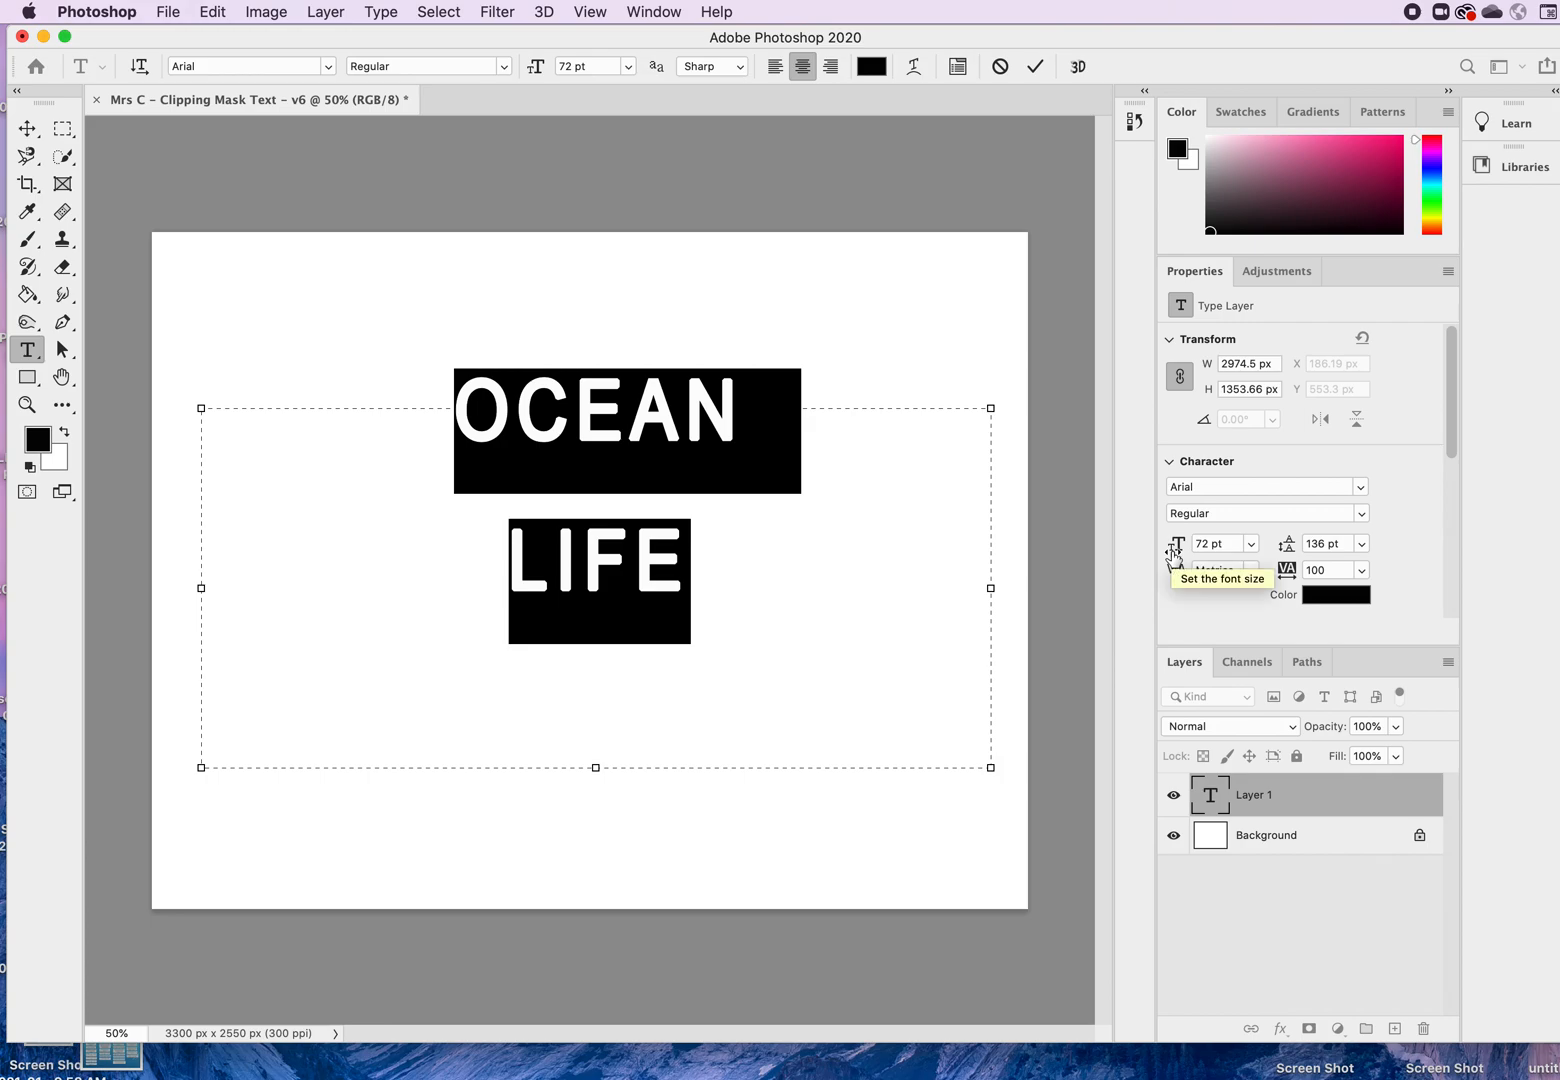
pyautogui.moveTo(1175, 550); pyautogui.dragTo(1181, 560)
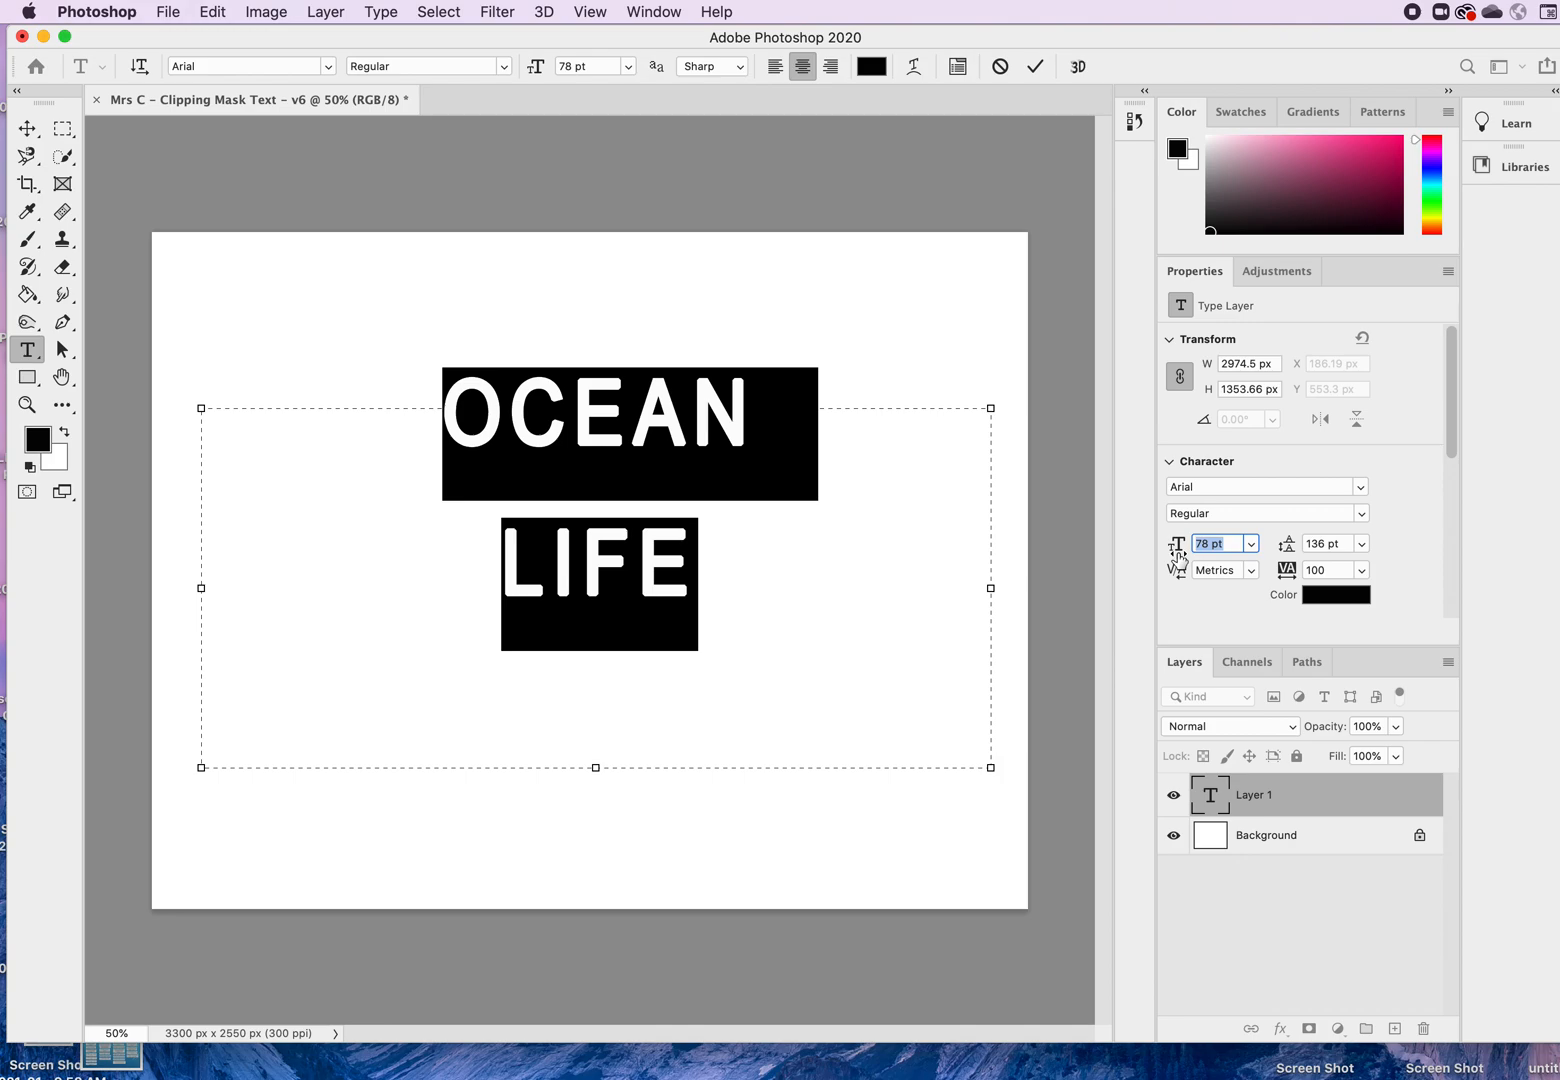
pyautogui.moveTo(1178, 556); pyautogui.dragTo(1179, 558)
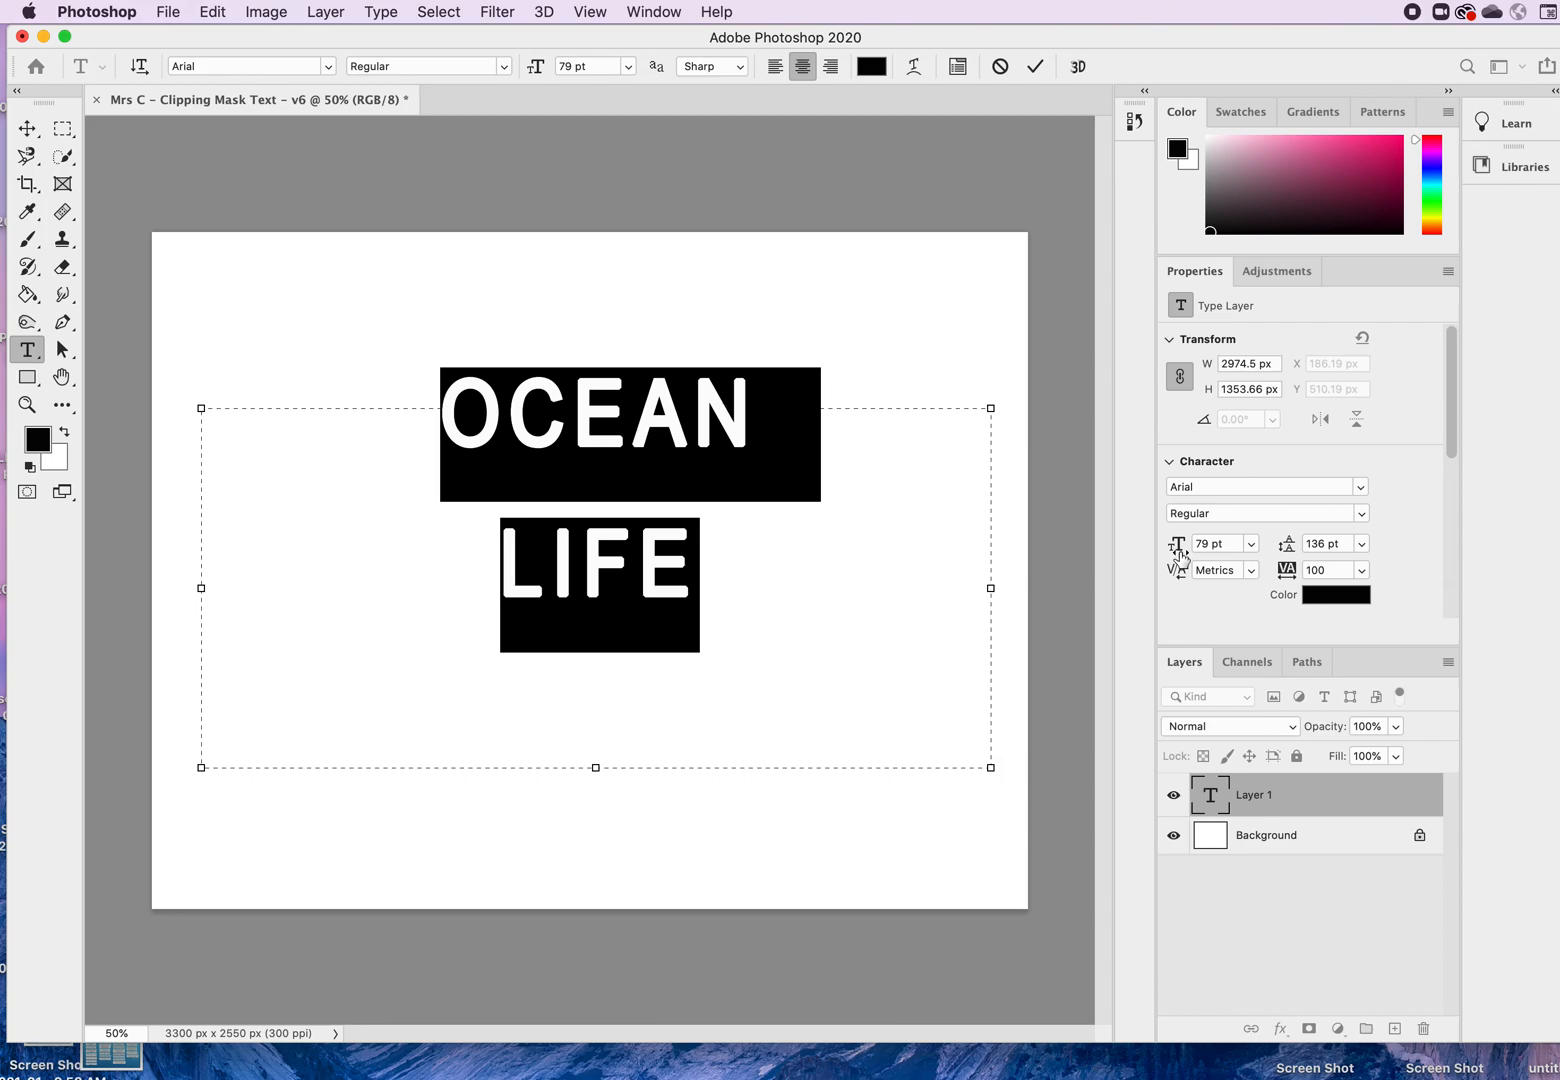
pyautogui.moveTo(1180, 557); pyautogui.dragTo(1289, 556)
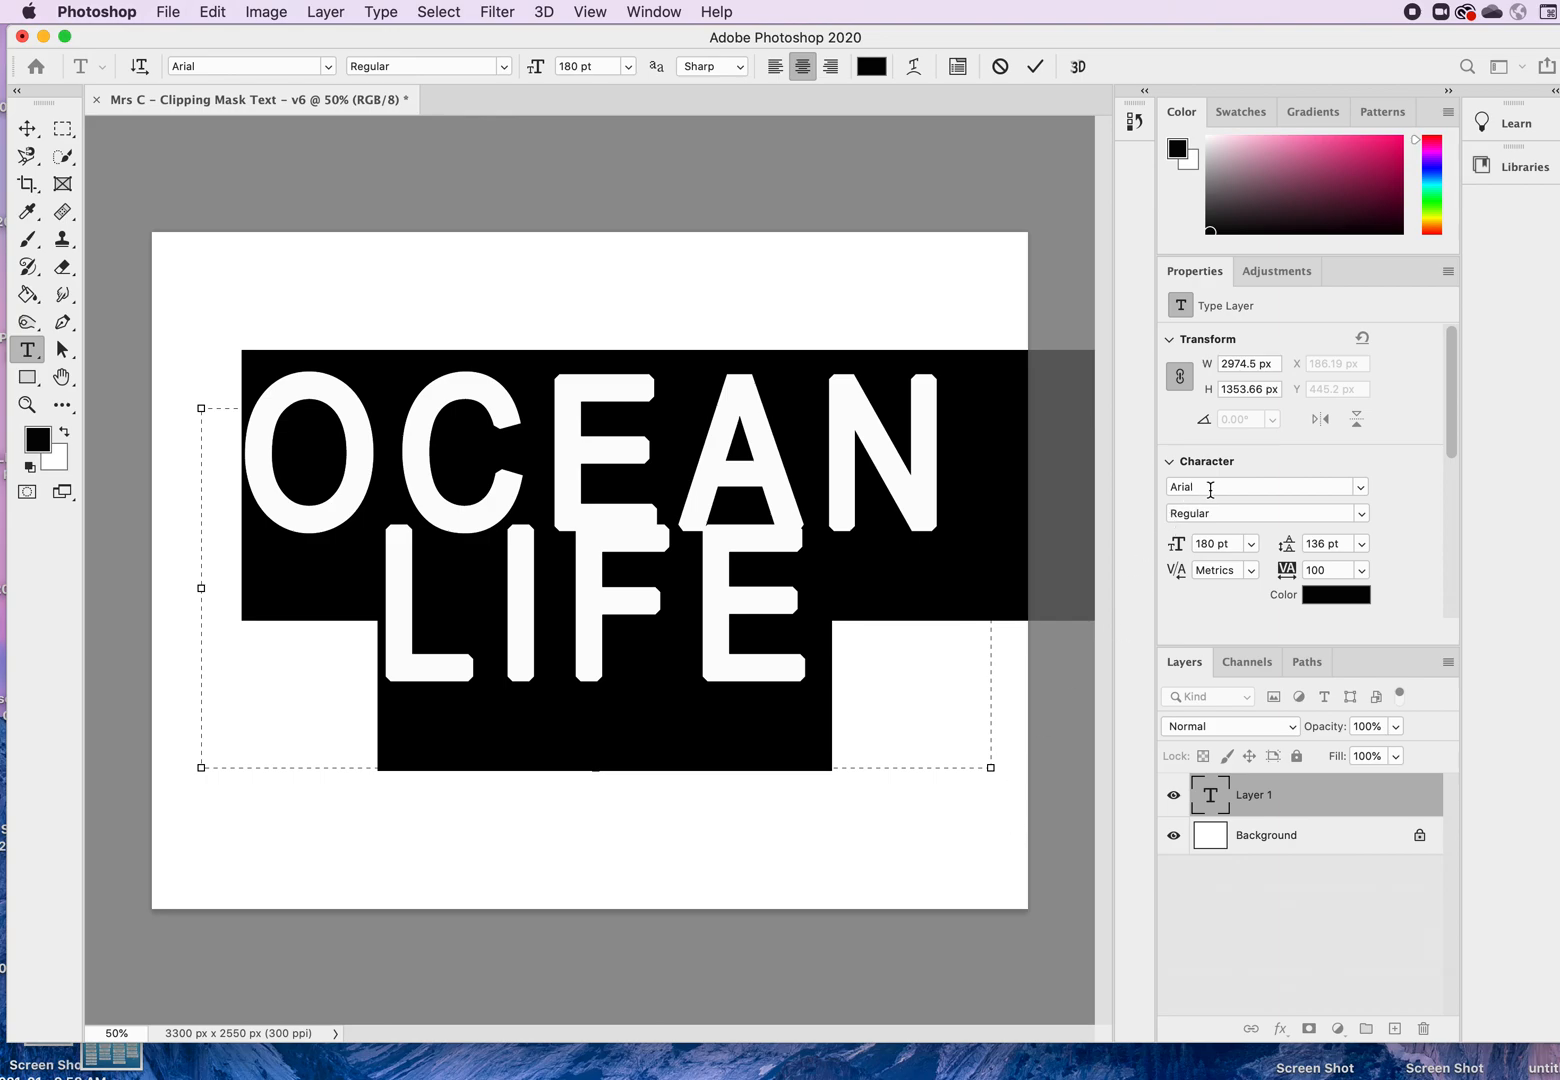
# Step: Try Zapfino on the selected OCEAN LIFE text, preview American Typewriter, and apply the Snell Roundhand font
pyautogui.click(1360, 490)
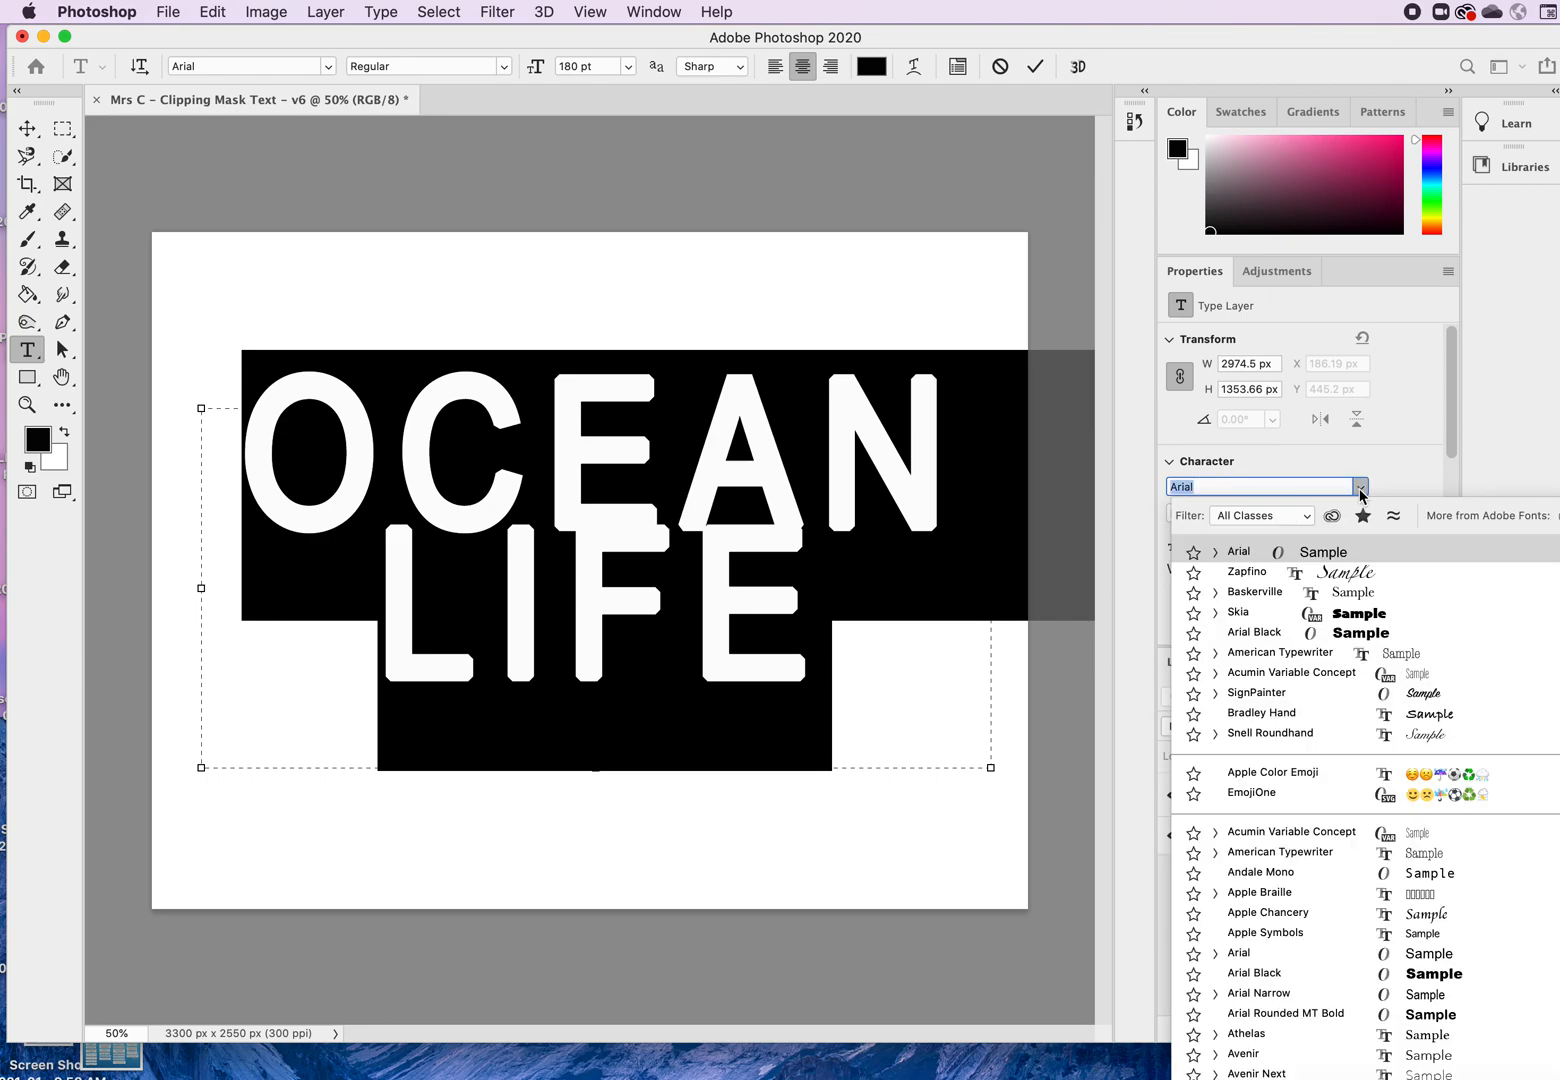
pyautogui.click(1254, 572)
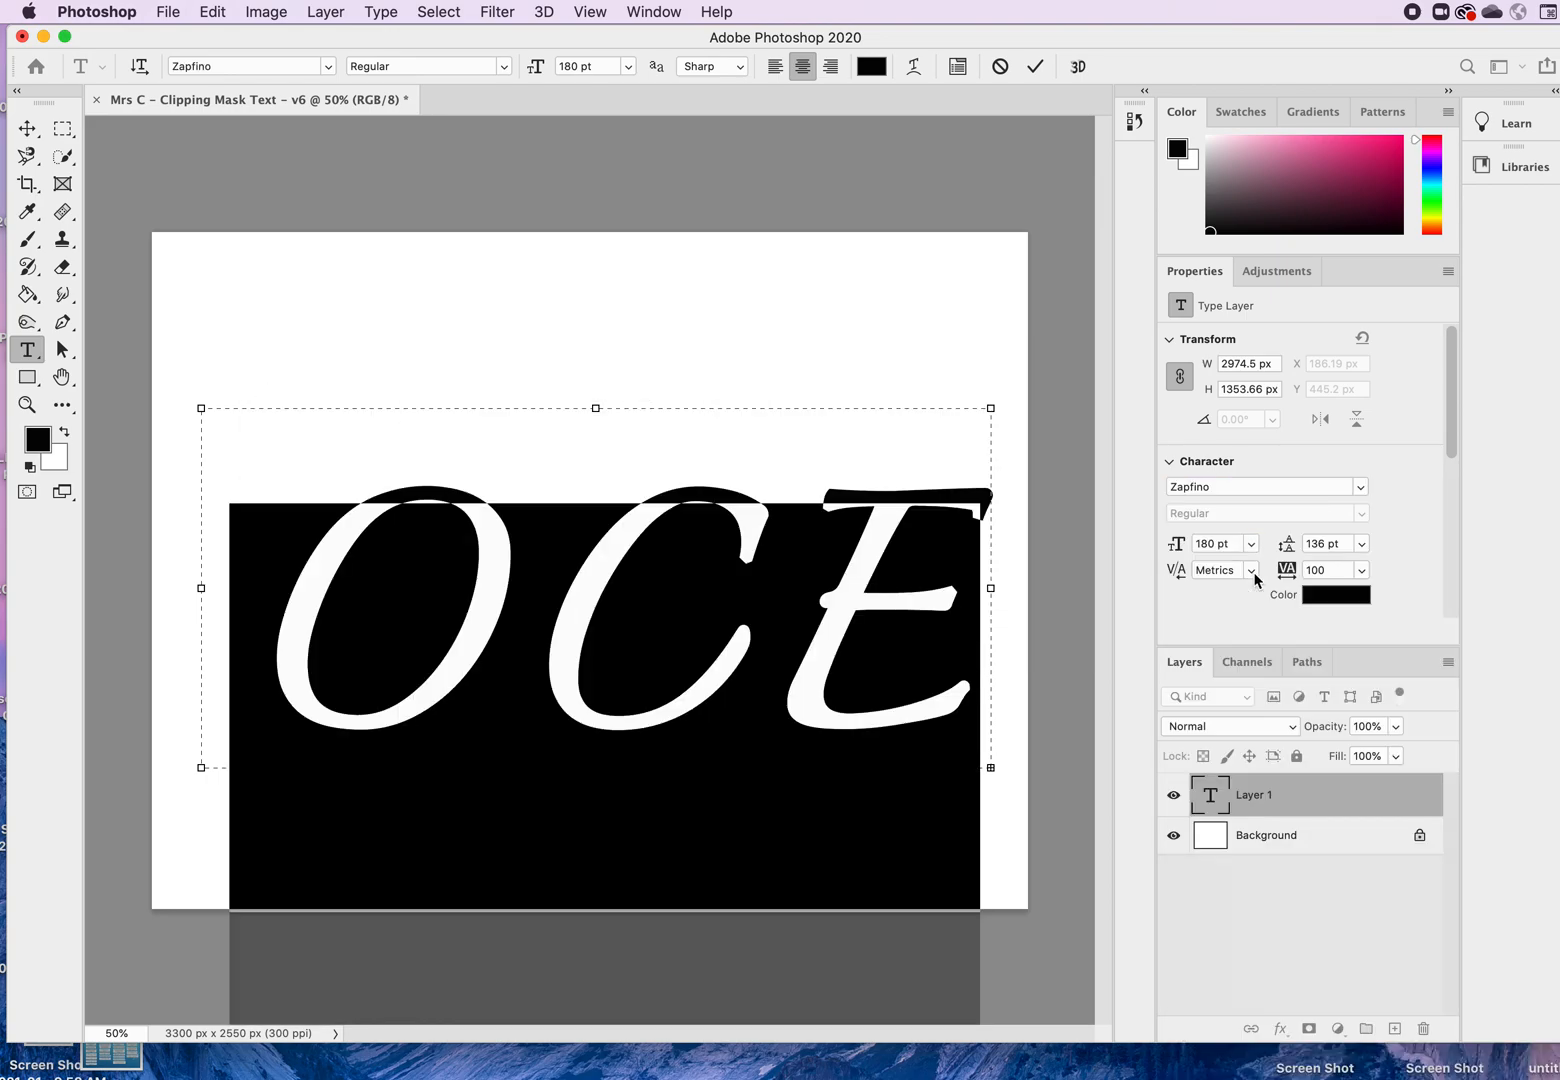
pyautogui.click(1361, 487)
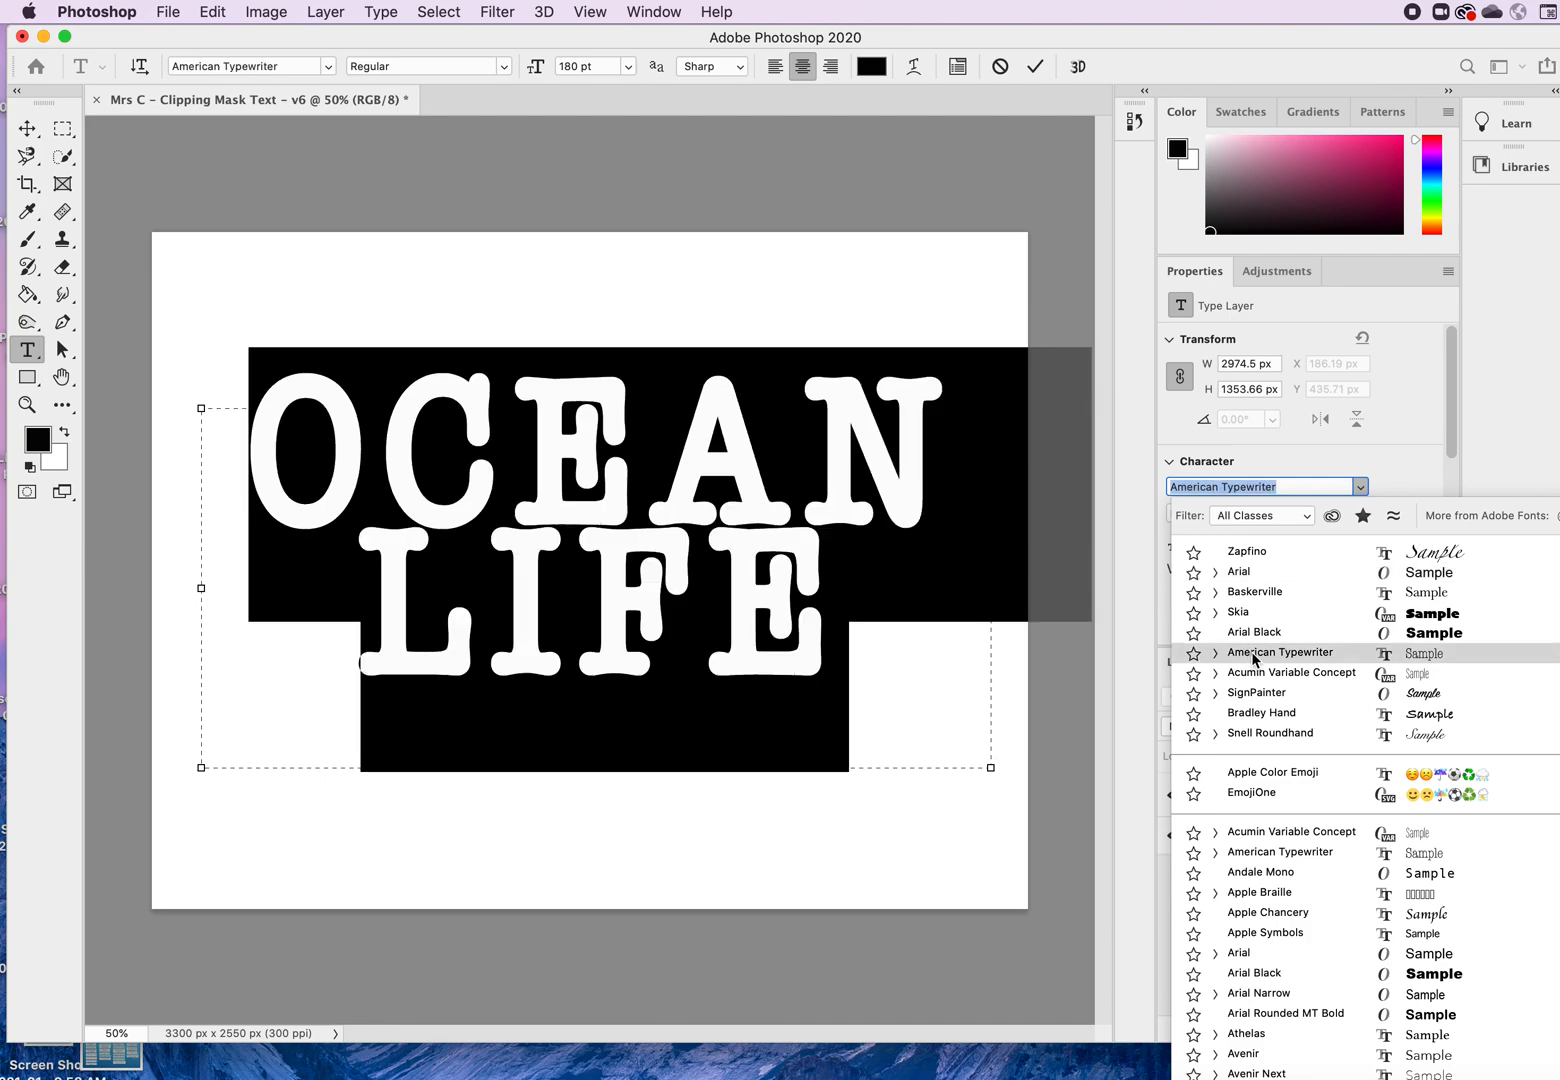
pyautogui.click(1256, 737)
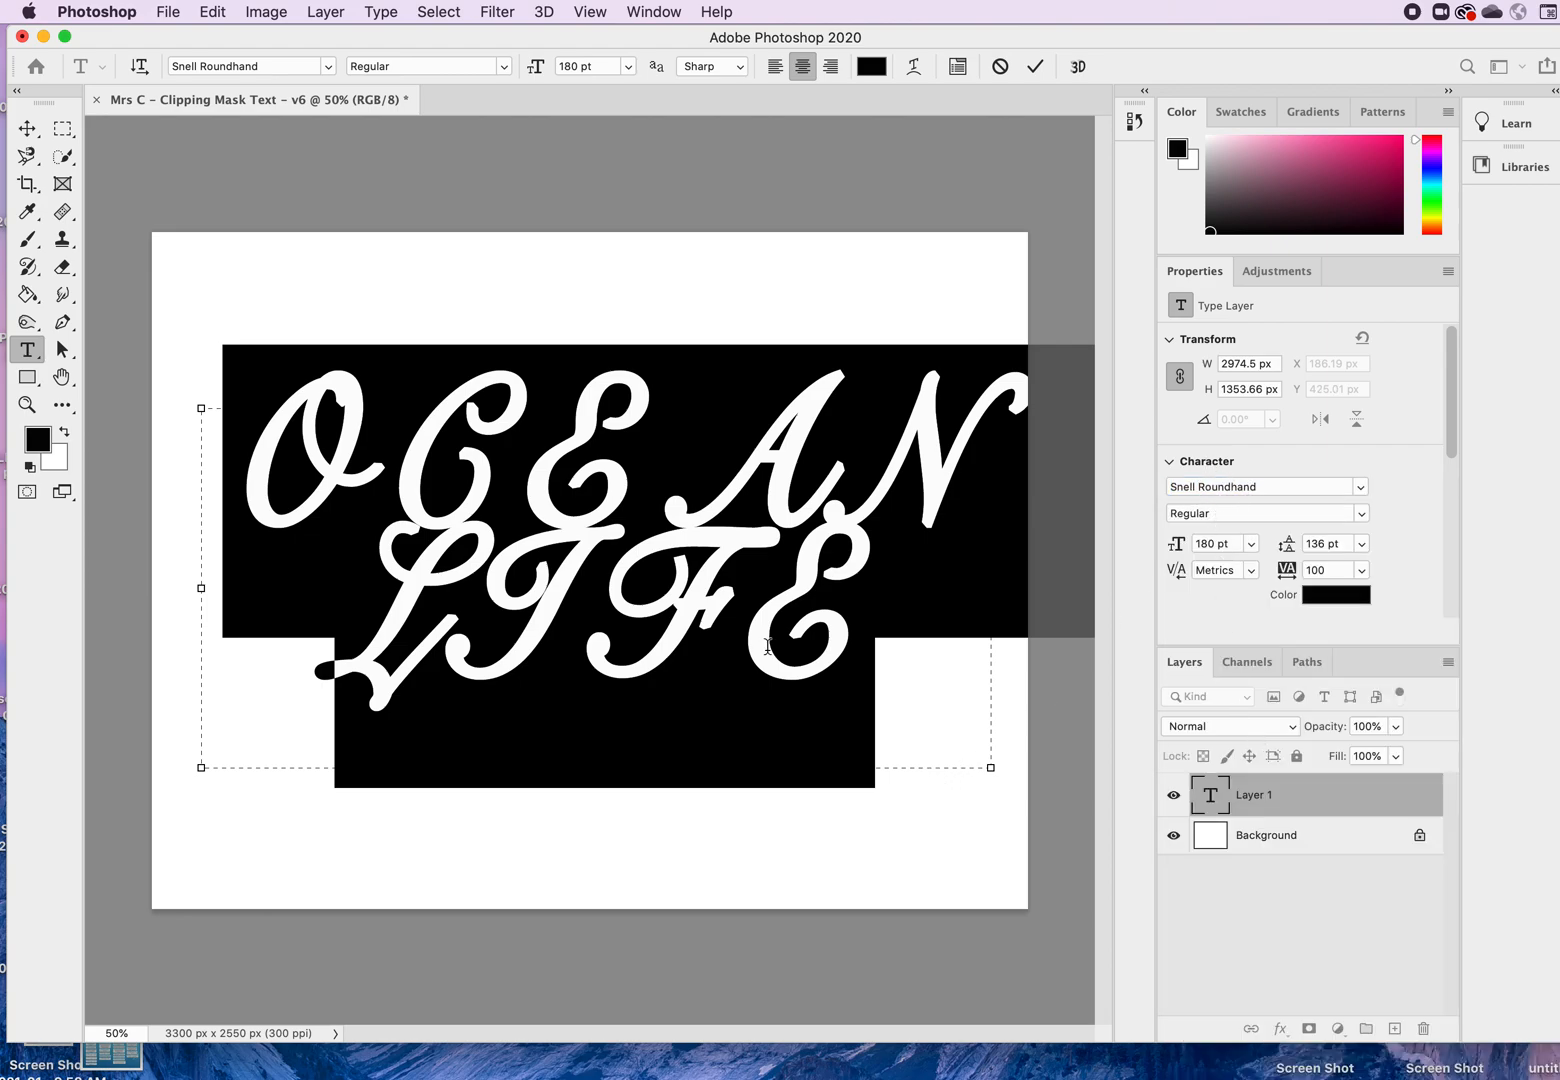
# Step: Replace all the text following the letter O with a trial letter C, and delete that letter again
pyautogui.moveTo(802, 645); pyautogui.dragTo(440, 485)
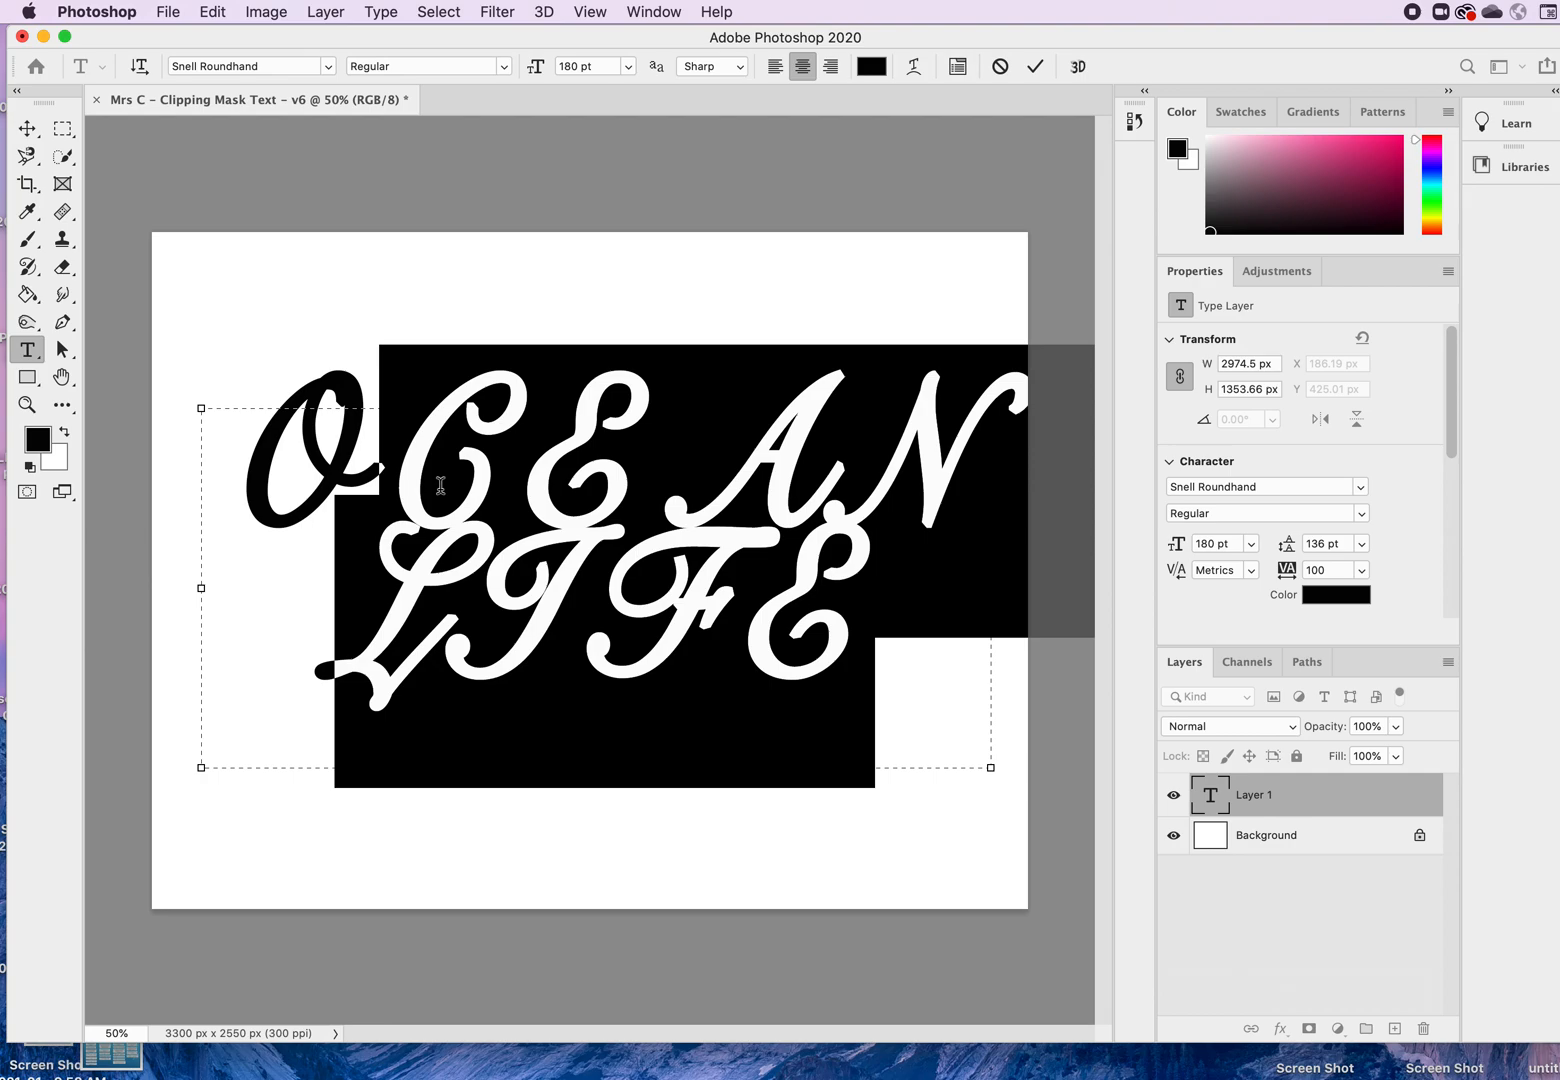
pyautogui.write('c')
pyautogui.press('BackSpace')
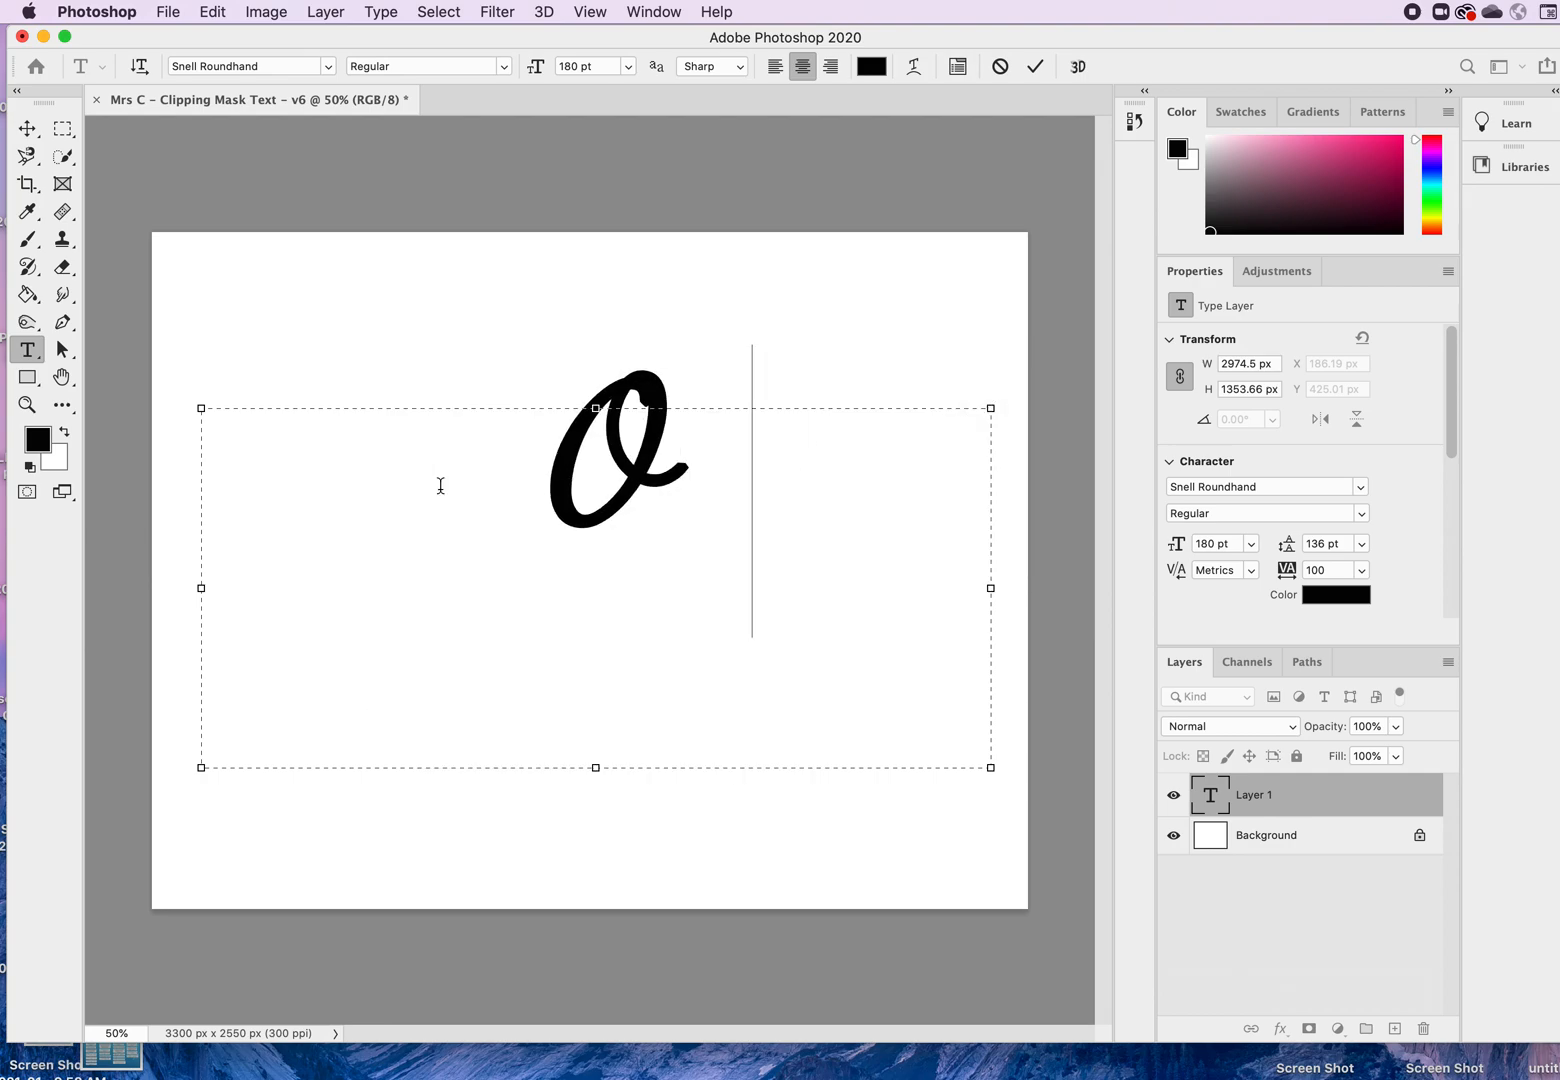
pyautogui.write('c')
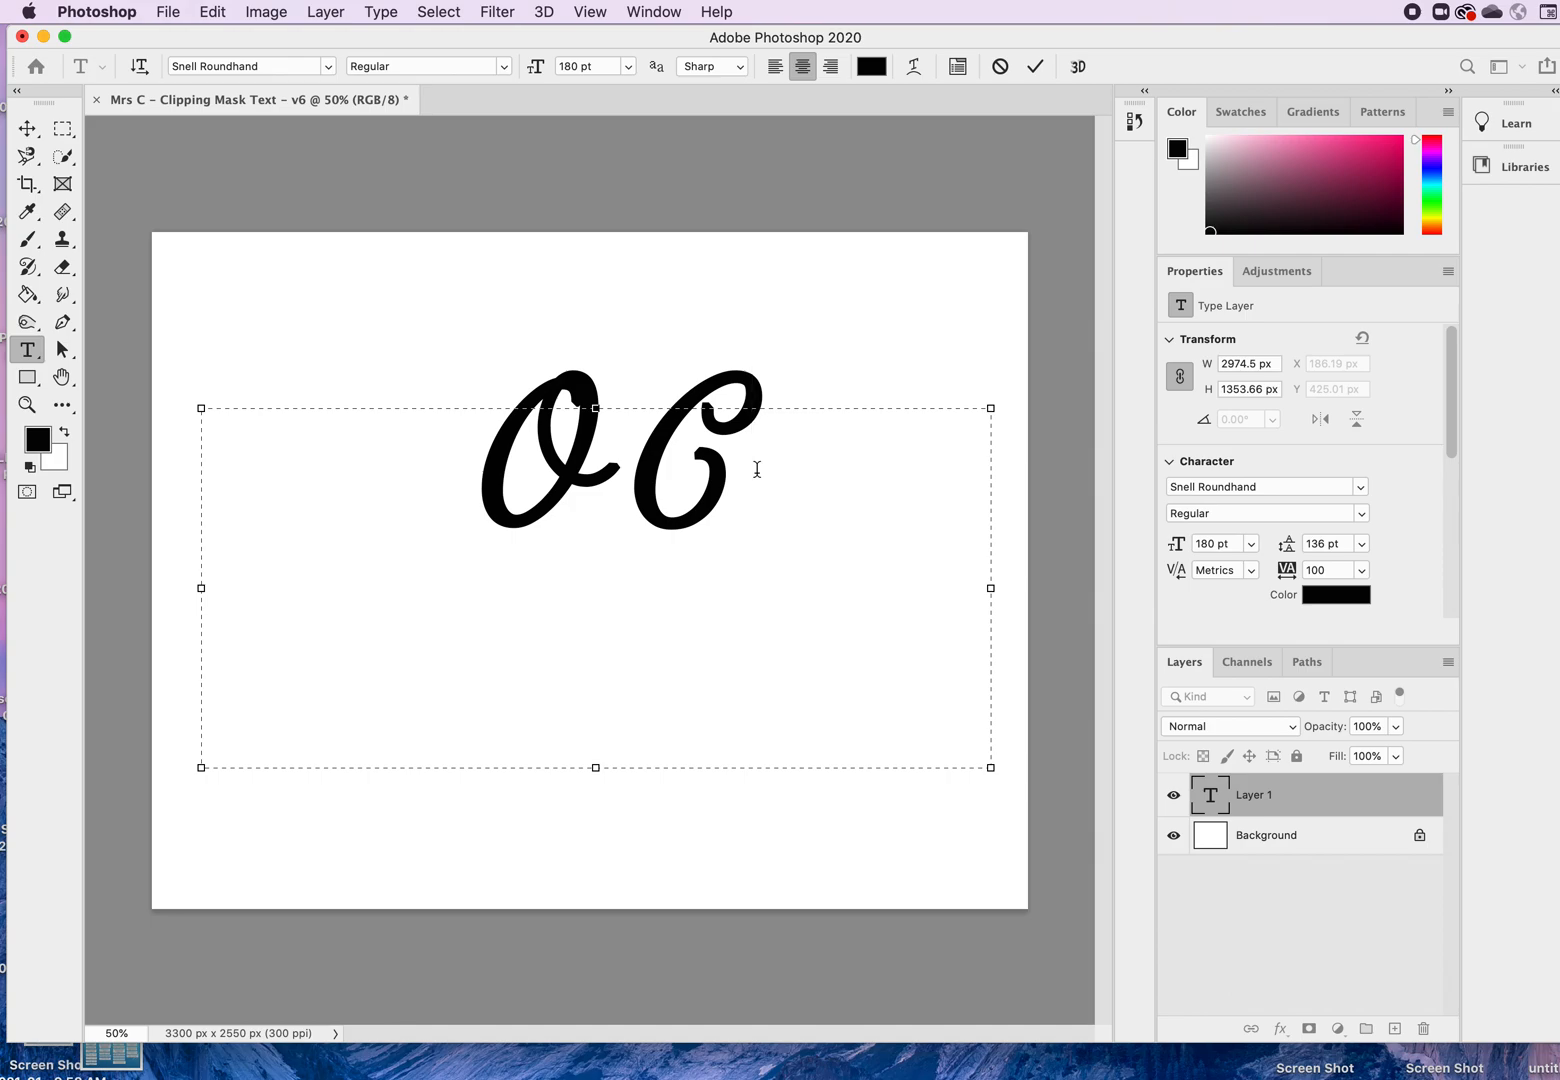
pyautogui.write('C')
pyautogui.press('BackSpace')
pyautogui.press('BackSpace')
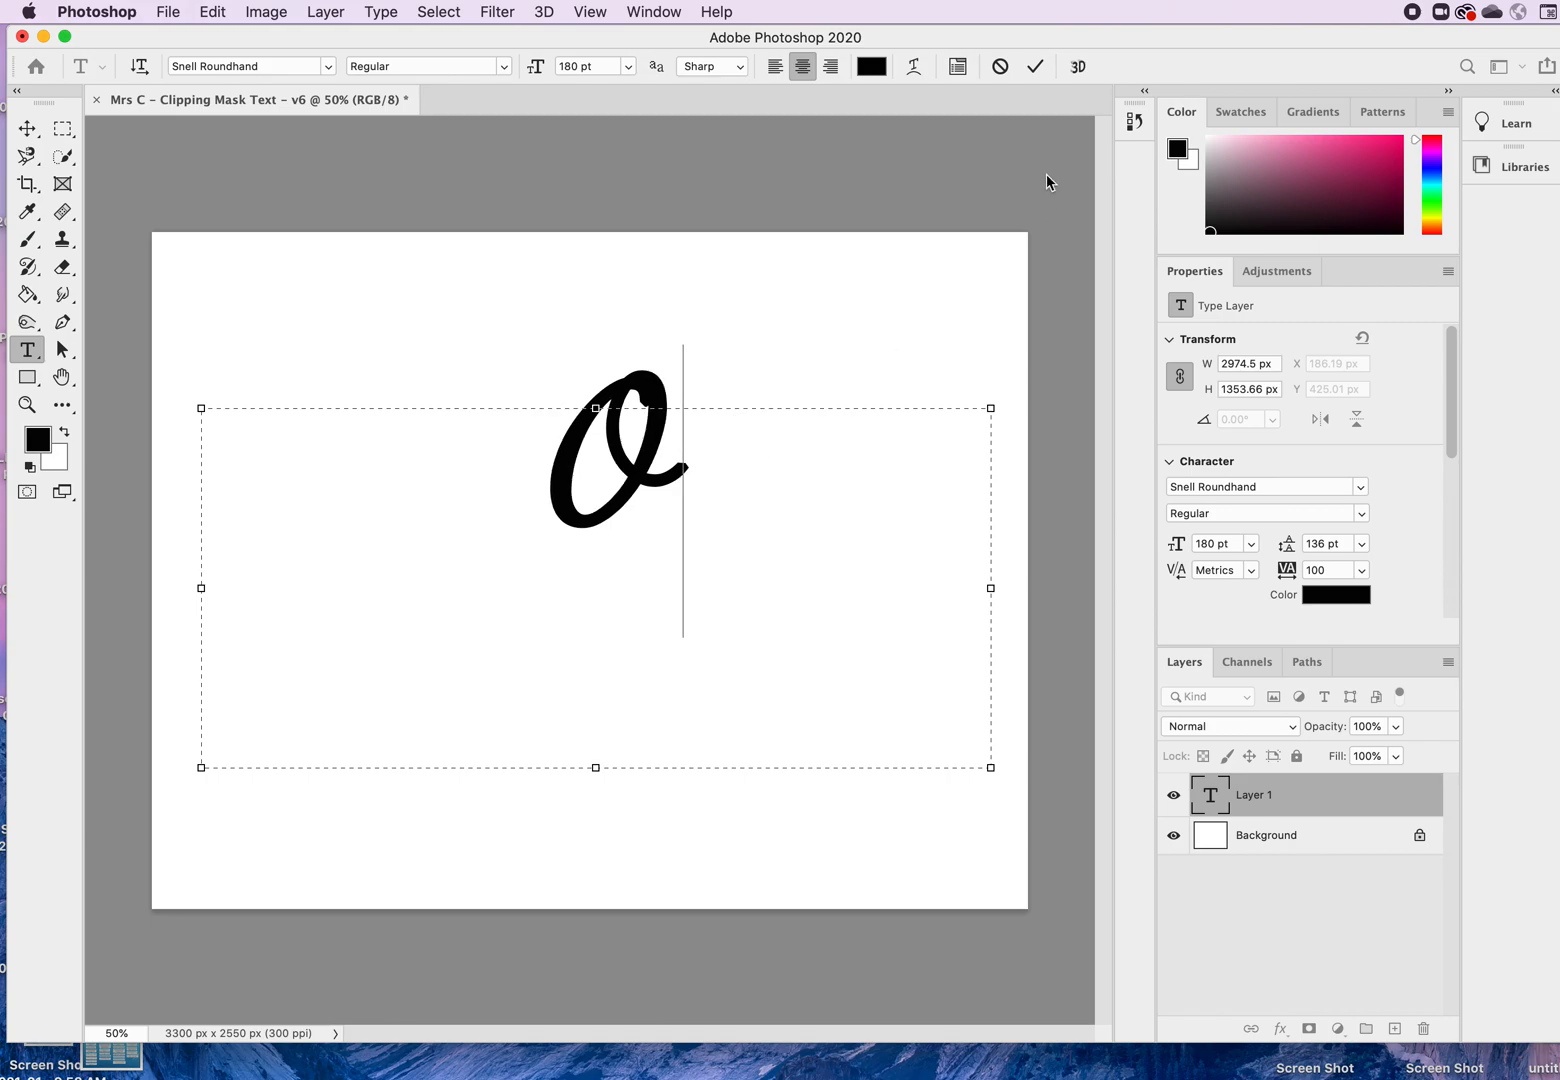
# Step: Step back through the Delete Layer states in the document history and return to the latest New Type Layer state
pyautogui.click(1136, 122)
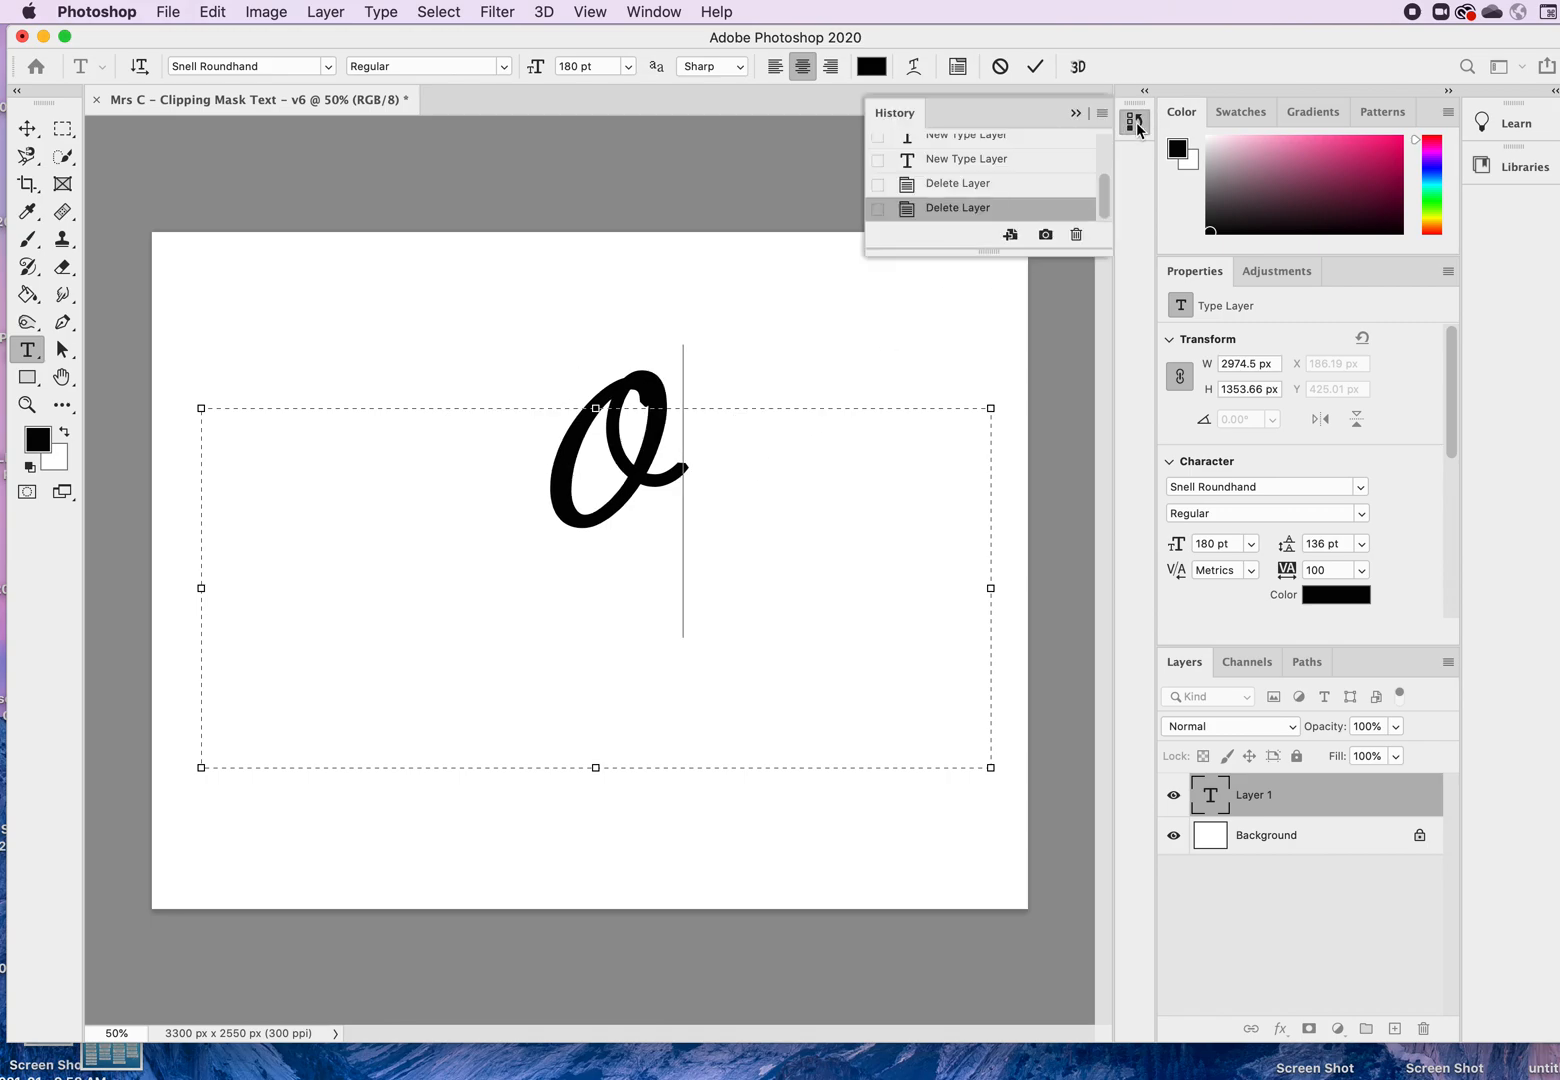
pyautogui.click(965, 186)
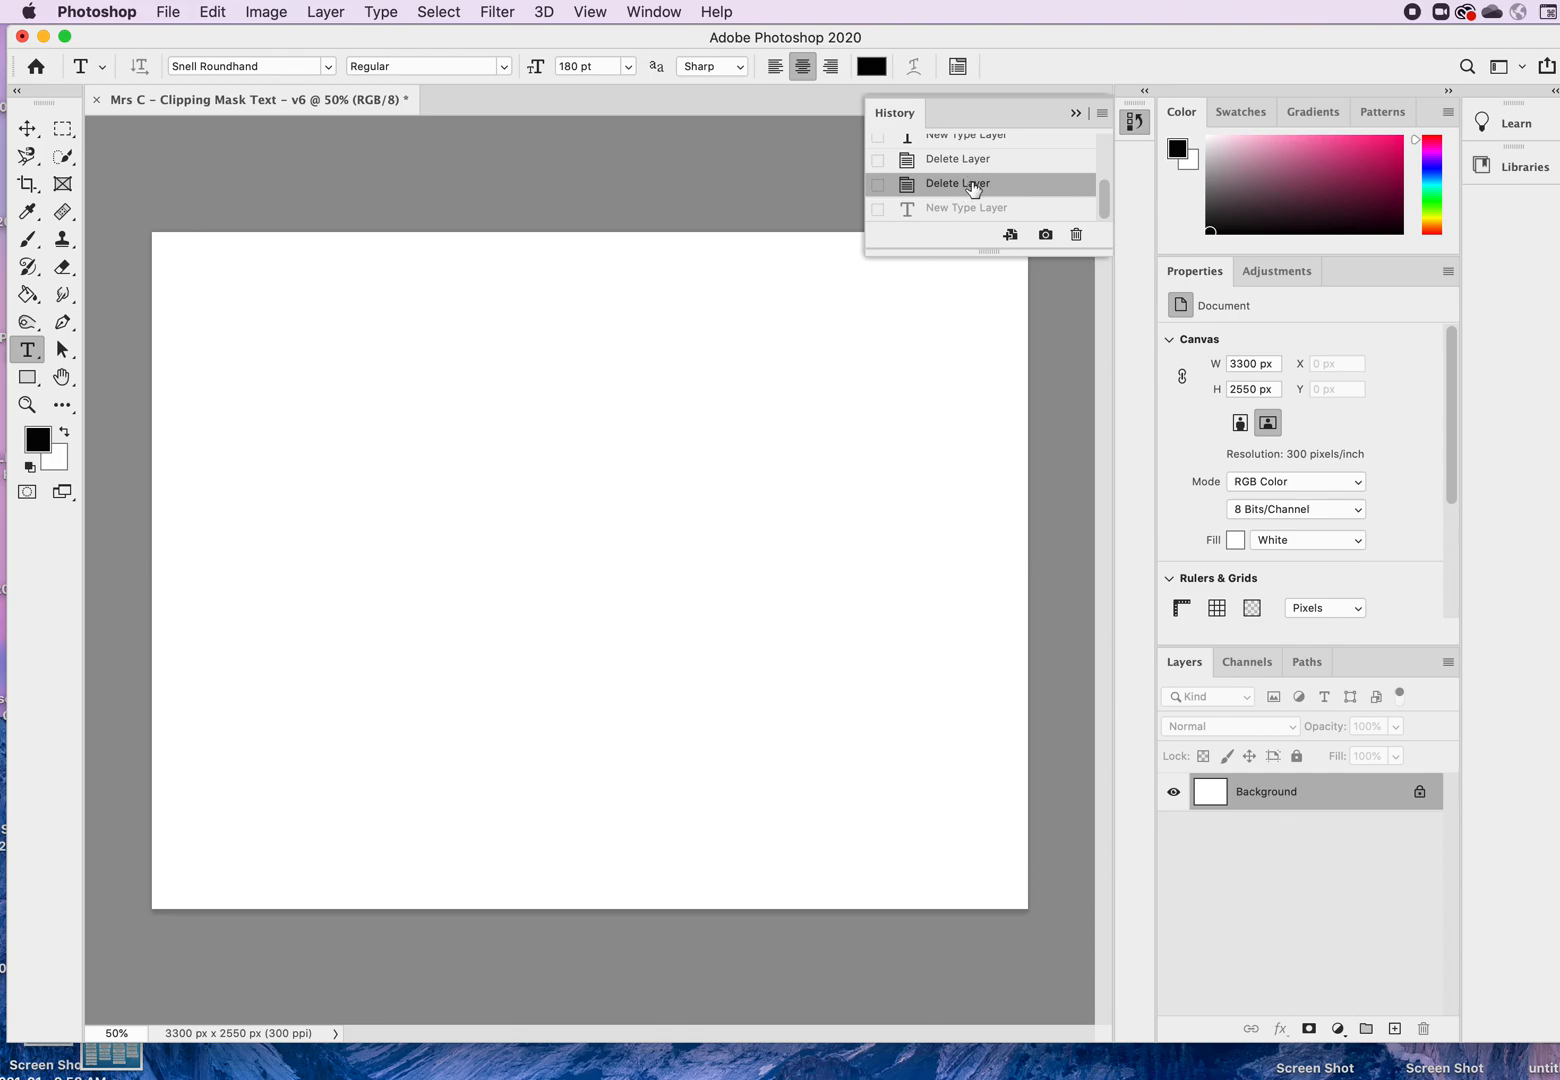
pyautogui.click(960, 160)
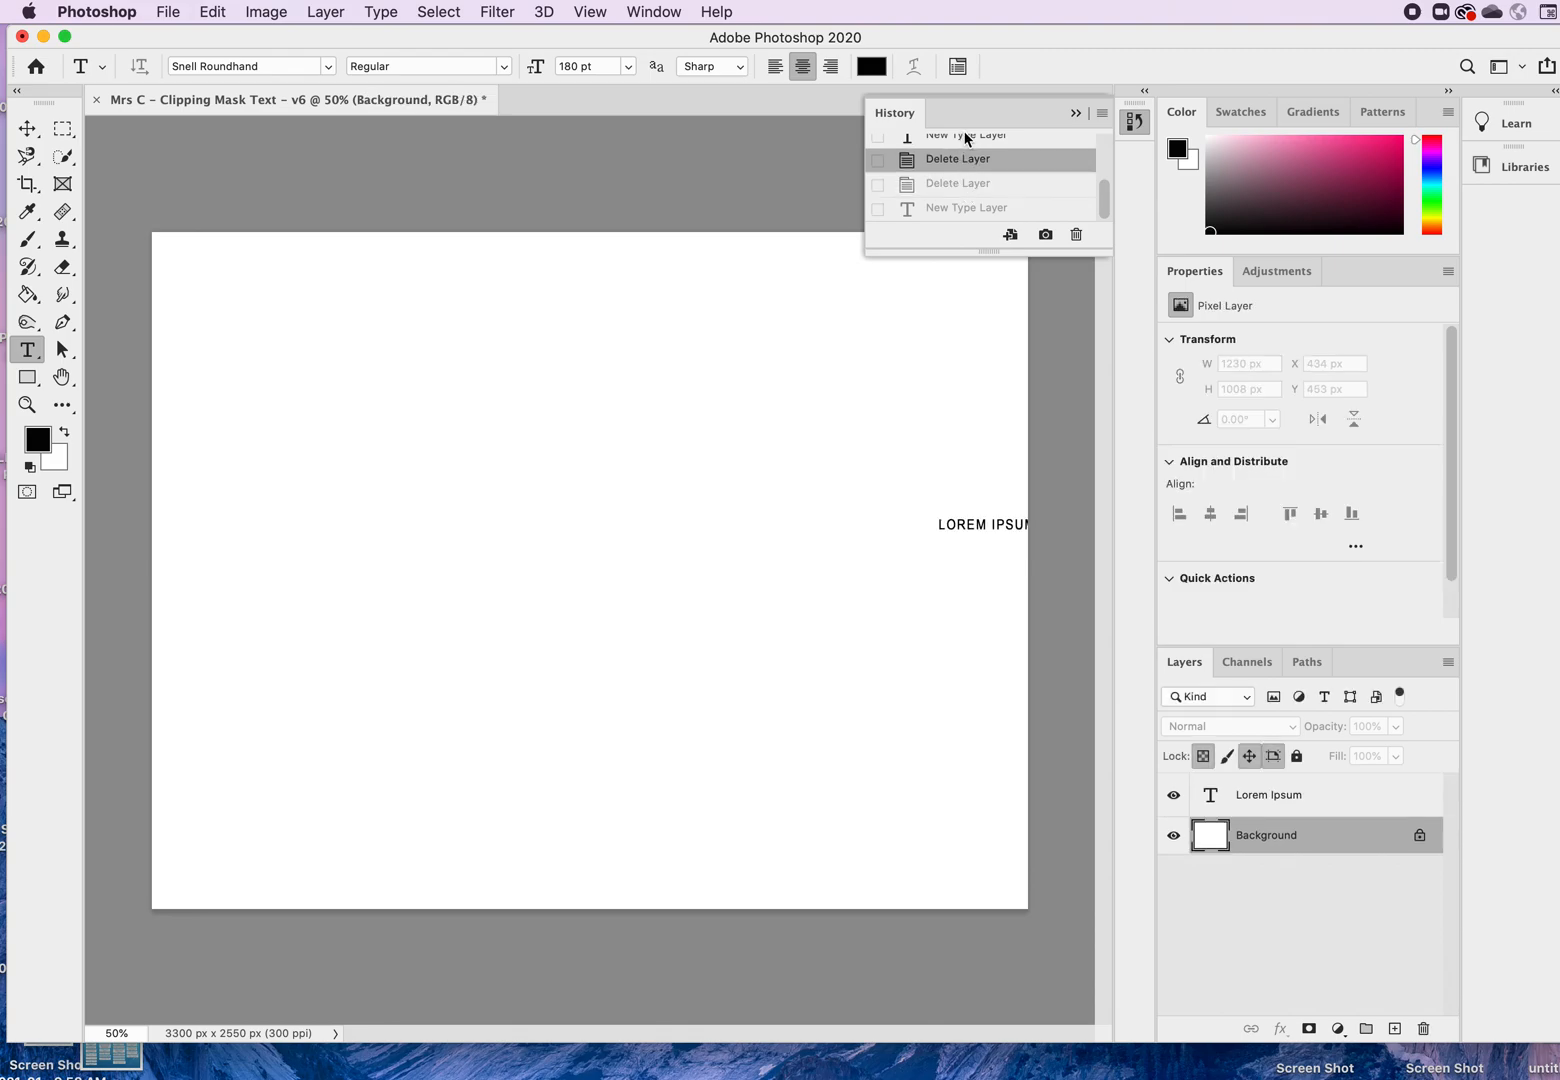
pyautogui.click(968, 210)
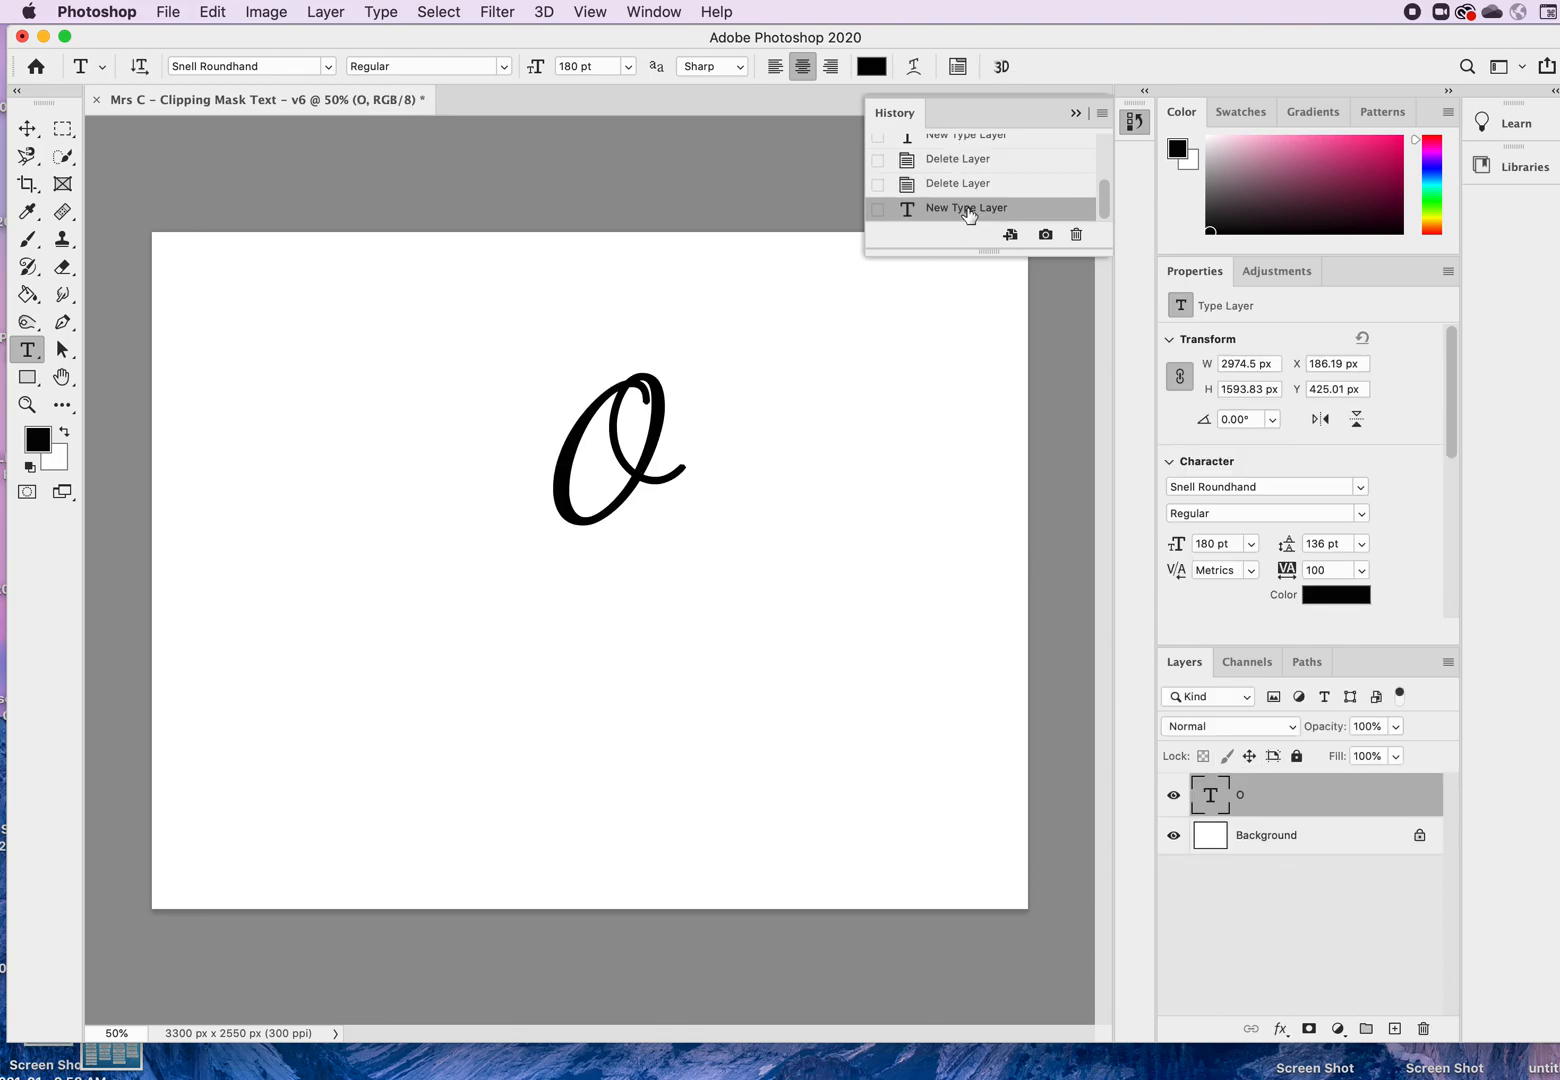
# Step: Re-enter the missing text after the letter O as CEA on the first line and LIFE on the second
pyautogui.click(663, 468)
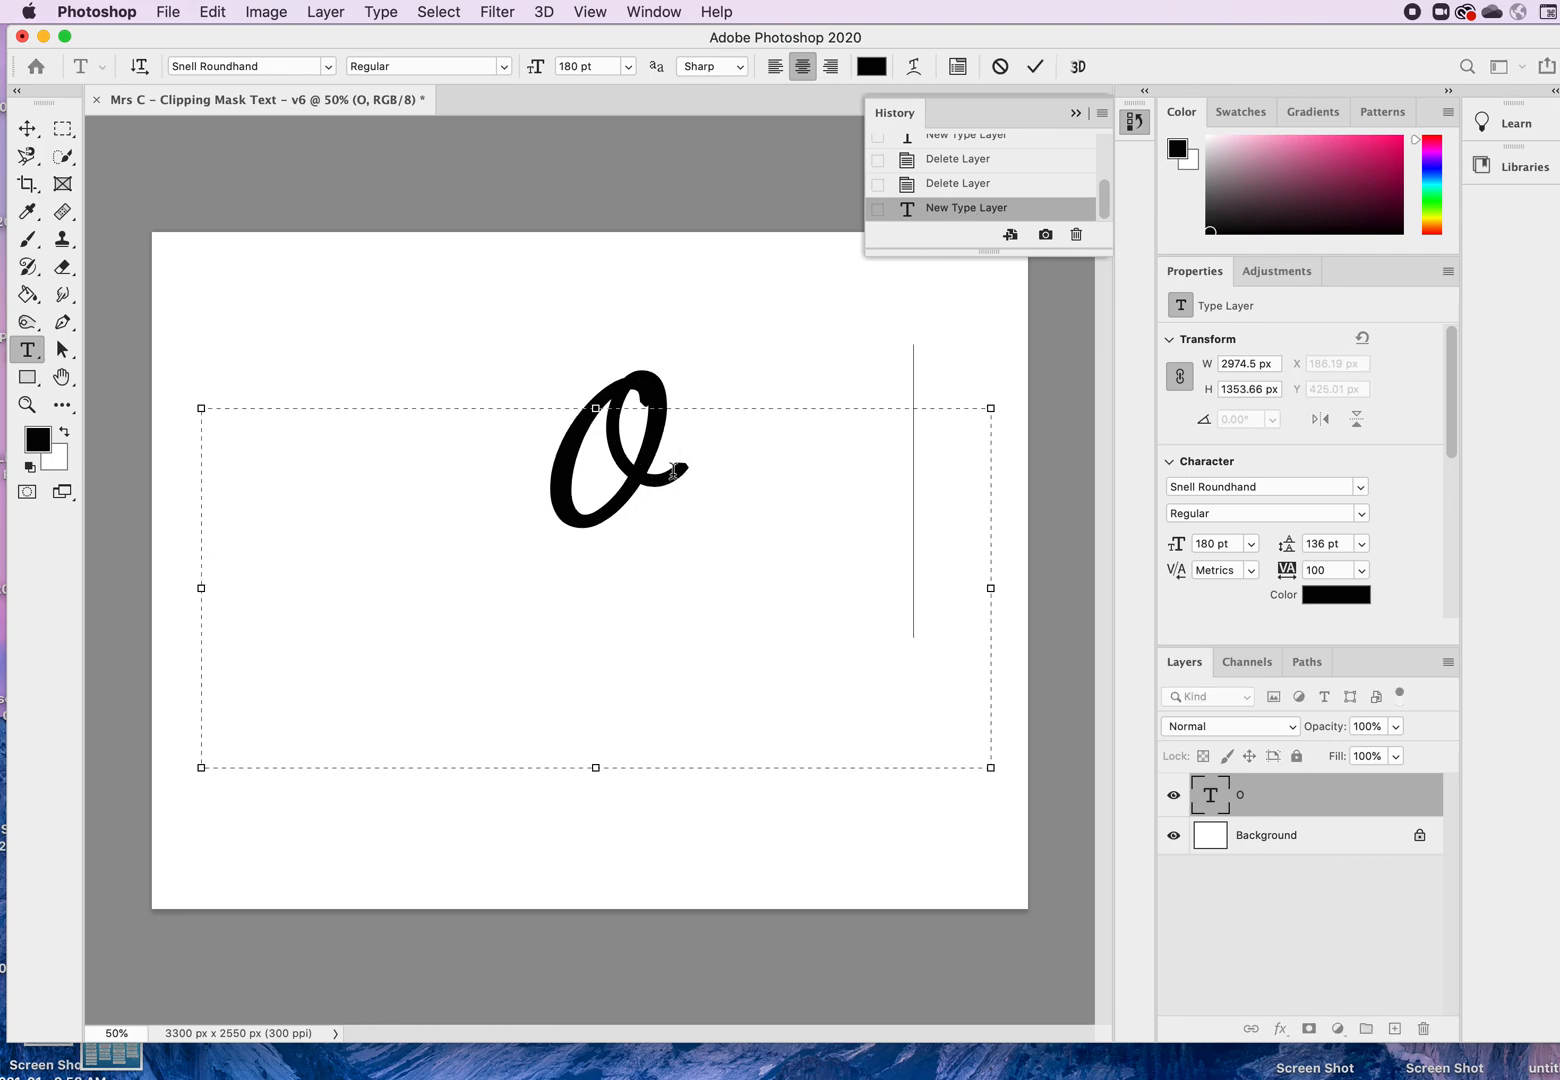
pyautogui.write('CEA')
pyautogui.press('Return')
pyautogui.write('LI')
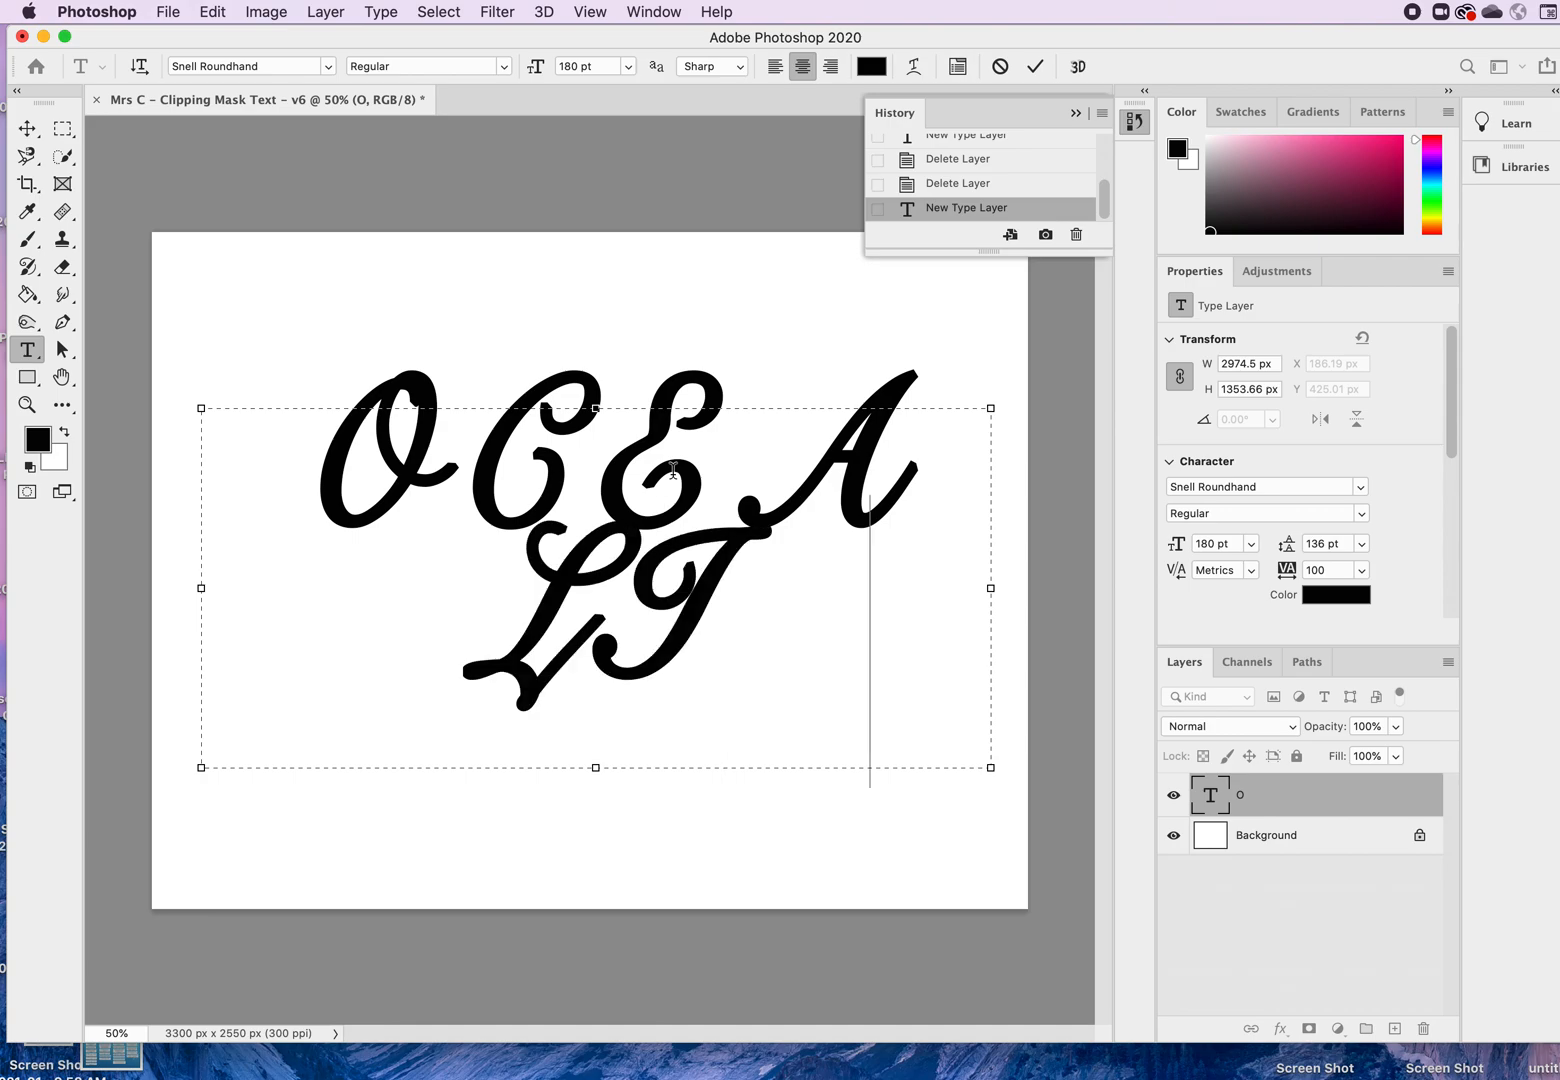
pyautogui.write('NE')
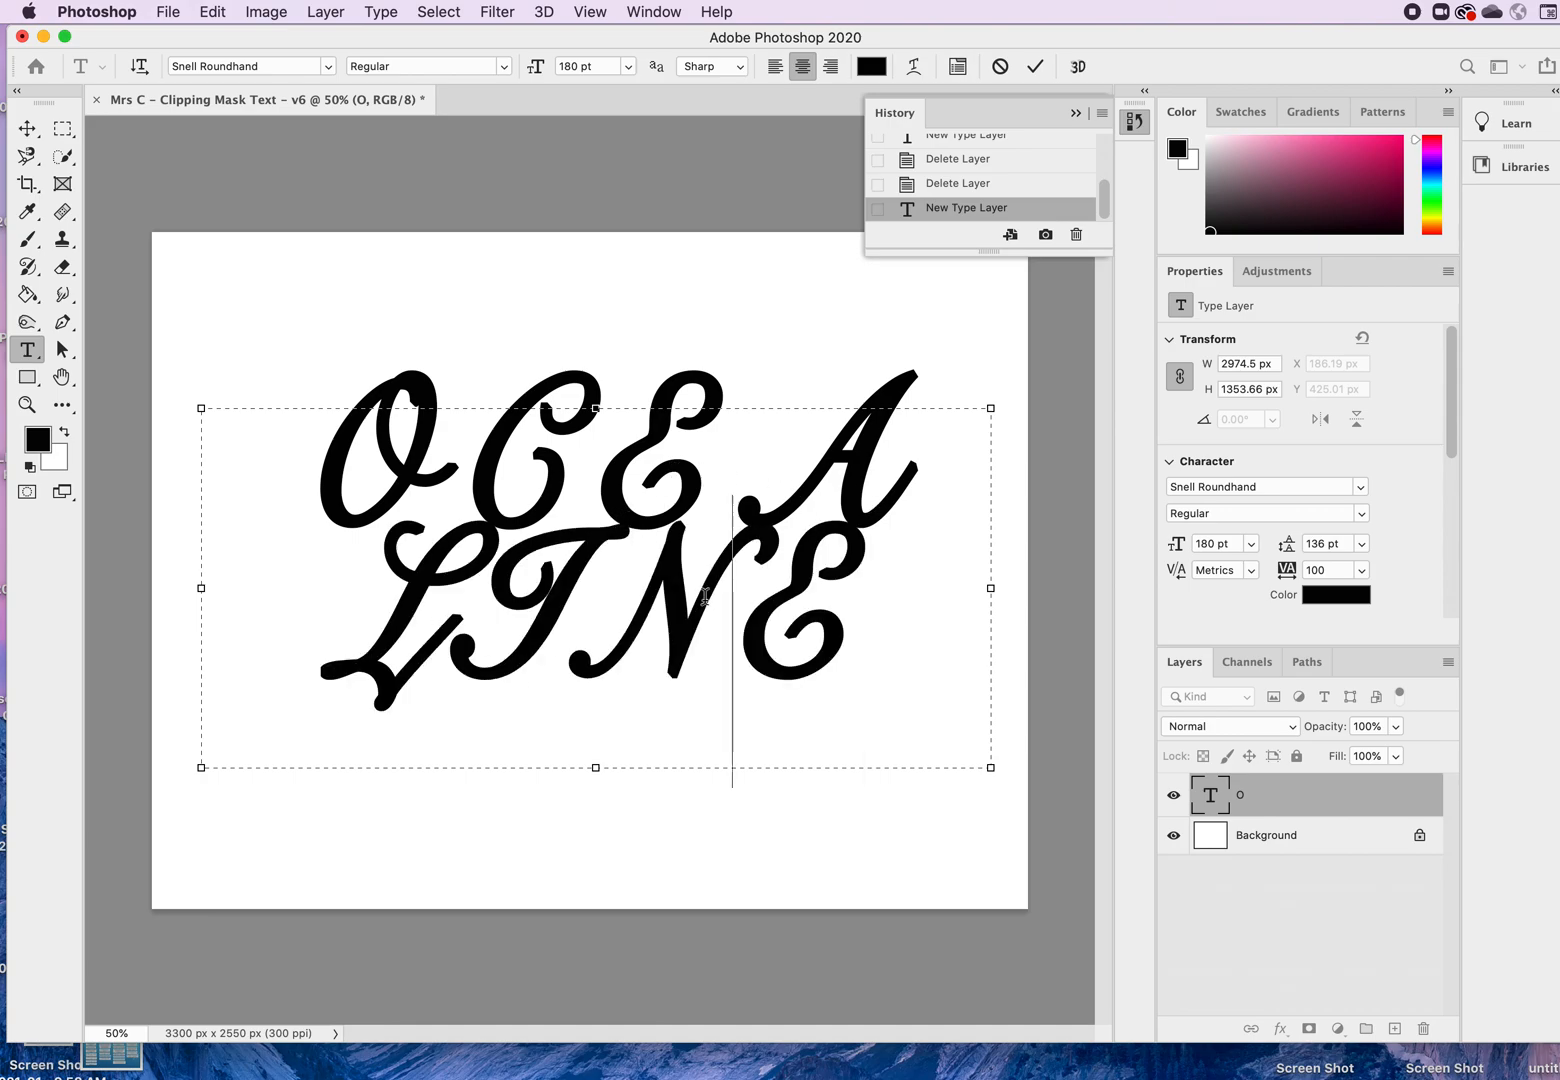
pyautogui.press('BackSpace')
pyautogui.write('F')
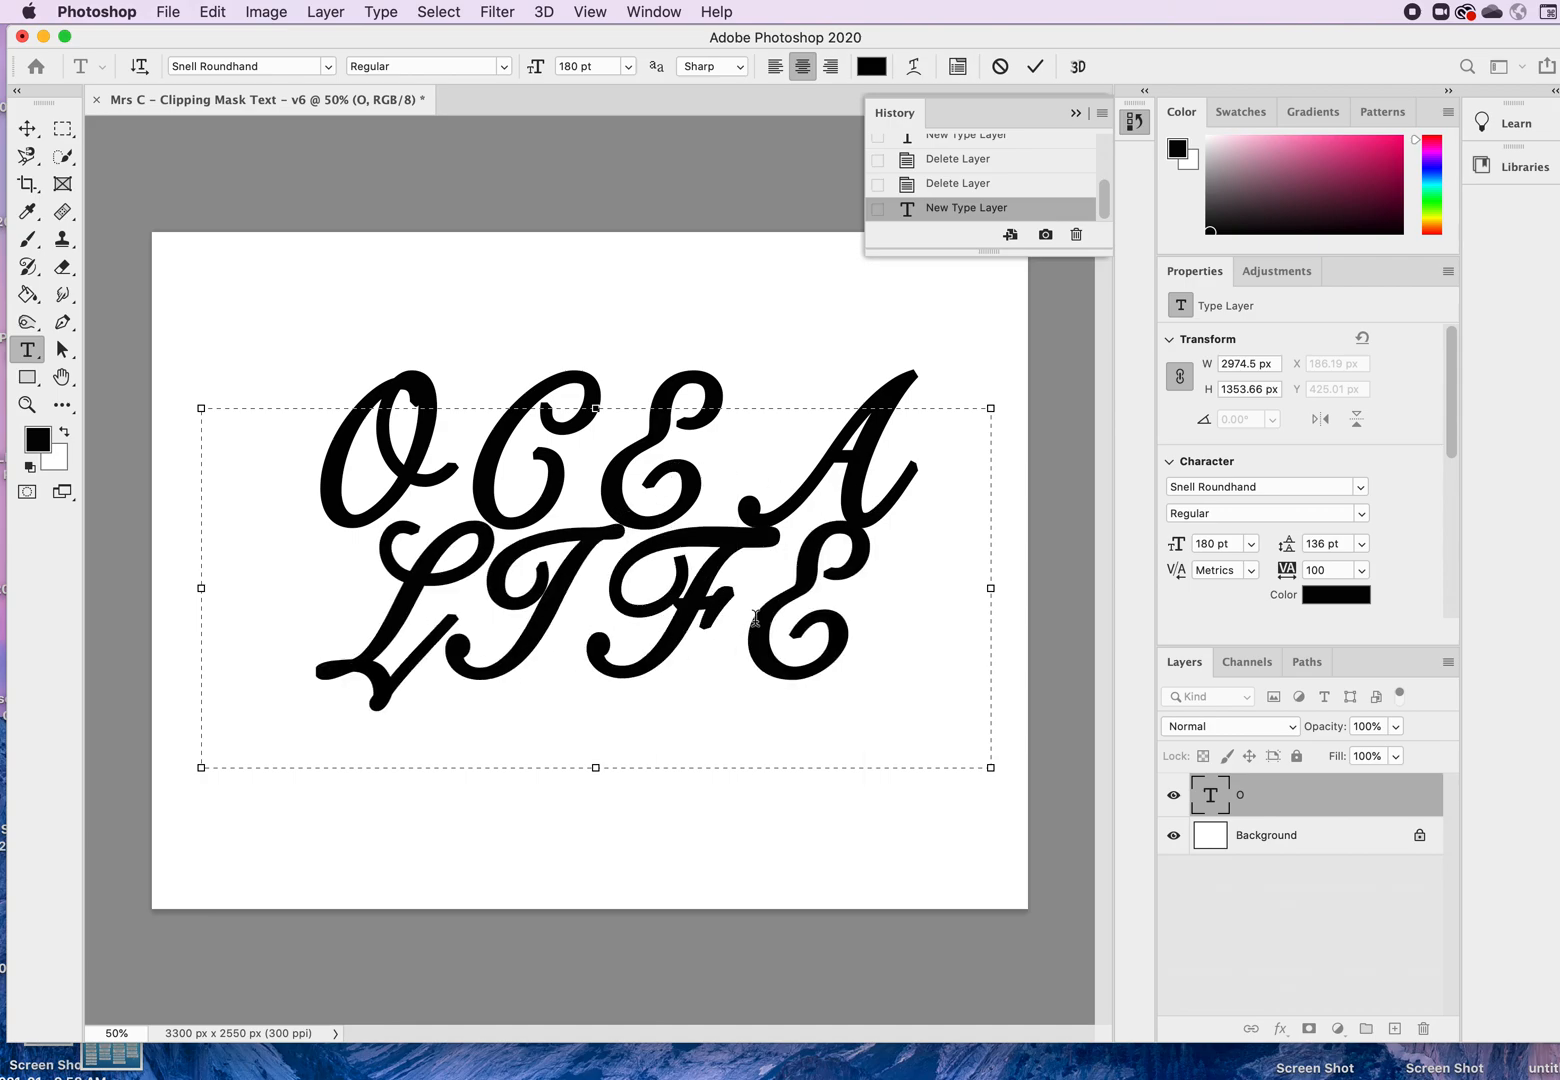
# Step: Select both lines of text and set their font to Impact
pyautogui.click(890, 452)
pyautogui.moveTo(865, 635); pyautogui.dragTo(355, 486)
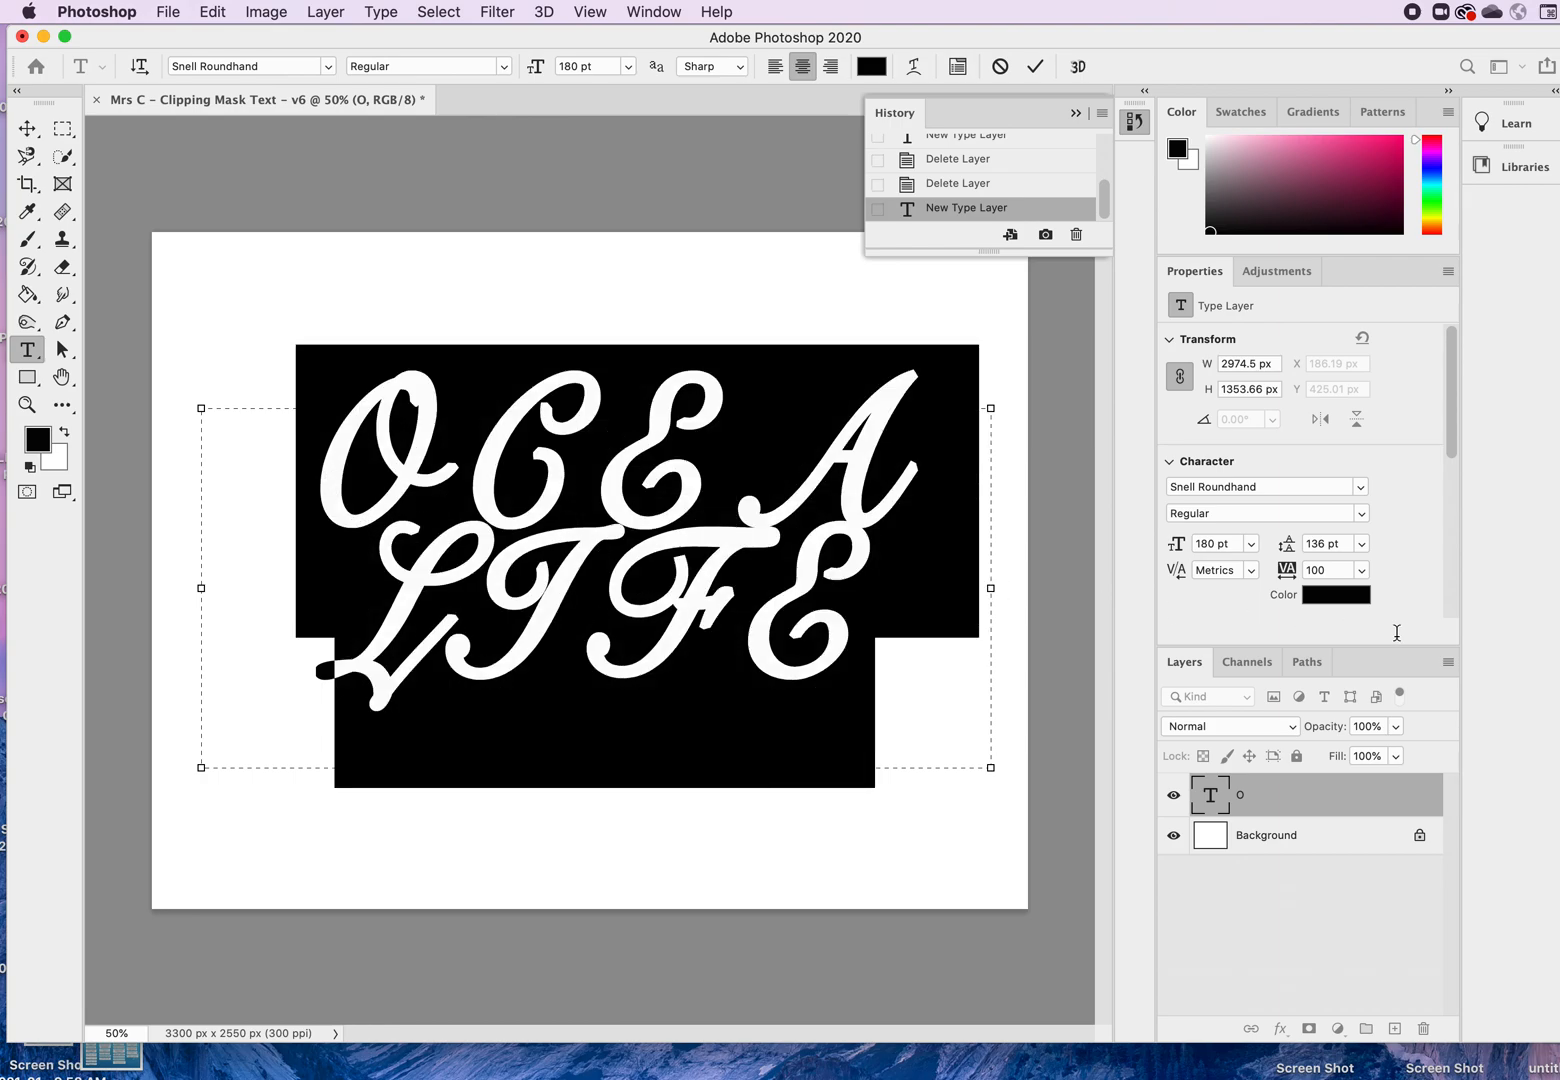
pyautogui.click(1360, 487)
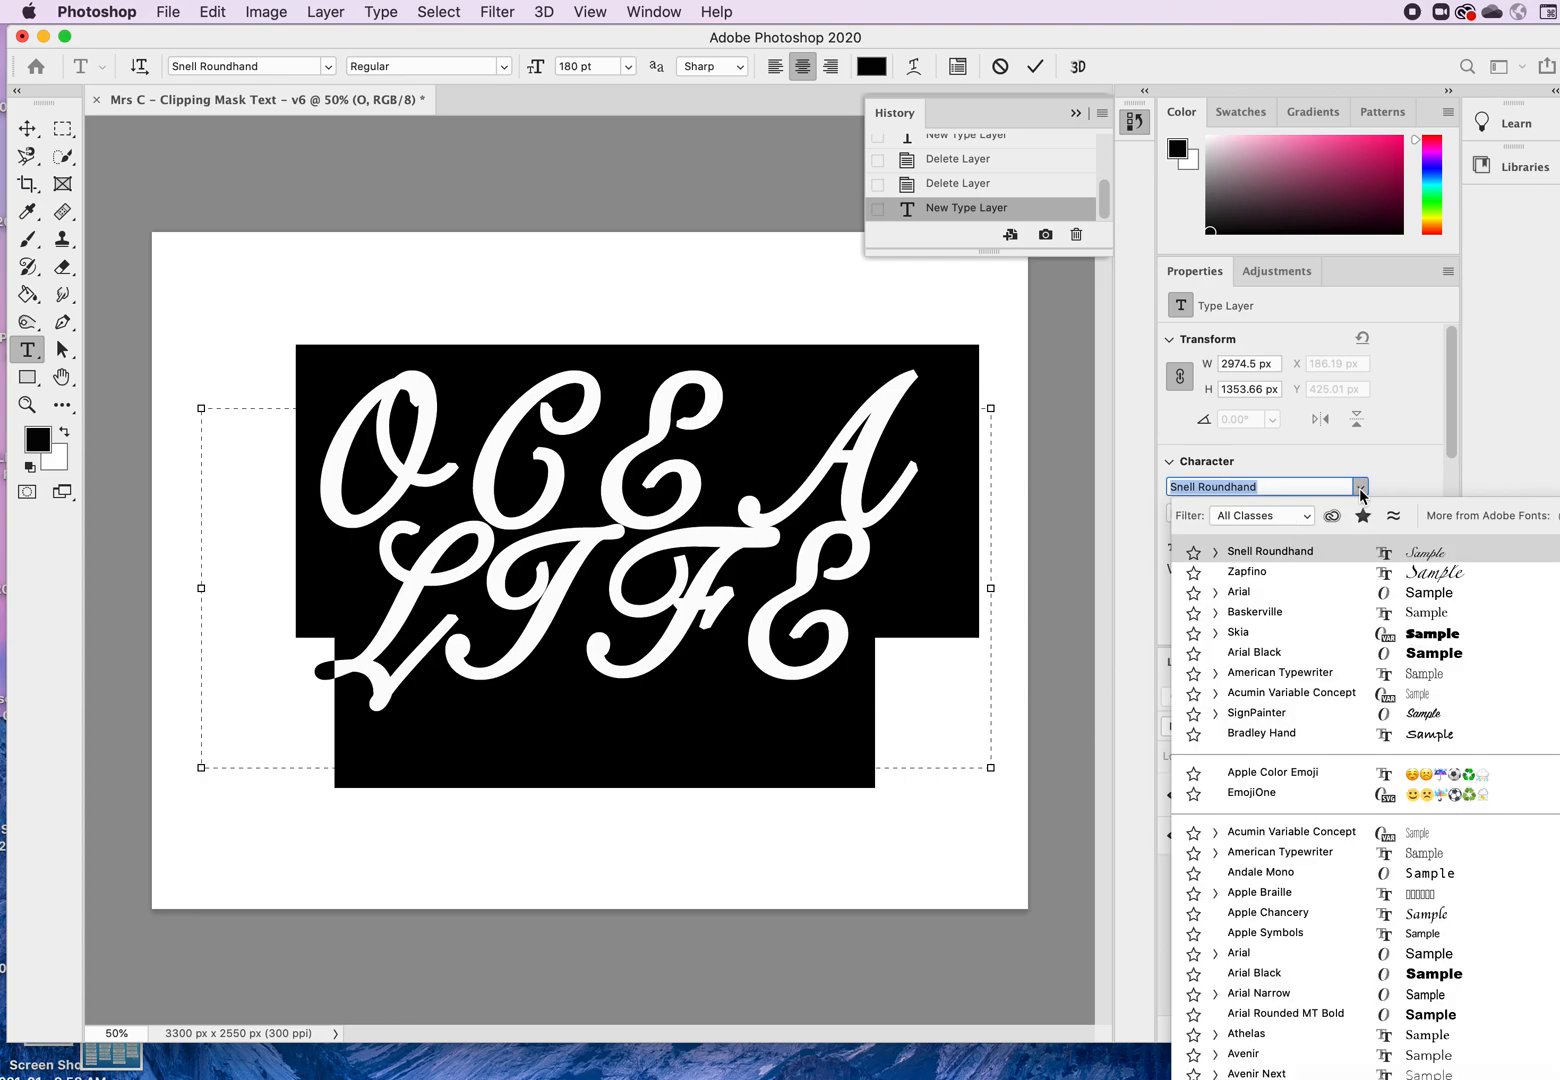
pyautogui.click(1360, 490)
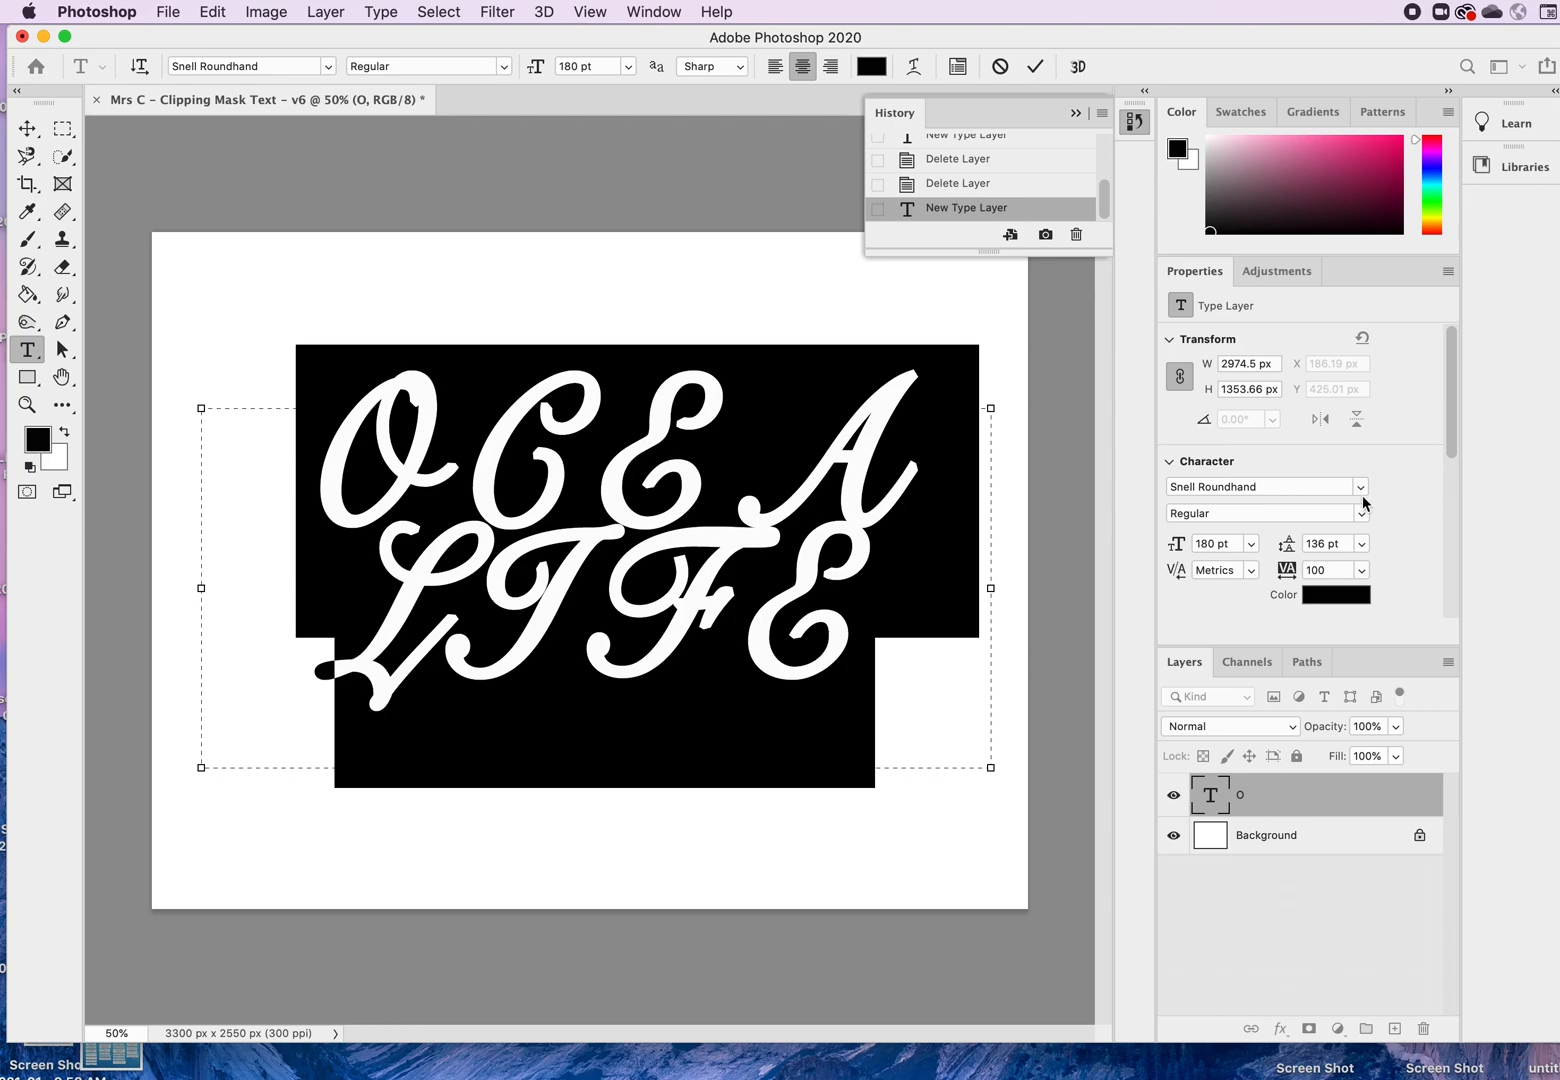
pyautogui.click(1361, 488)
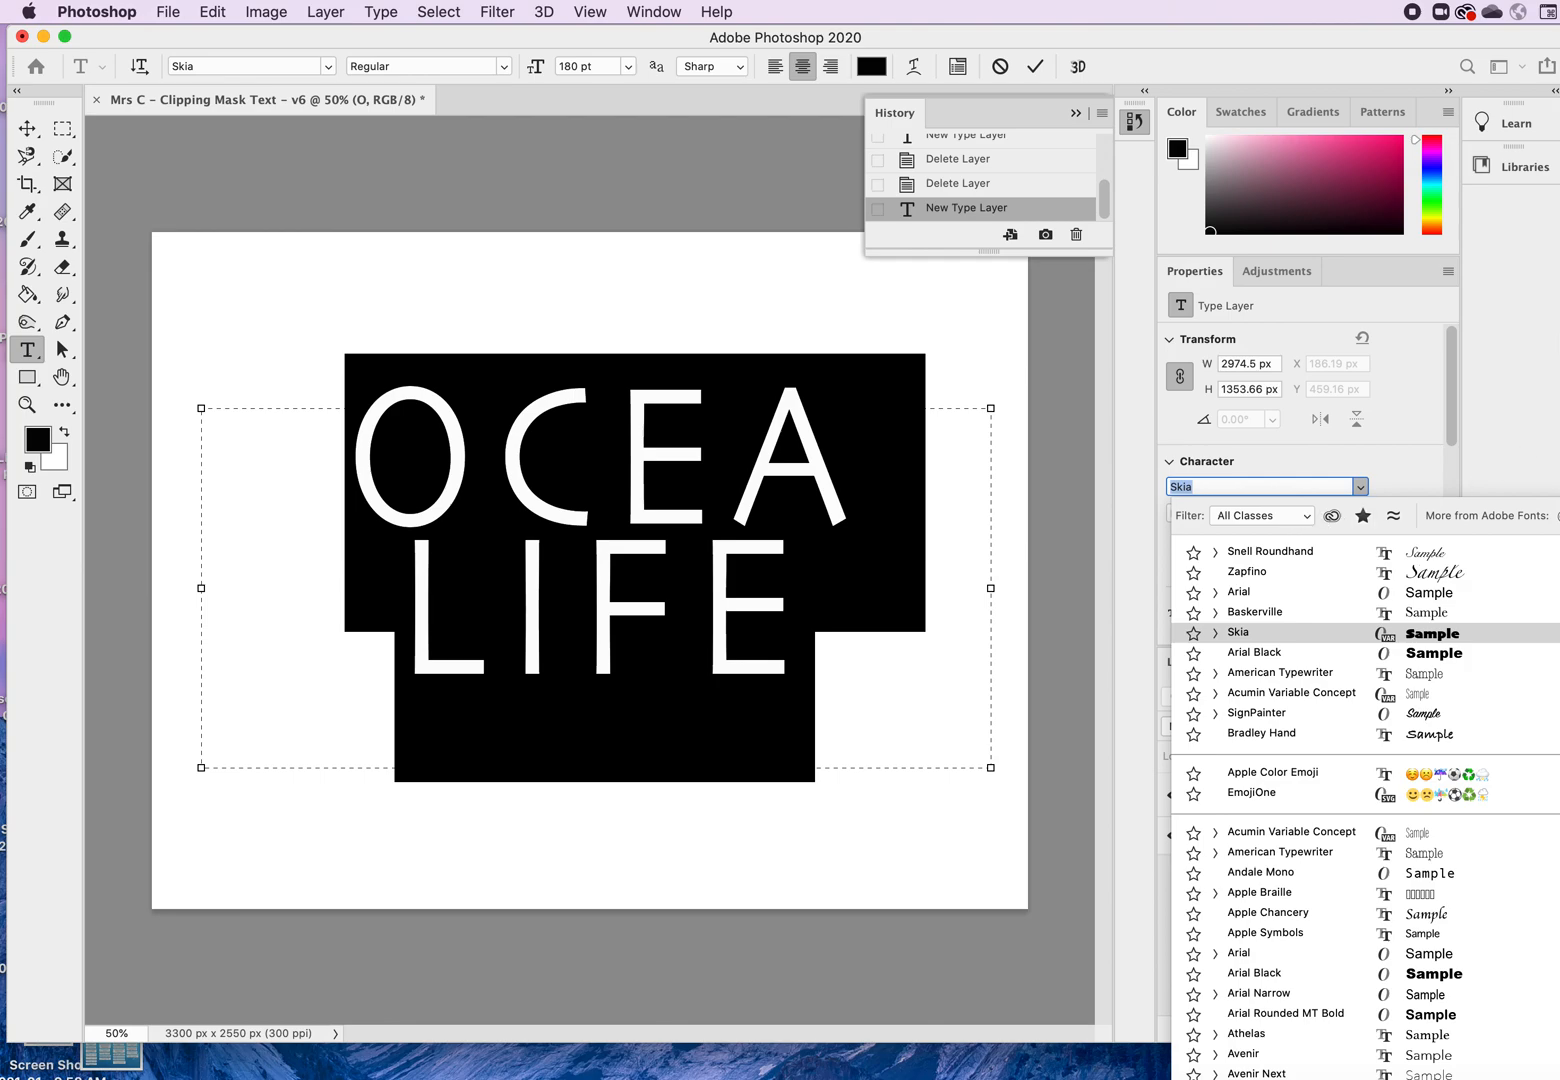
pyautogui.moveTo(1558, 338); pyautogui.dragTo(1518, 343)
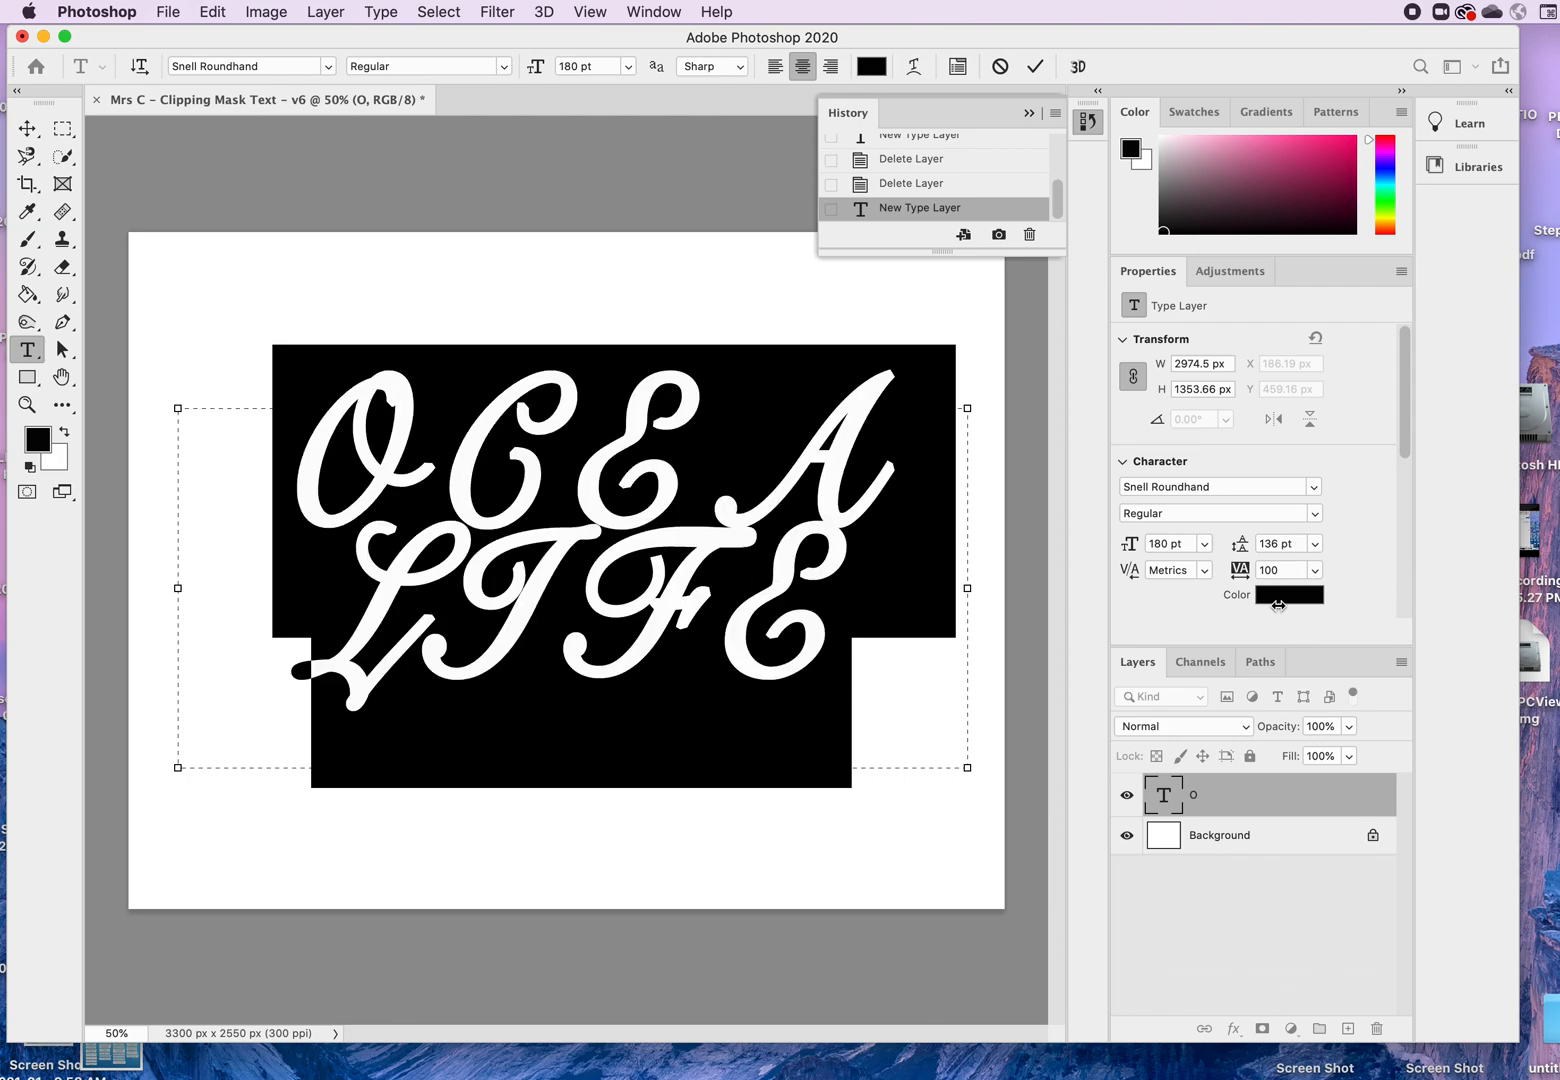
pyautogui.click(1313, 490)
pyautogui.click(1313, 490)
pyautogui.click(1313, 487)
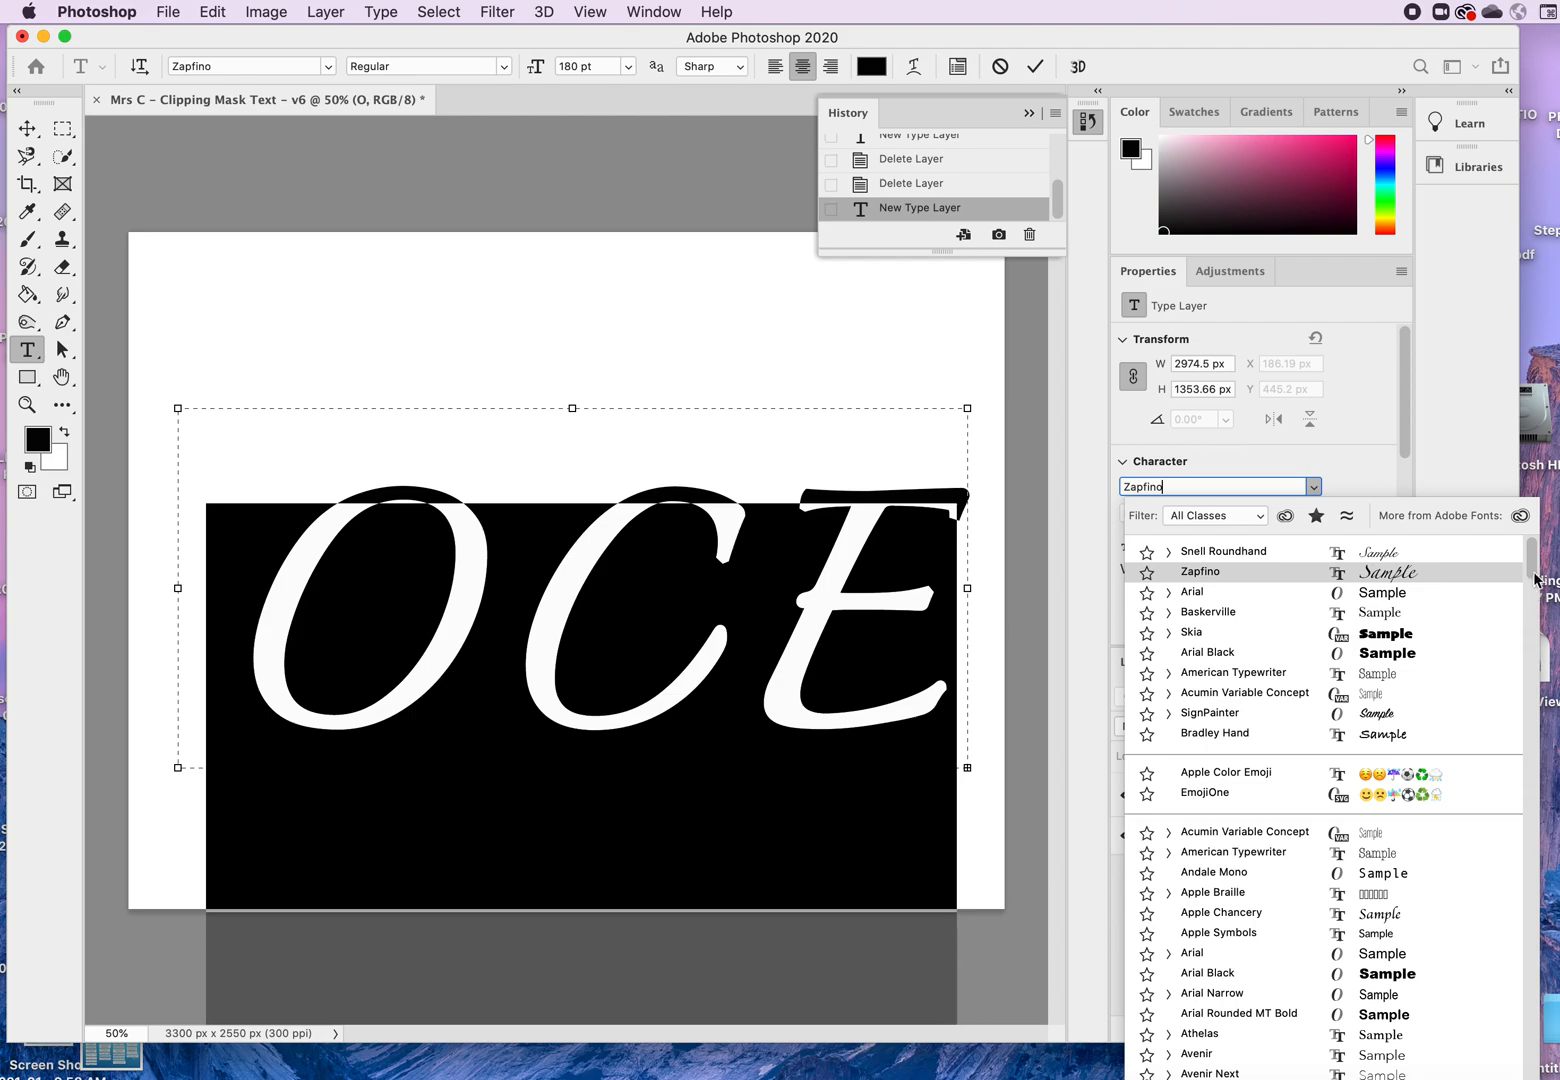
pyautogui.scroll(-20, 1528, 700)
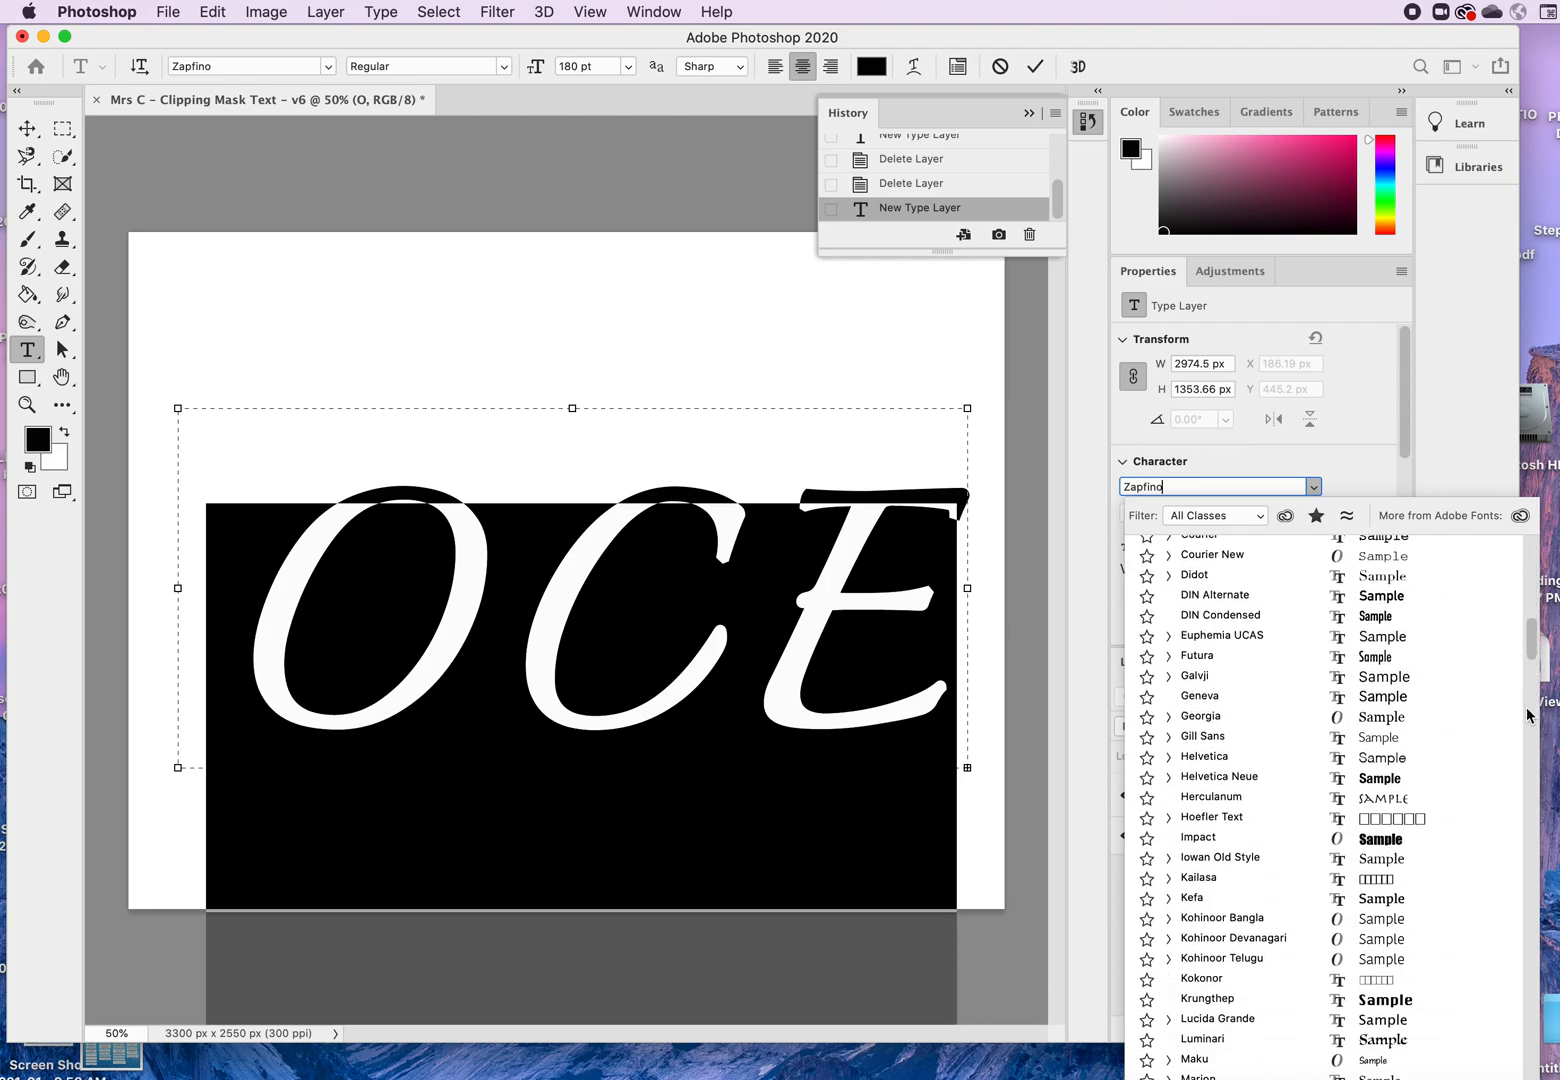
pyautogui.scroll(1, 1528, 727)
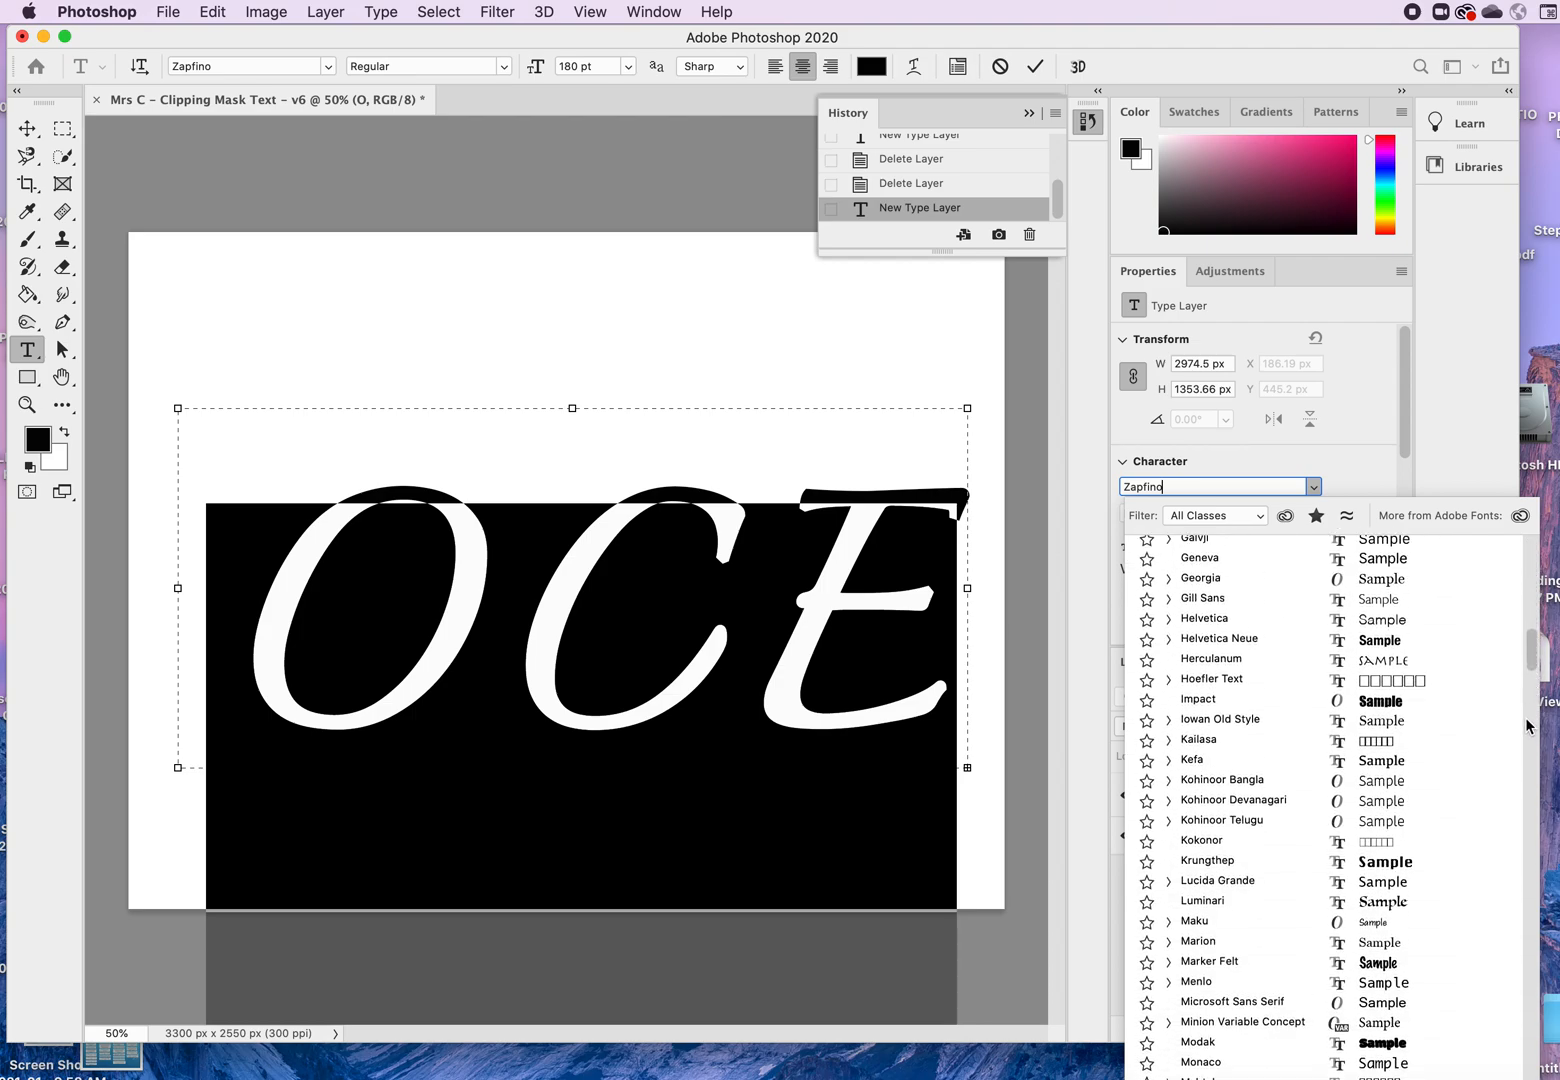
pyautogui.click(1215, 702)
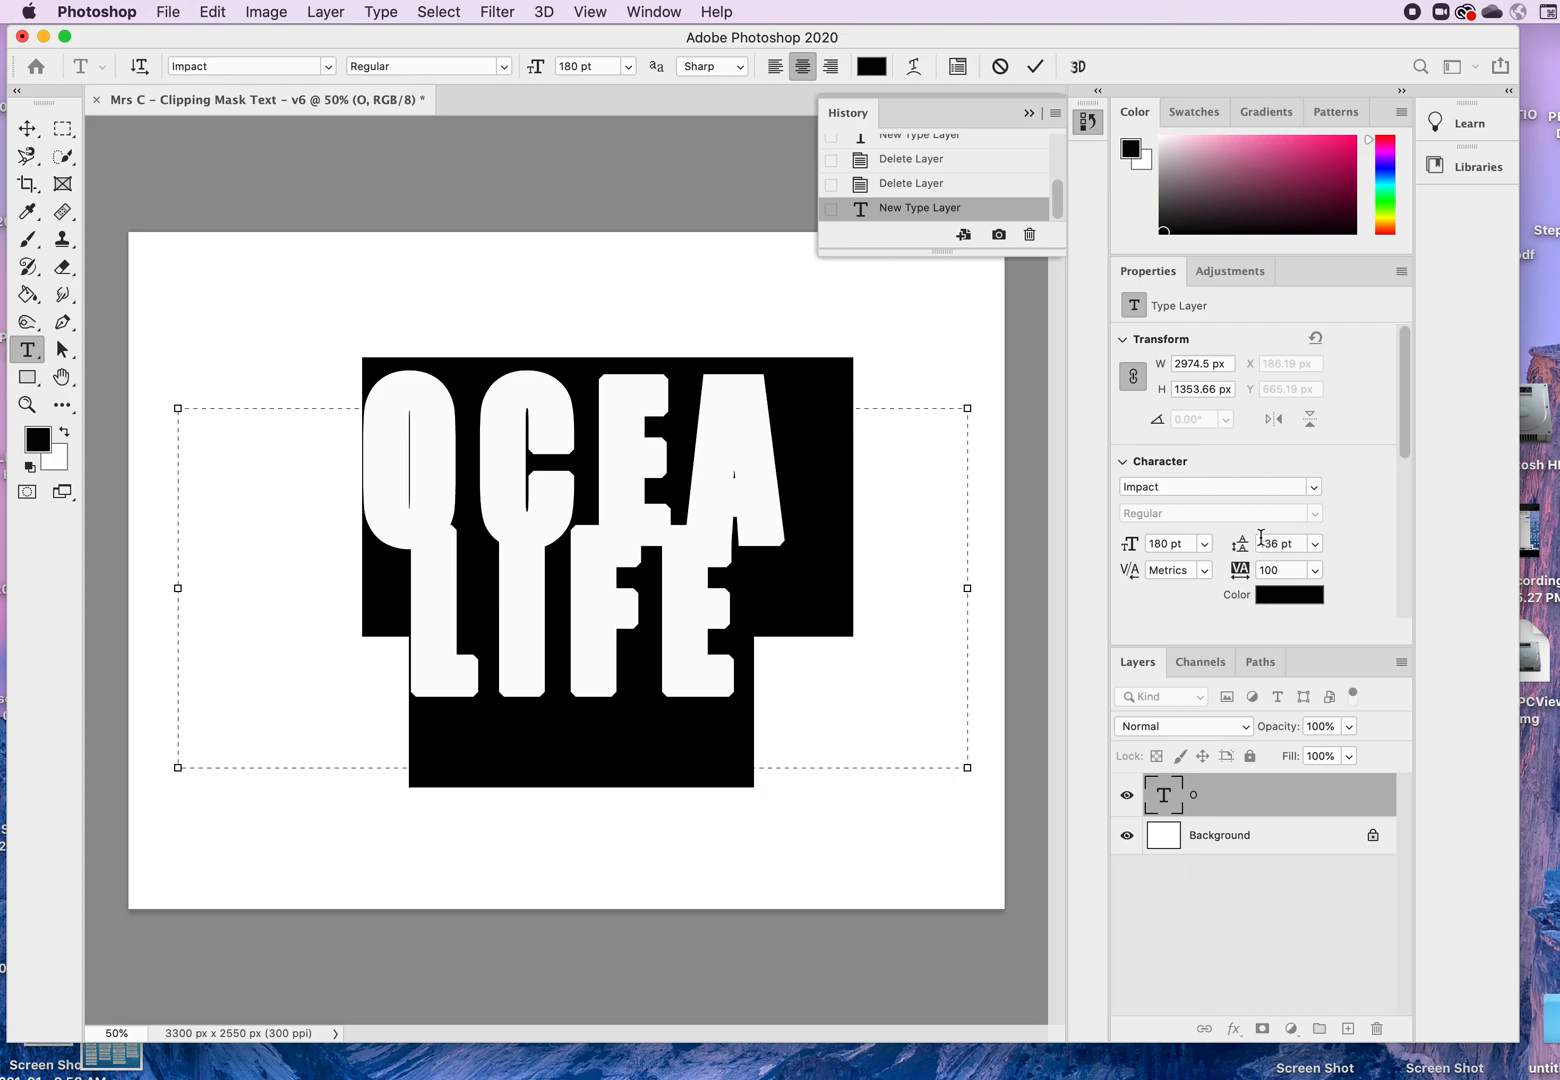
# Step: Add the missing N to complete OCEAN, and widen the tracking of both lines to 440
pyautogui.click(806, 500)
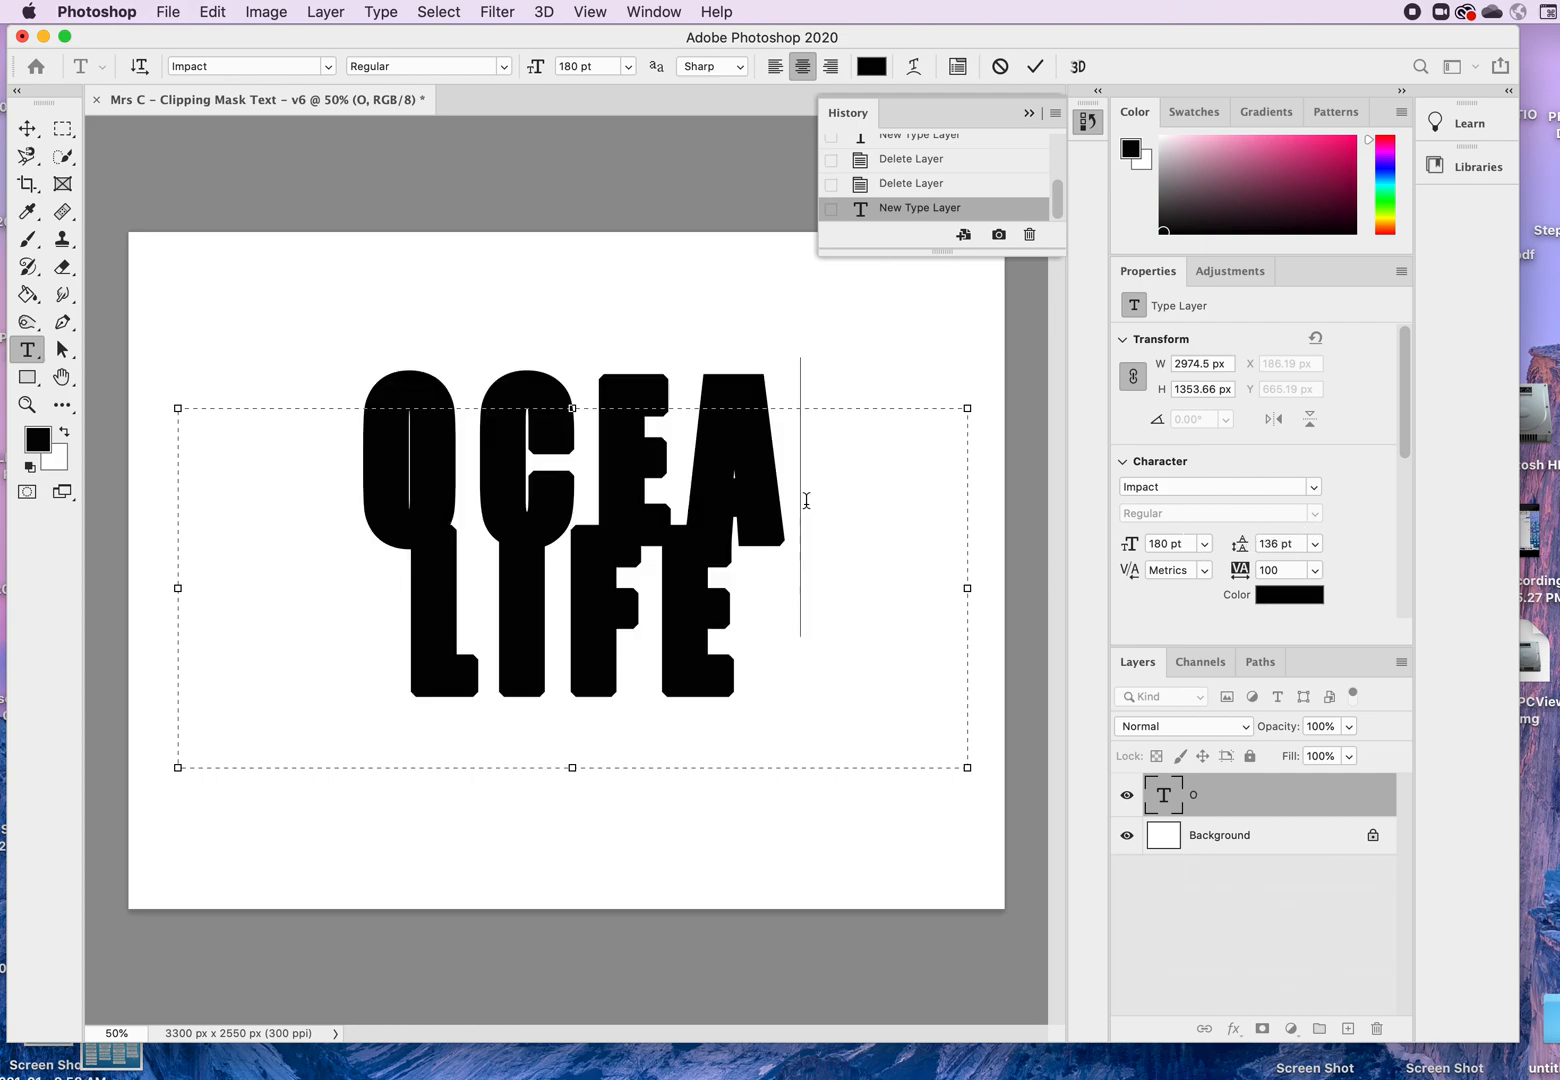
pyautogui.write('N')
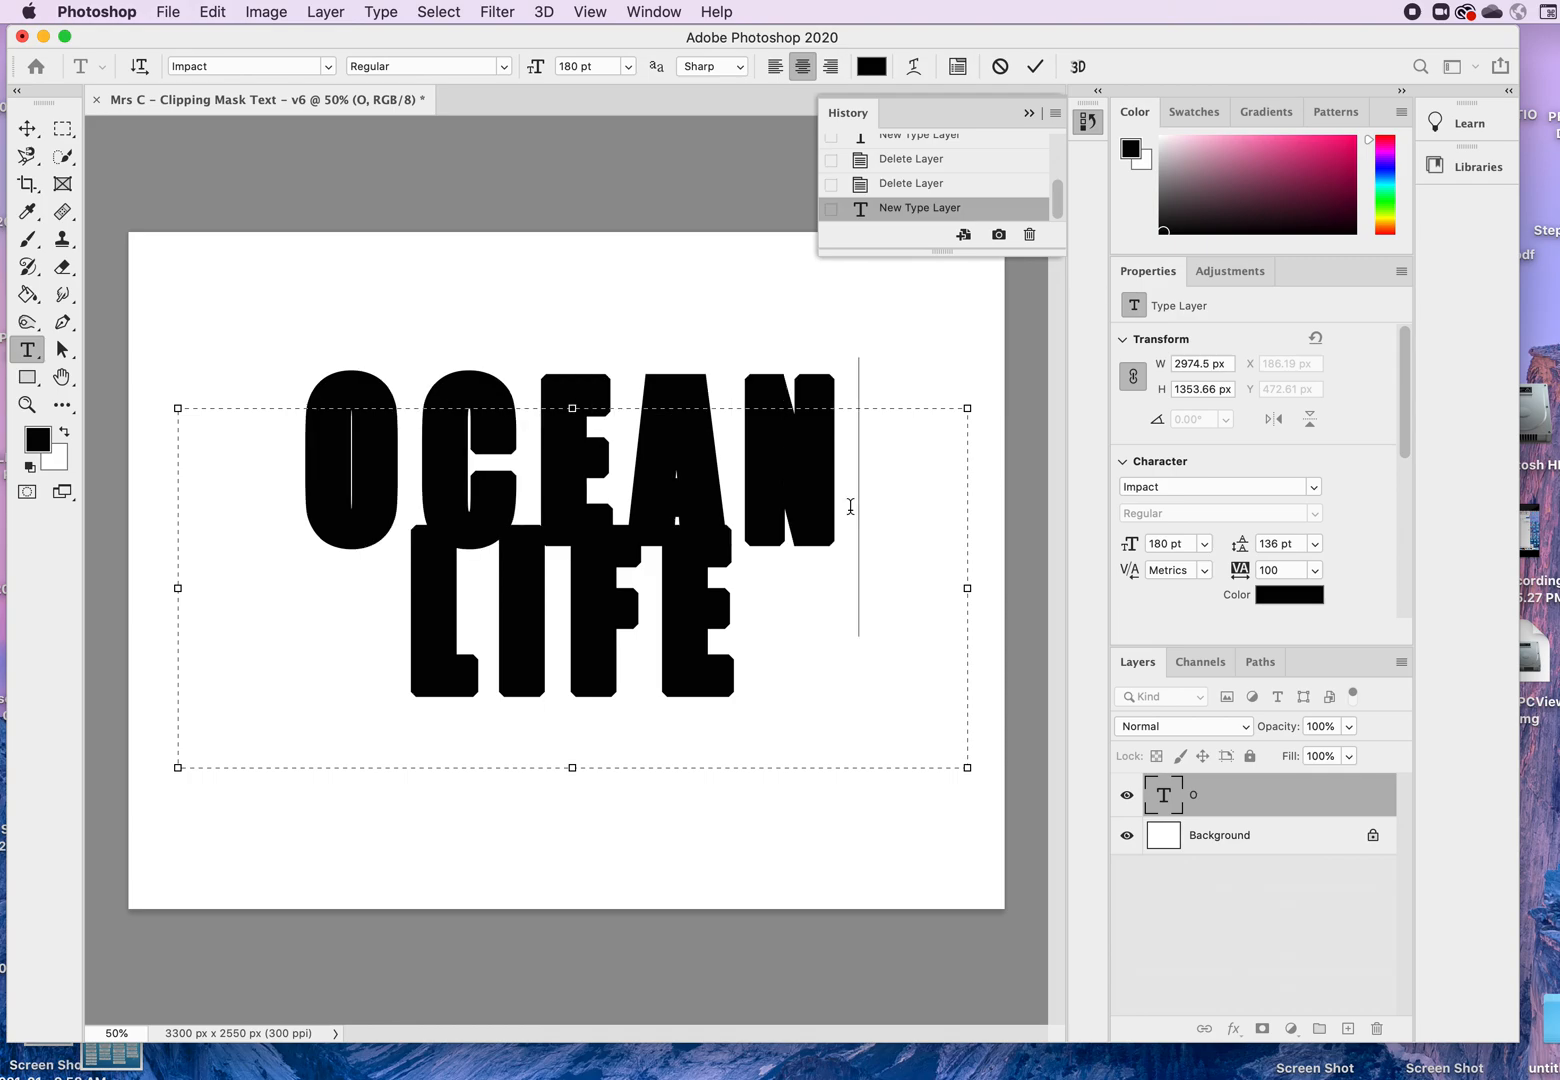
pyautogui.moveTo(787, 634); pyautogui.dragTo(242, 507)
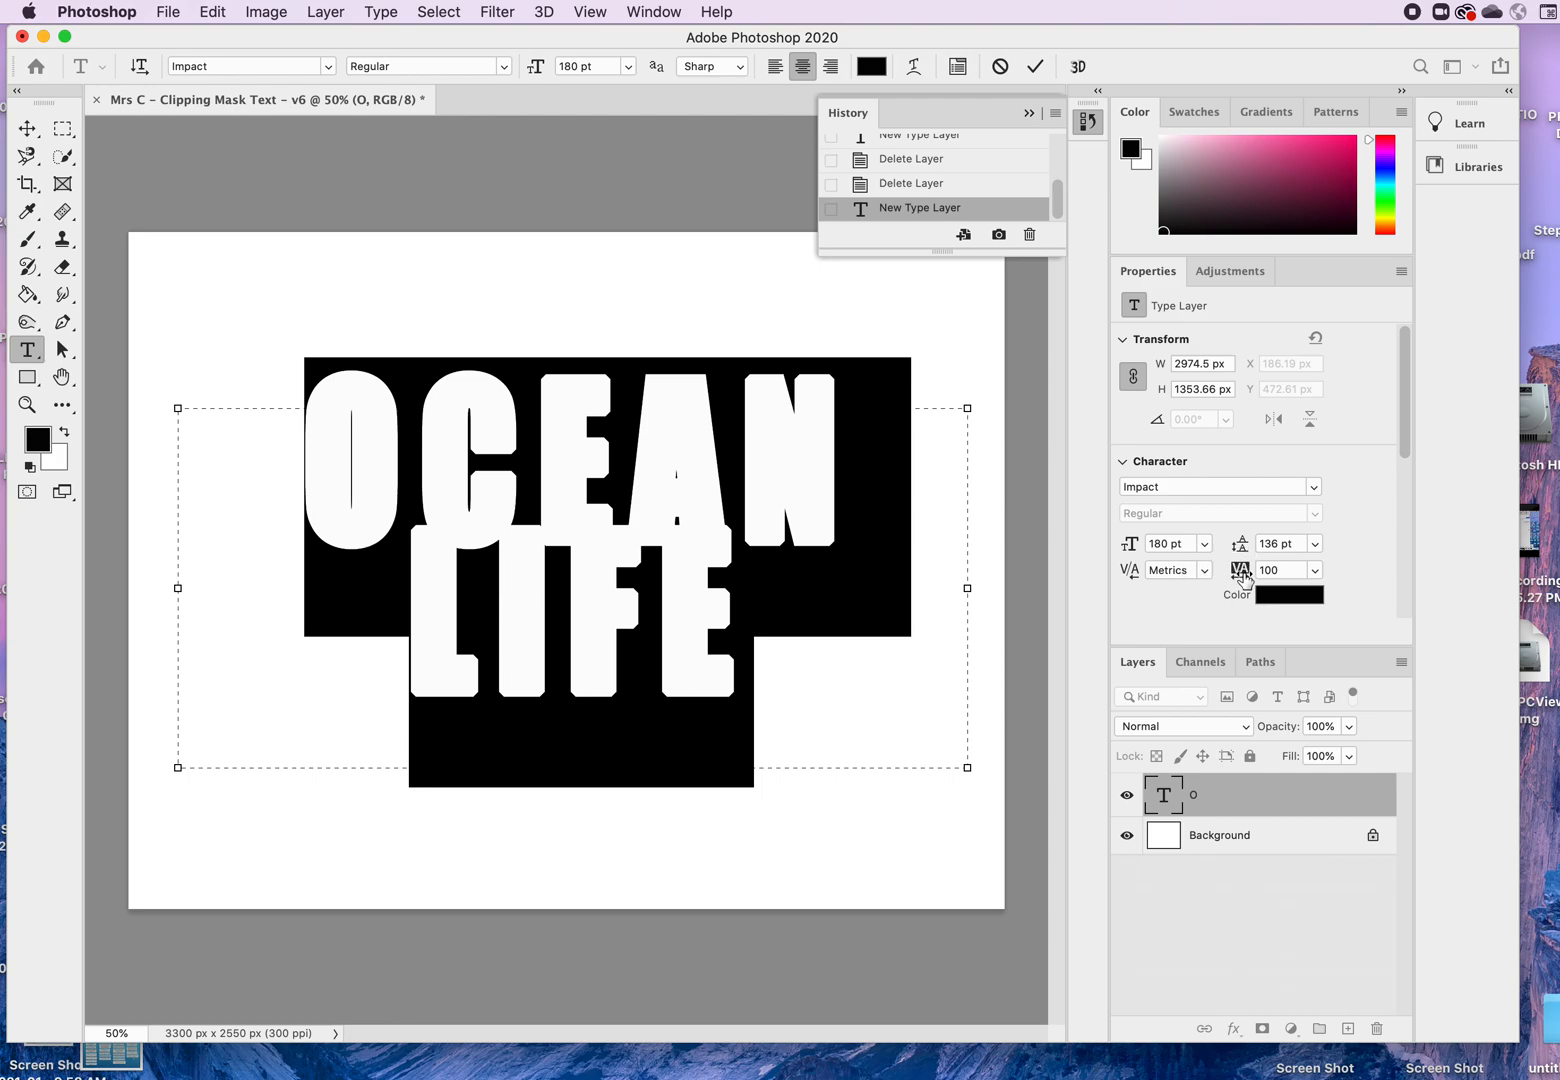
pyautogui.moveTo(1246, 580); pyautogui.dragTo(1266, 582)
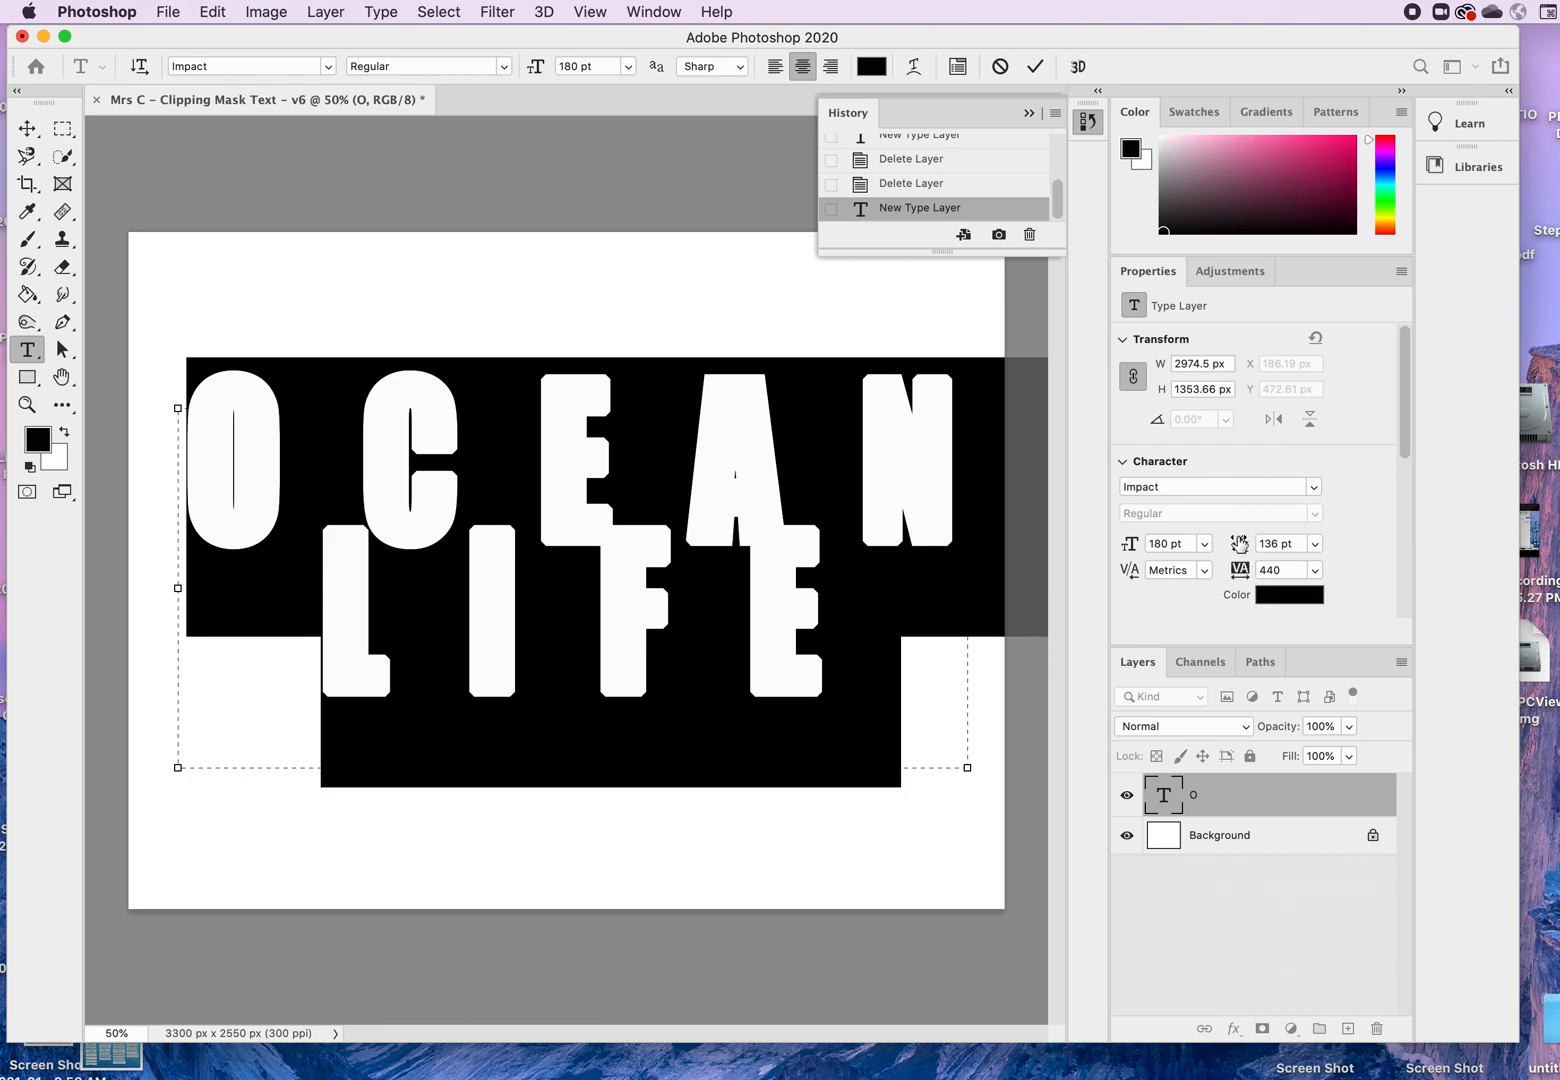
# Step: Extend the text box downward to about 1763 px high and increase the line spacing of the text to 218 pt
pyautogui.moveTo(1238, 550); pyautogui.dragTo(1278, 558)
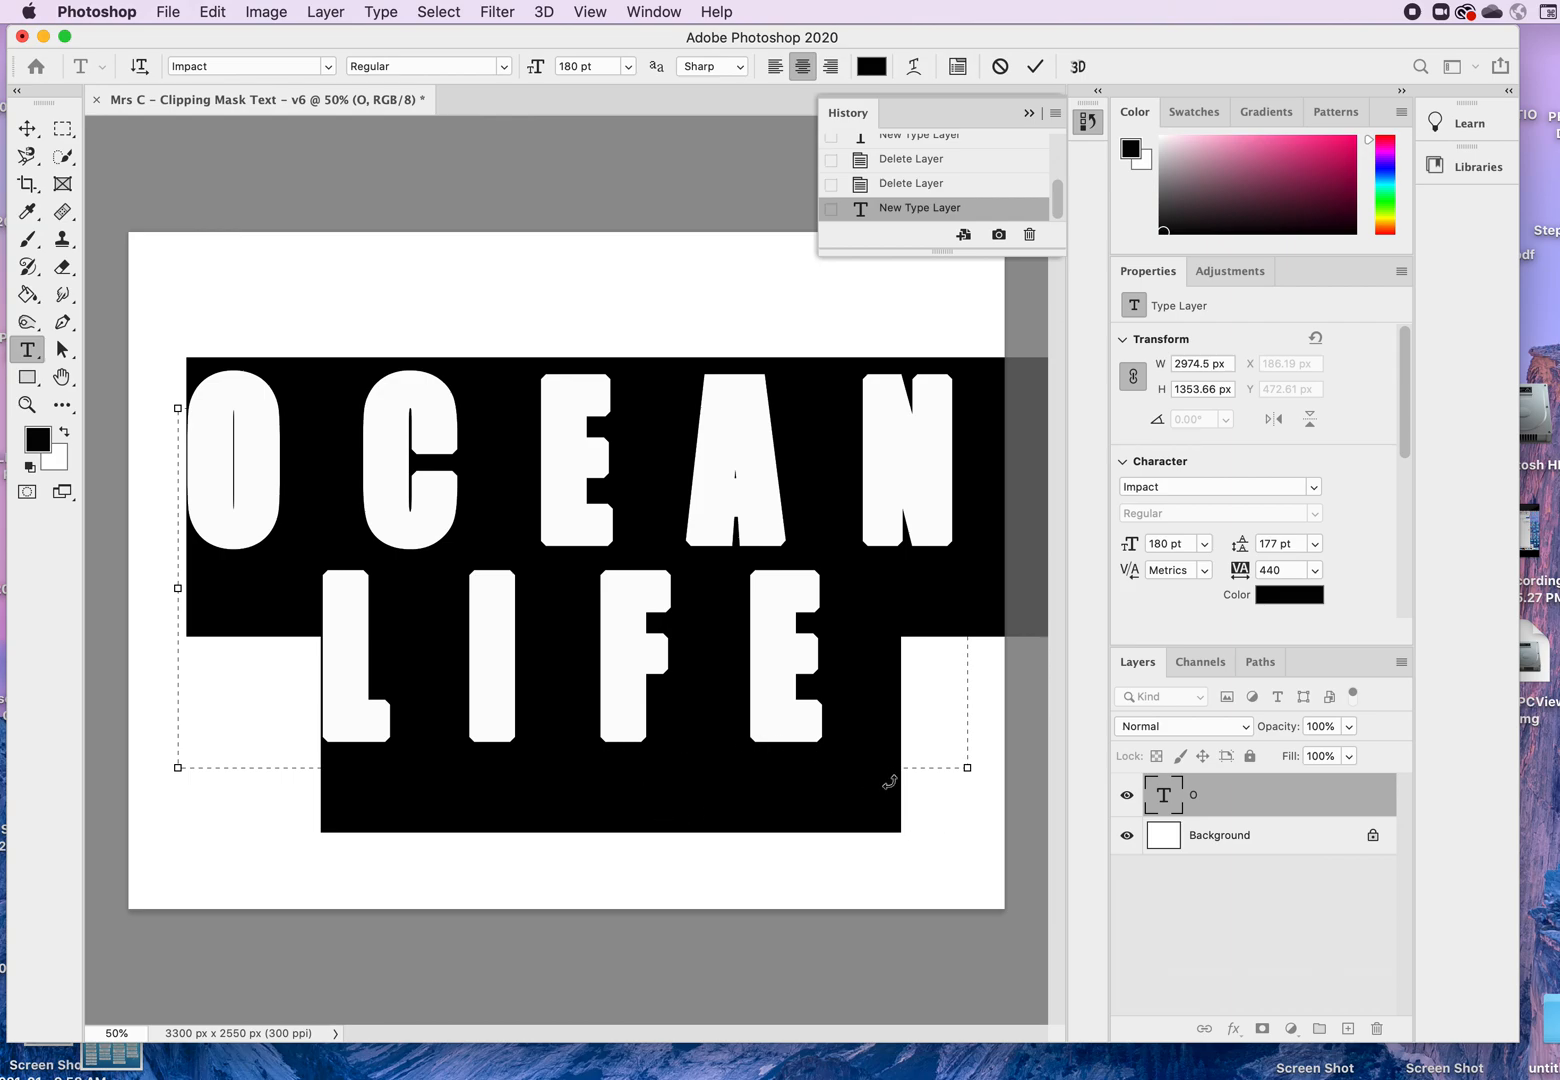
pyautogui.moveTo(967, 768); pyautogui.dragTo(967, 876)
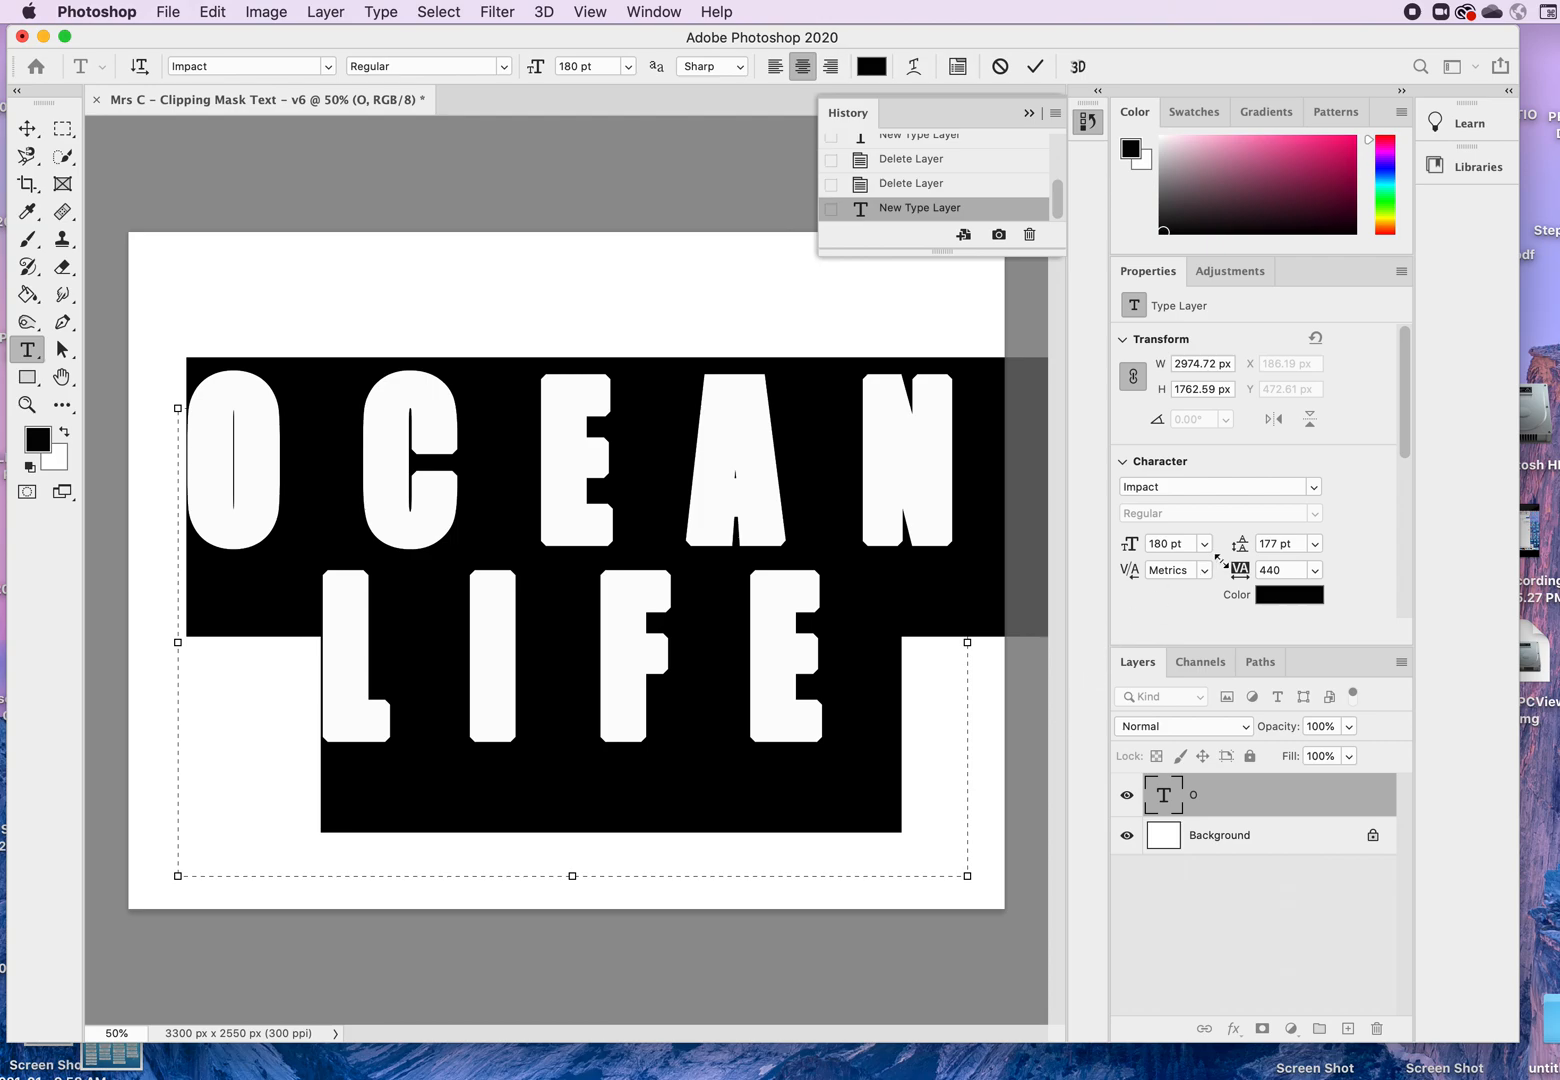
pyautogui.moveTo(1241, 549); pyautogui.dragTo(1280, 550)
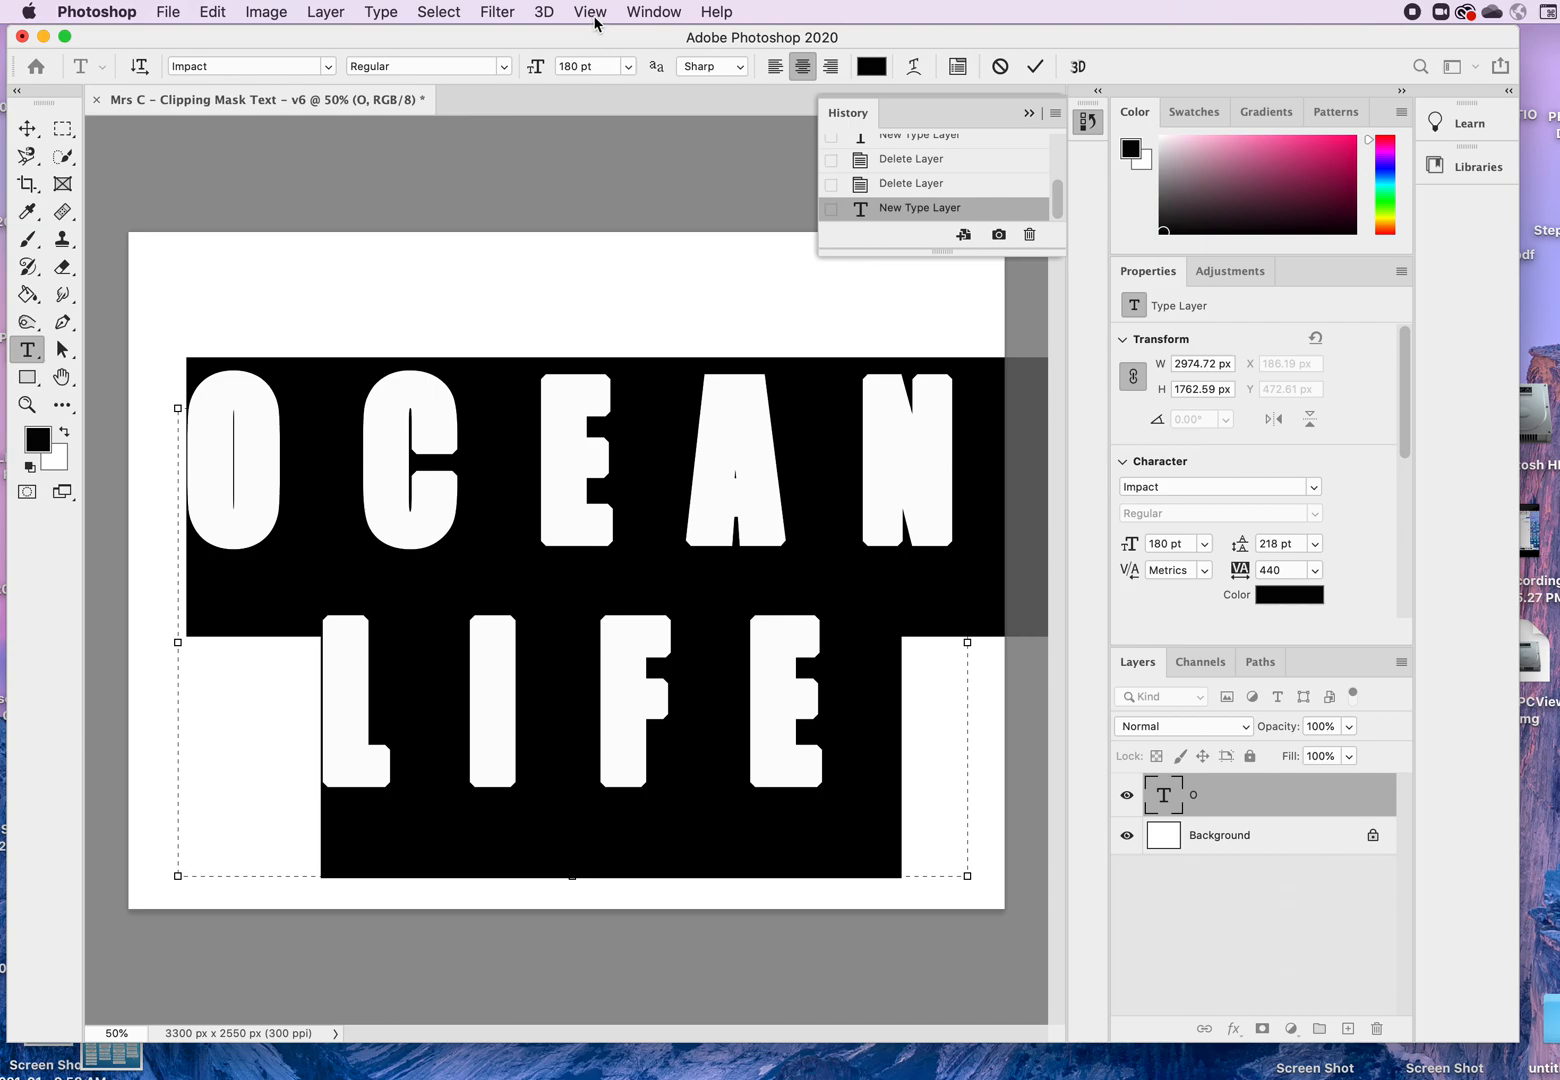
# Step: Display the full Character settings and place them as a floating panel above the word OCEAN
pyautogui.click(670, 15)
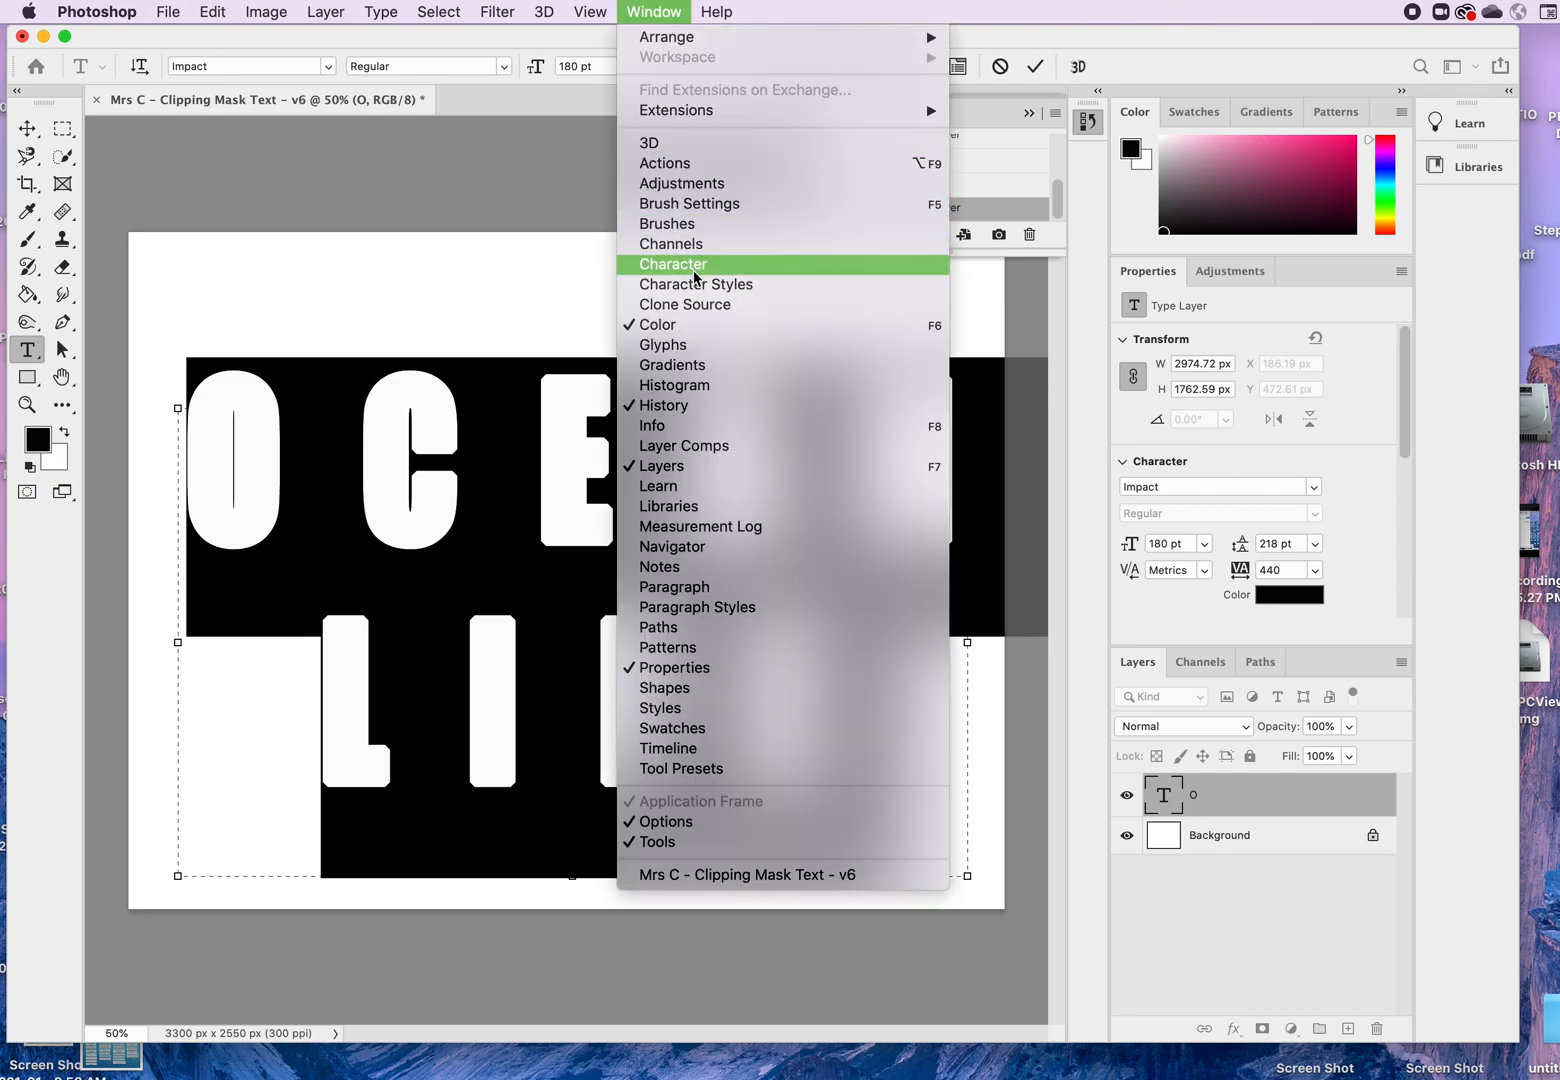
pyautogui.click(695, 270)
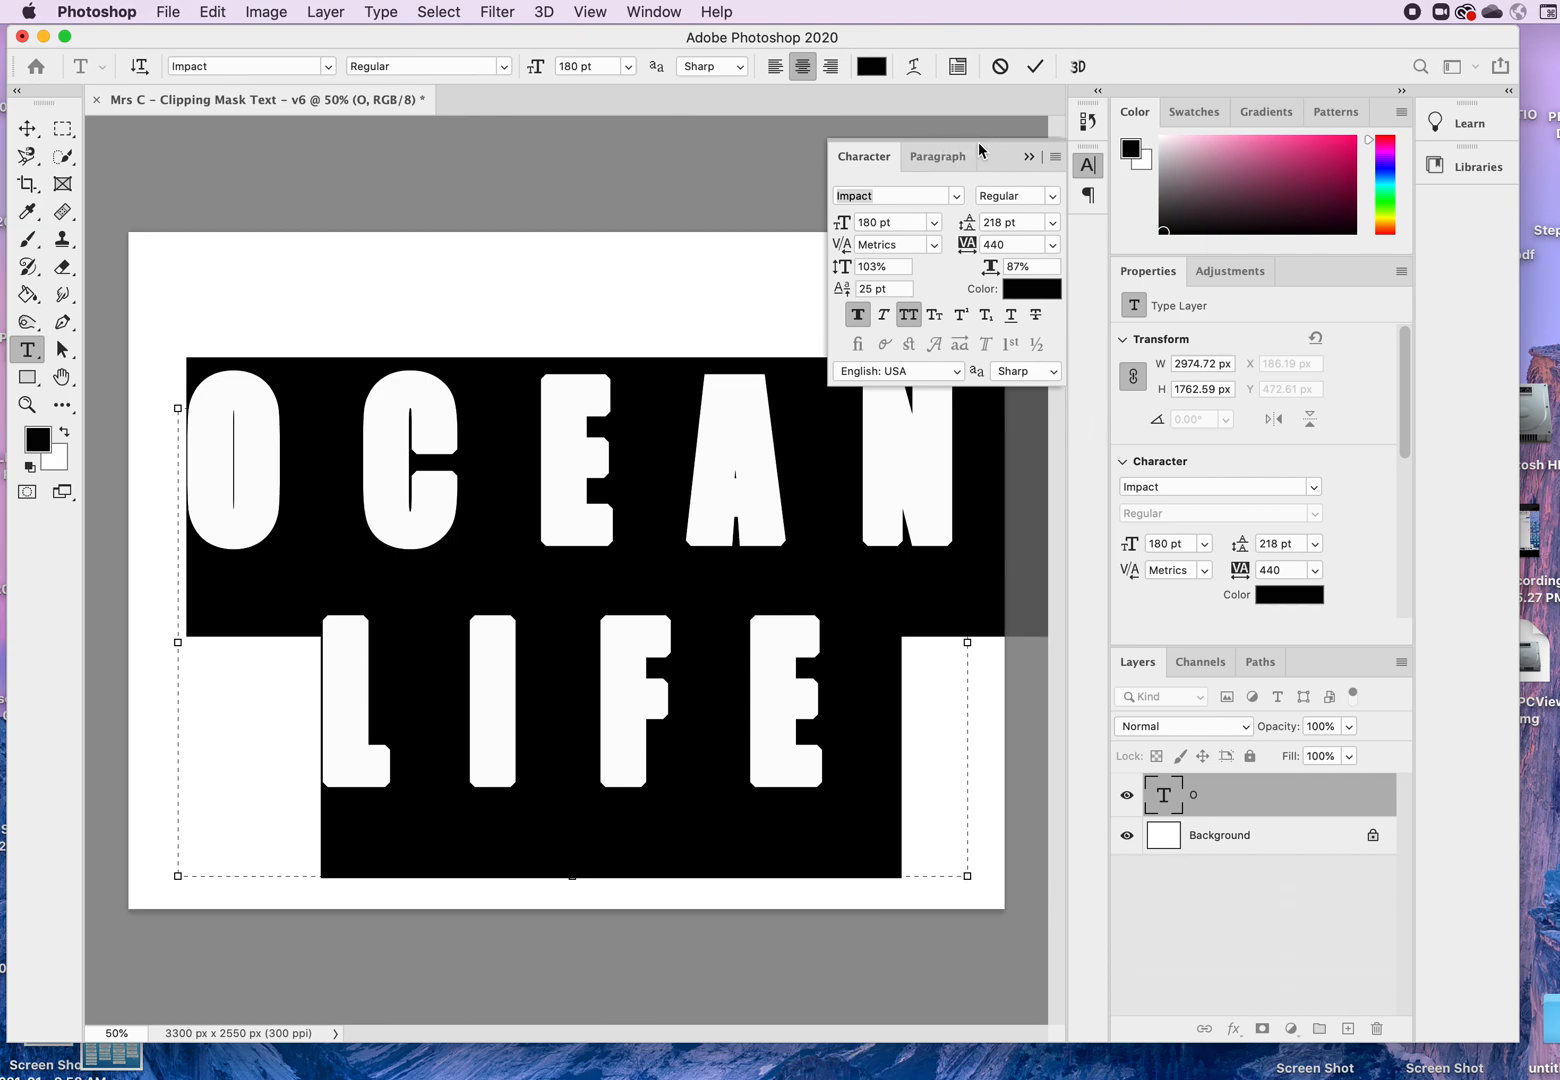
pyautogui.moveTo(982, 150); pyautogui.dragTo(961, 115)
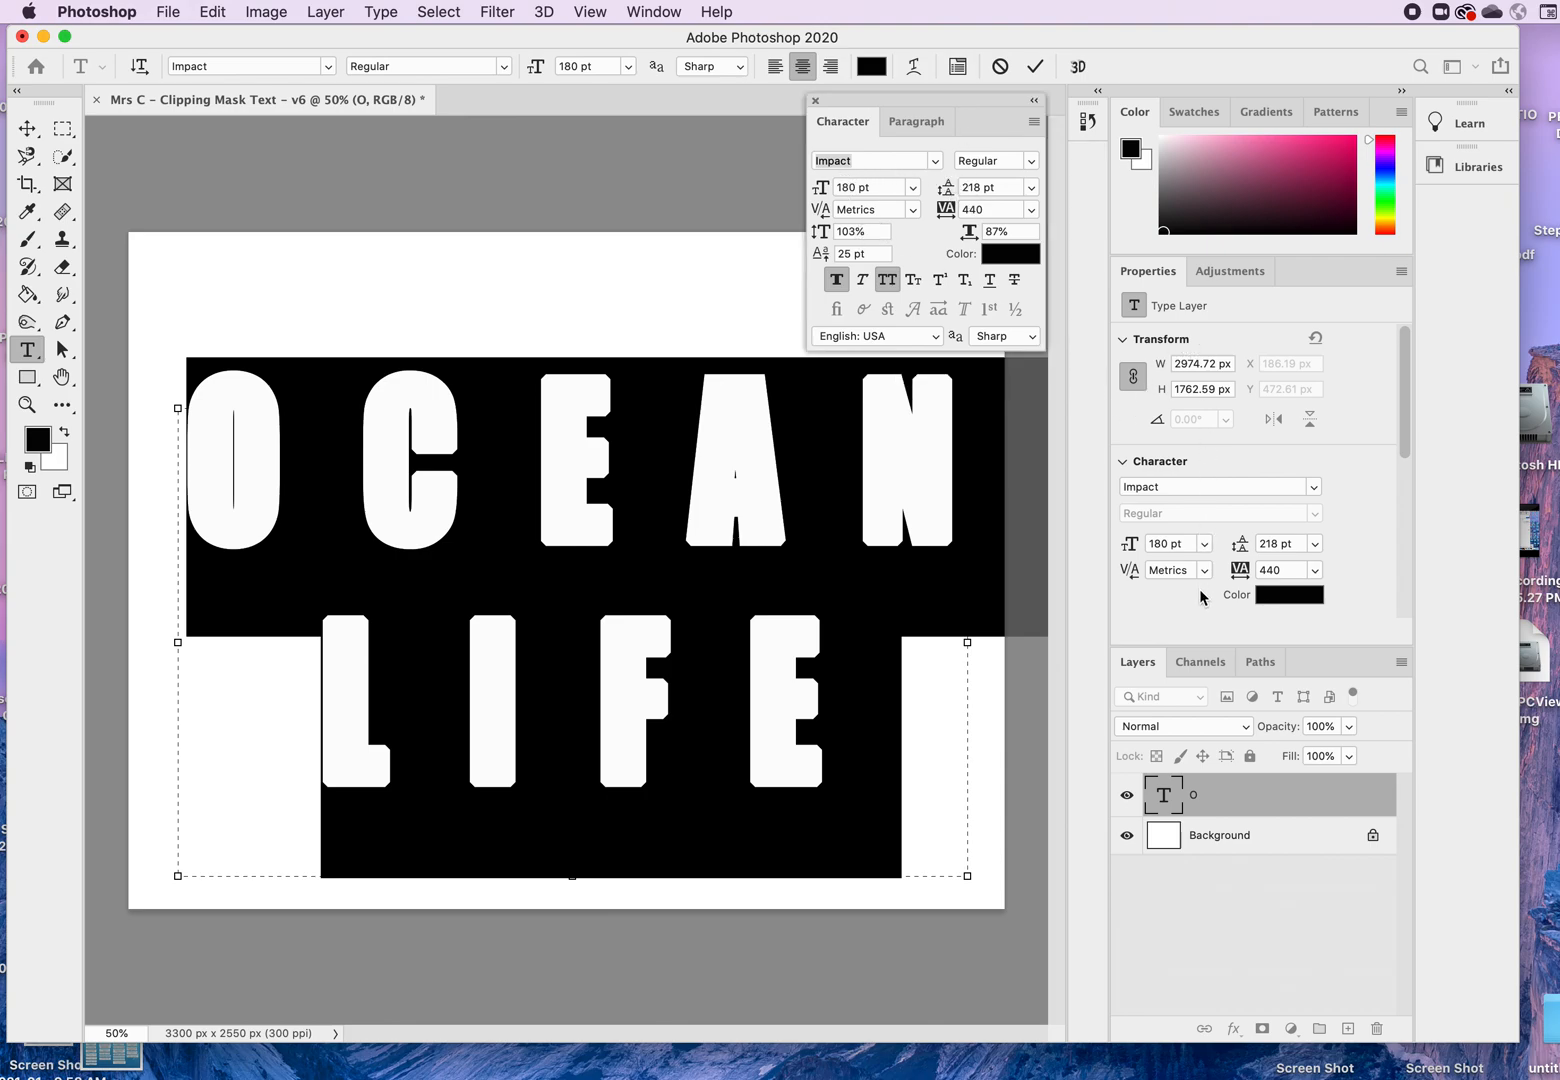
# Step: Compare the OCEAN LIFE text with and without faux bold, and leave faux bold off
pyautogui.click(837, 282)
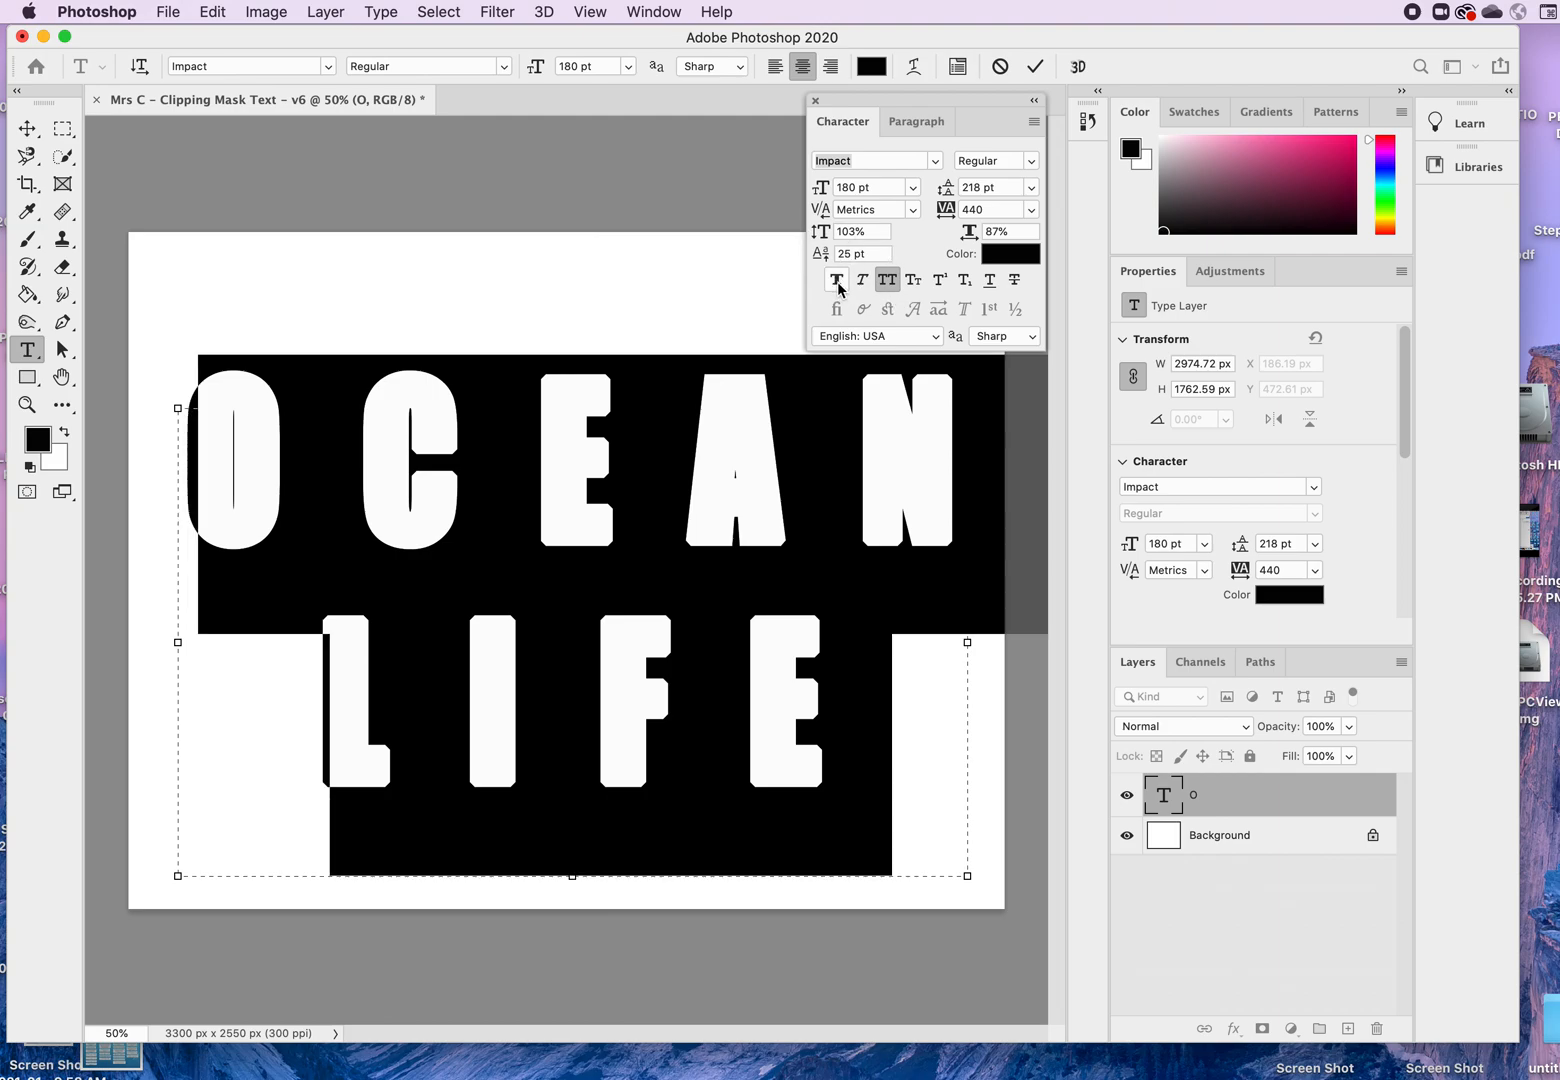
pyautogui.click(837, 282)
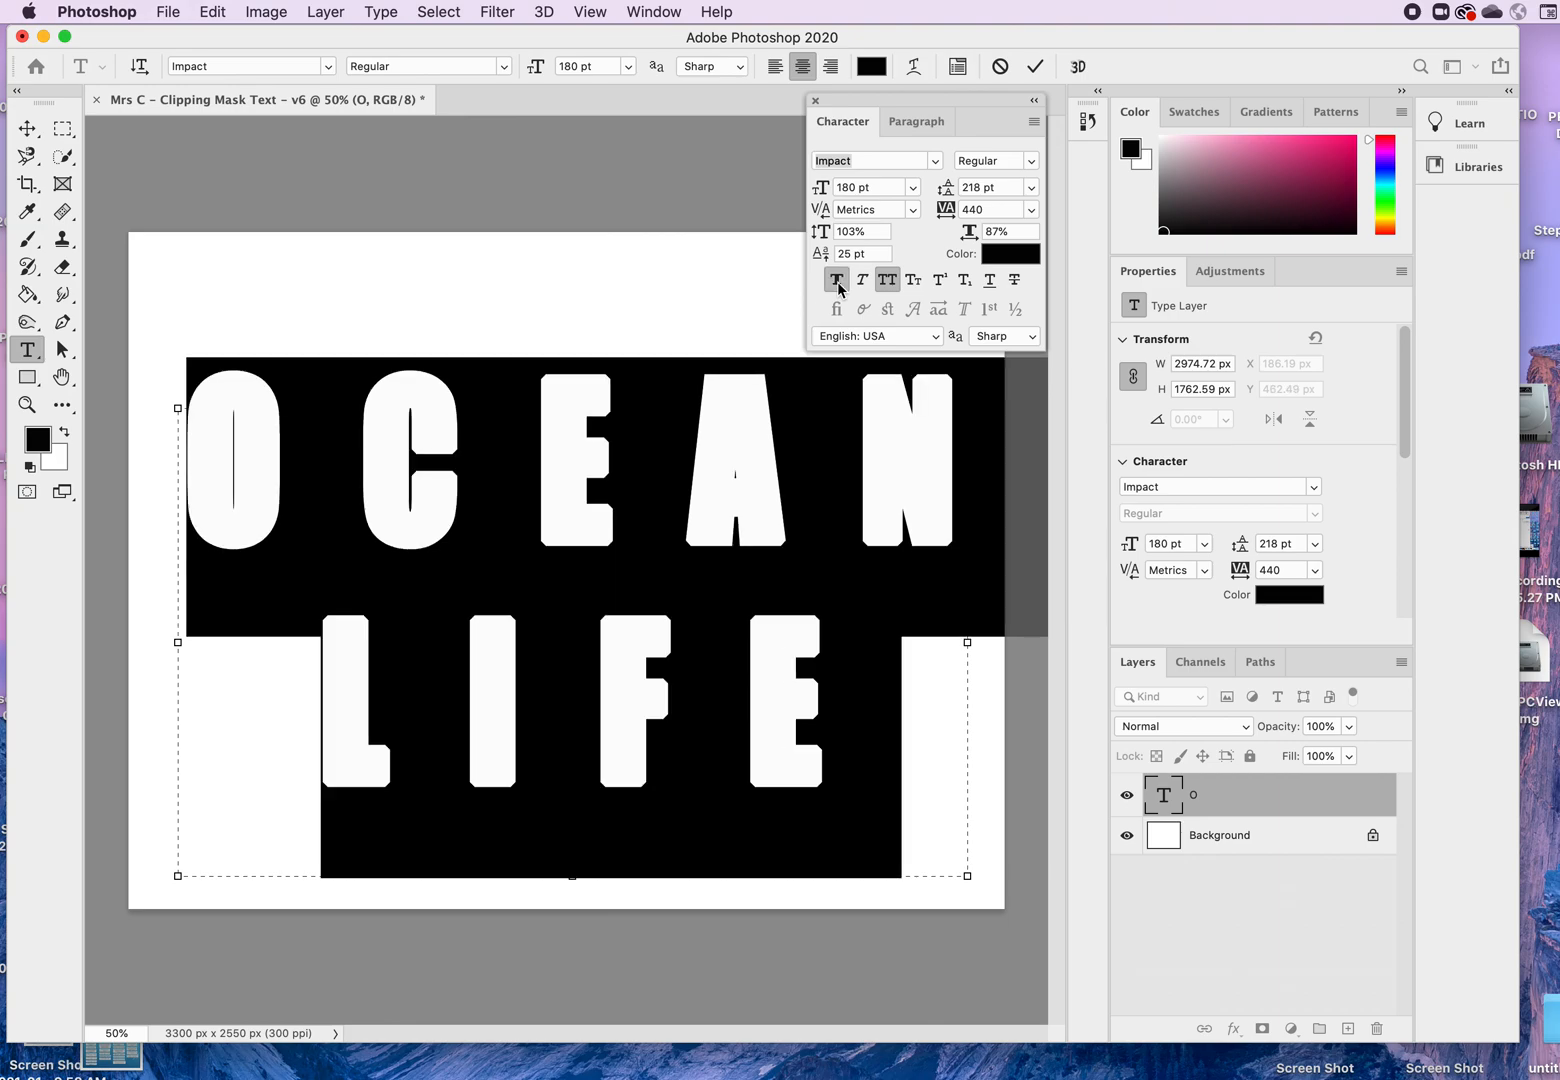
pyautogui.click(838, 285)
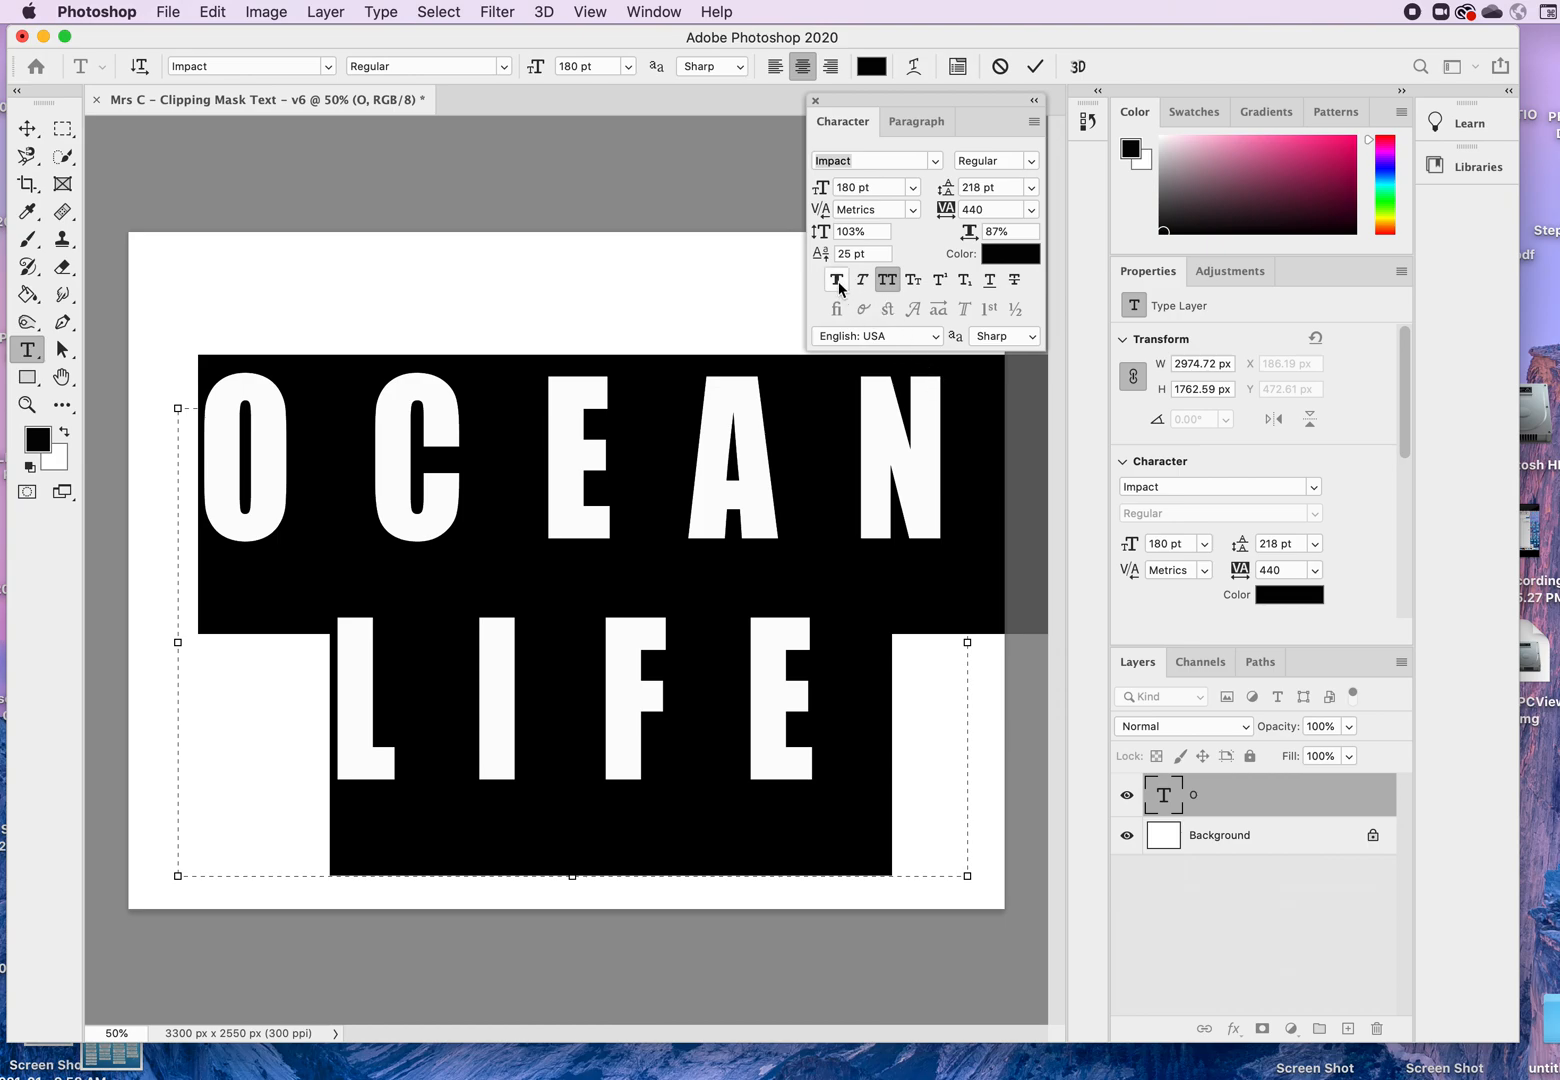
# Step: Try faux italic on both lines of text and All Caps off, restoring each setting
pyautogui.click(863, 284)
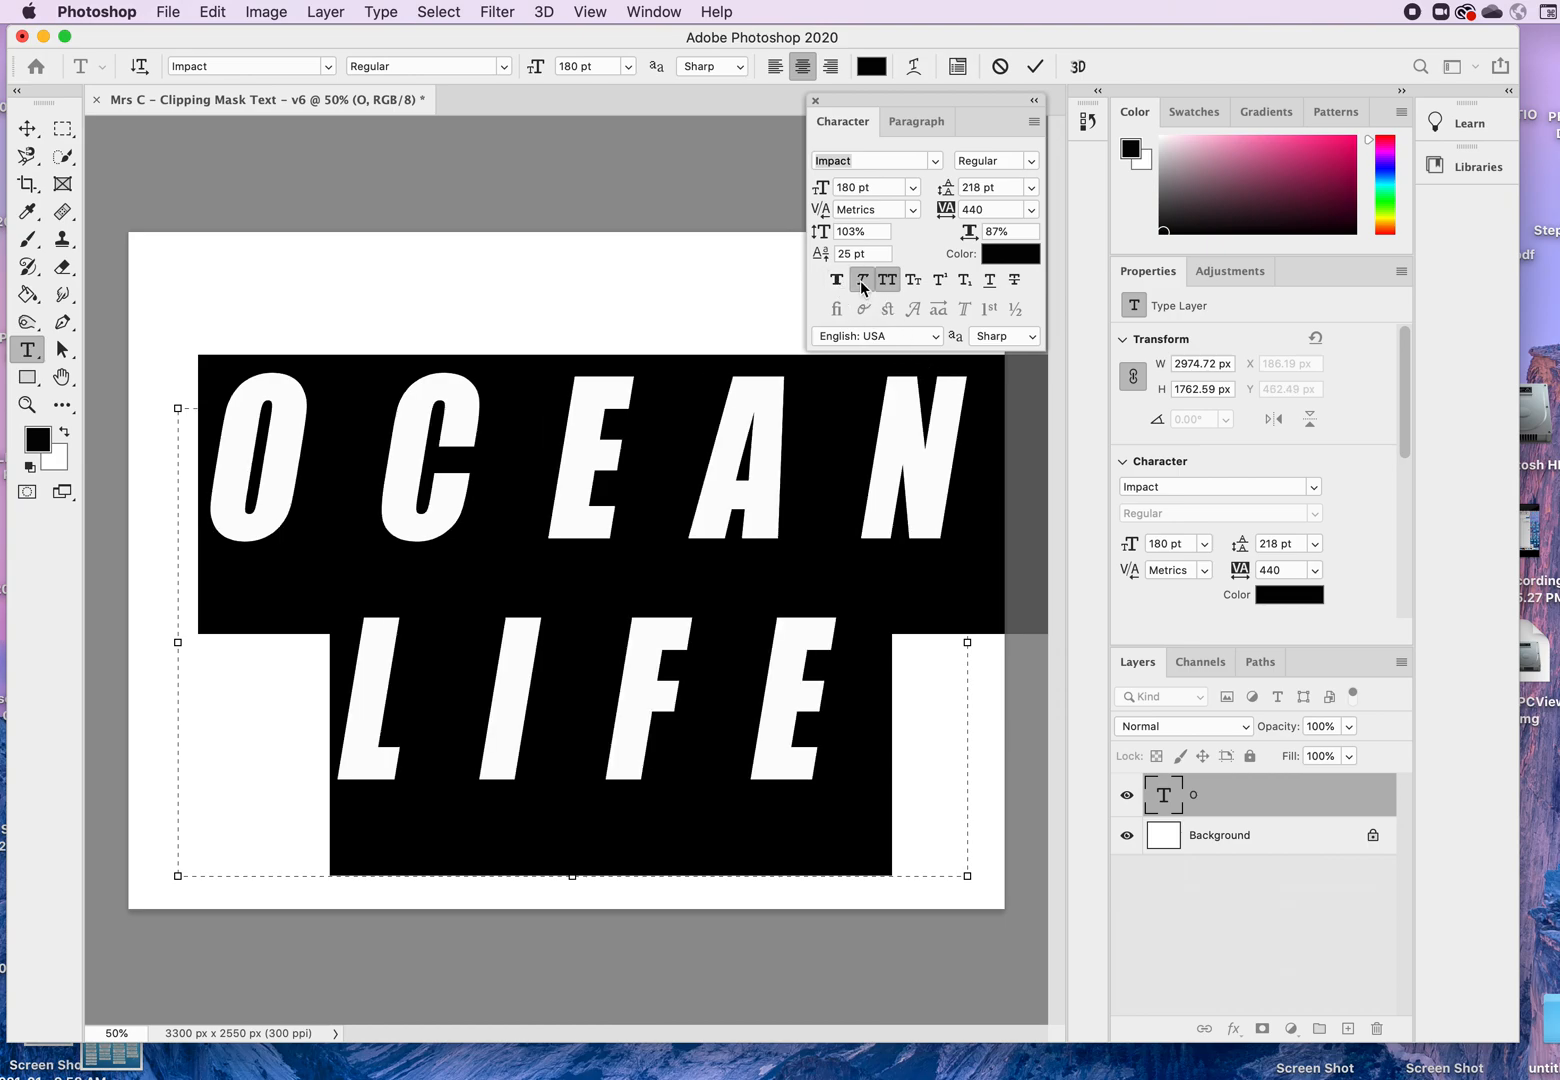
pyautogui.click(863, 285)
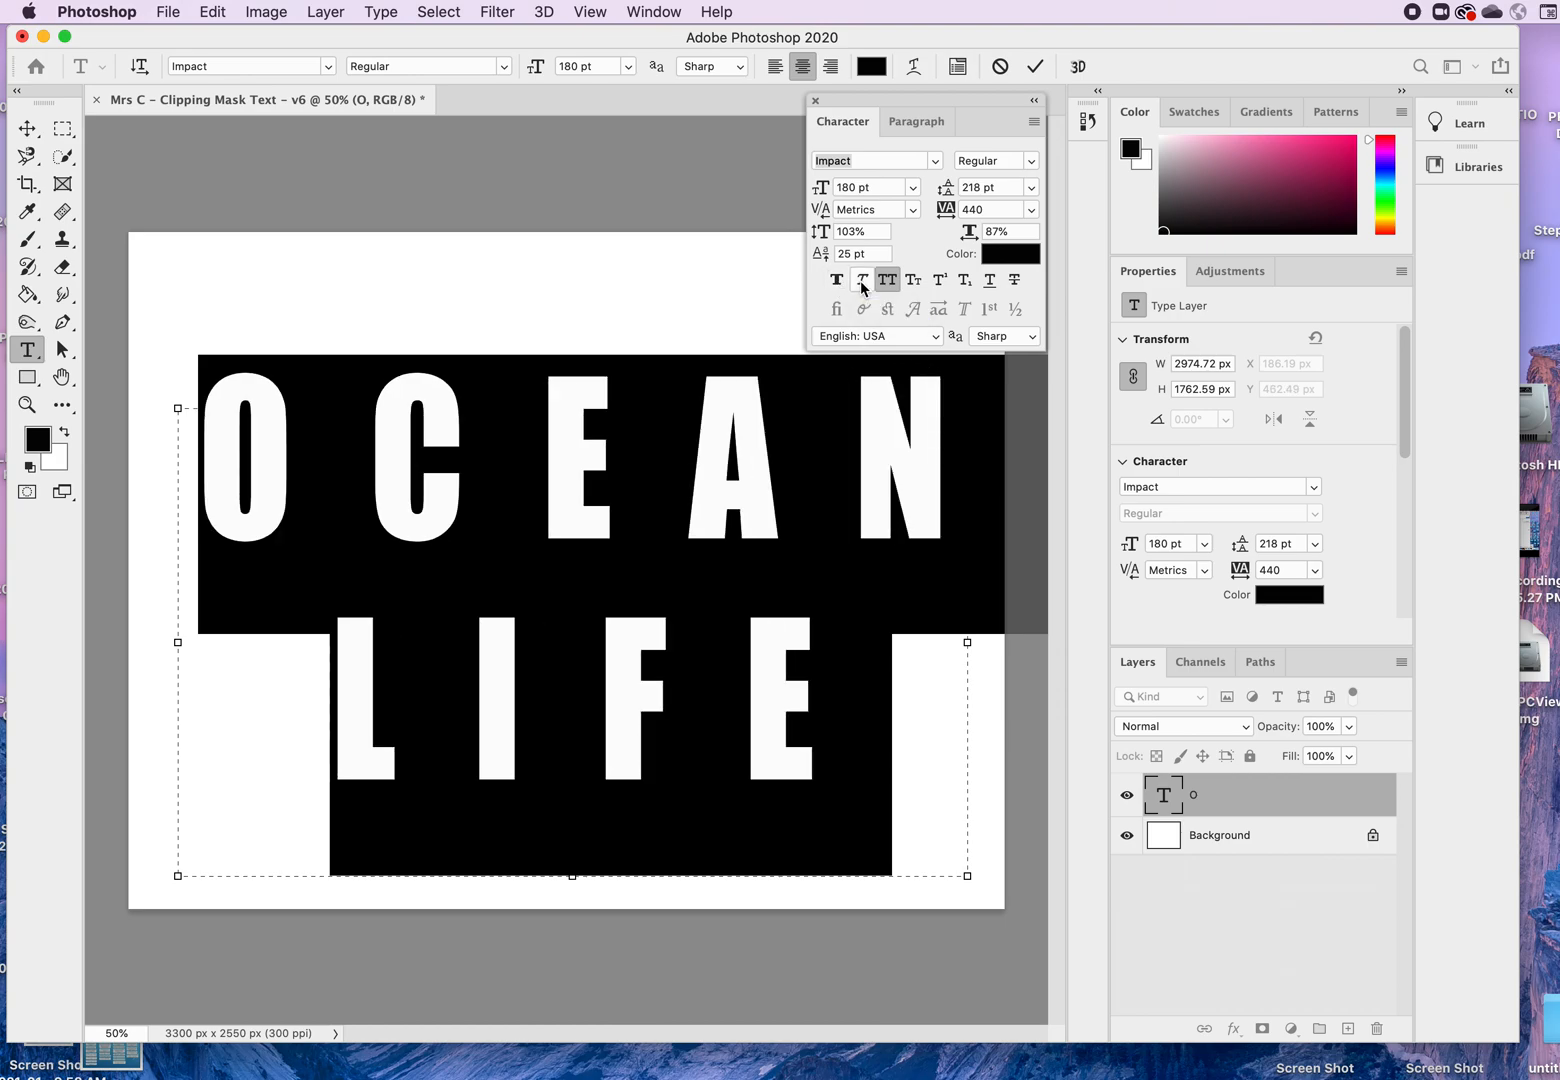
pyautogui.click(888, 282)
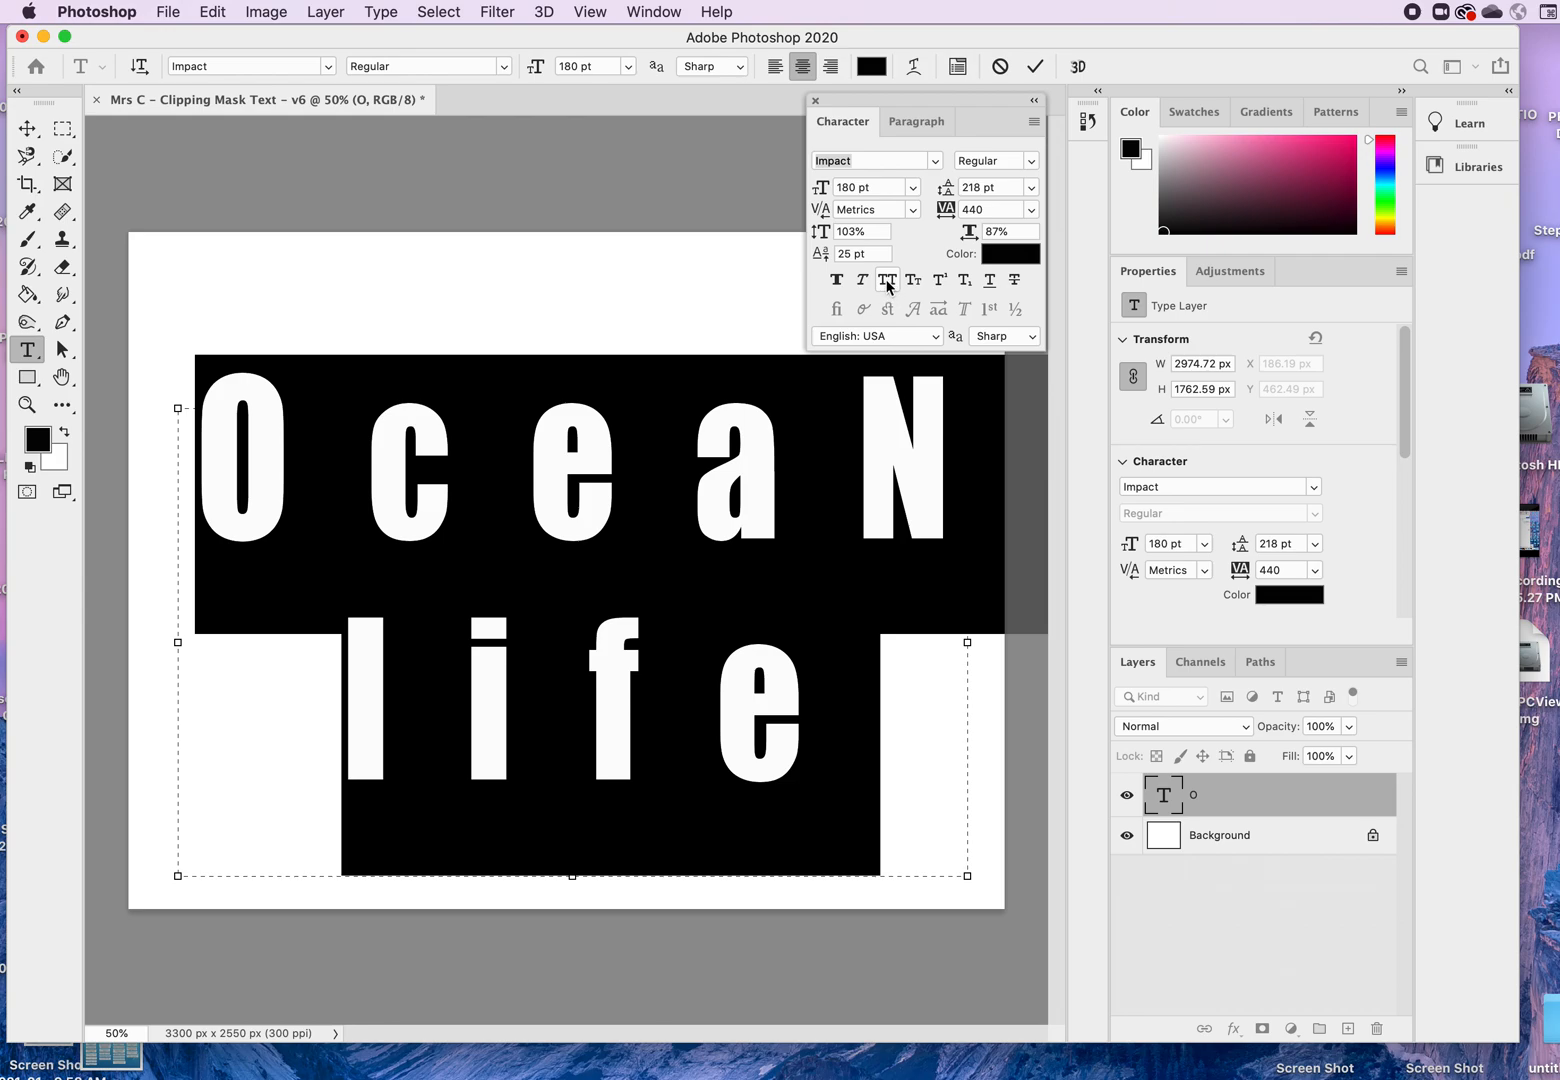
pyautogui.click(888, 282)
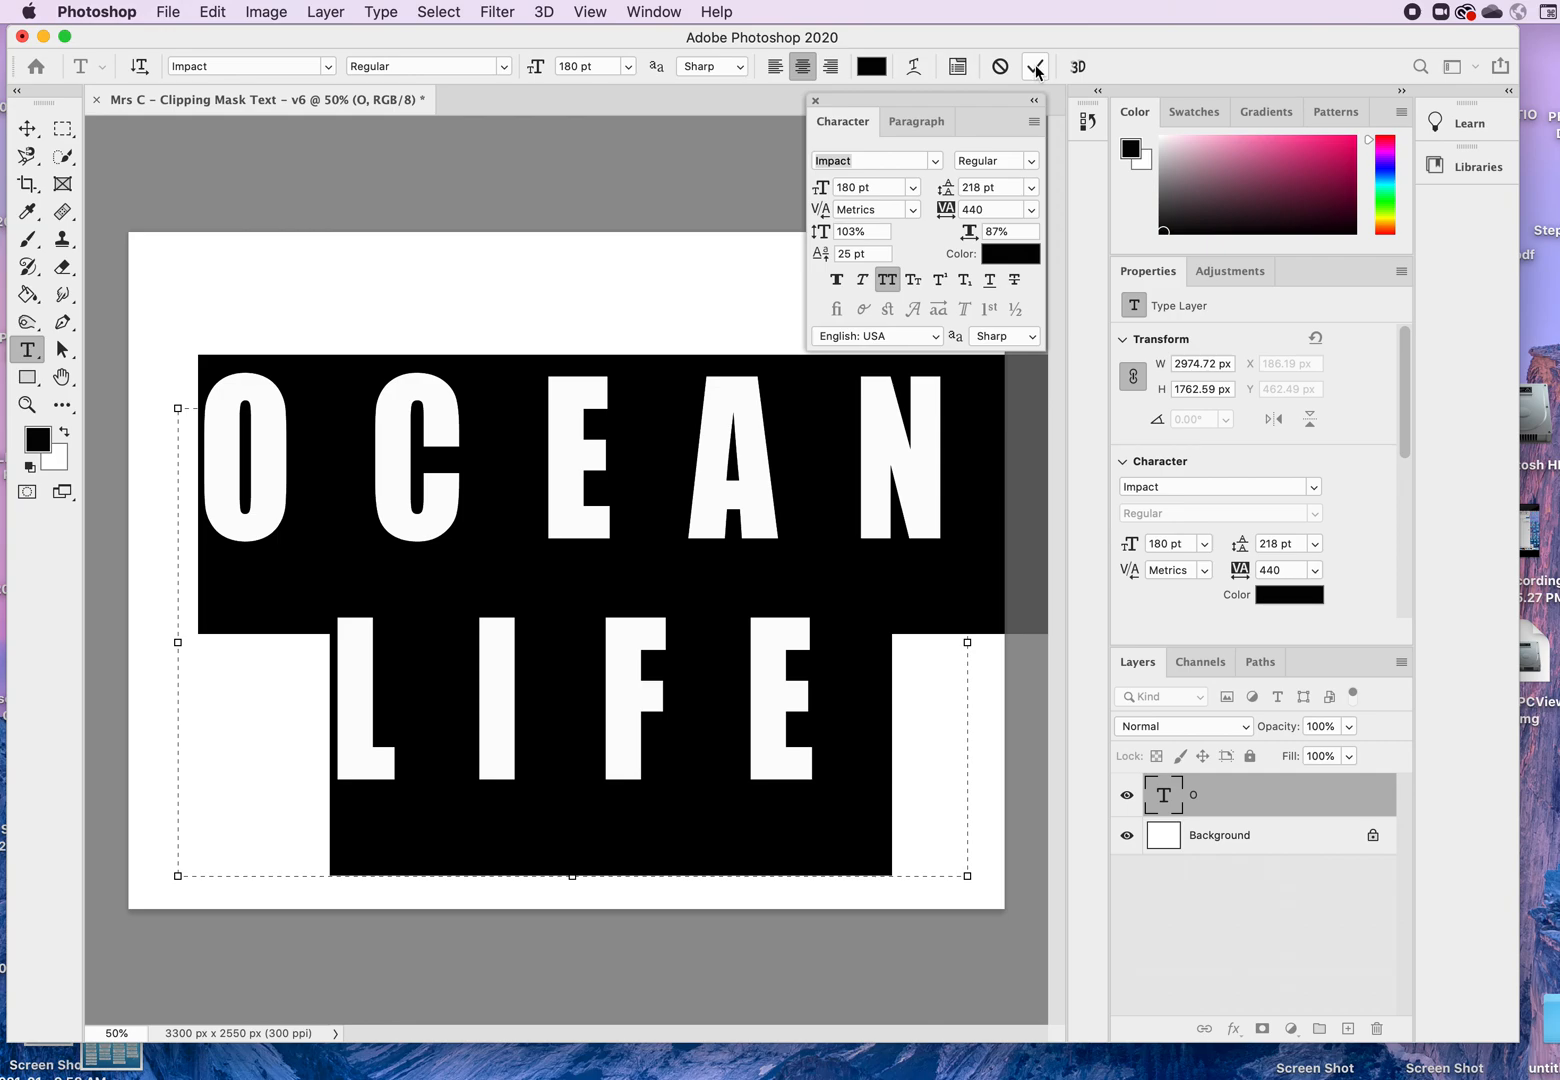
# Step: Check the styles available for Impact and try faux bold on the text again
pyautogui.click(1031, 163)
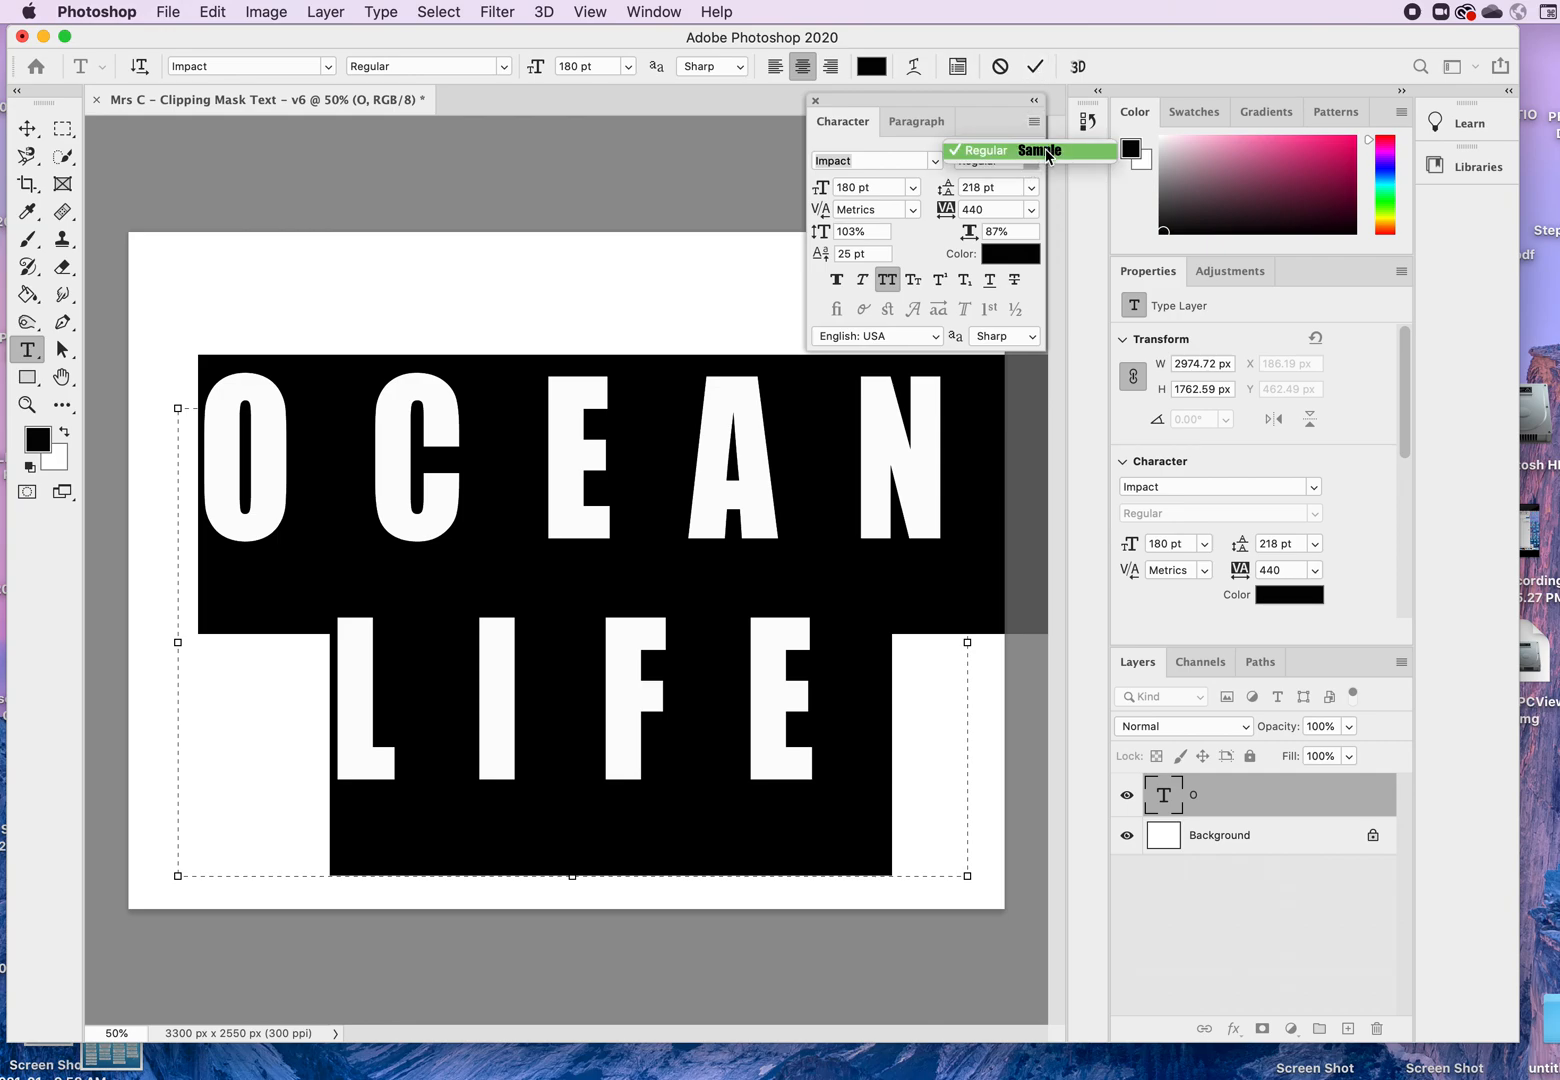
pyautogui.click(1045, 150)
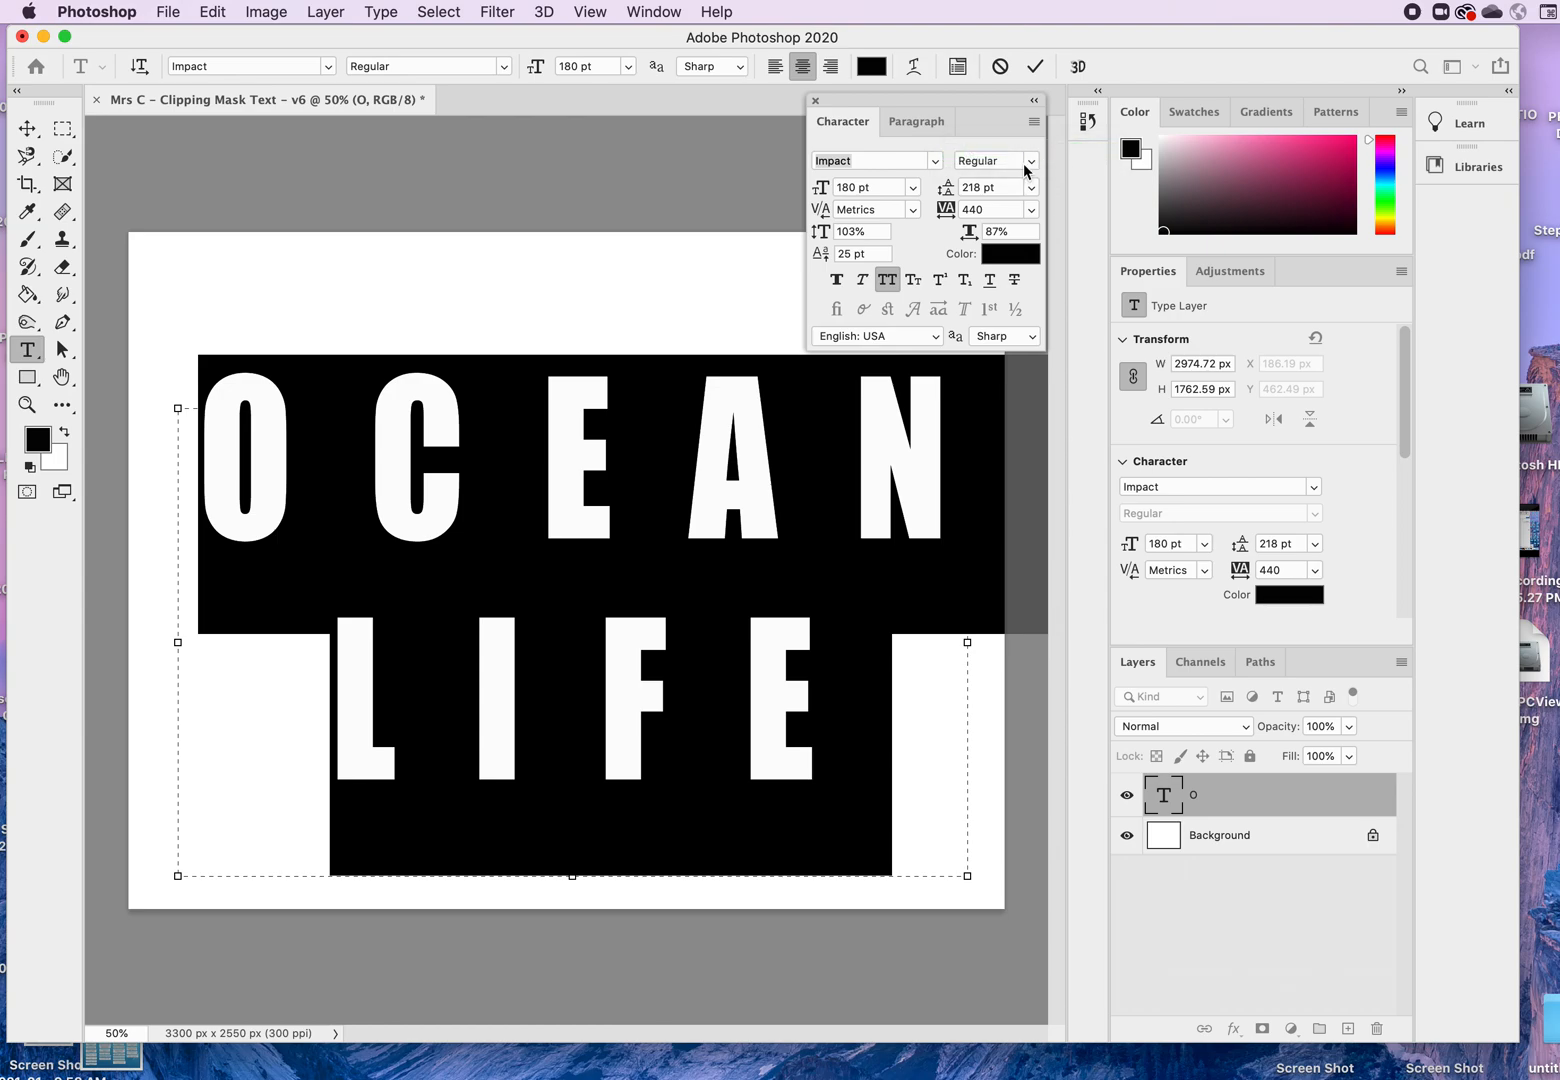
pyautogui.click(1031, 163)
pyautogui.click(895, 152)
pyautogui.click(838, 284)
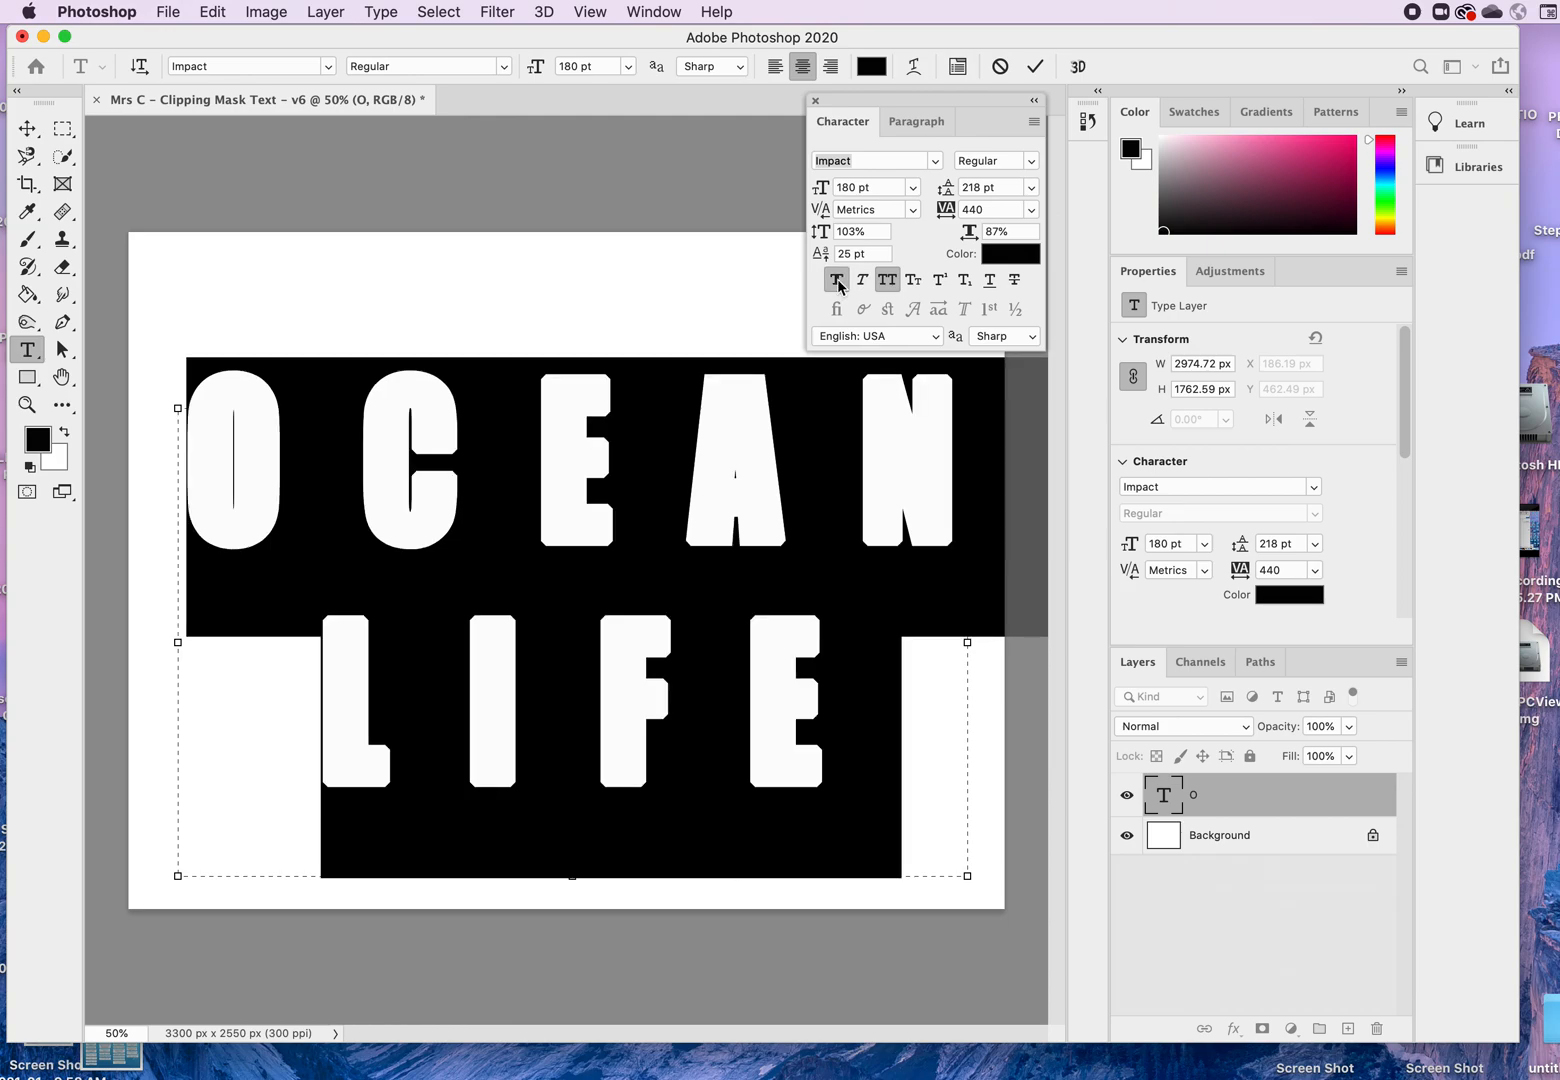
pyautogui.click(838, 284)
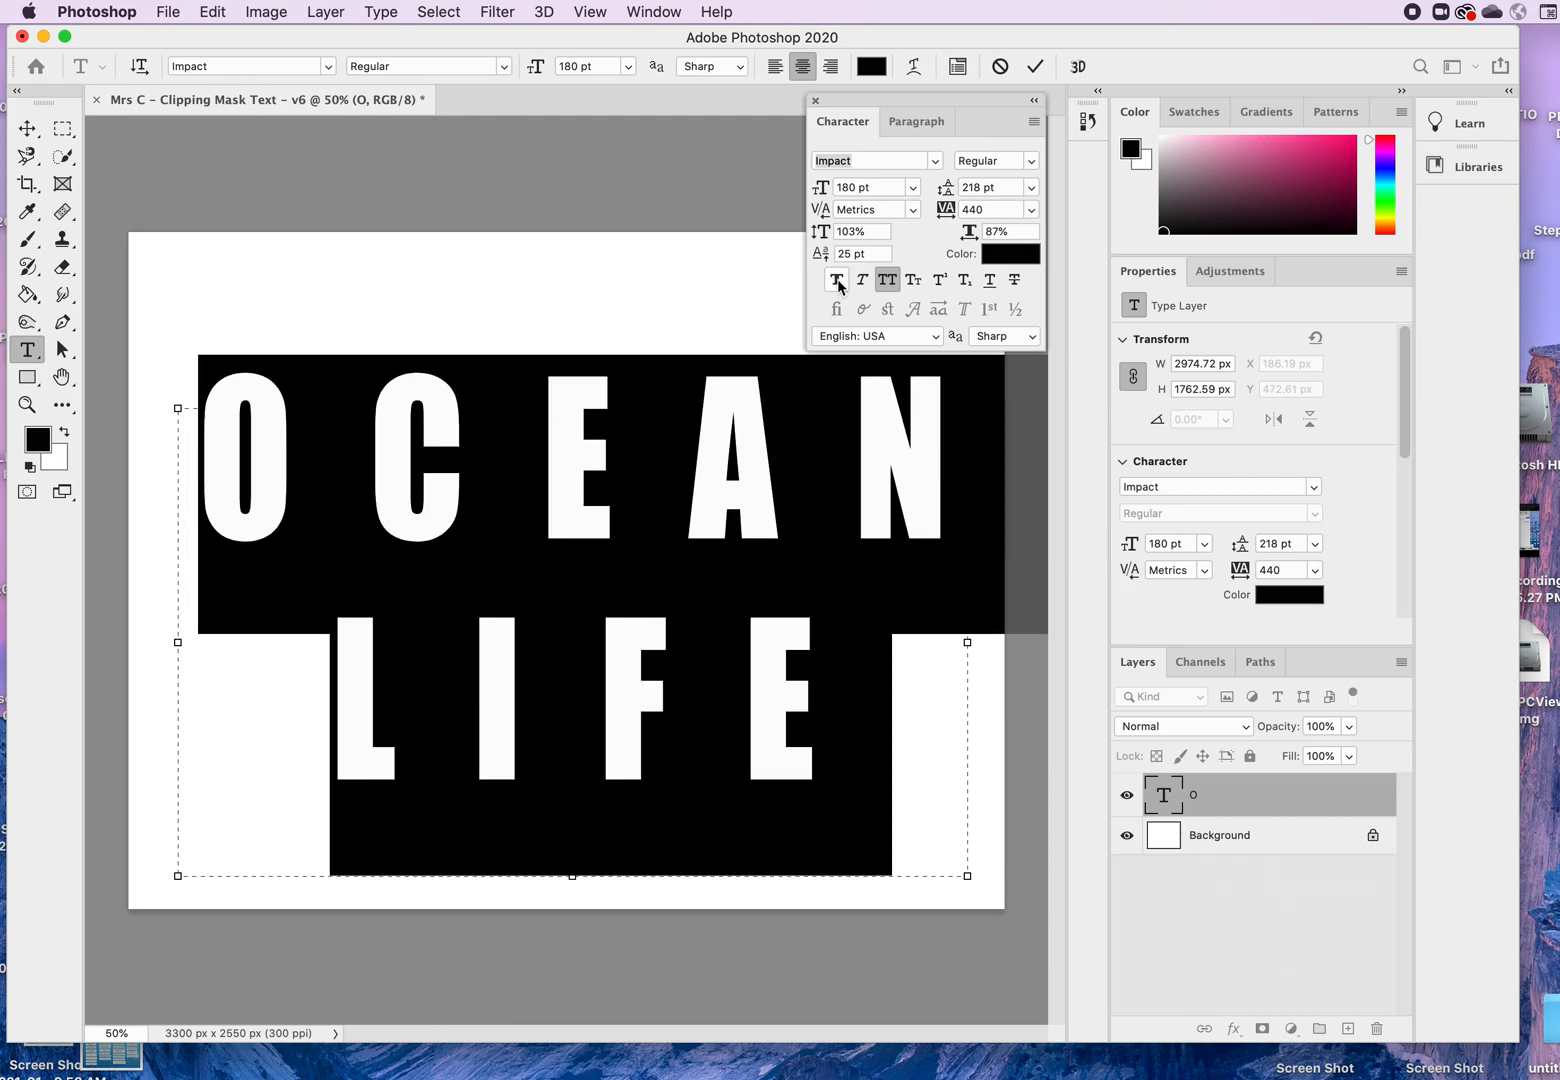
# Step: Commit the OCEAN LIFE text and close the floating Character settings
pyautogui.click(1040, 66)
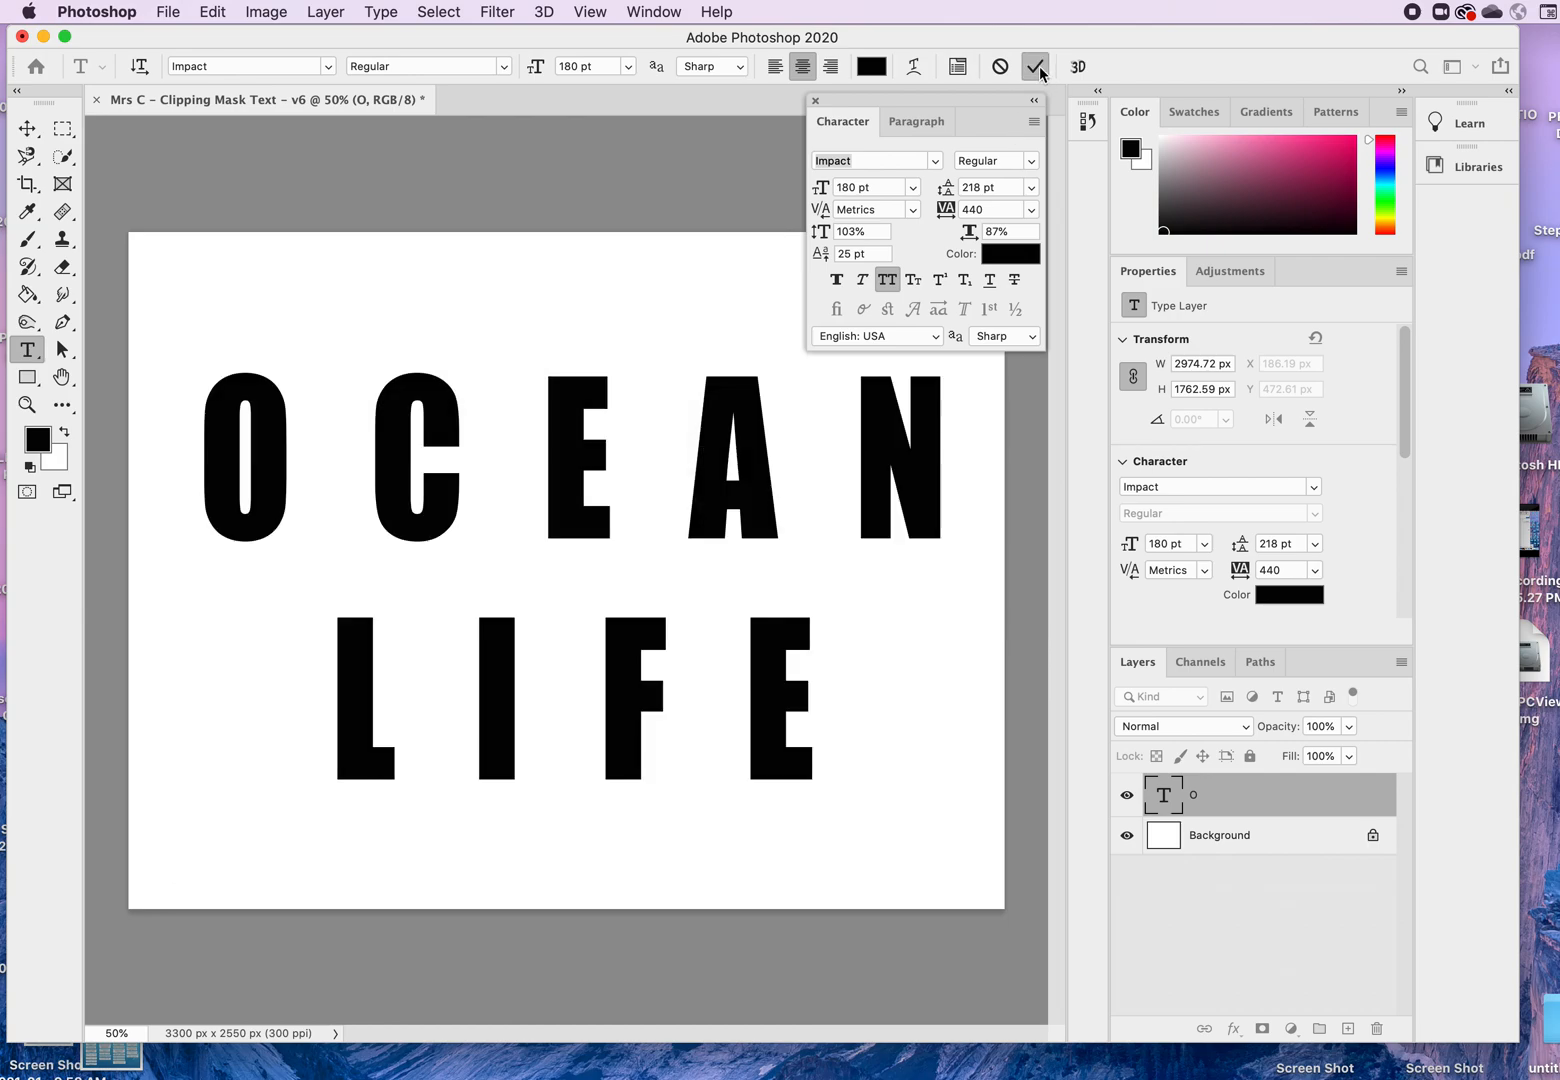
pyautogui.click(816, 101)
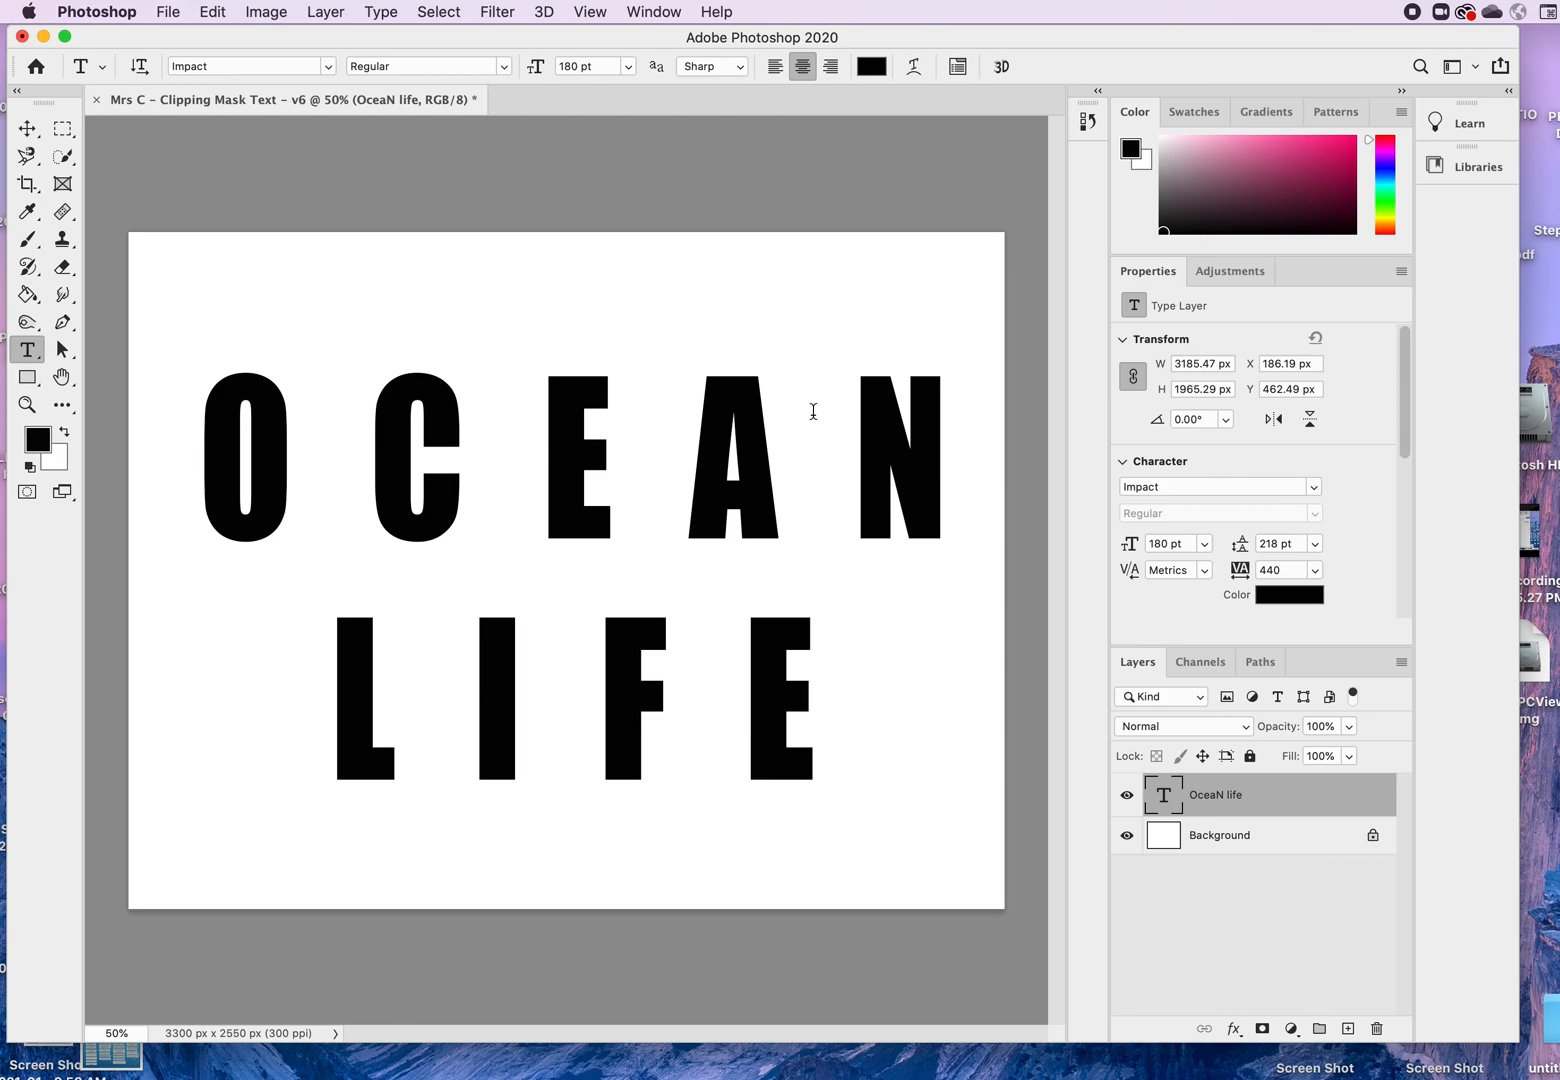
# Step: Place the turtle photo sea-2361247_1920.jpg from the COLLAGE folder as a linked image above the text
pyautogui.click(168, 14)
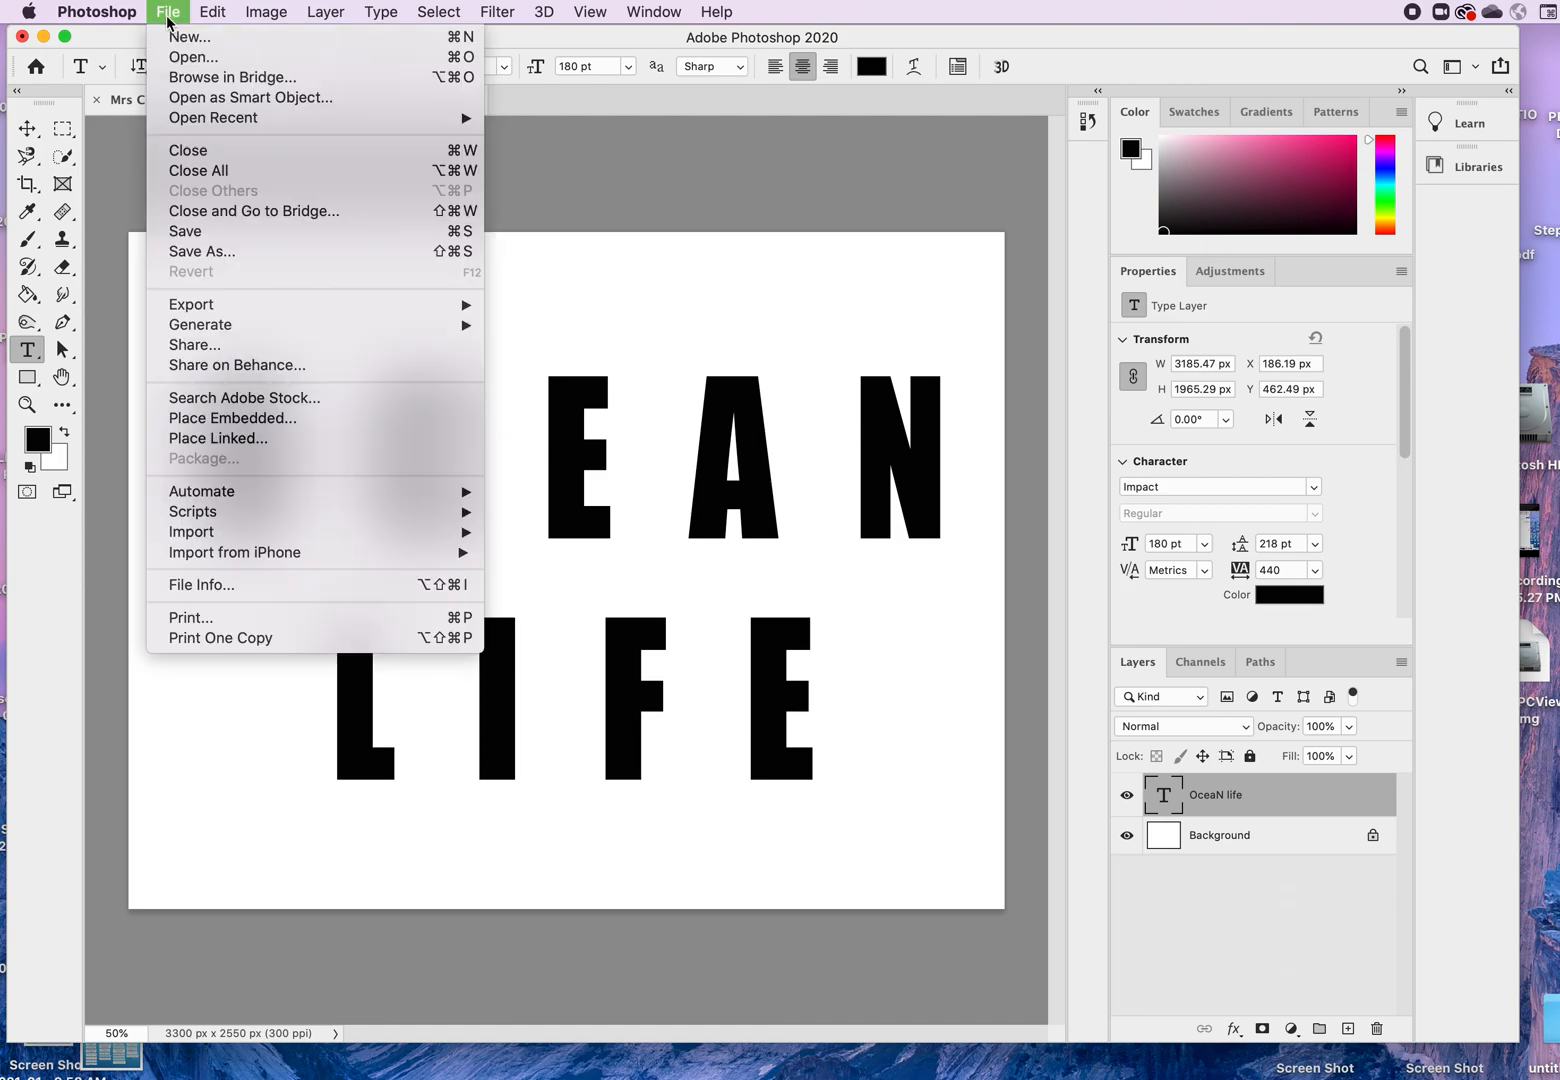
pyautogui.click(233, 442)
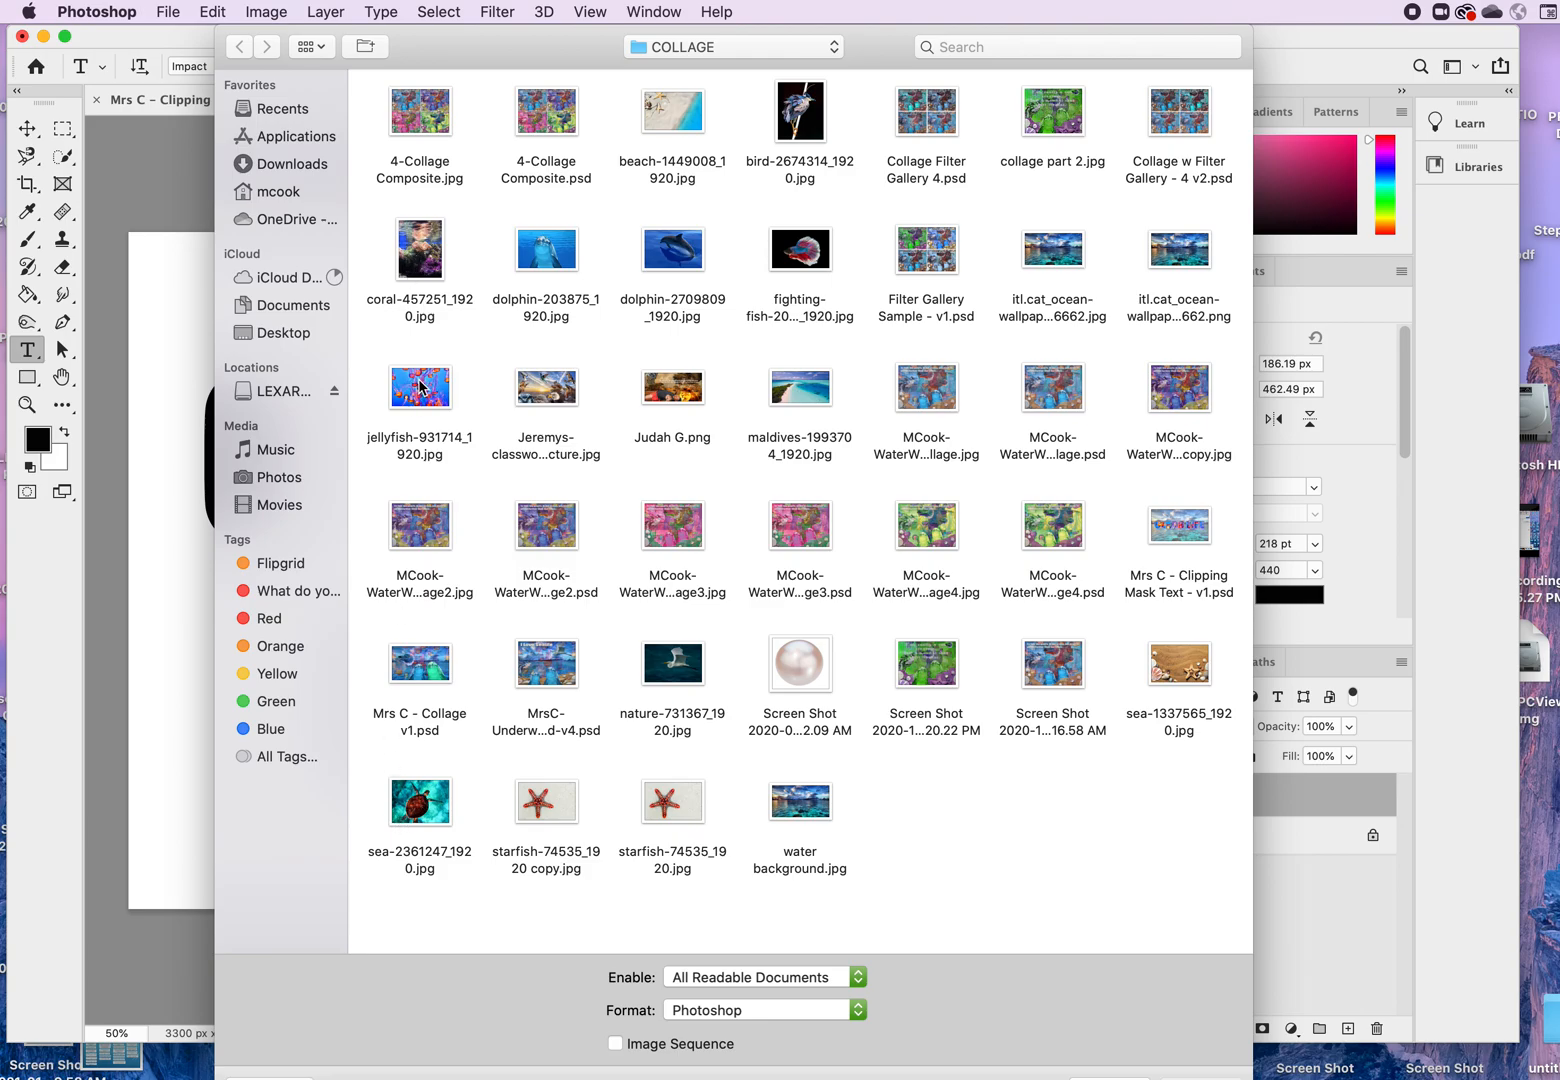
pyautogui.click(422, 808)
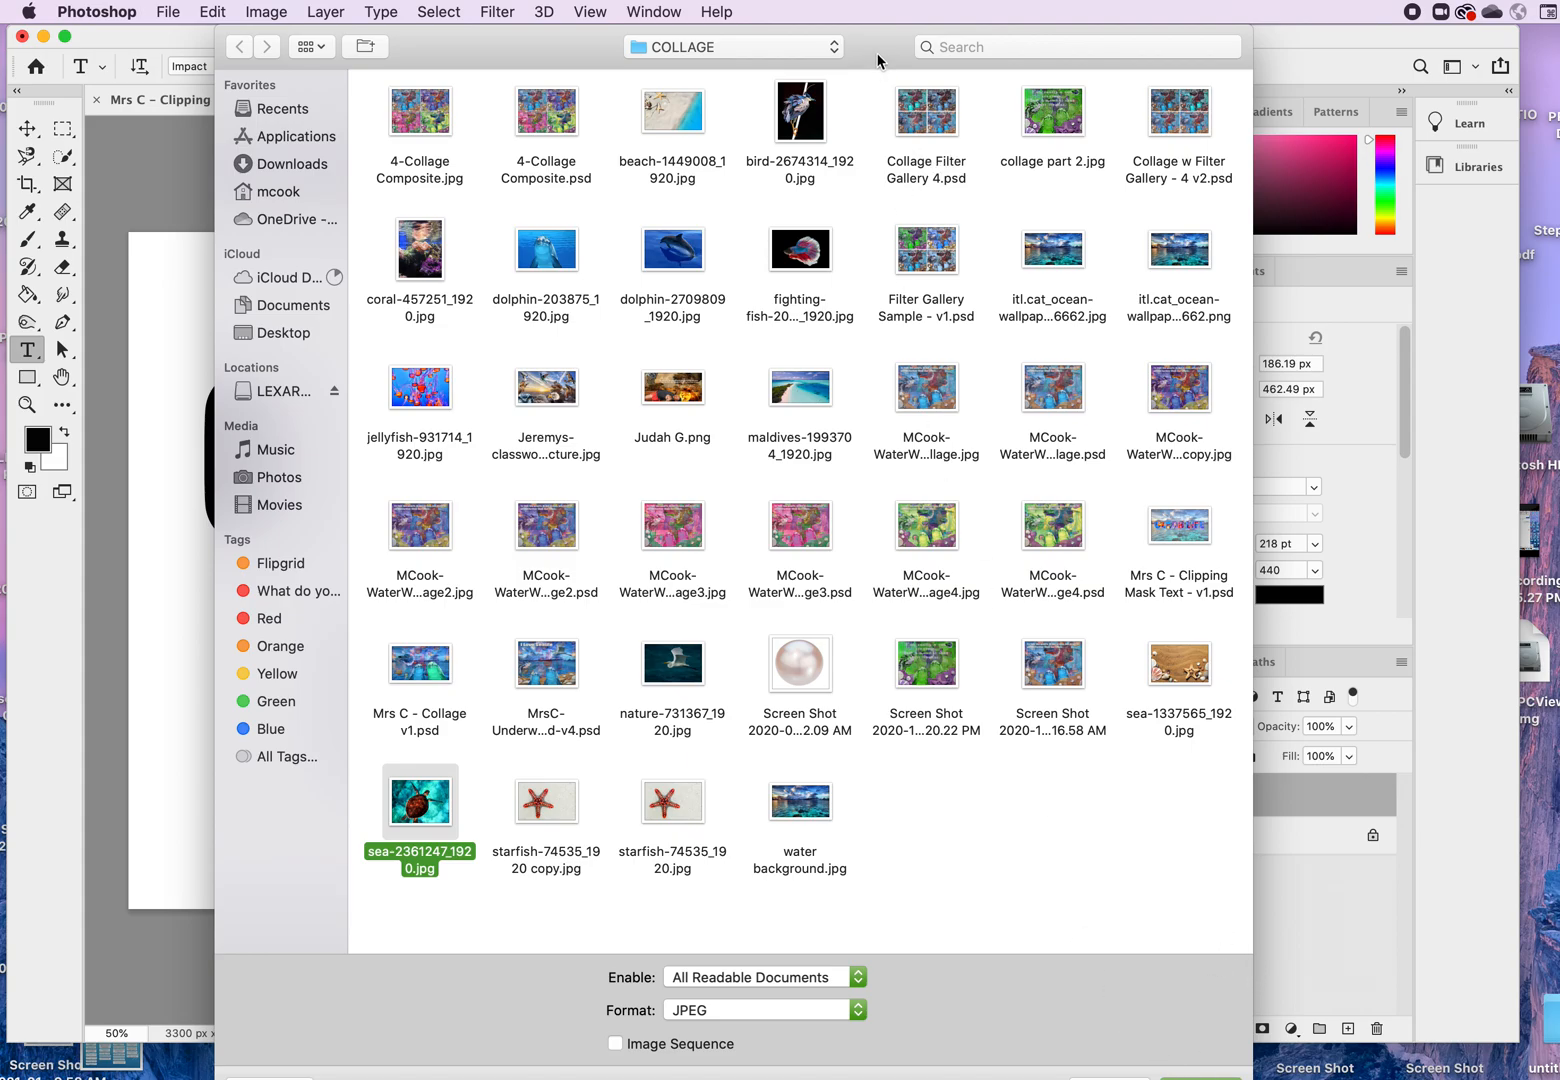
pyautogui.moveTo(877, 49); pyautogui.dragTo(881, 14)
pyautogui.moveTo(1257, 212); pyautogui.dragTo(1528, 211)
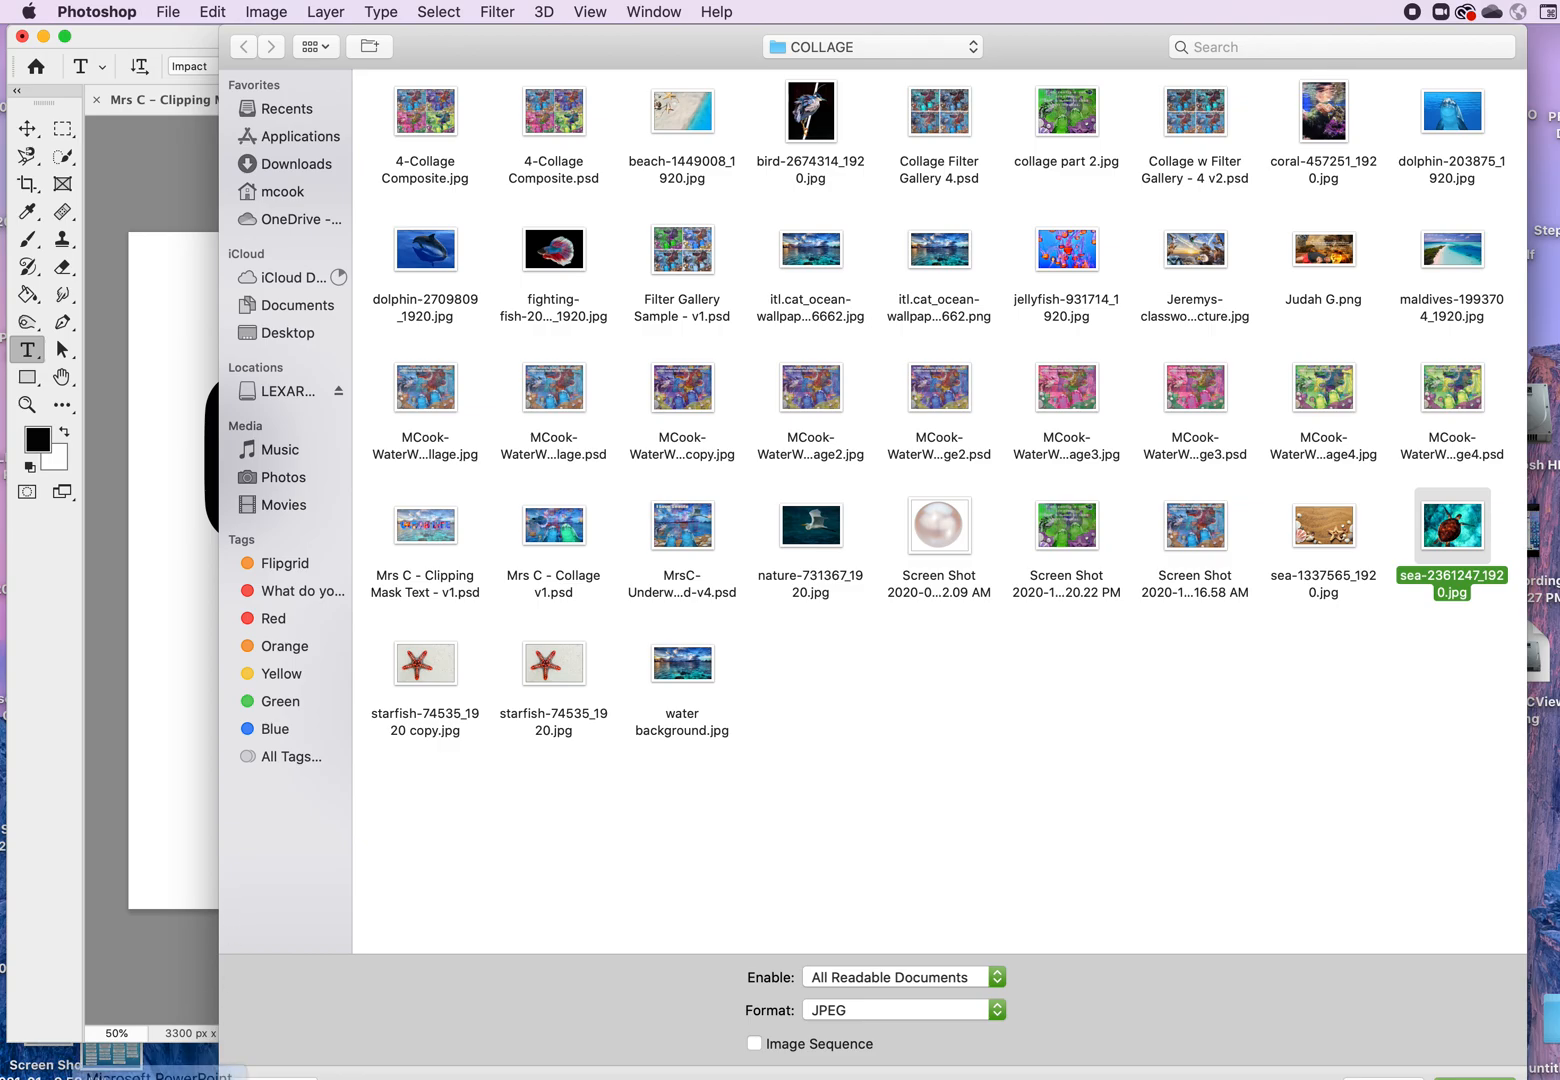
pyautogui.click(262, 1075)
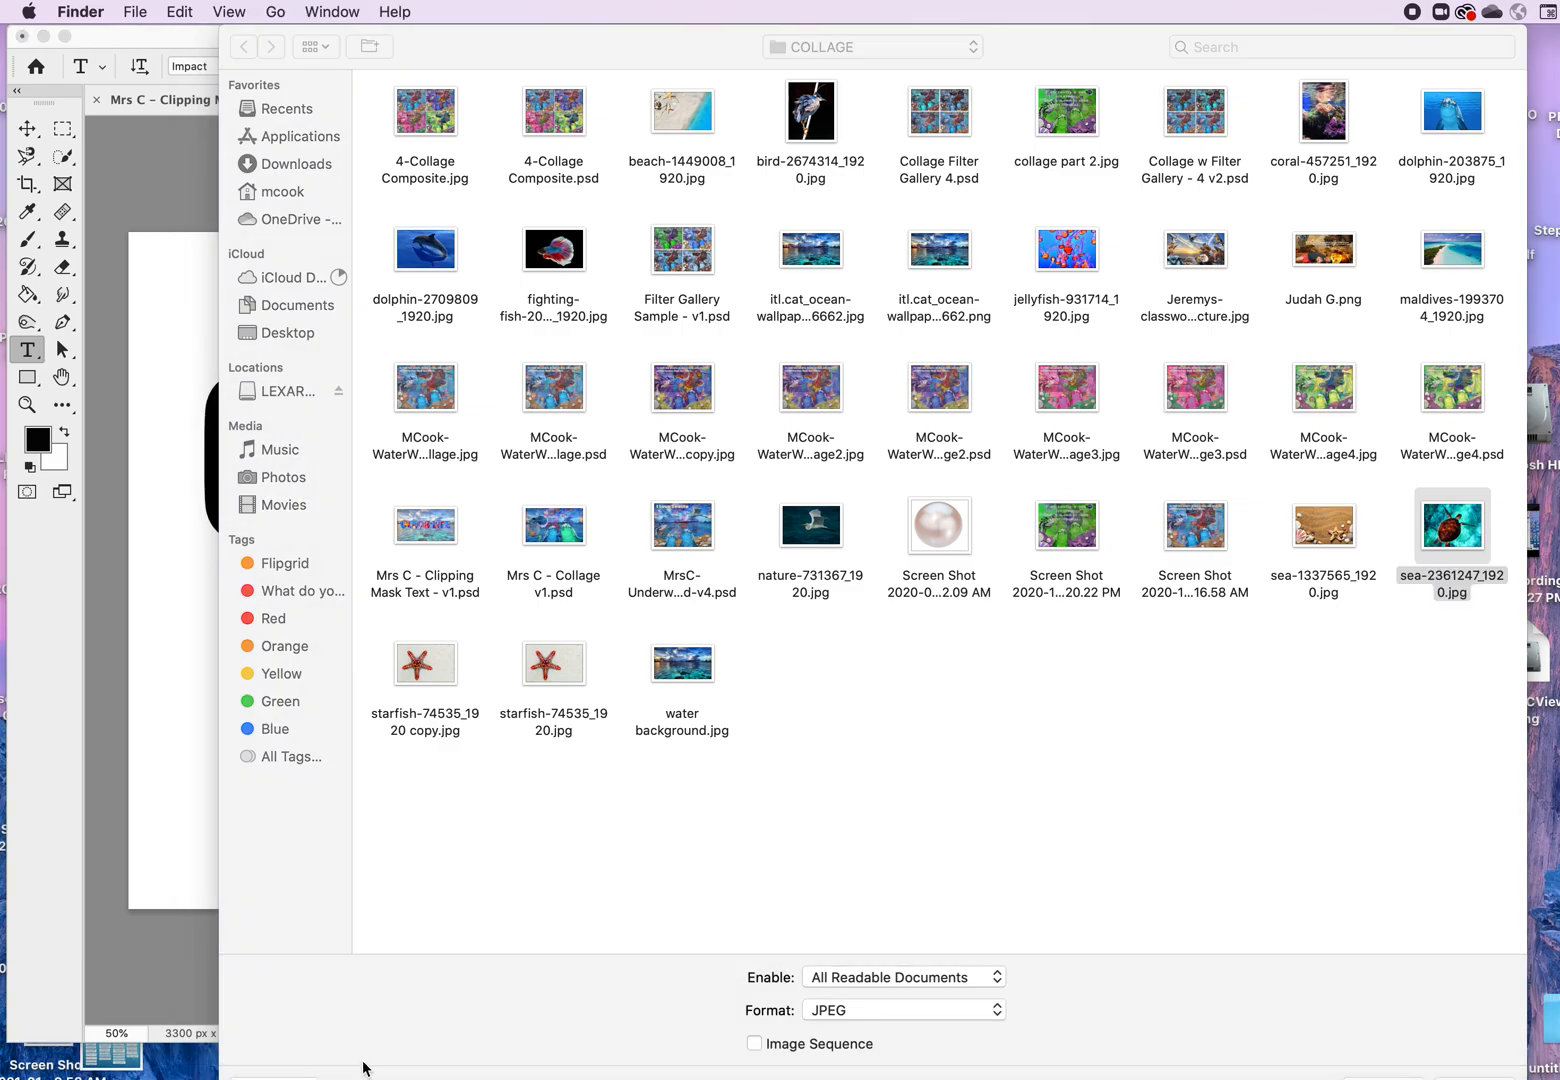
pyautogui.click(1474, 1078)
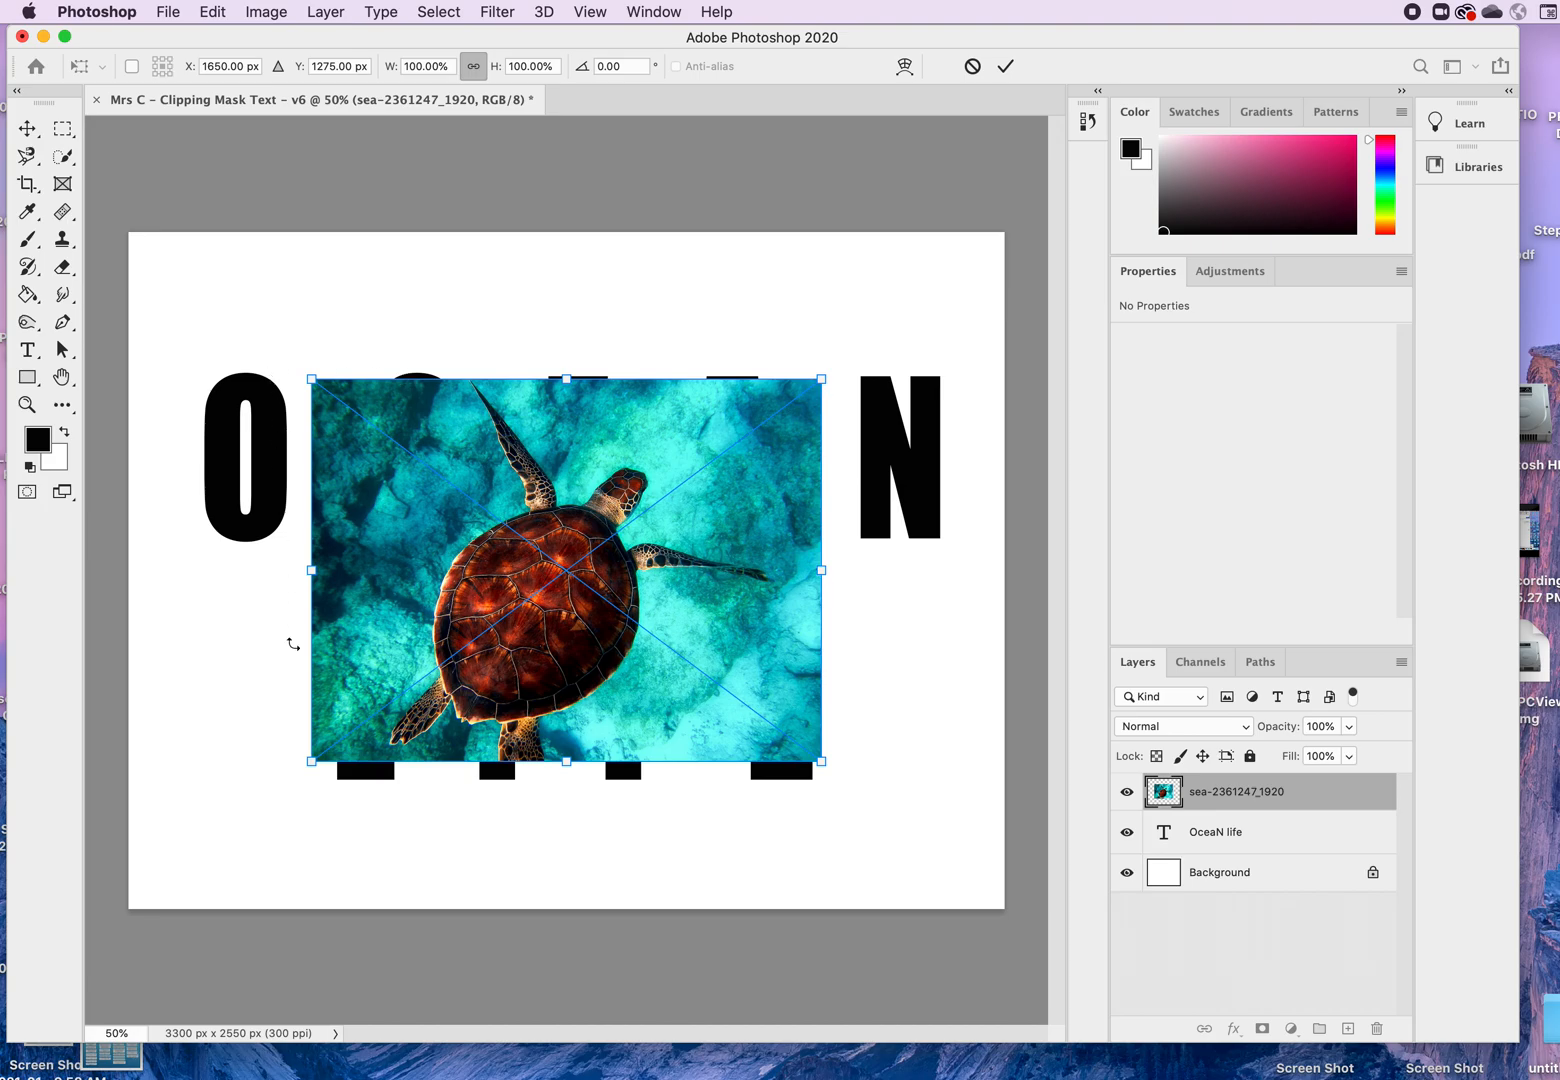
# Step: Scale the turtle photo proportionally to about 171% so it spans the canvas width, and commit the placement
pyautogui.moveTo(821, 379); pyautogui.dragTo(998, 242)
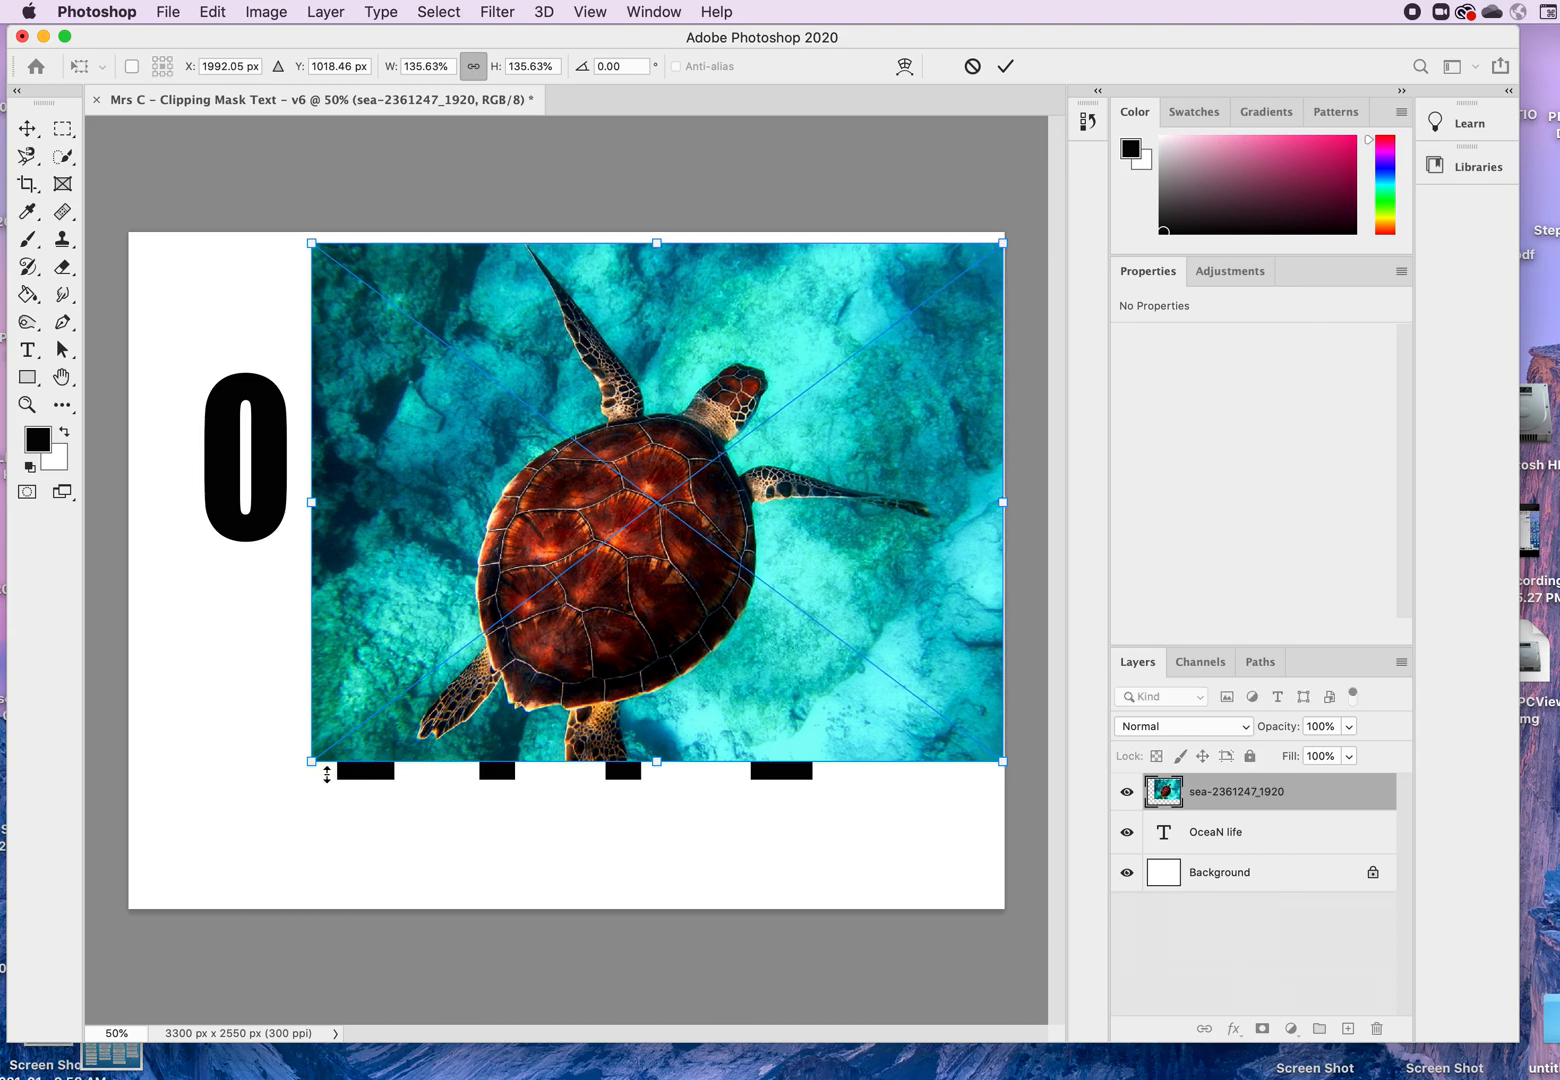
pyautogui.moveTo(311, 761); pyautogui.dragTo(128, 895)
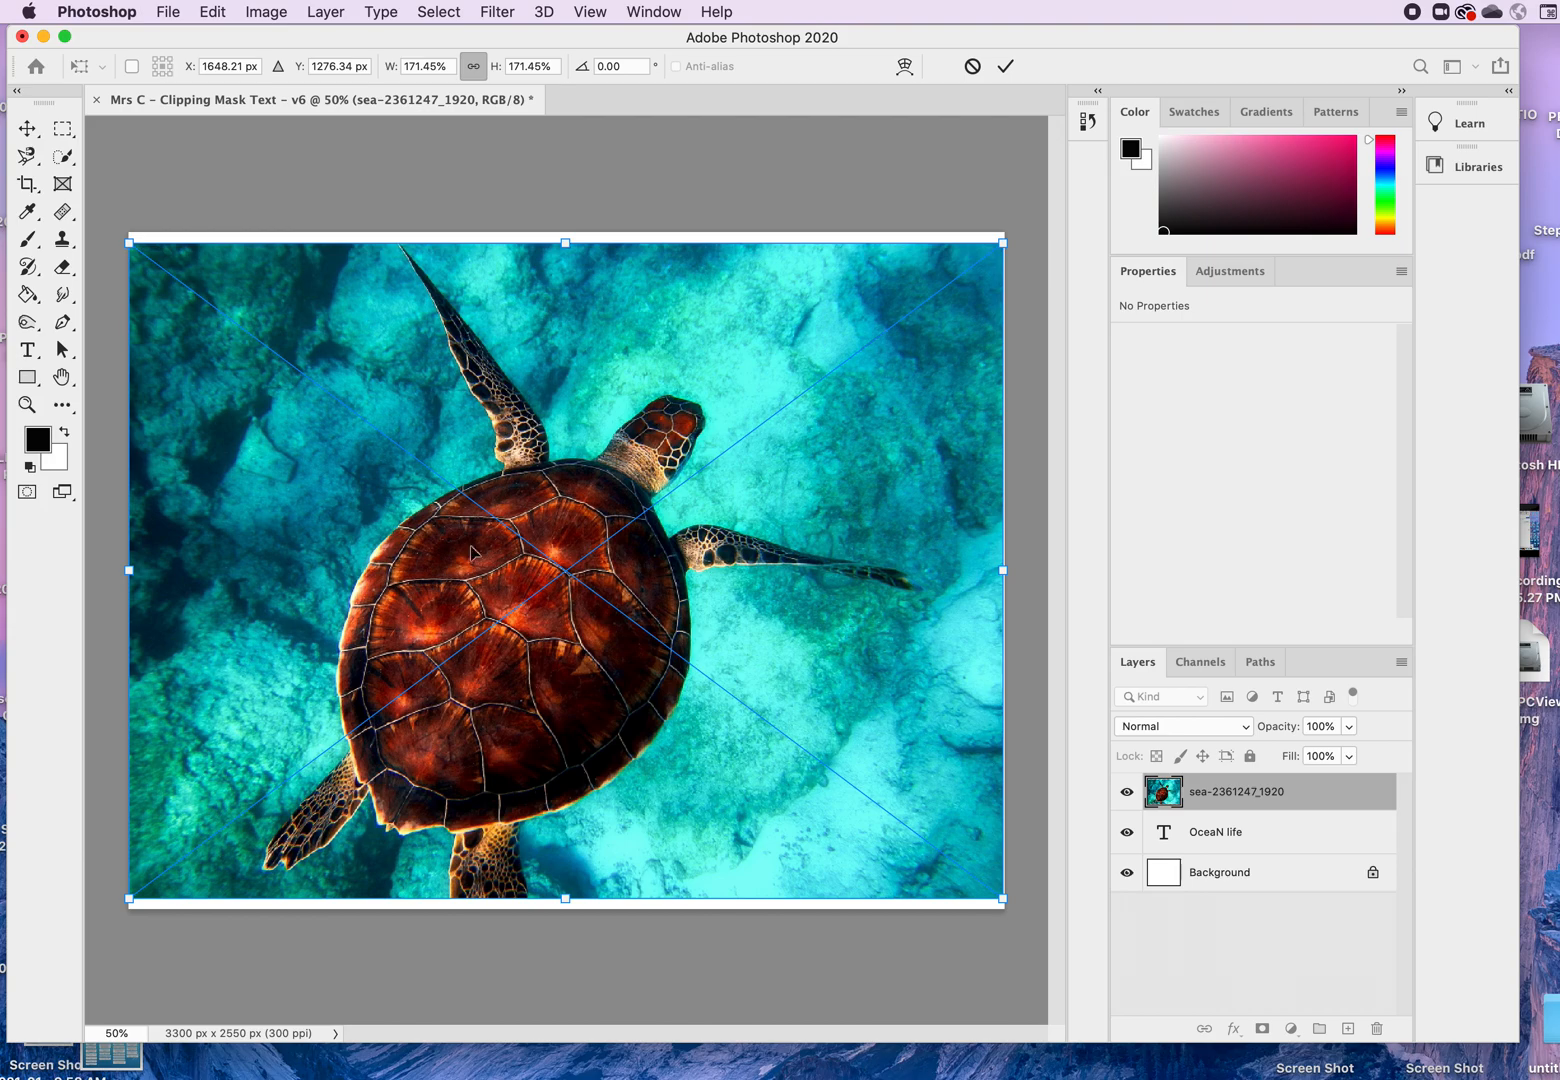
pyautogui.click(1006, 67)
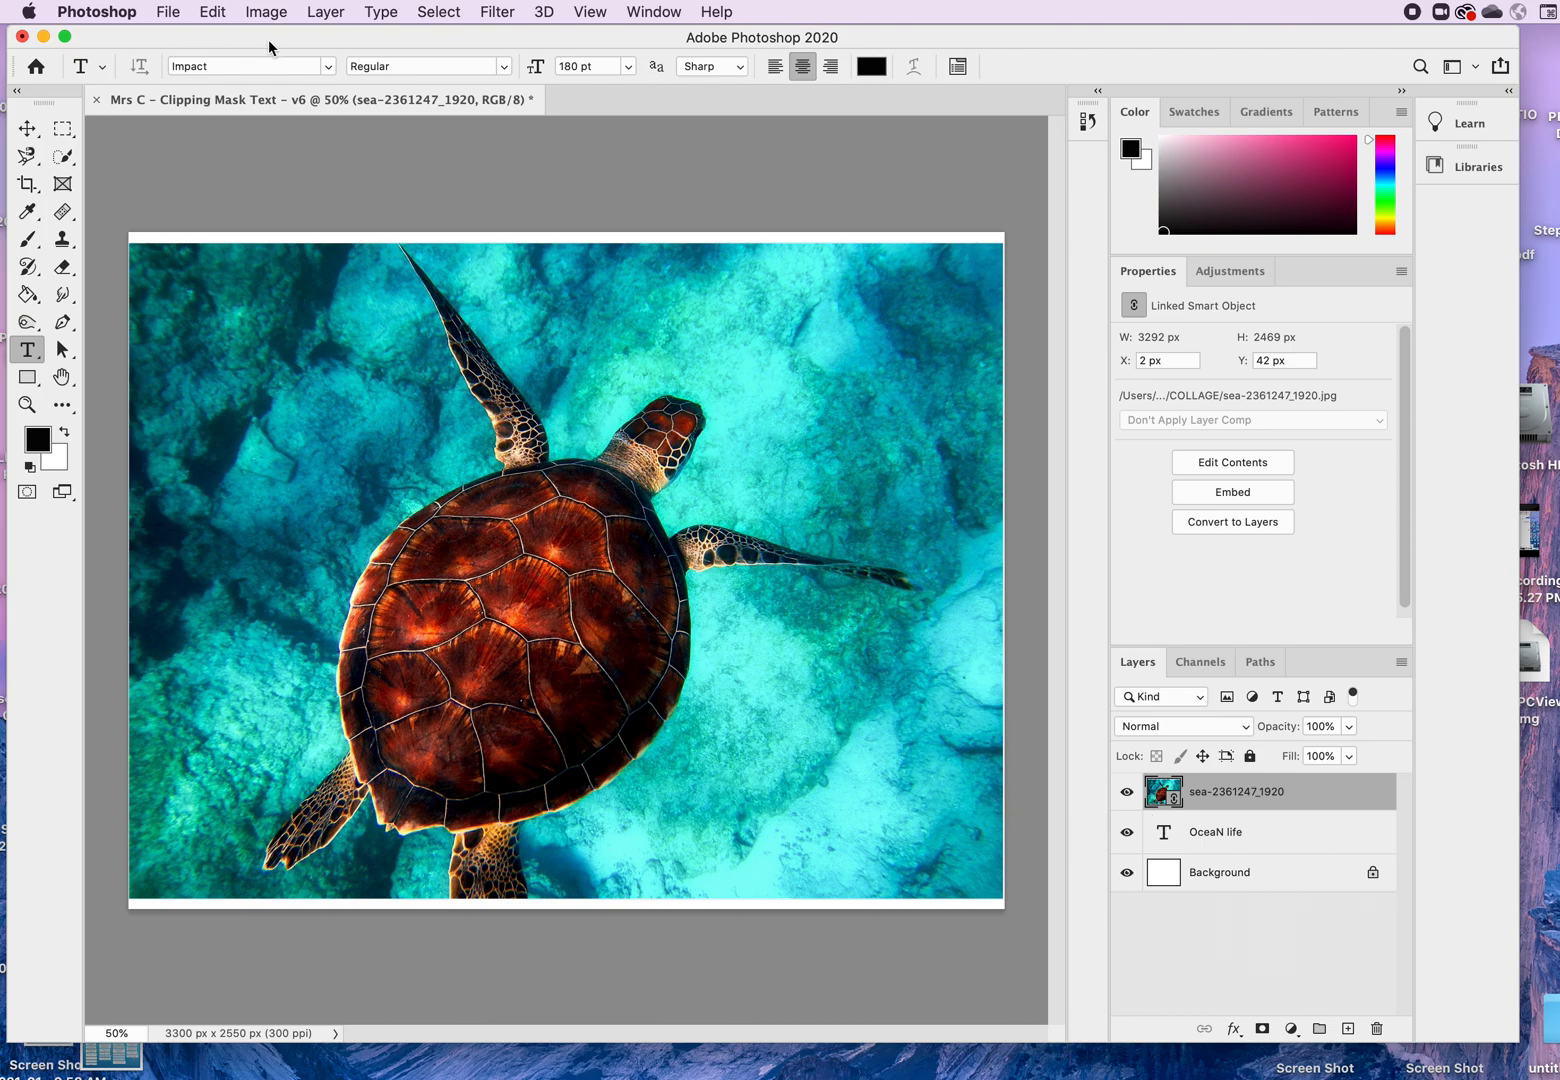
# Step: Create a clipping mask that clips the turtle photo to the OCEAN LIFE text layer
pyautogui.click(326, 12)
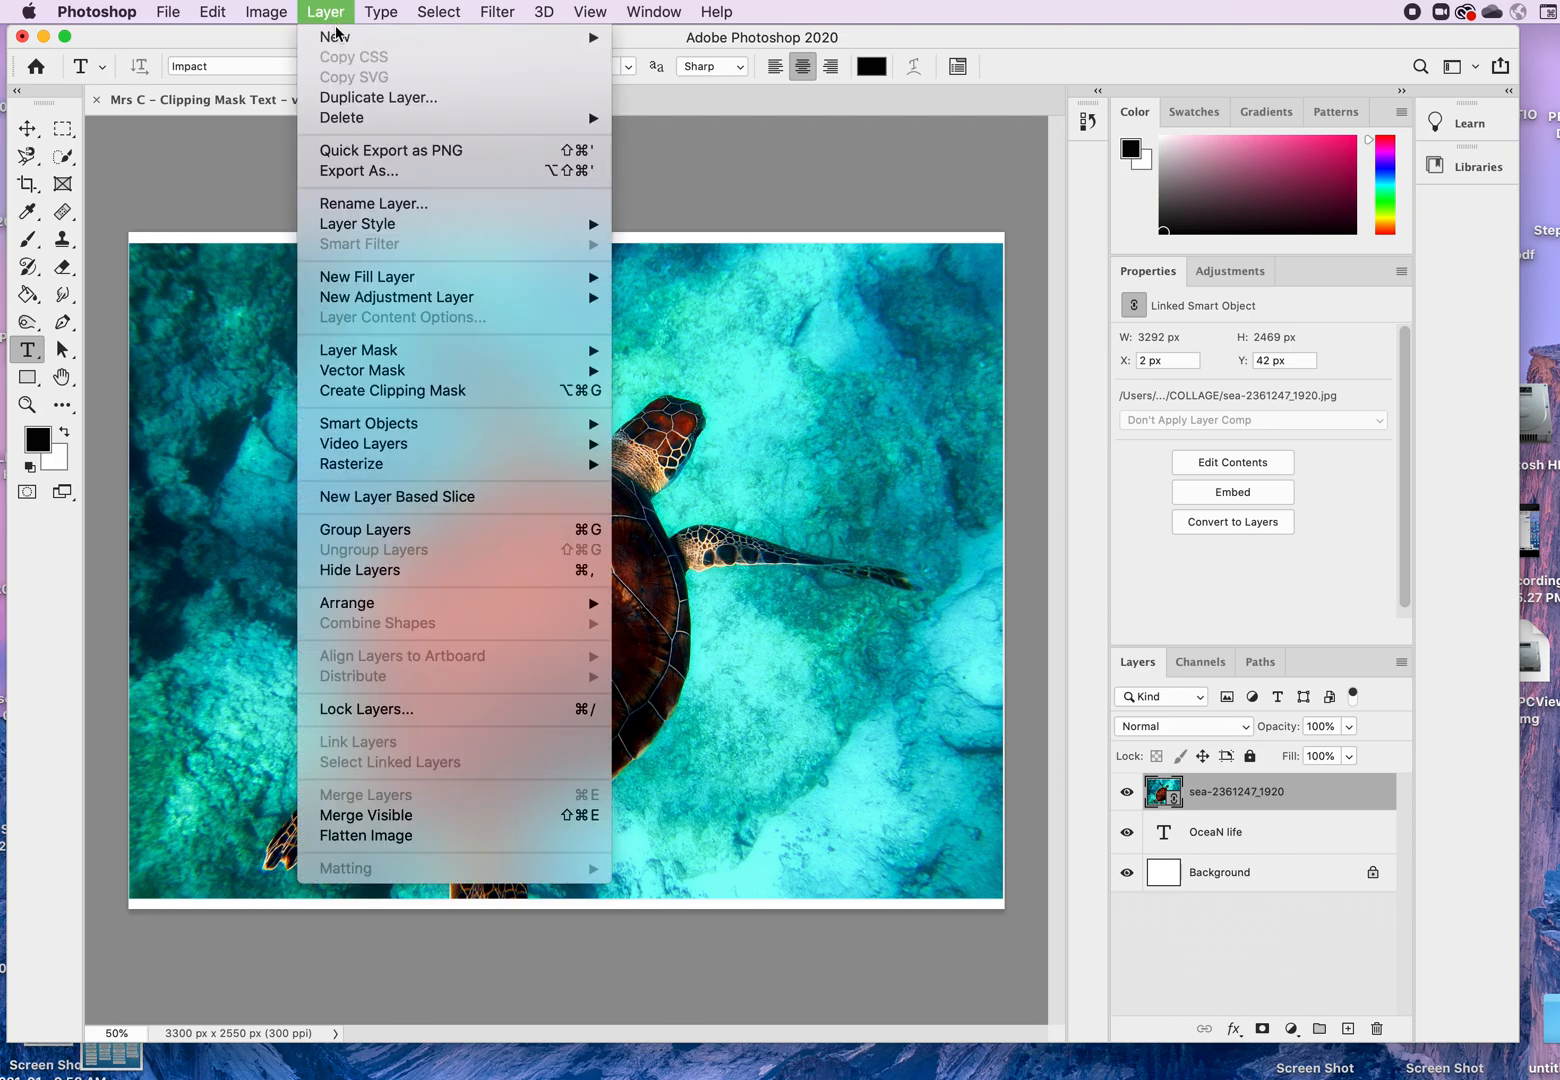
pyautogui.click(389, 393)
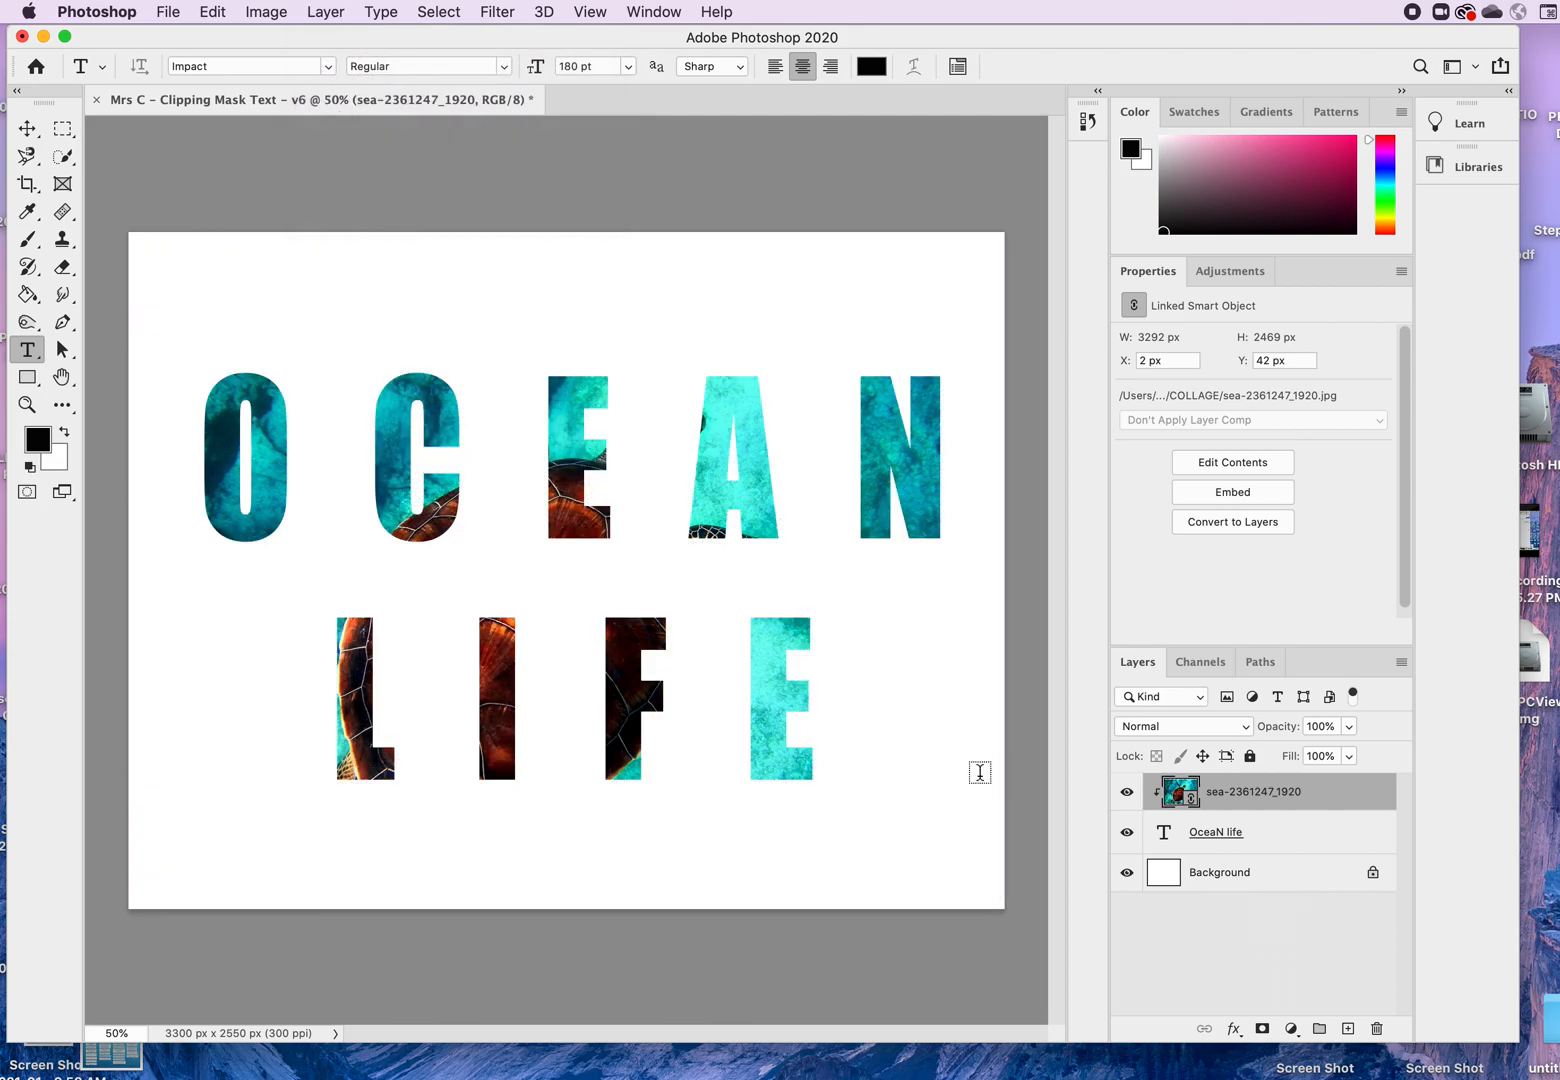
# Step: Move the clipped turtle photo within the letters to about X 101 px, Y -40 px
pyautogui.click(28, 130)
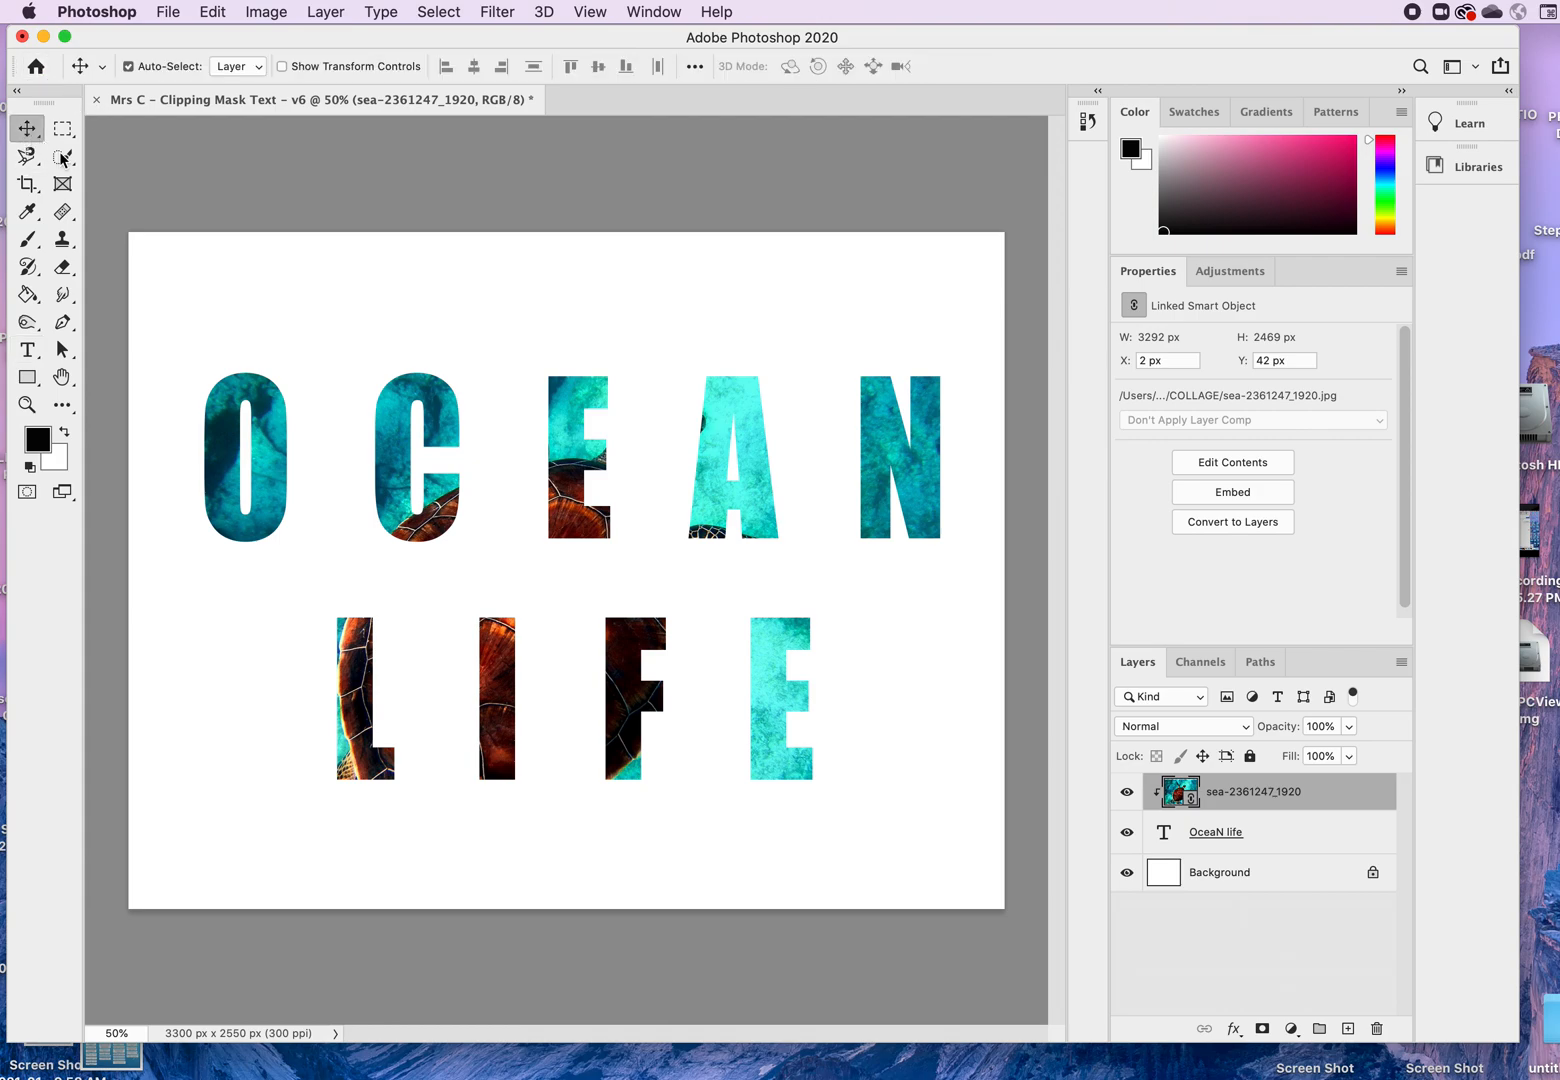
pyautogui.click(960, 826)
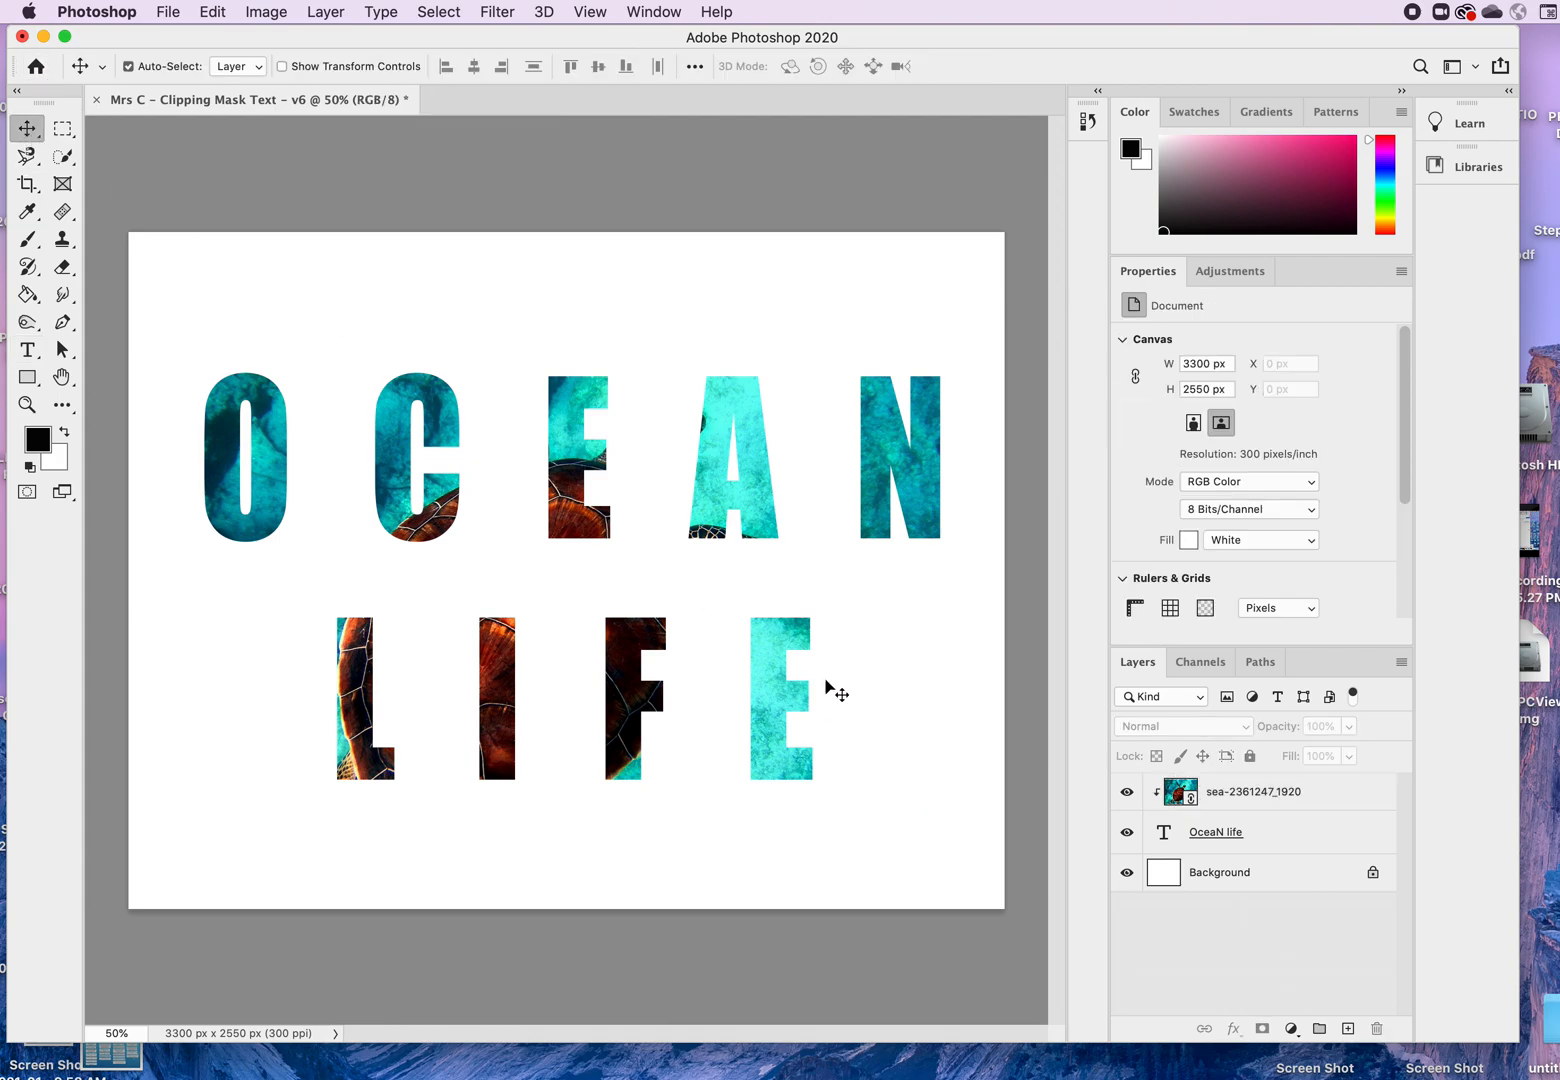
pyautogui.click(1220, 793)
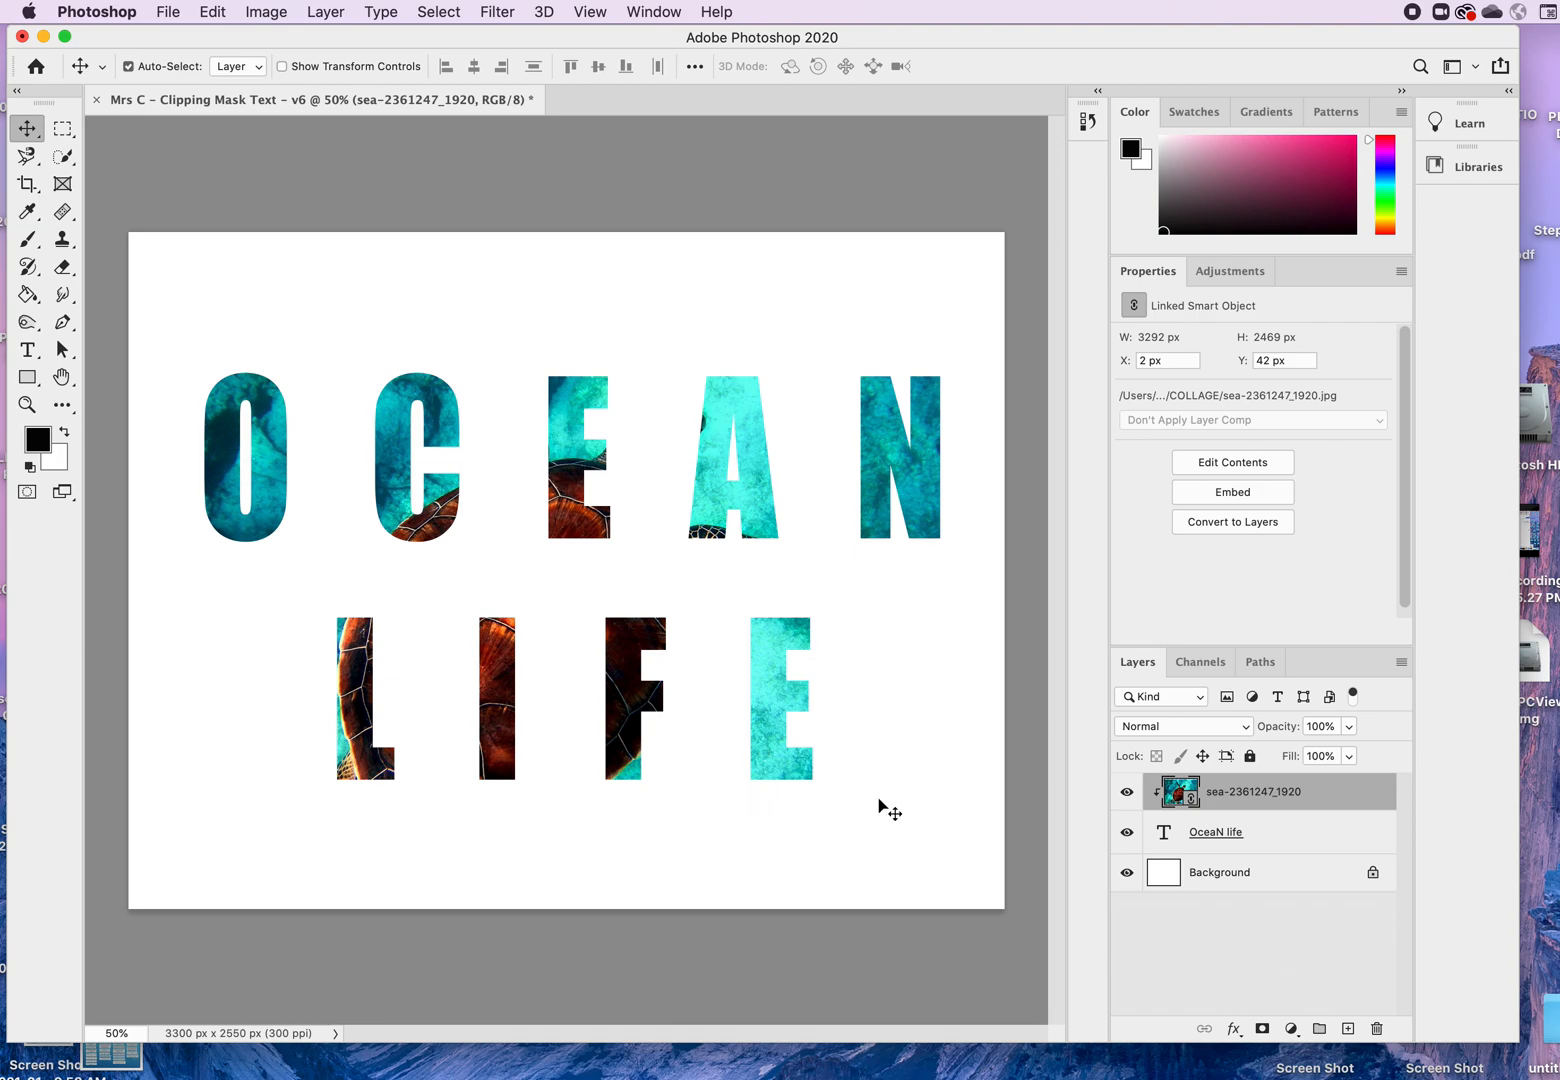
pyautogui.click(945, 815)
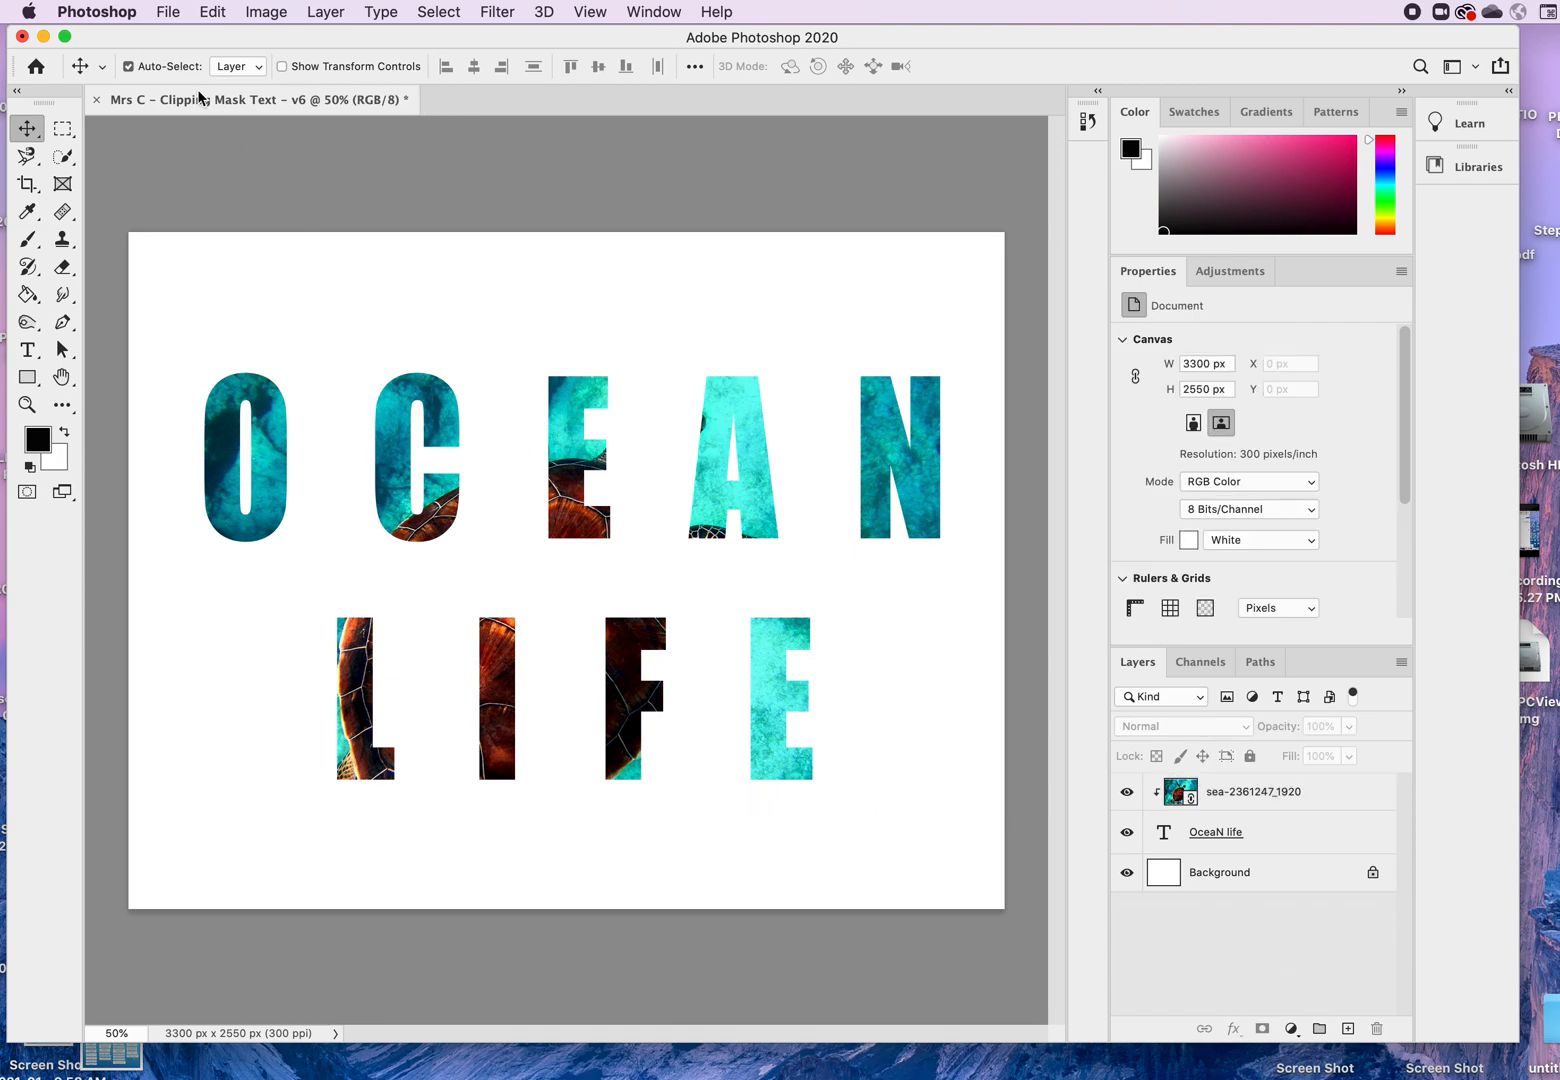
pyautogui.click(712, 508)
pyautogui.moveTo(711, 503)
pyautogui.mouseDown()
pyautogui.moveTo(711, 470)
pyautogui.moveTo(737, 485)
pyautogui.mouseUp()
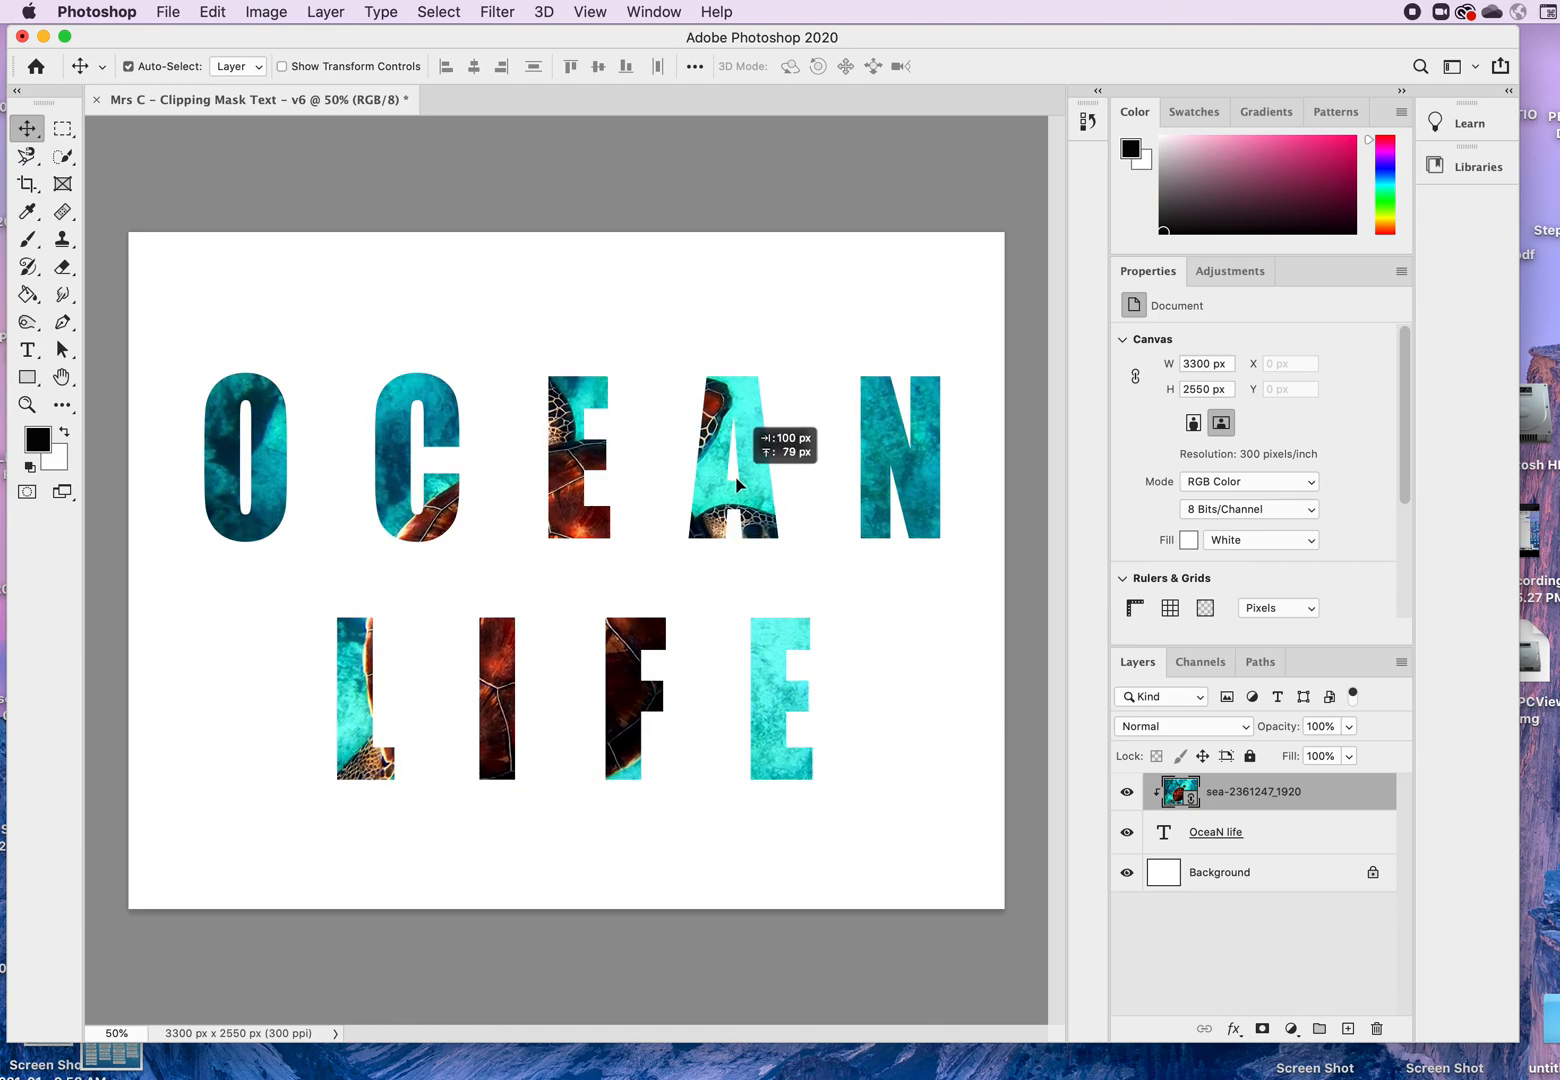
pyautogui.moveTo(737, 485); pyautogui.dragTo(737, 485)
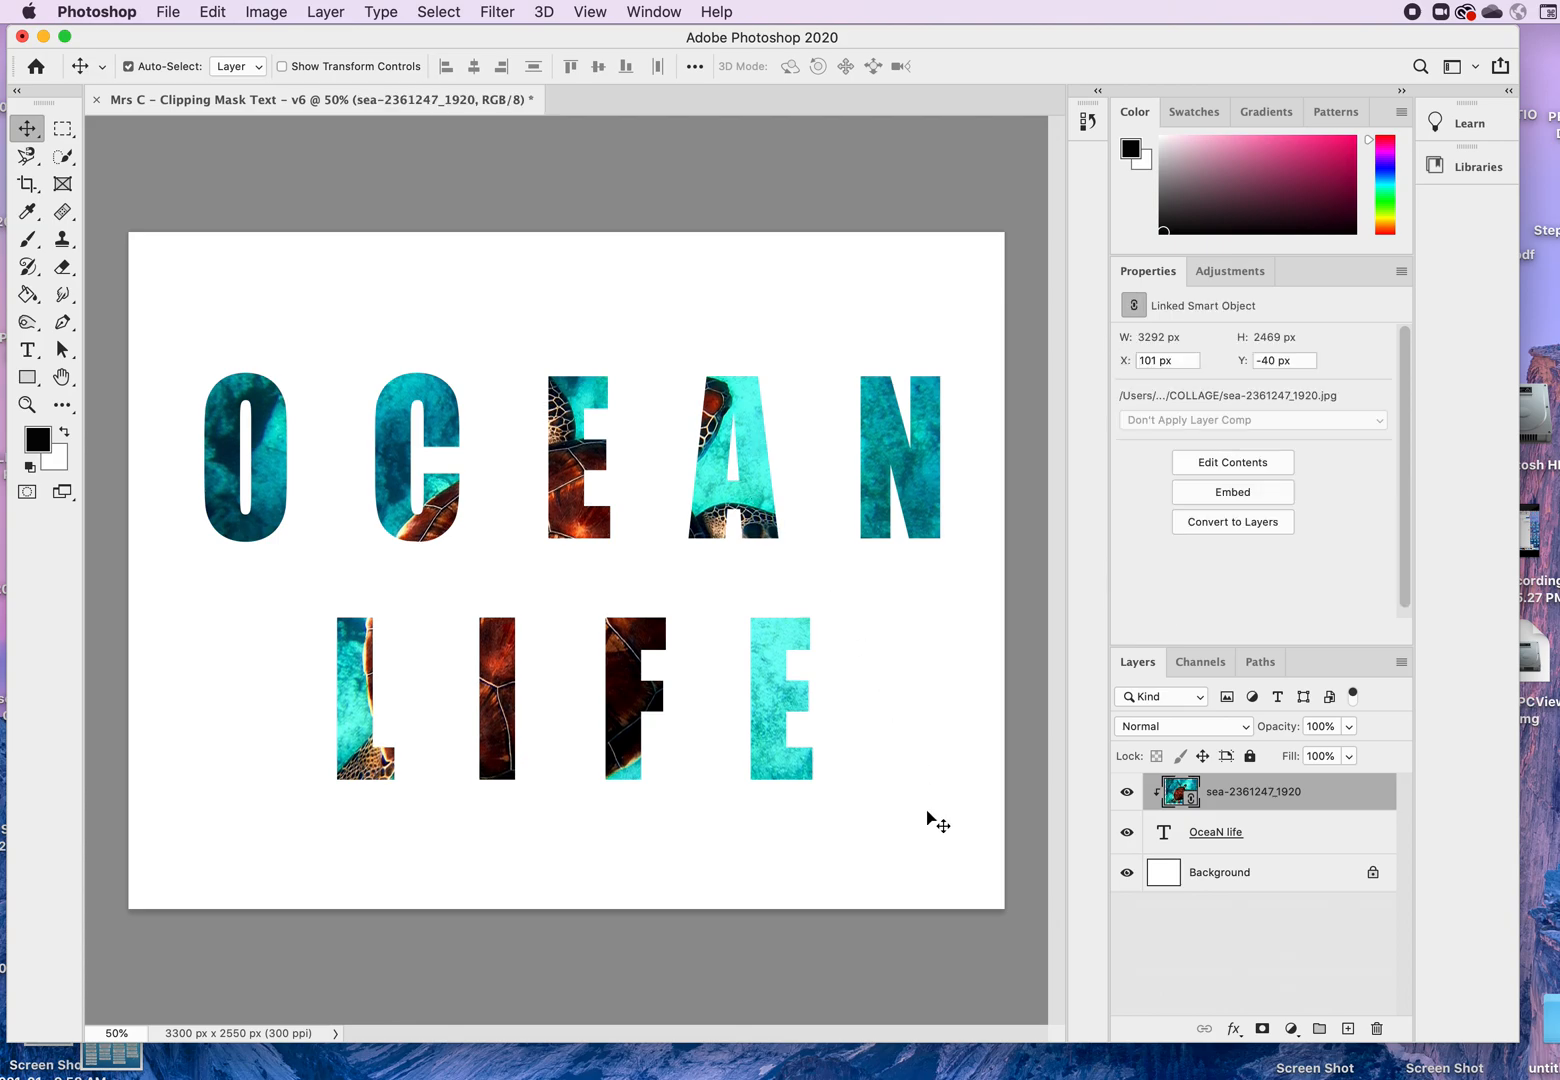
# Step: Try to move the OCEAN LIFE text layer separately from the clipped photo, and deselect all layers
pyautogui.click(1222, 838)
pyautogui.moveTo(930, 518); pyautogui.dragTo(931, 516)
pyautogui.click(1161, 838)
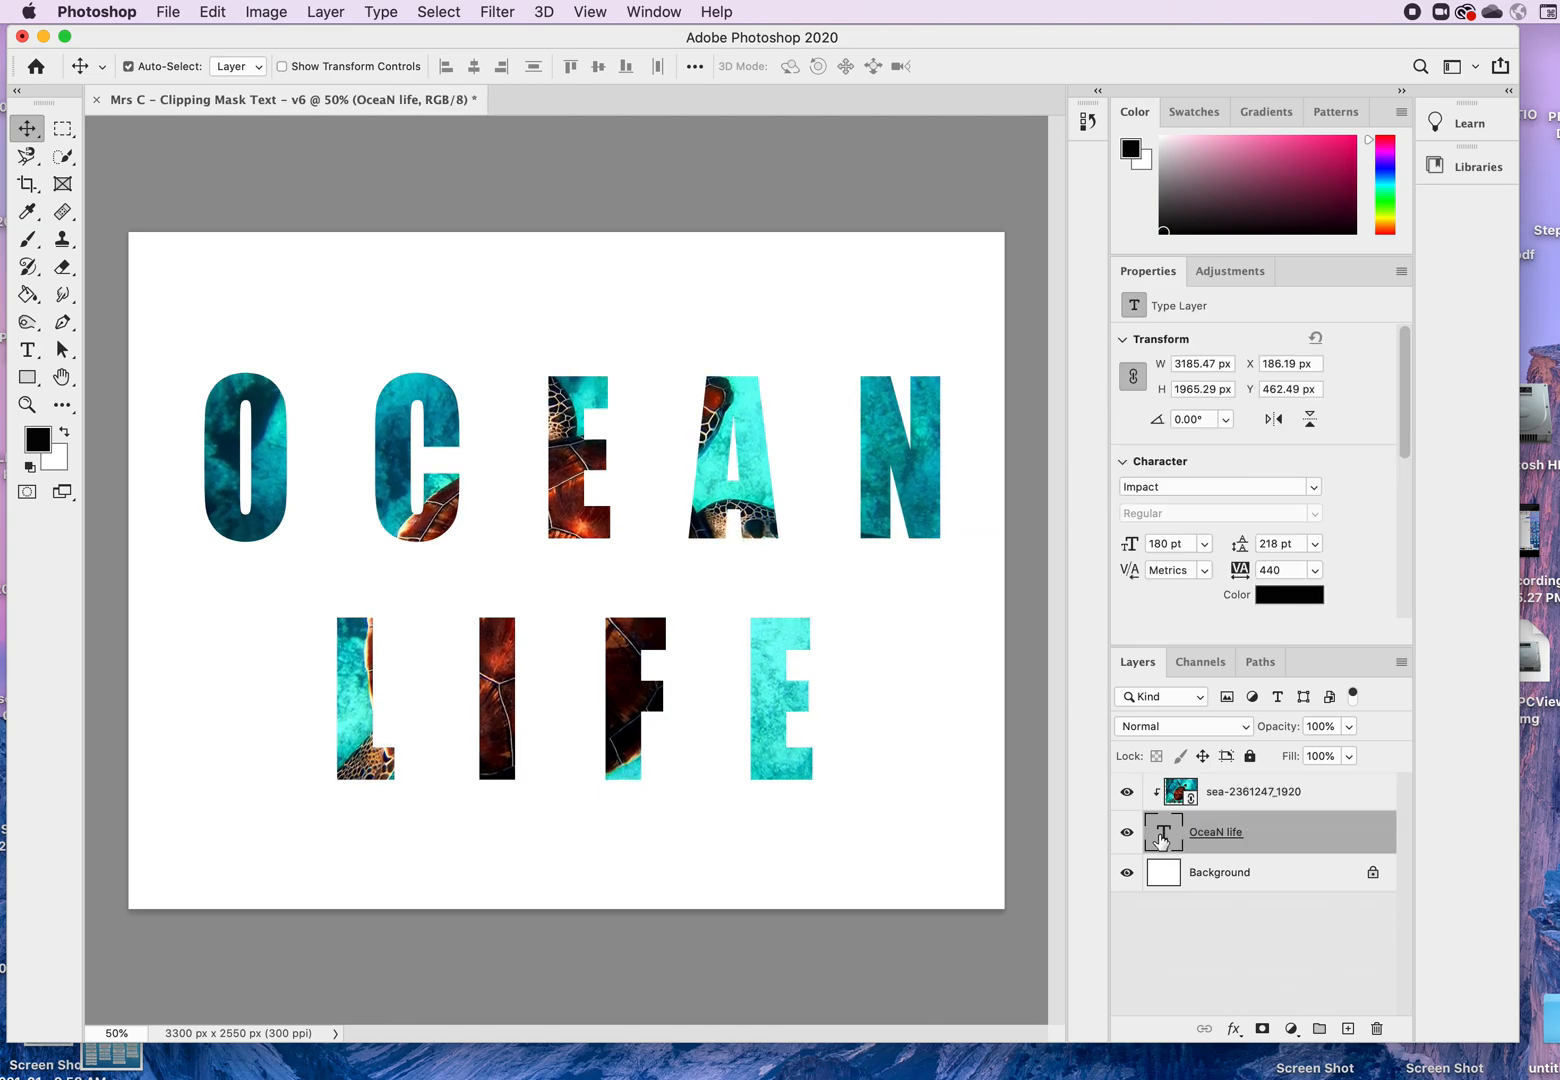
pyautogui.moveTo(939, 549)
pyautogui.mouseDown()
pyautogui.moveTo(937, 532)
pyautogui.moveTo(937, 546)
pyautogui.mouseUp()
pyautogui.doubleClick(1216, 836)
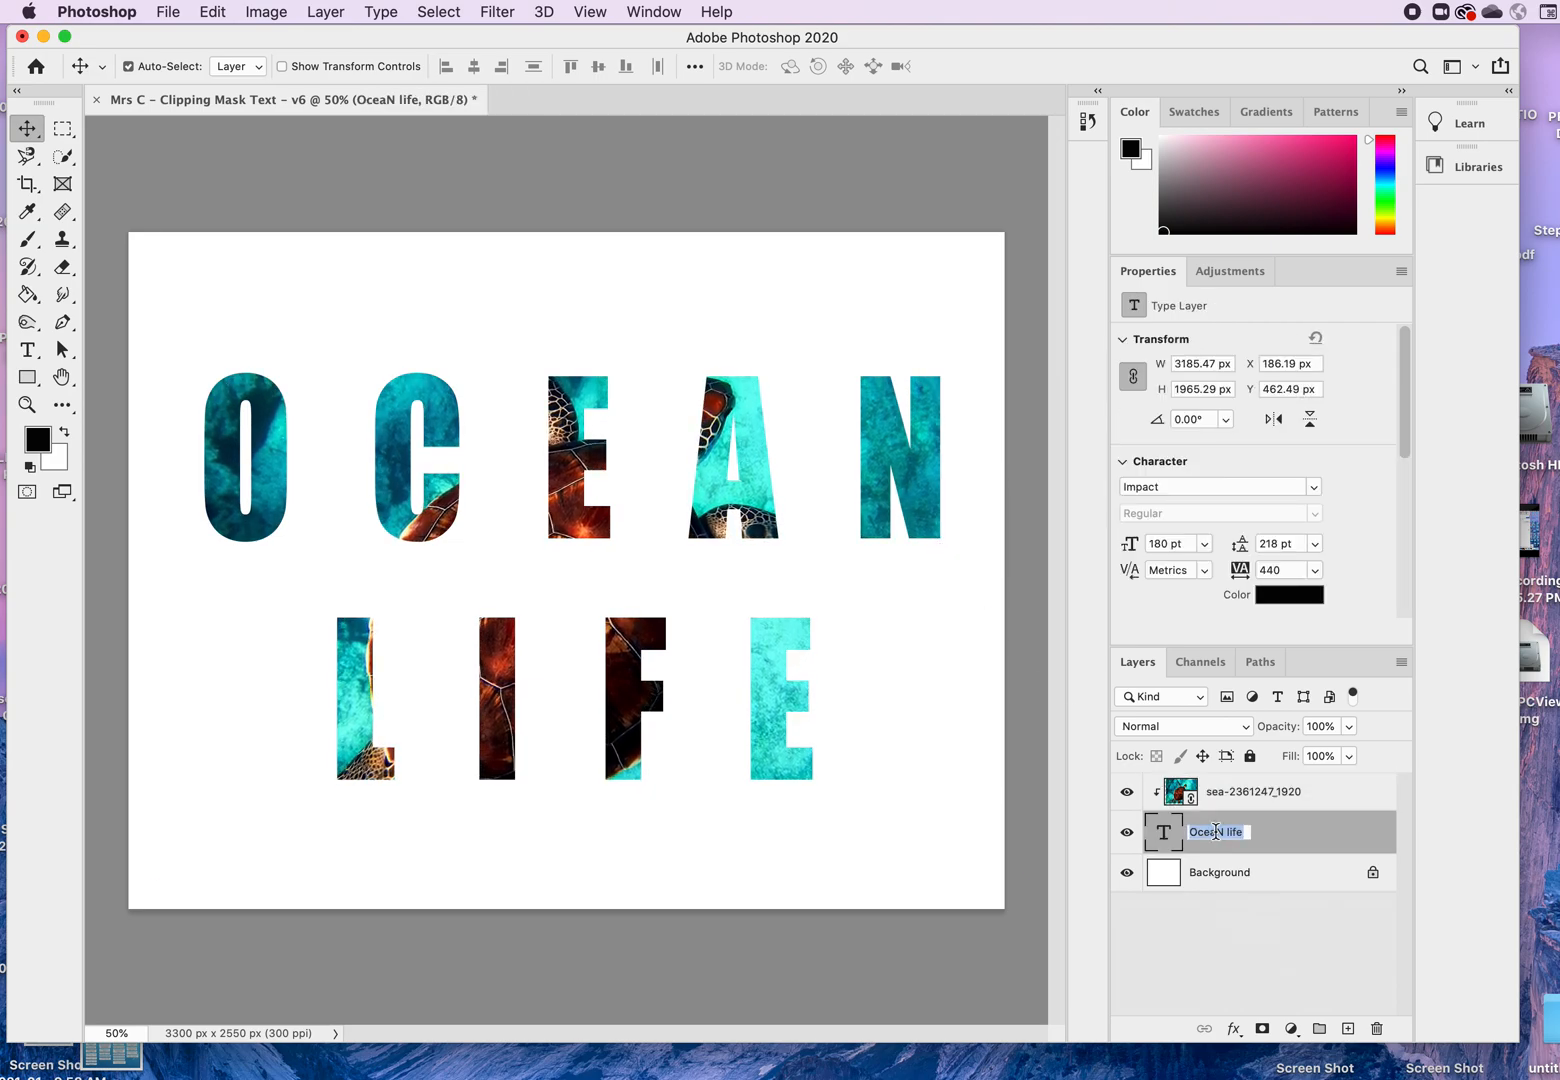
pyautogui.press('Return')
pyautogui.moveTo(803, 762)
pyautogui.mouseDown()
pyautogui.moveTo(794, 692)
pyautogui.moveTo(805, 772)
pyautogui.mouseUp()
pyautogui.click(951, 822)
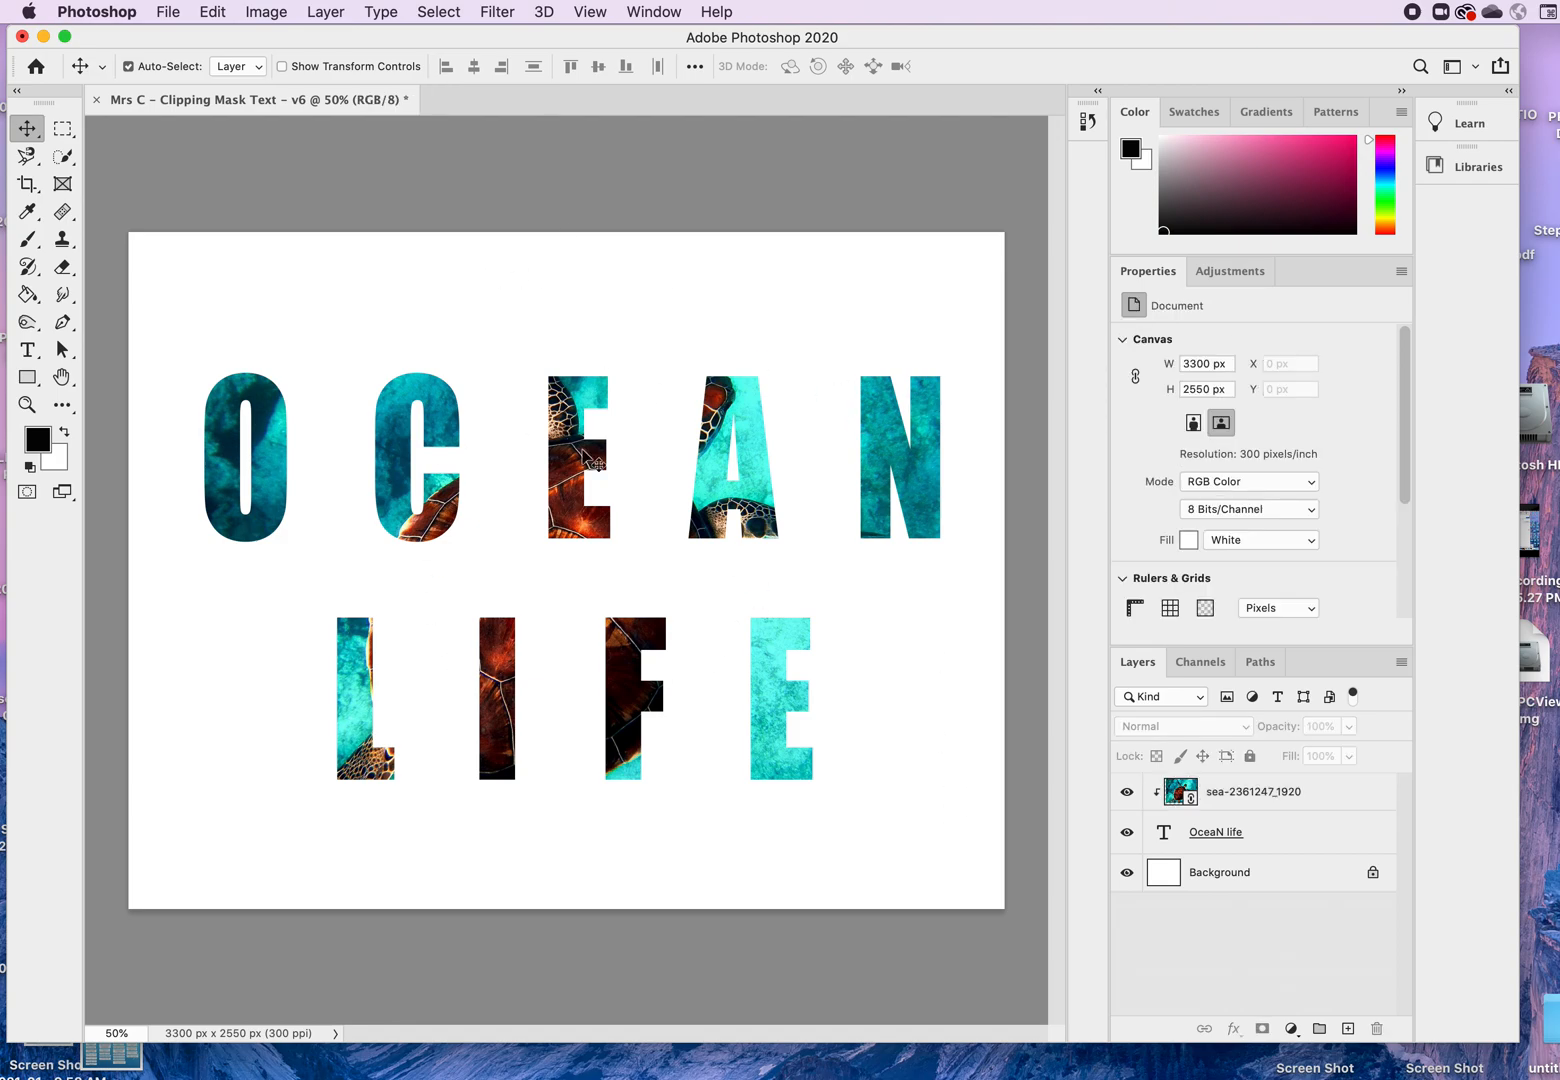
# Step: Place a second embedded copy of the sea turtle photo sea-2361247_1920.jpg into the document
pyautogui.click(167, 13)
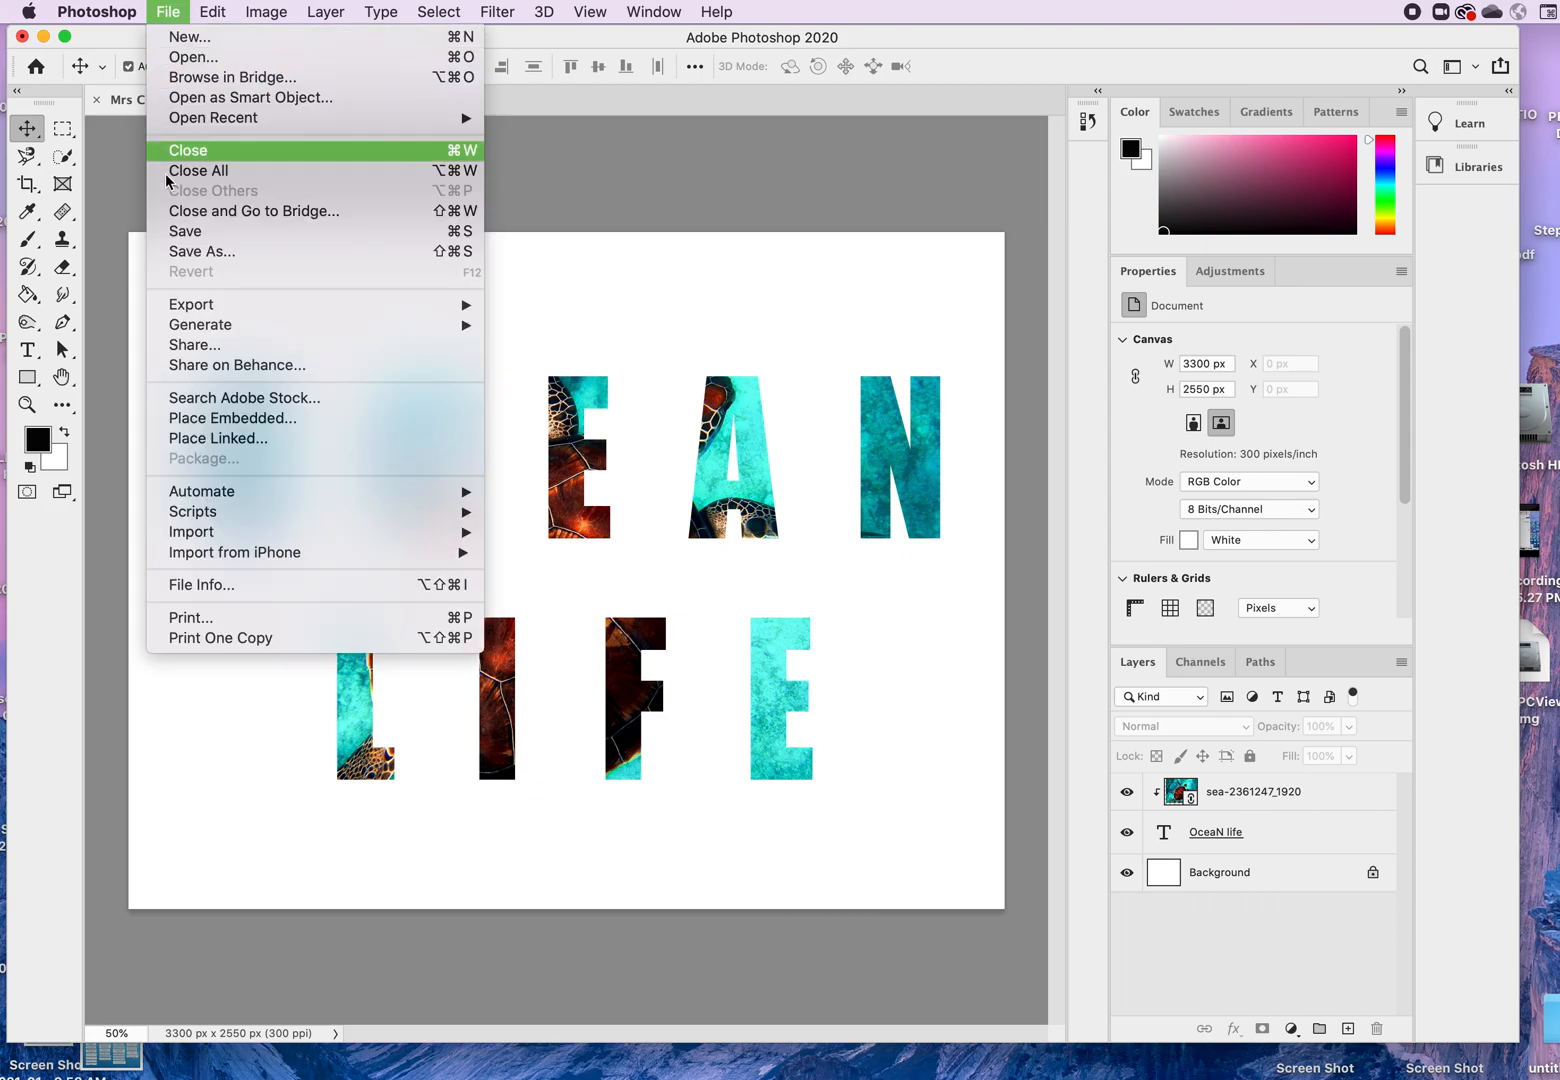
pyautogui.click(222, 420)
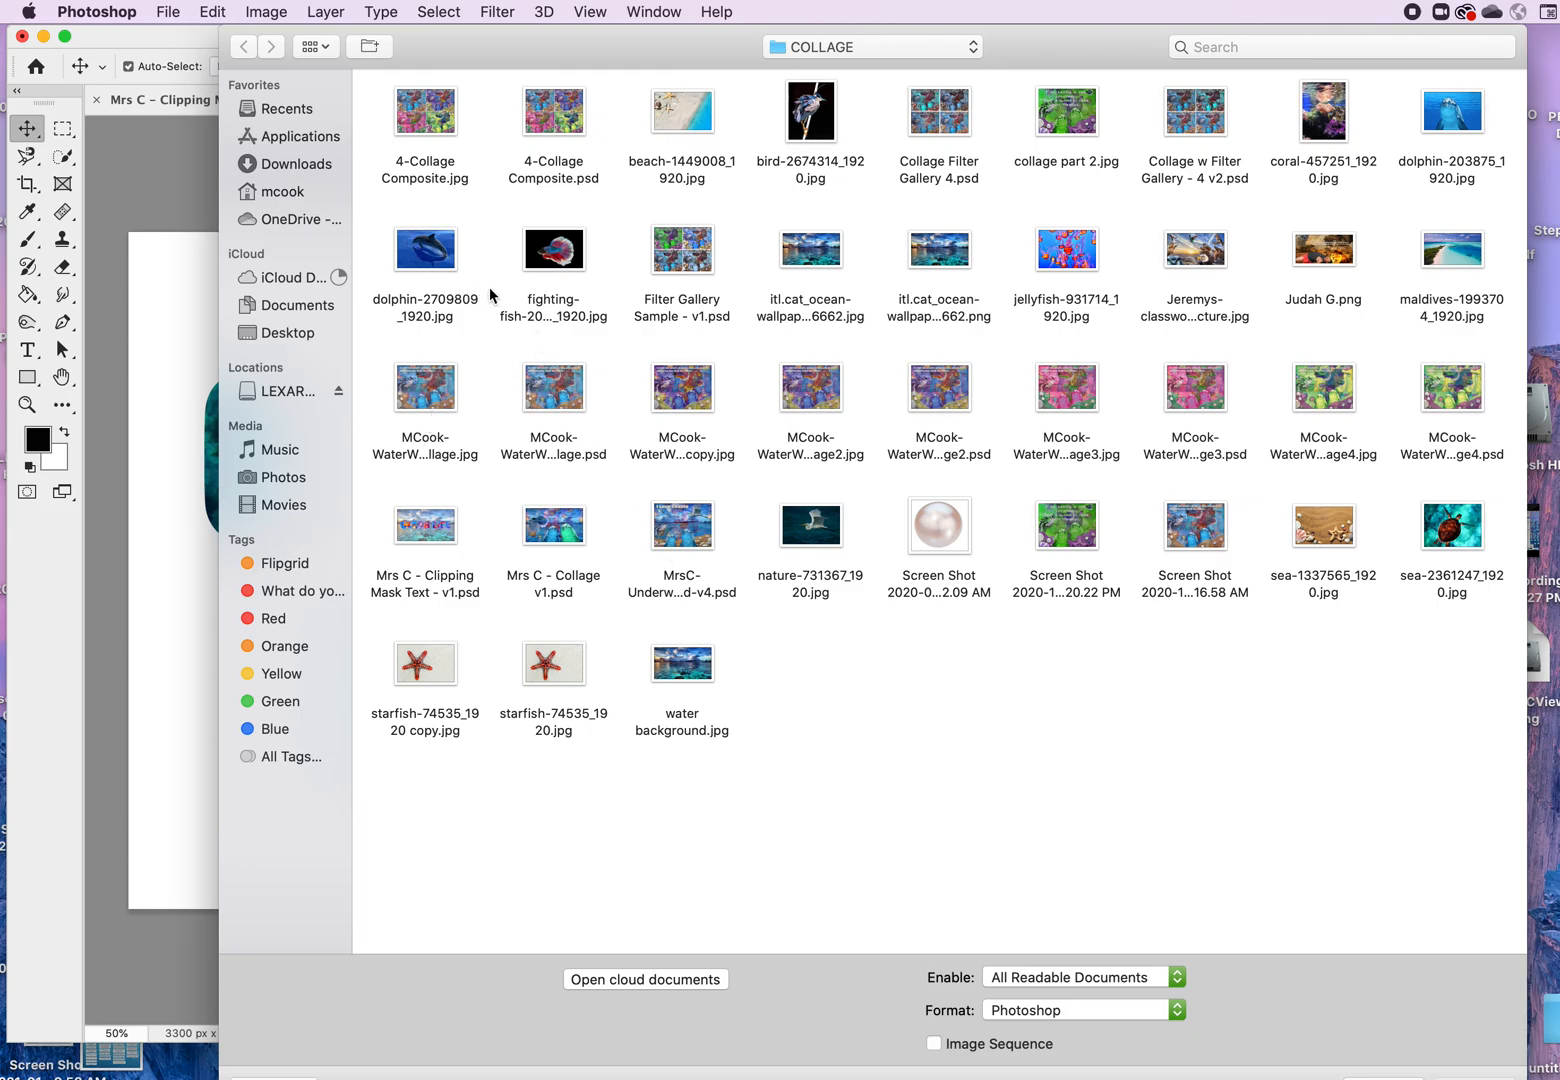
pyautogui.click(1467, 545)
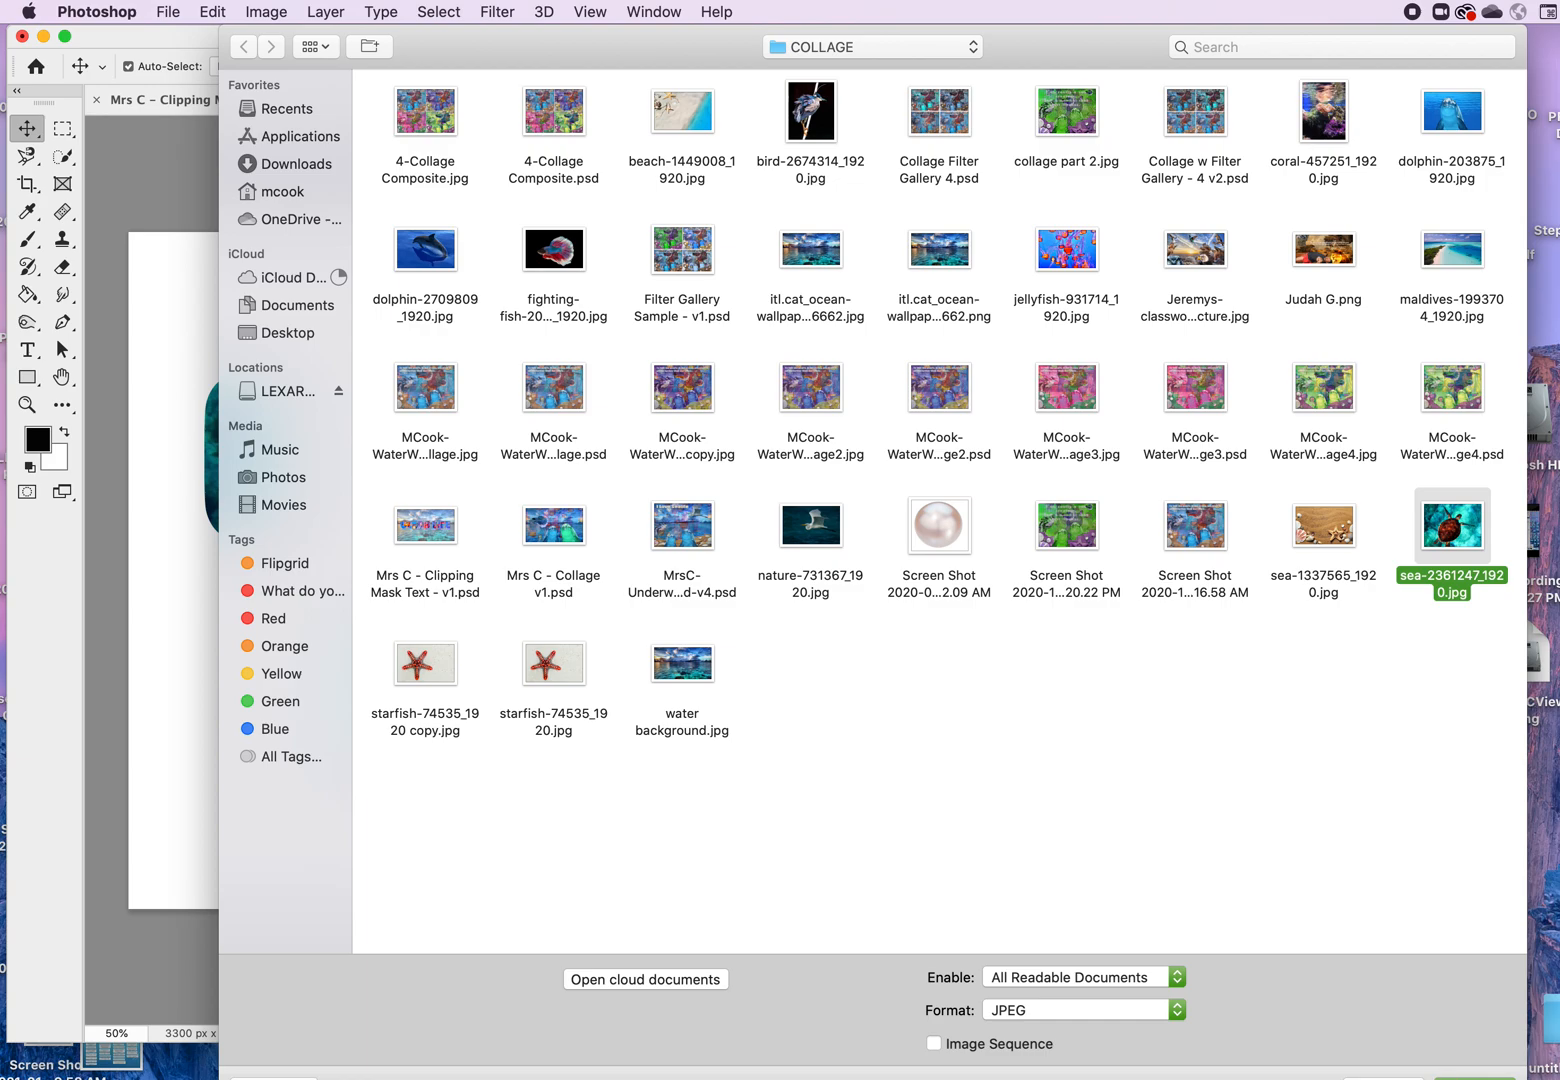
pyautogui.press('Return')
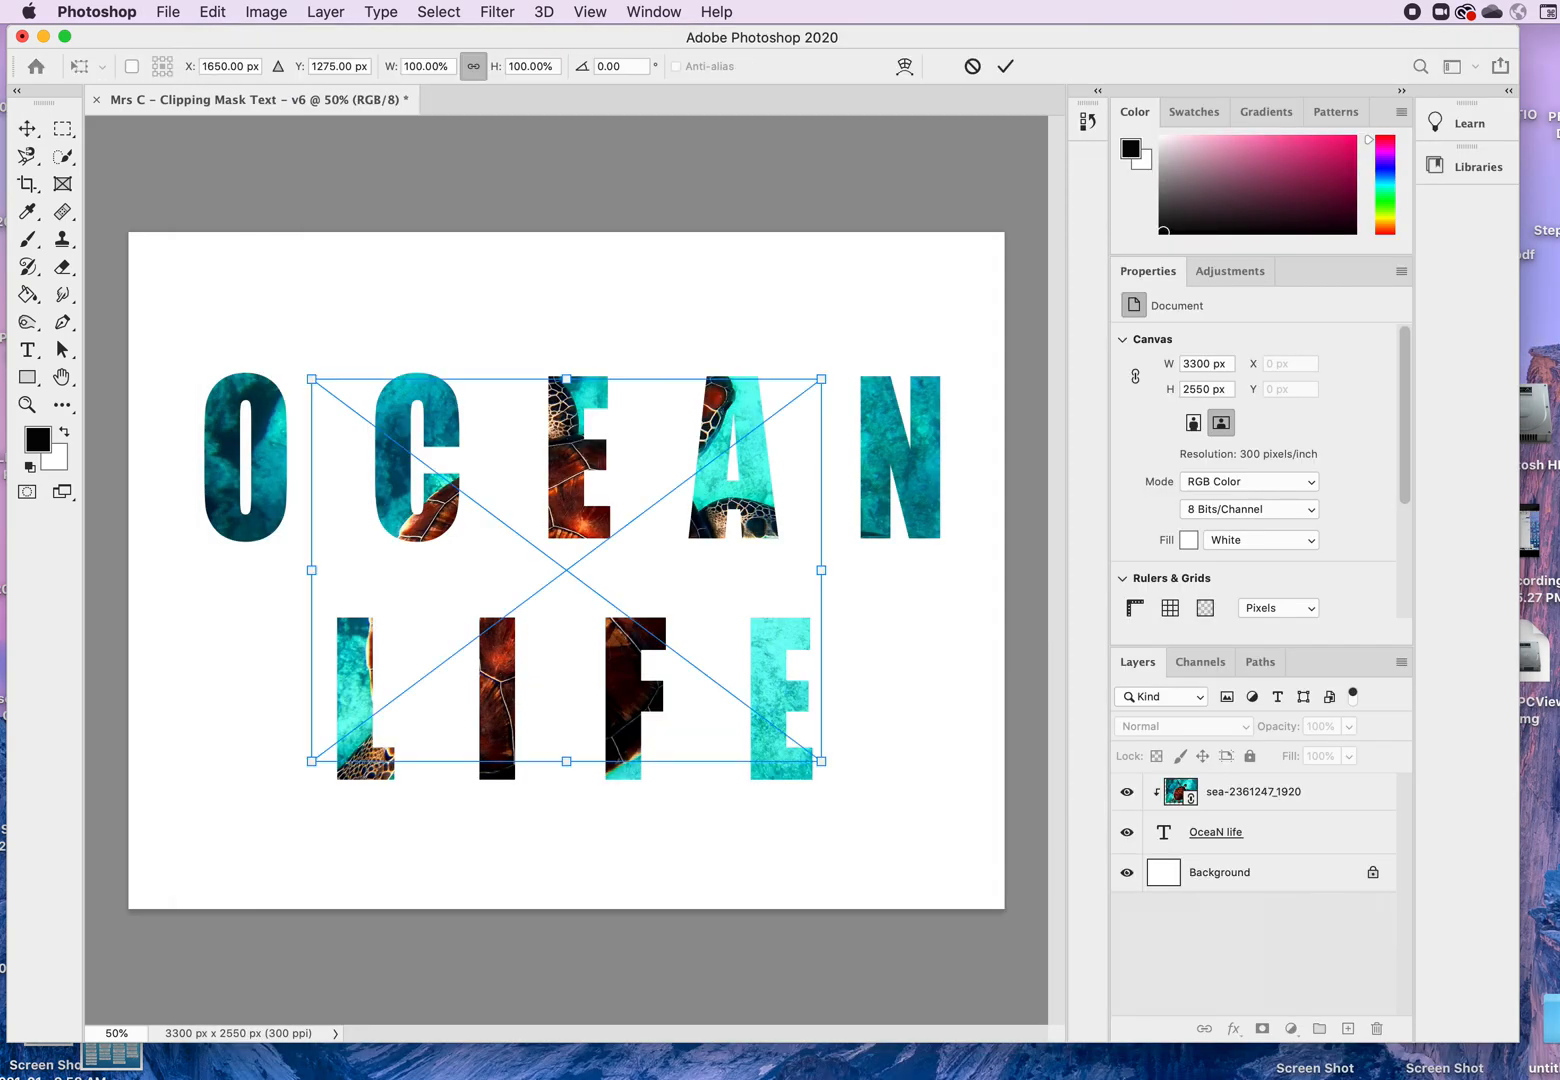
# Step: Scale the newly placed turtle photo proportionally to about 178% so it covers the whole canvas
pyautogui.moveTo(821, 763); pyautogui.dragTo(1010, 902)
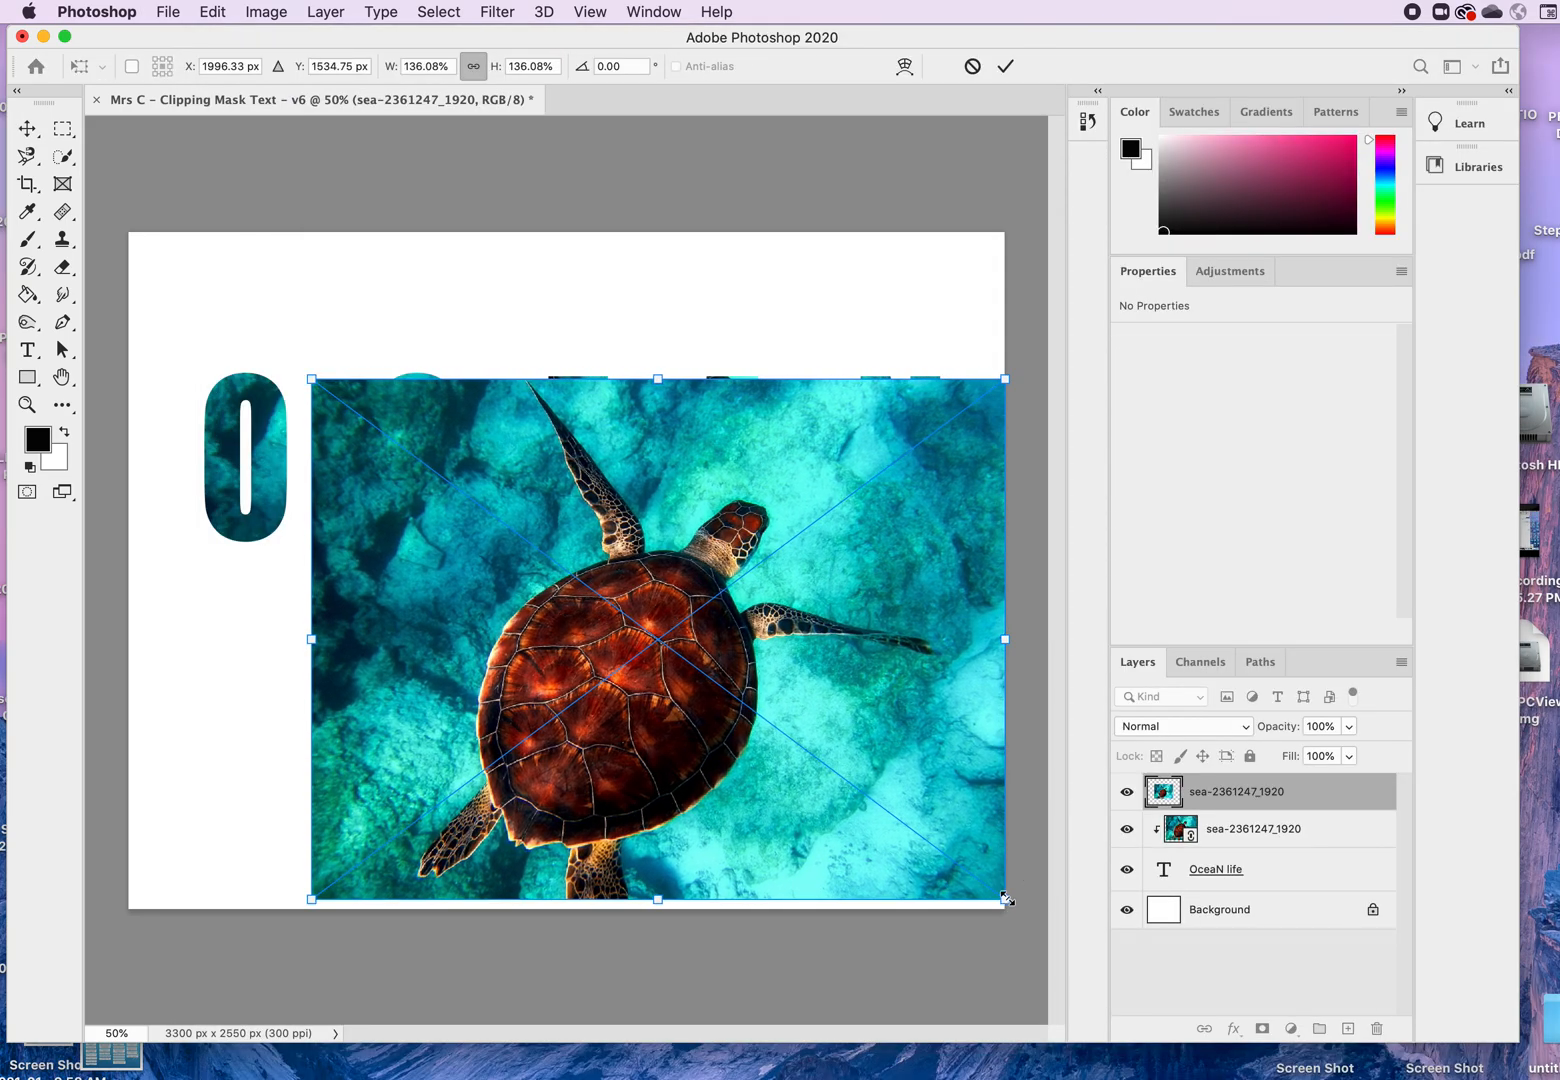
pyautogui.moveTo(309, 379); pyautogui.dragTo(107, 236)
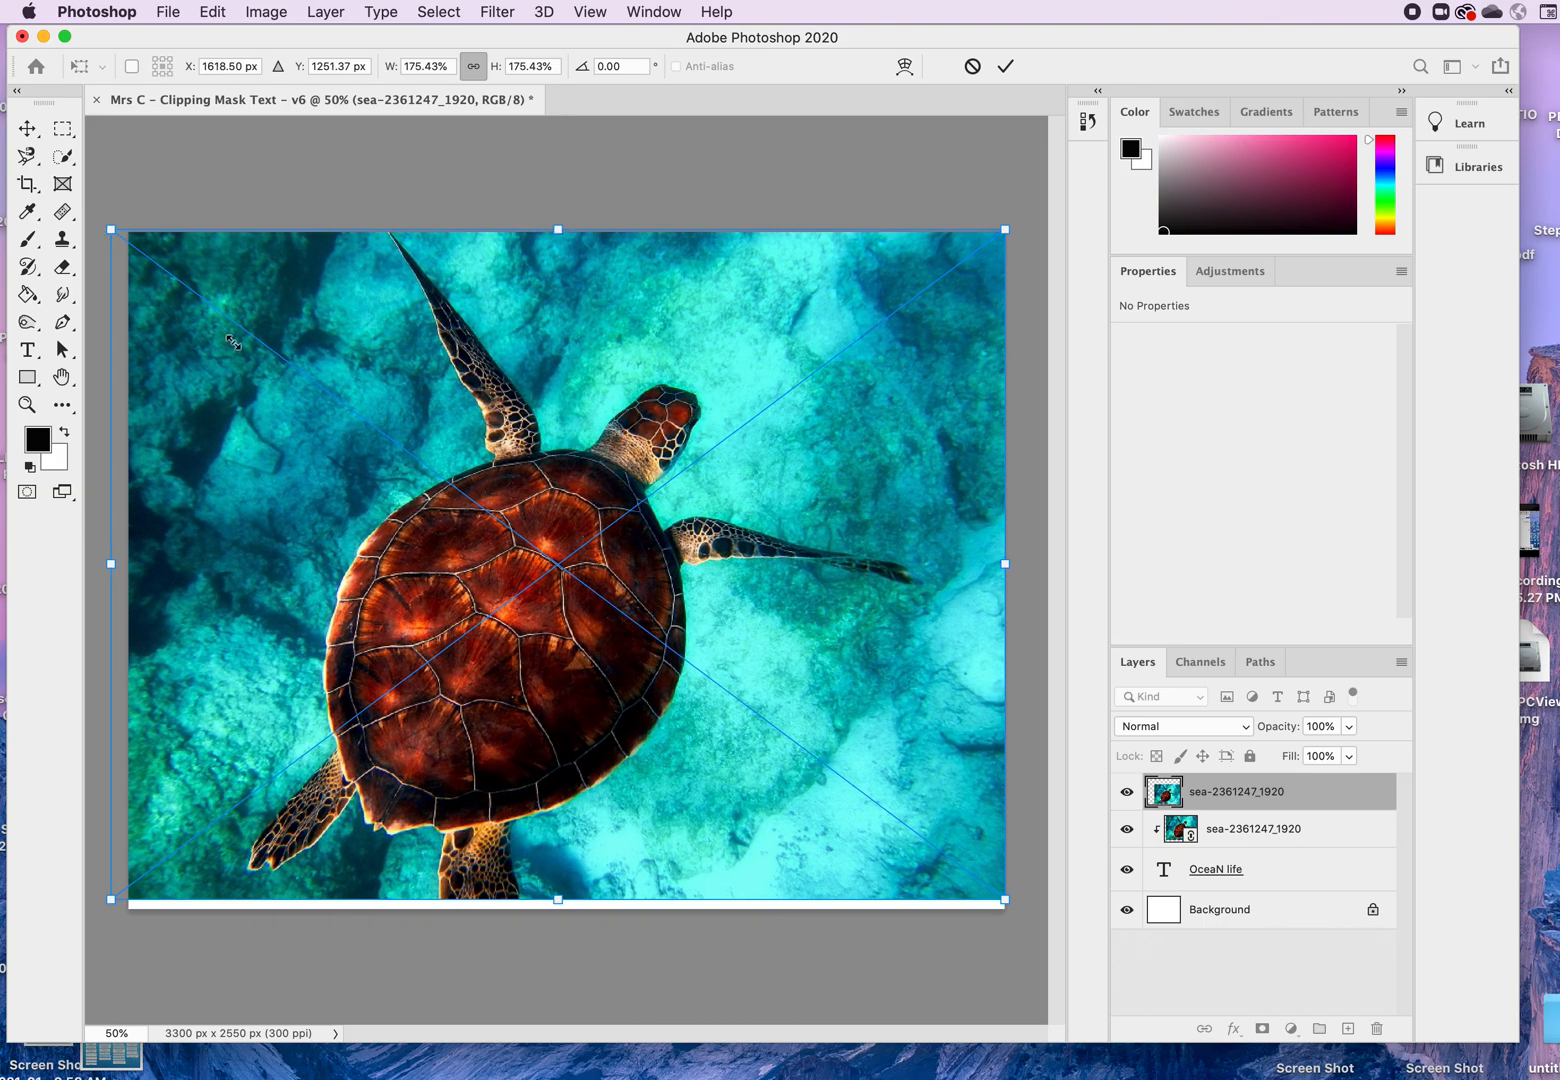
pyautogui.moveTo(1000, 897); pyautogui.dragTo(1013, 909)
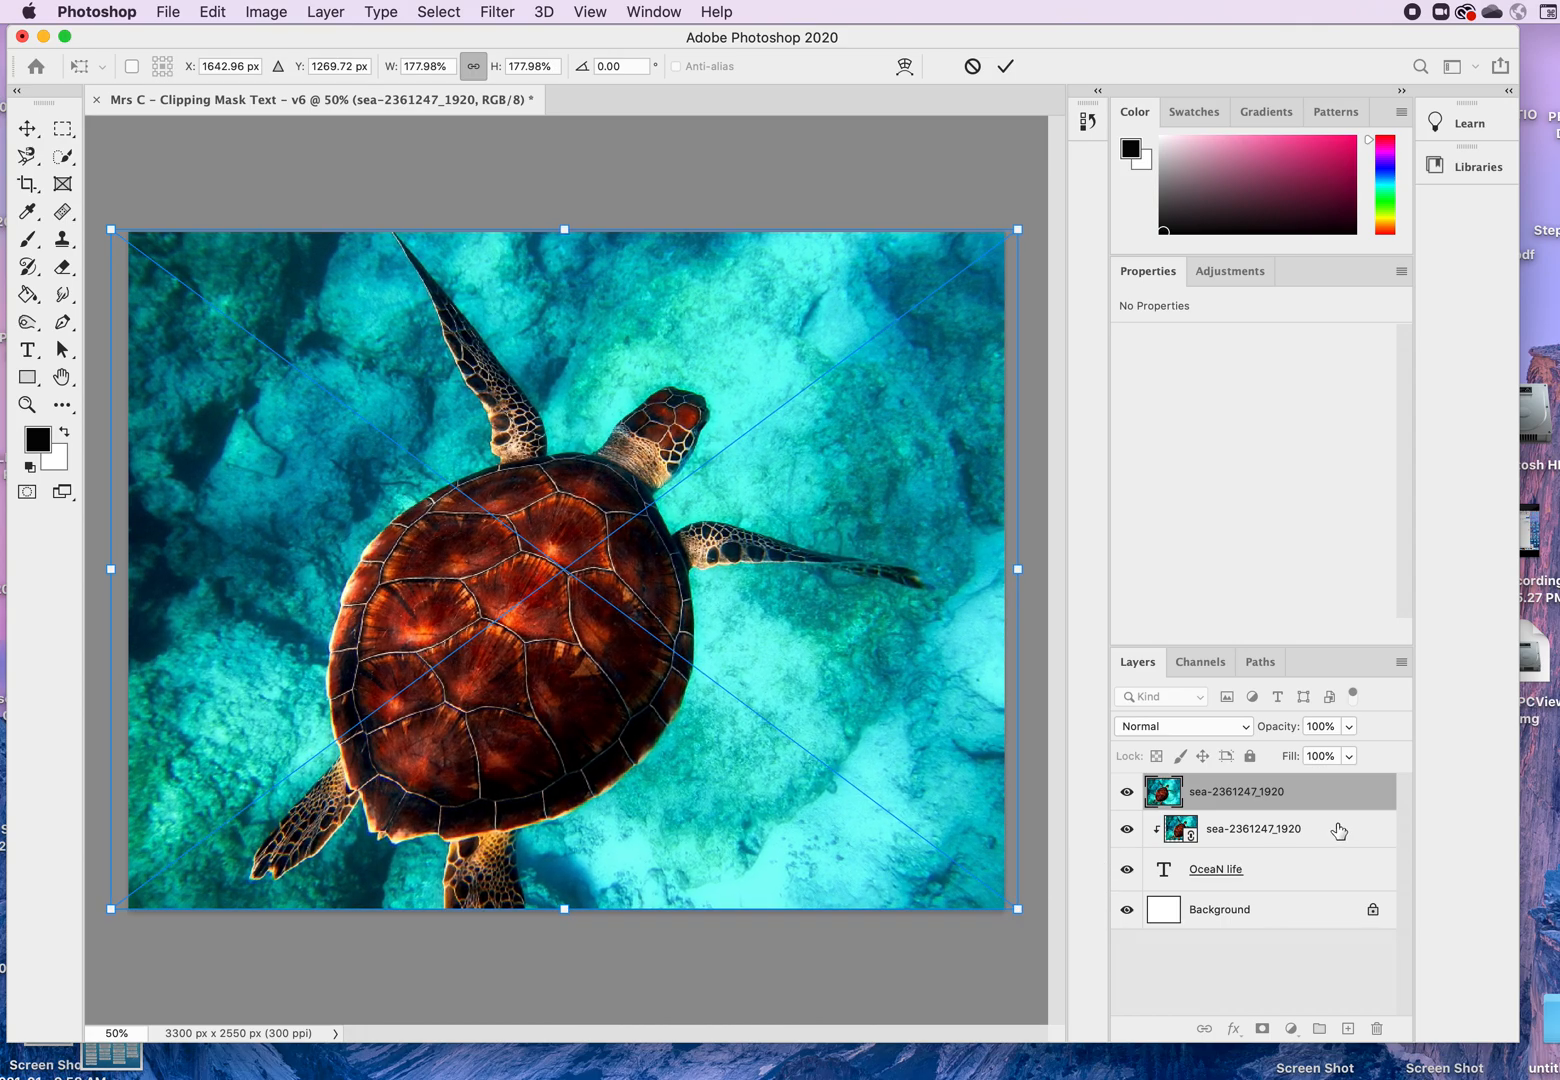
# Step: Move the new turtle layer directly below the OCEAN LIFE text layer, and shift the clipped photo to about X -9 px, Y 22 px
pyautogui.moveTo(1206, 793); pyautogui.dragTo(1208, 880)
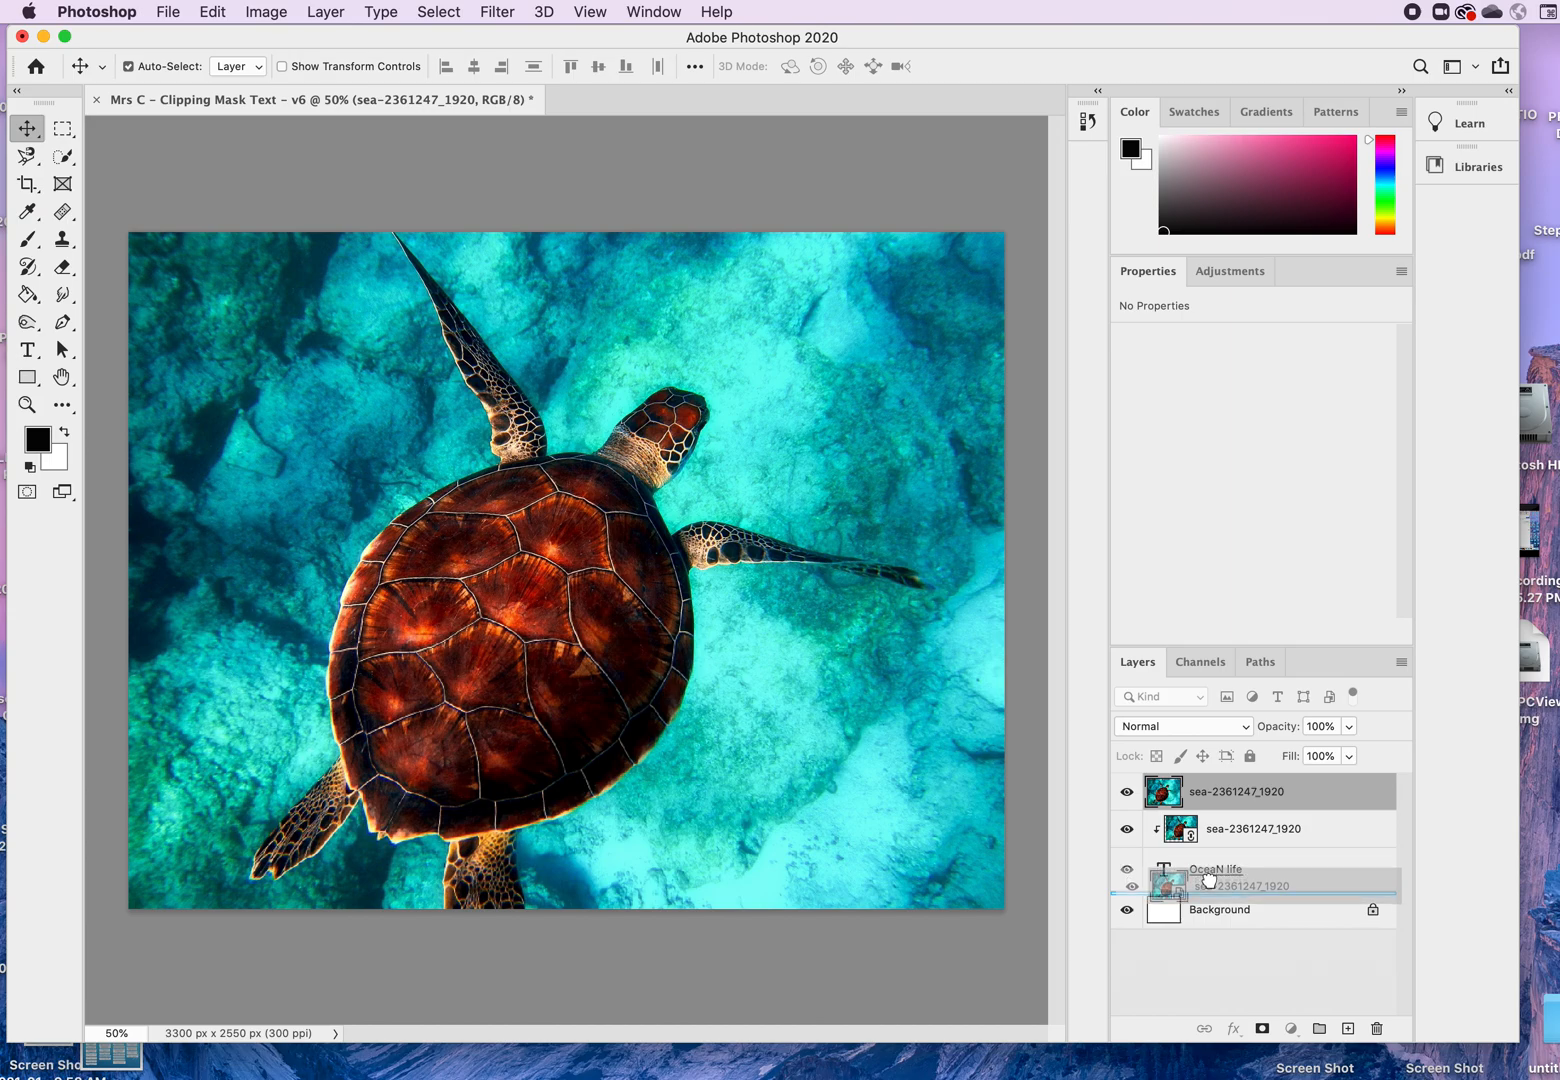
pyautogui.moveTo(1208, 880); pyautogui.dragTo(1208, 882)
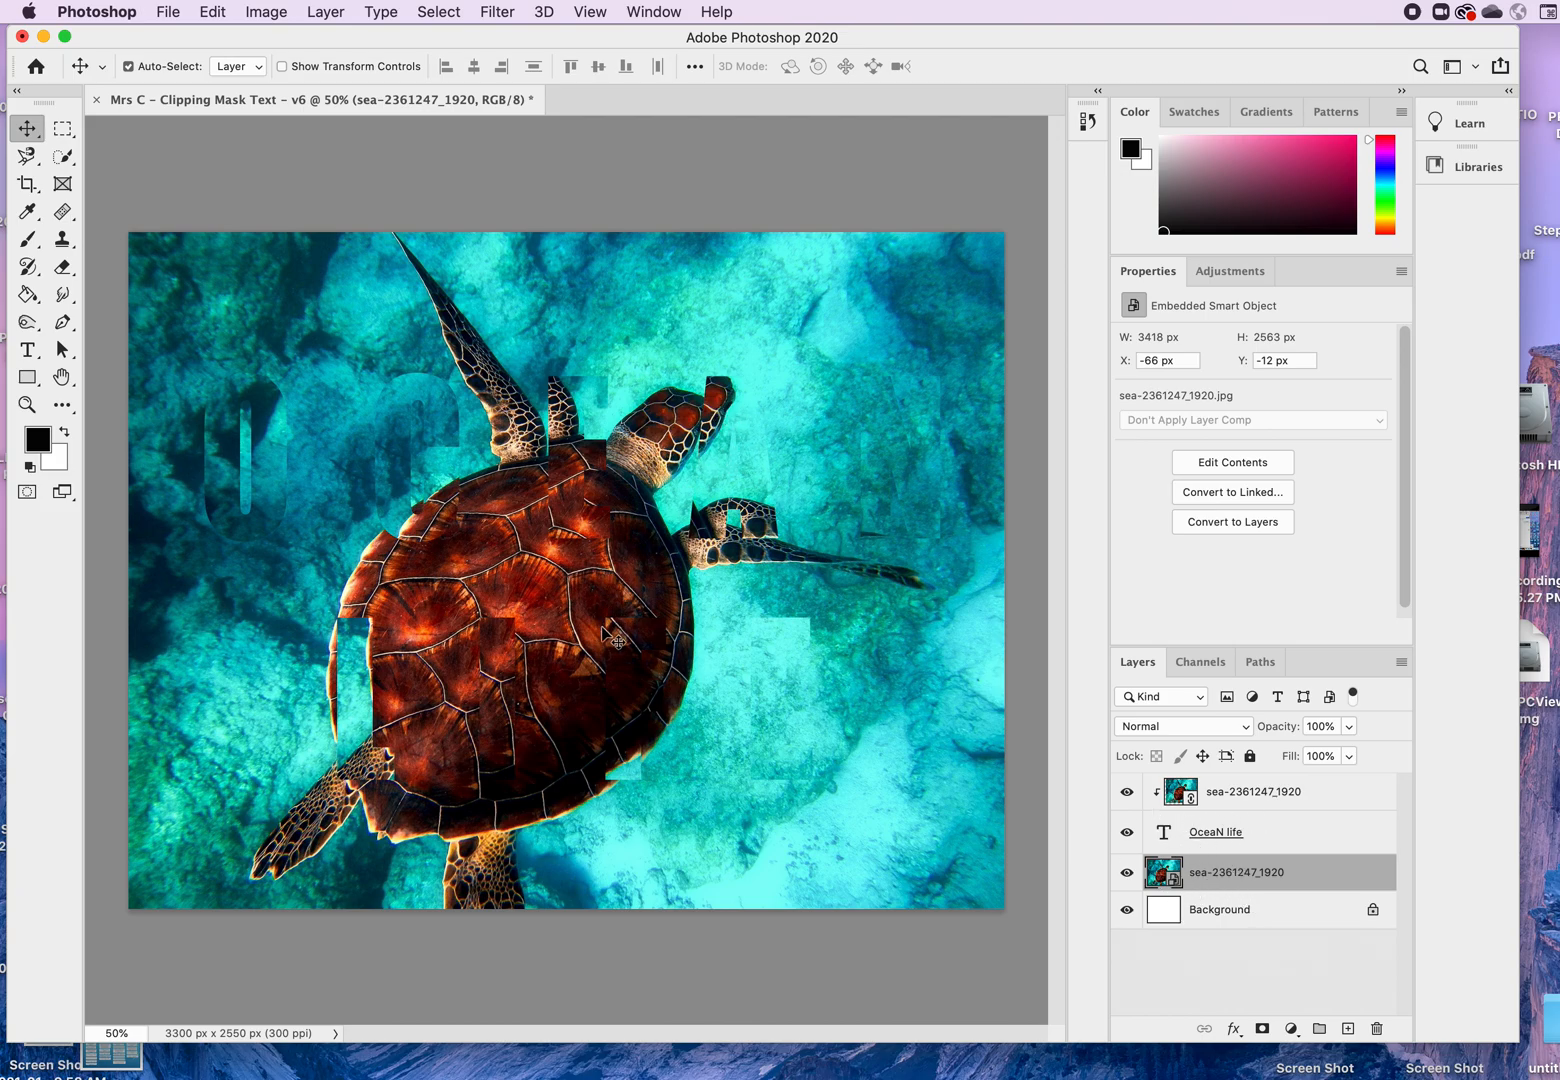
pyautogui.moveTo(604, 628); pyautogui.dragTo(572, 656)
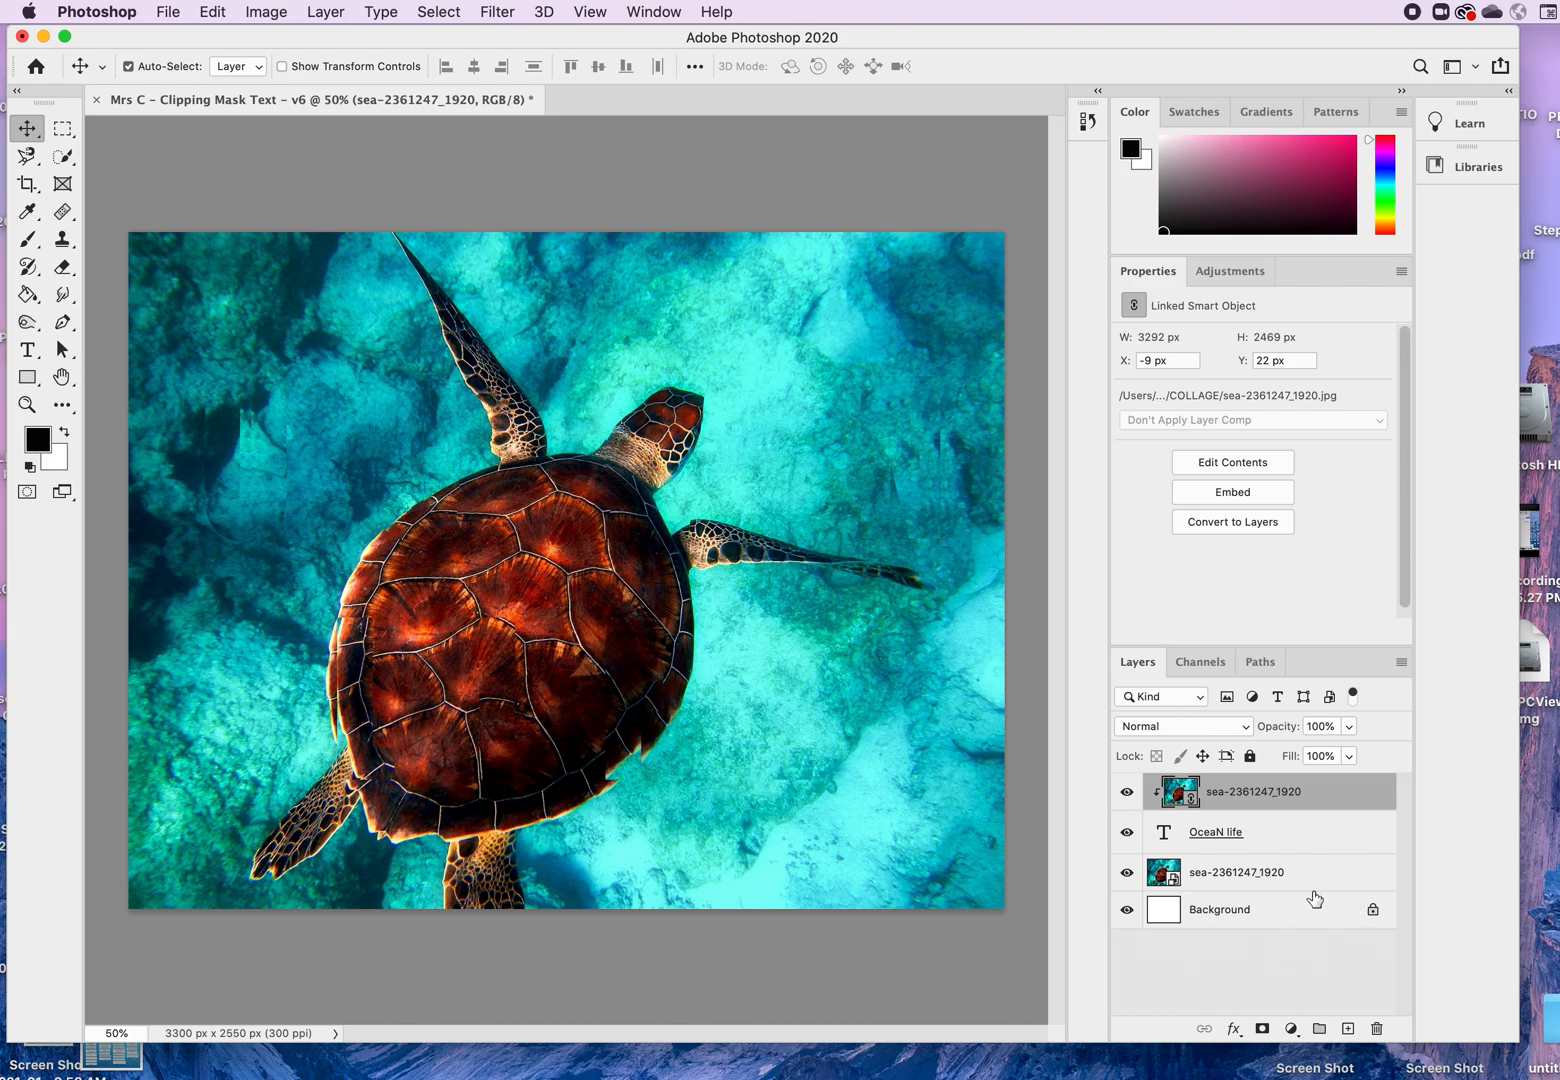
# Step: Set the opacity of the background turtle photo layer to 36%, keeping the Normal blending mode
pyautogui.click(1251, 874)
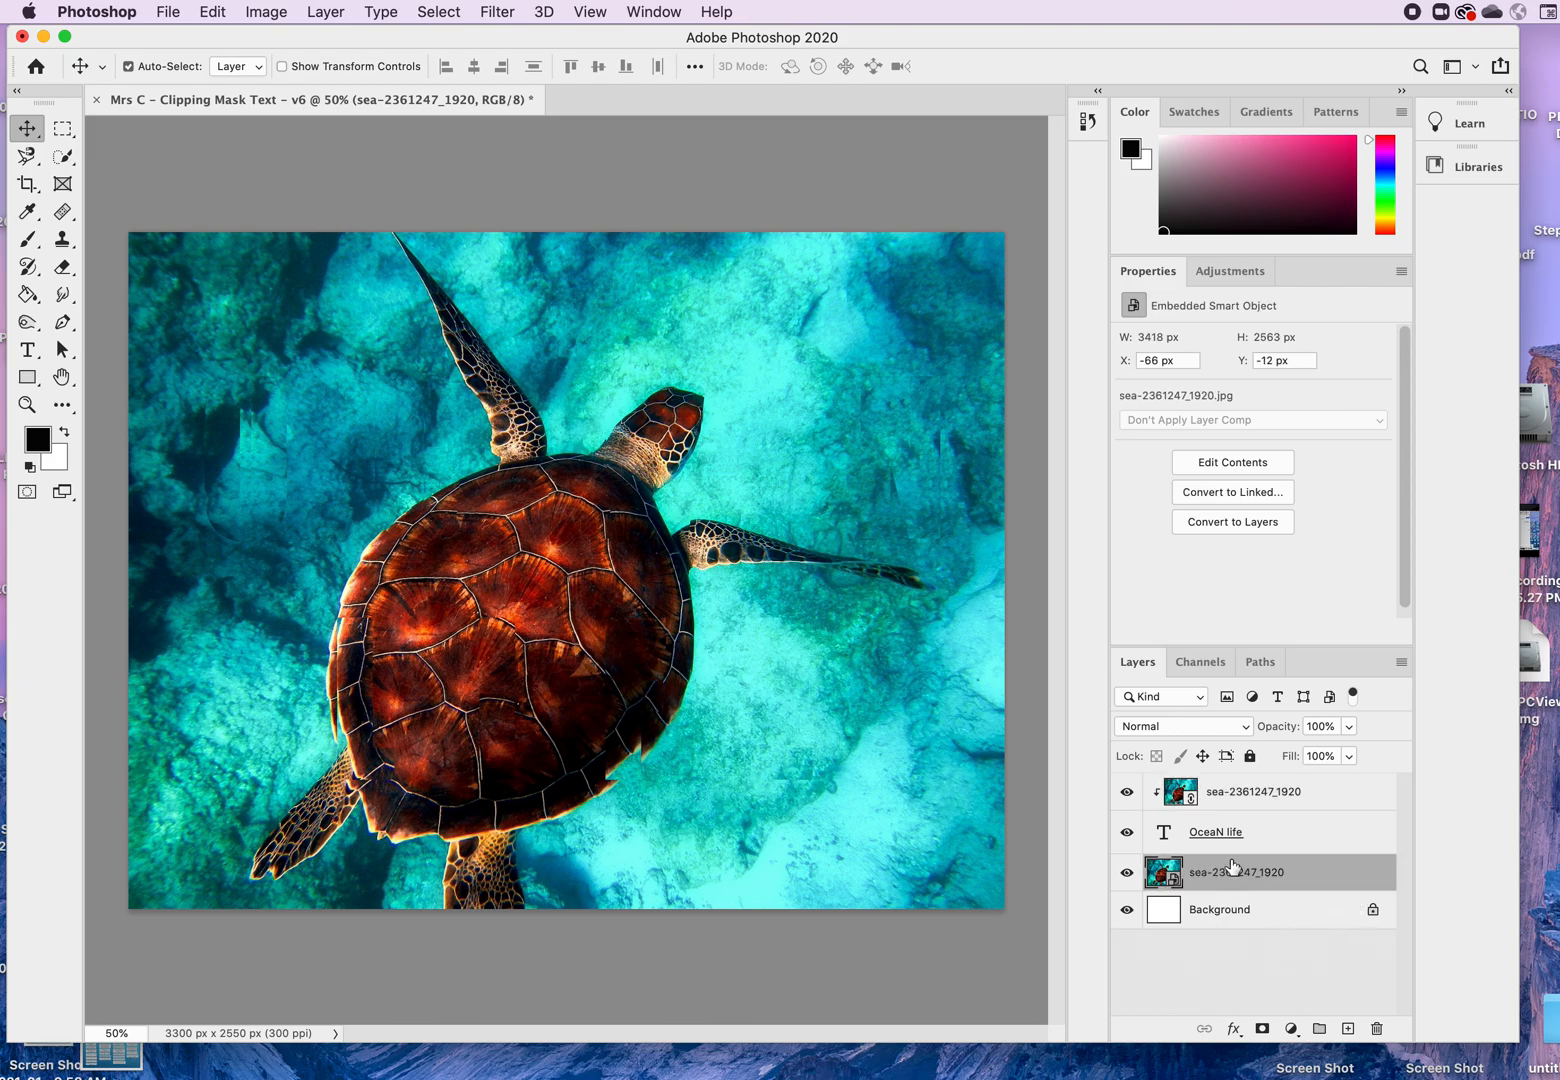
pyautogui.click(1348, 727)
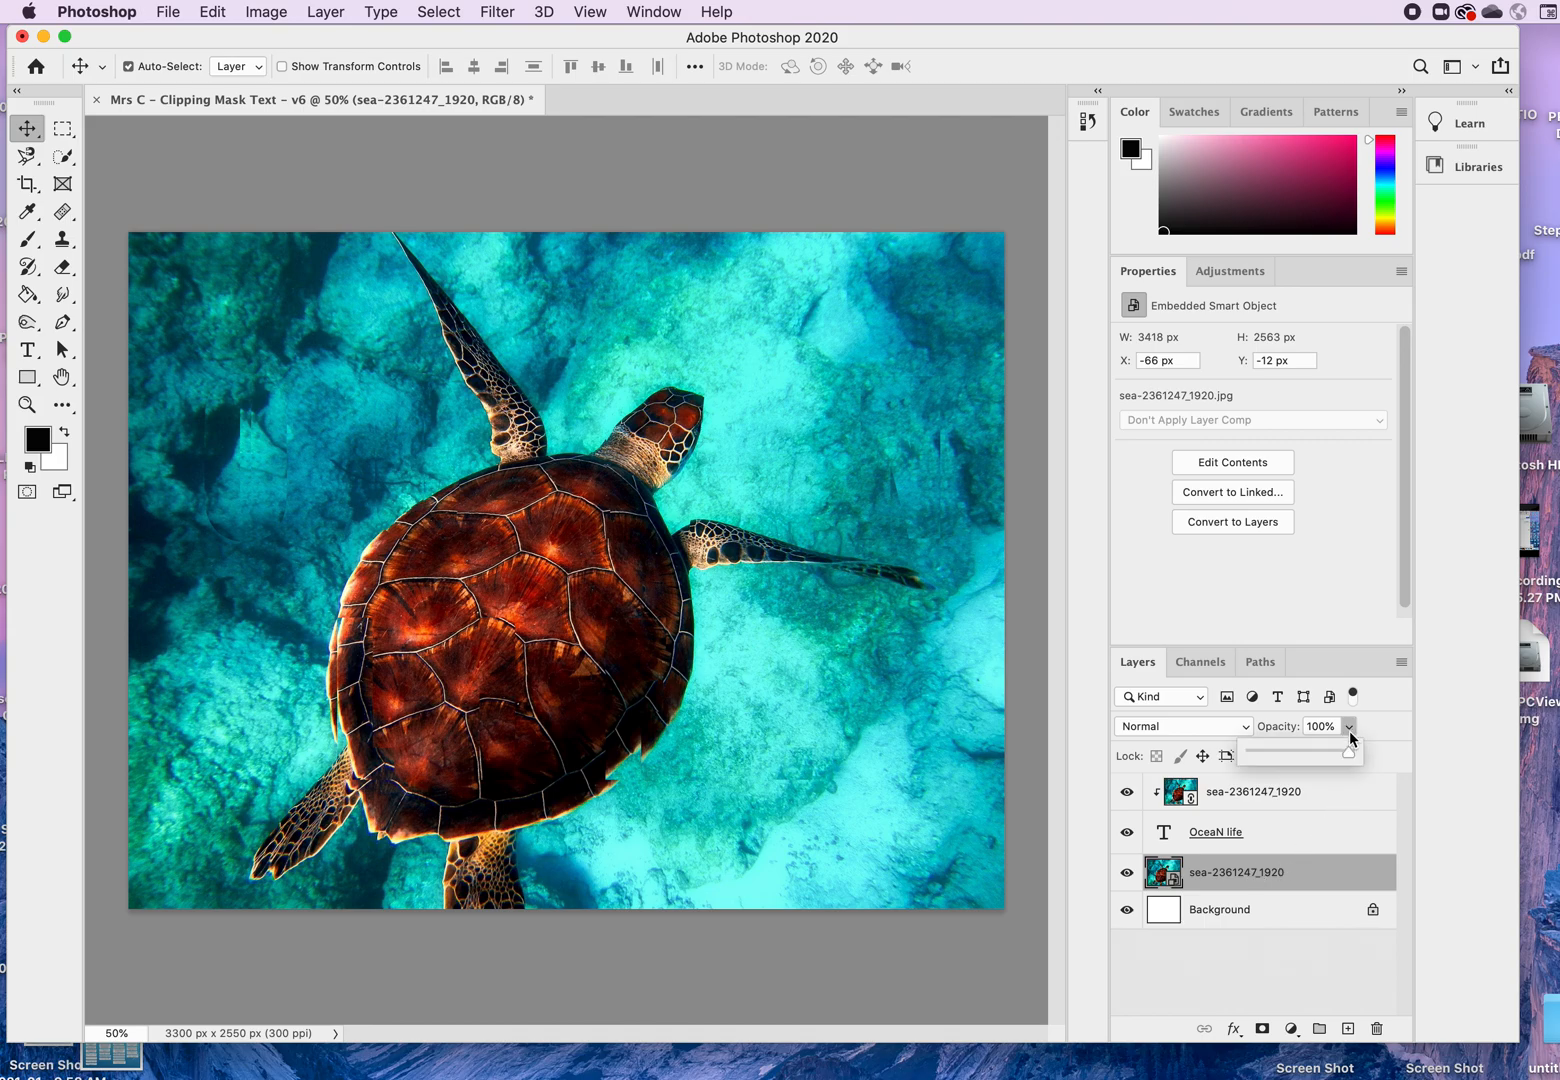
pyautogui.moveTo(1291, 758); pyautogui.dragTo(1290, 758)
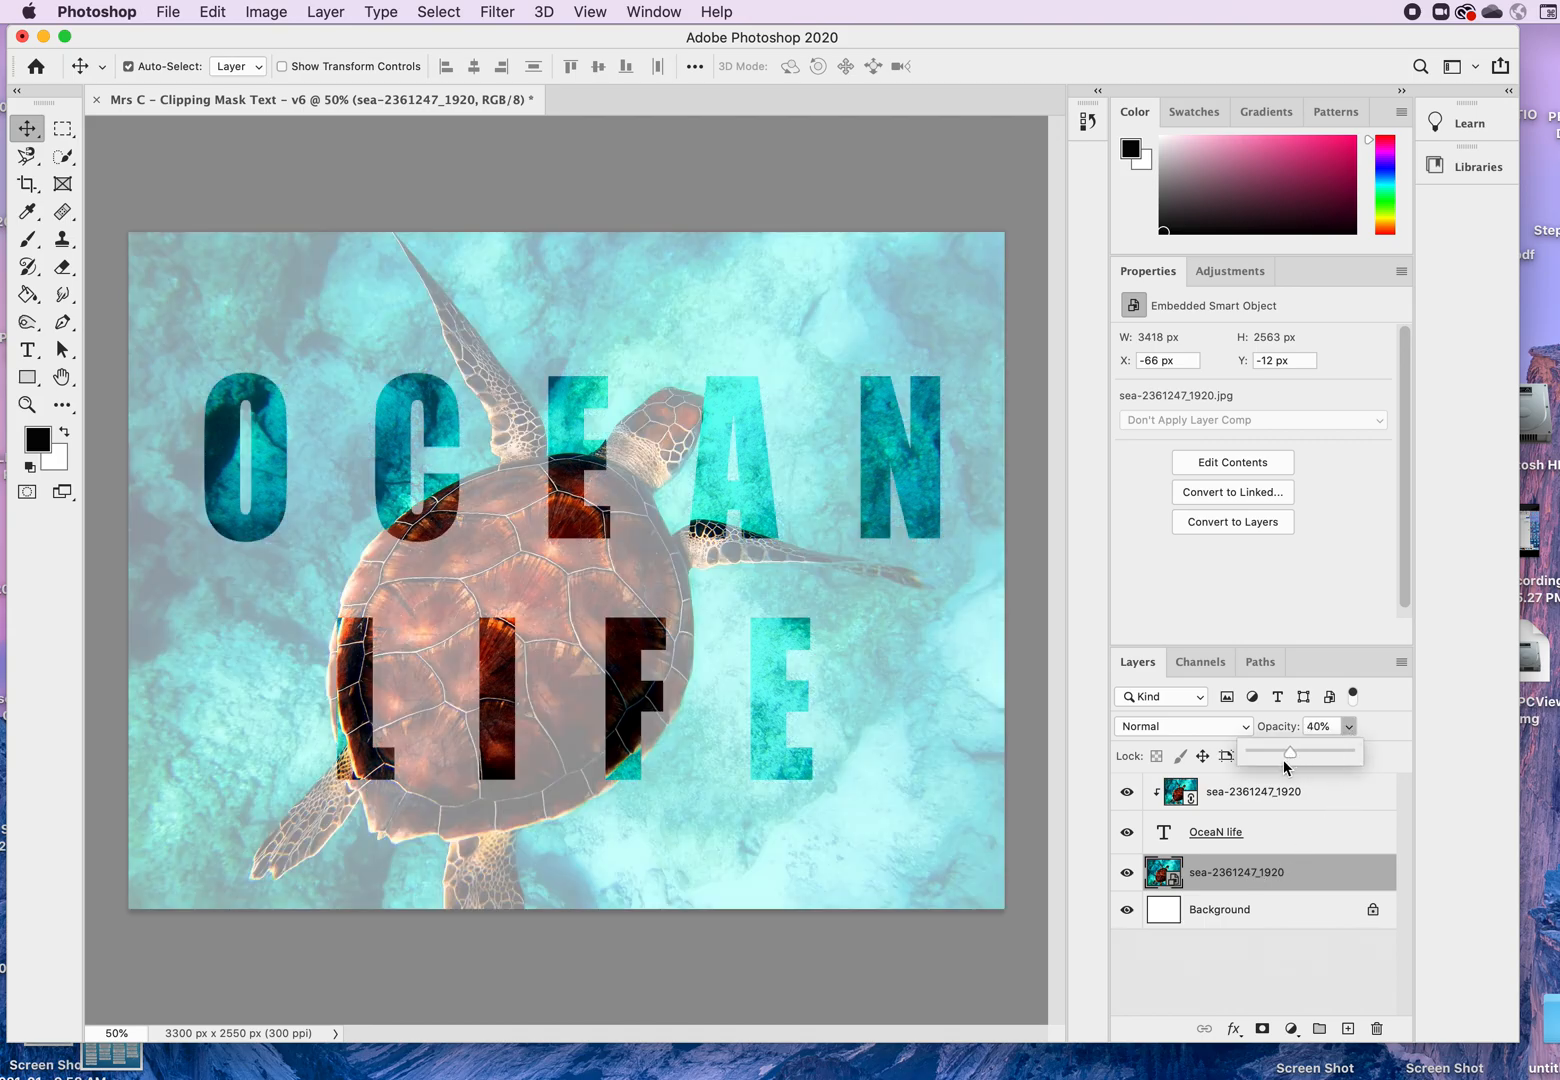
pyautogui.moveTo(1289, 752); pyautogui.dragTo(1288, 758)
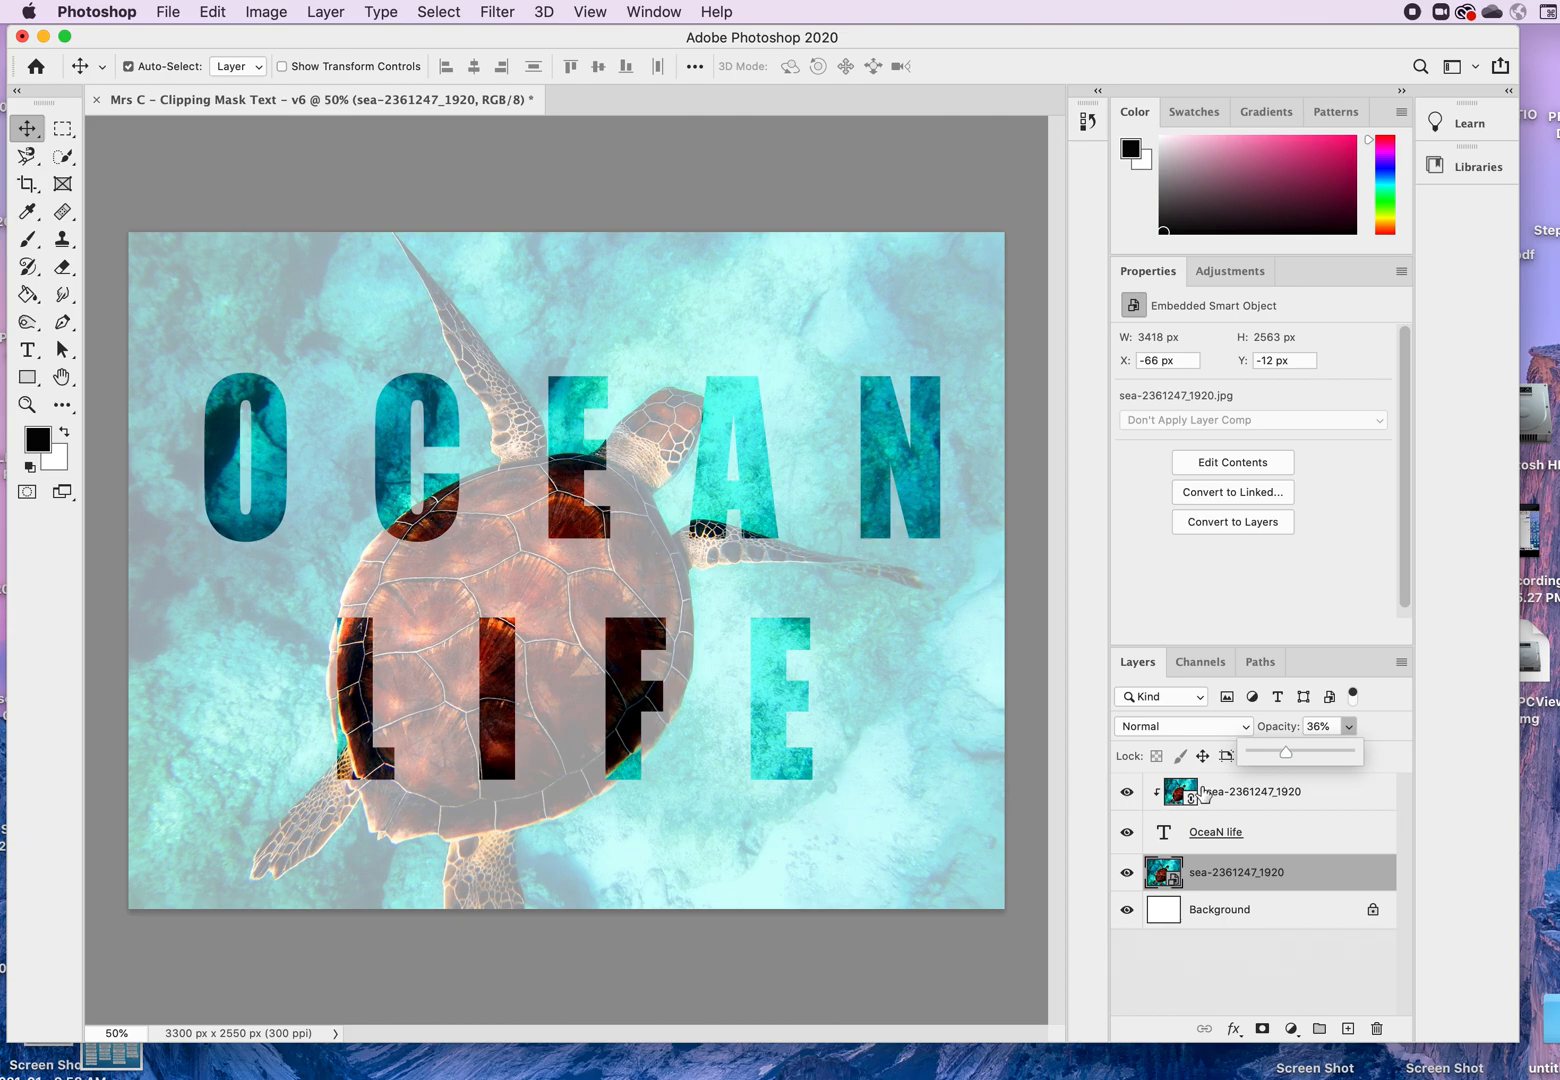
pyautogui.click(1246, 728)
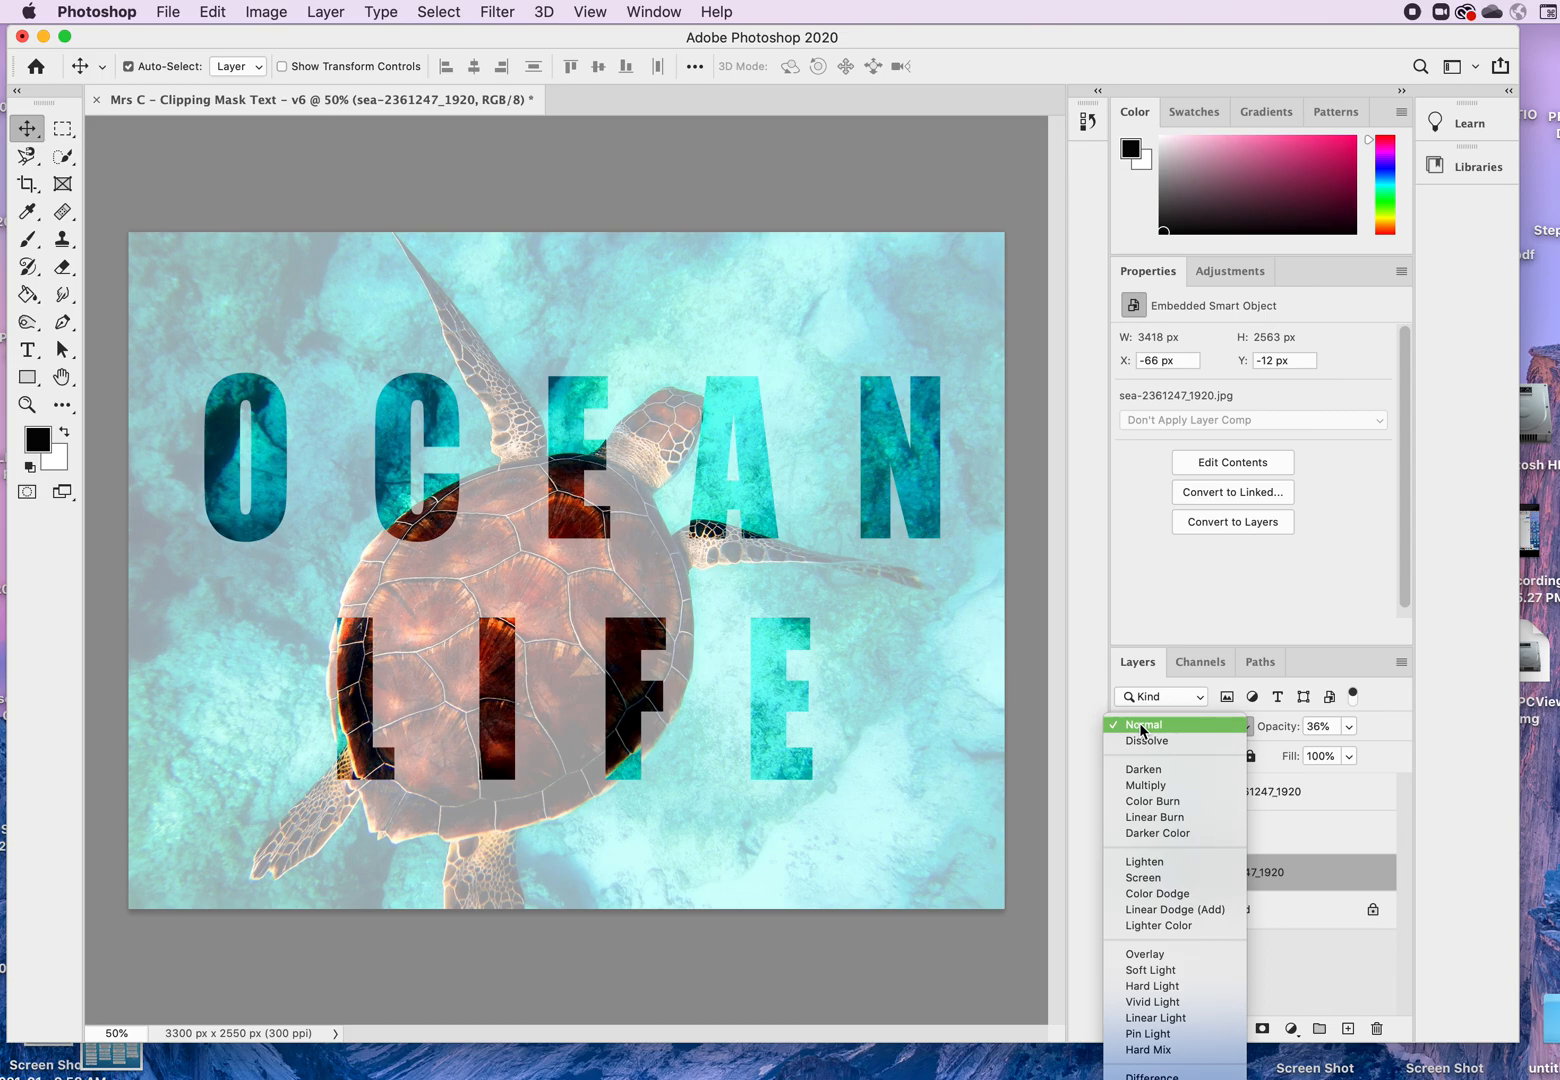
pyautogui.click(1141, 729)
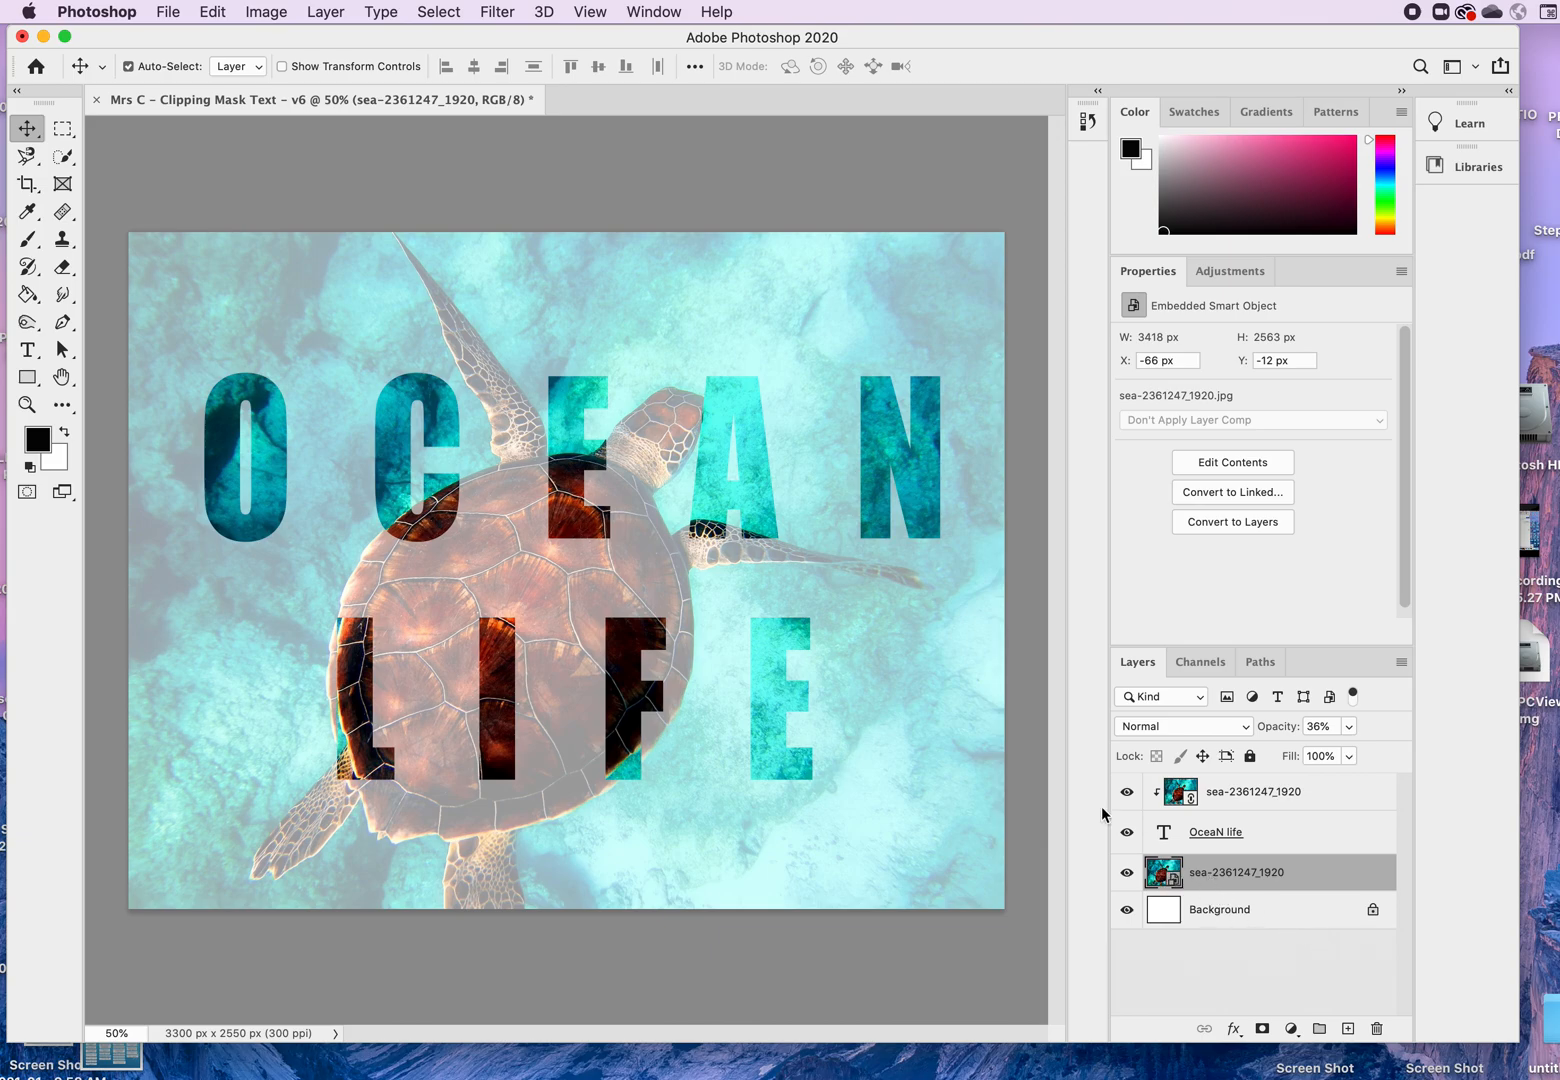
# Step: Try a Hue/Saturation adjustment layer clipped to the background turtle photo, and delete the adjustment layer
pyautogui.click(328, 14)
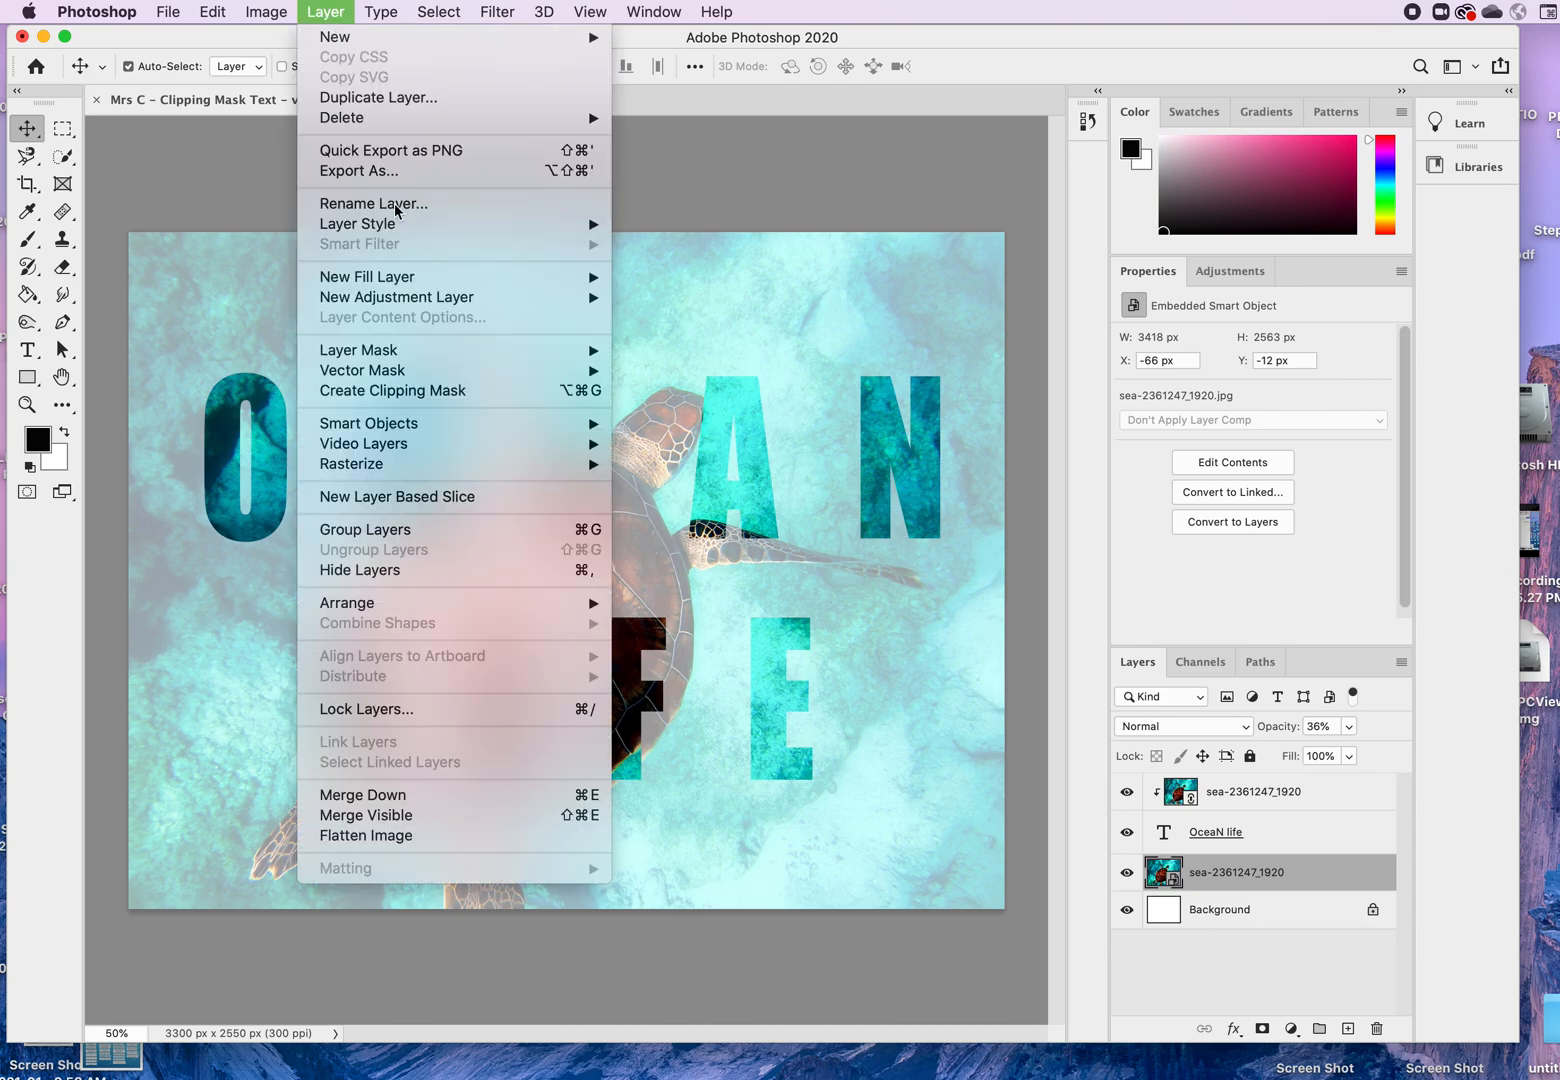
pyautogui.moveTo(405, 298)
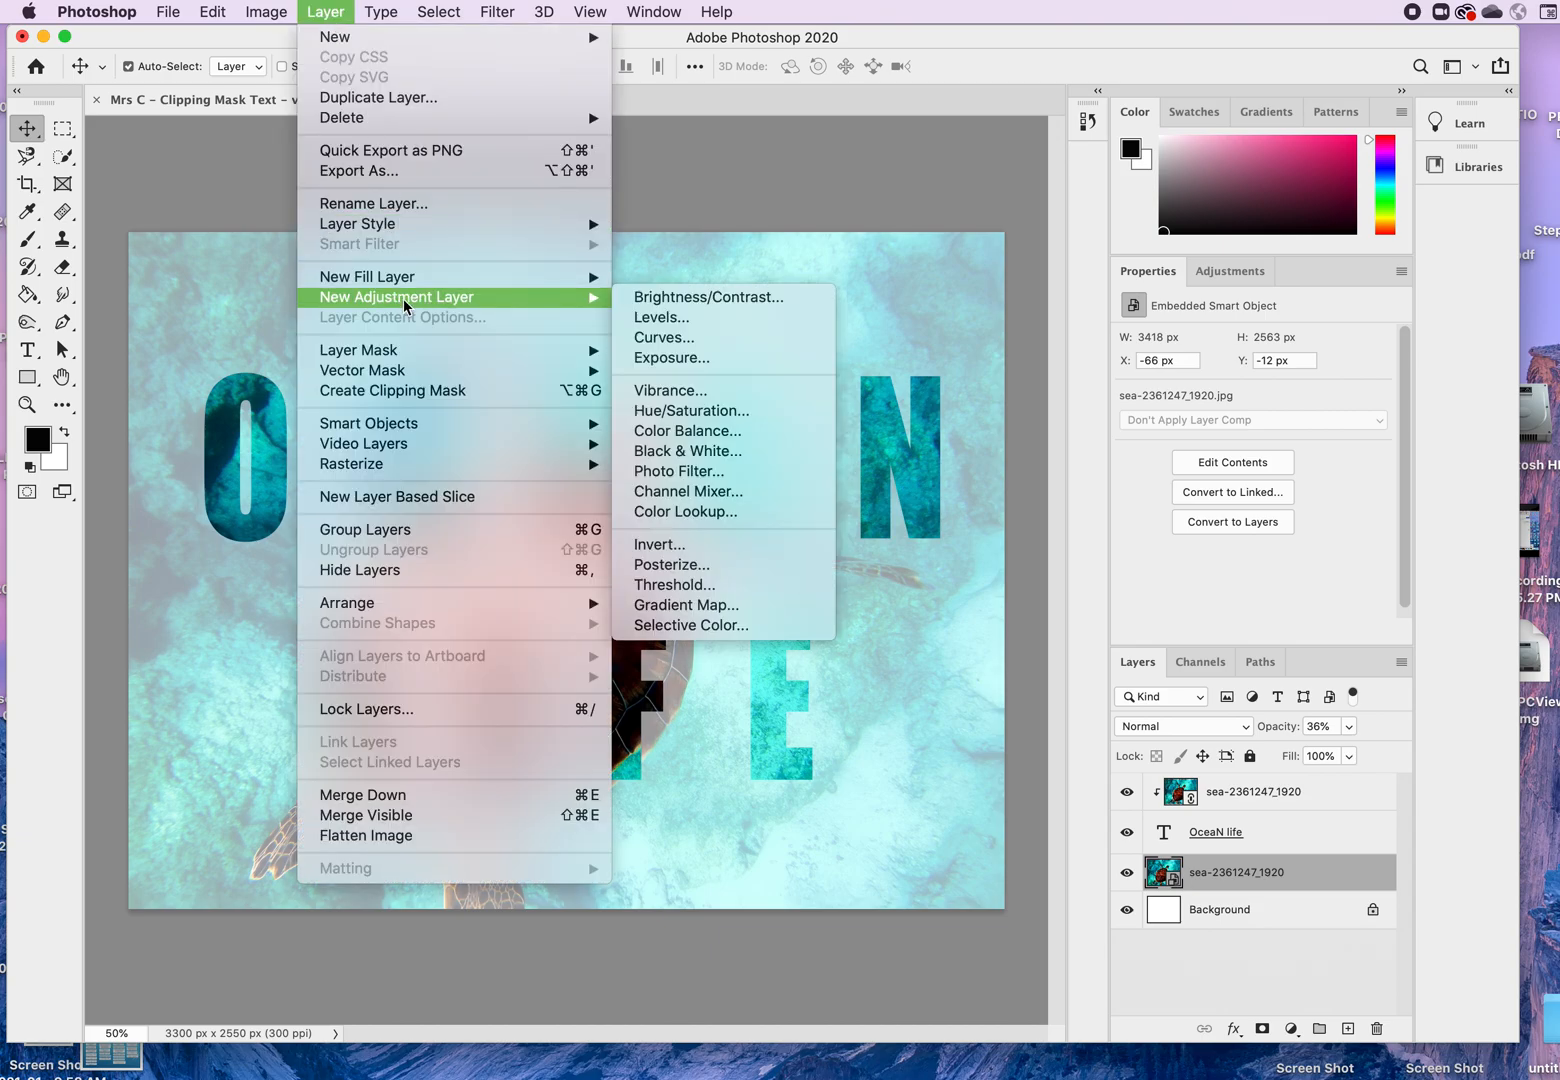
pyautogui.click(760, 410)
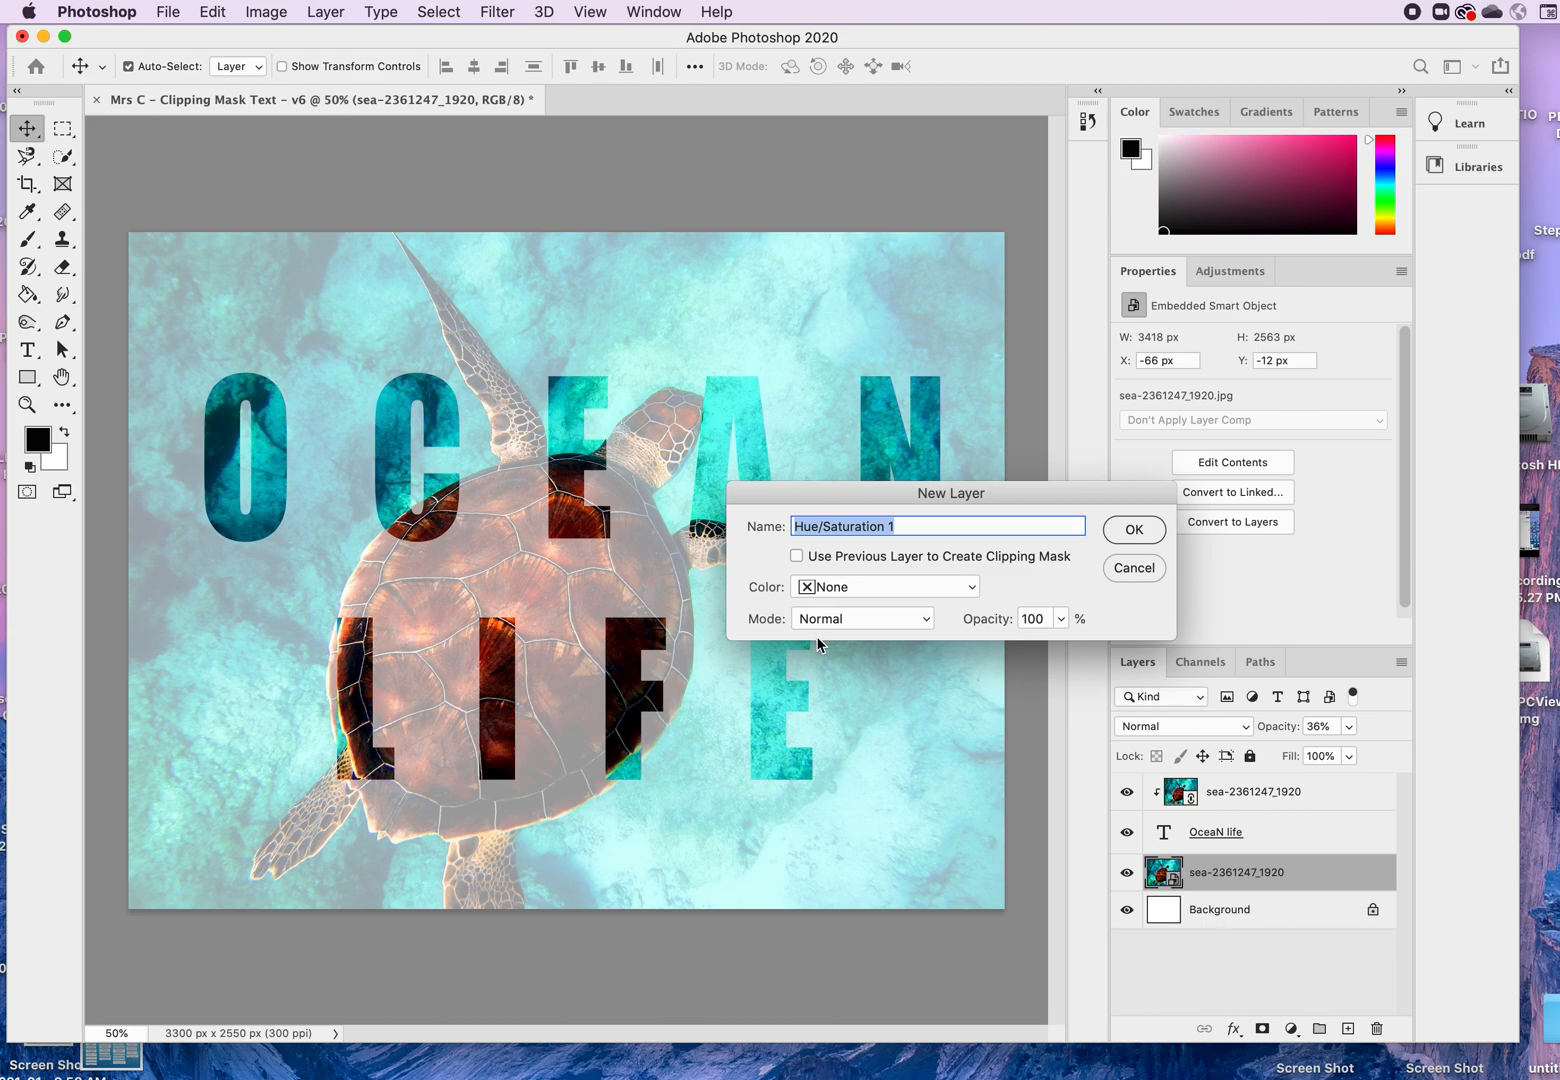
pyautogui.click(797, 557)
pyautogui.click(1134, 531)
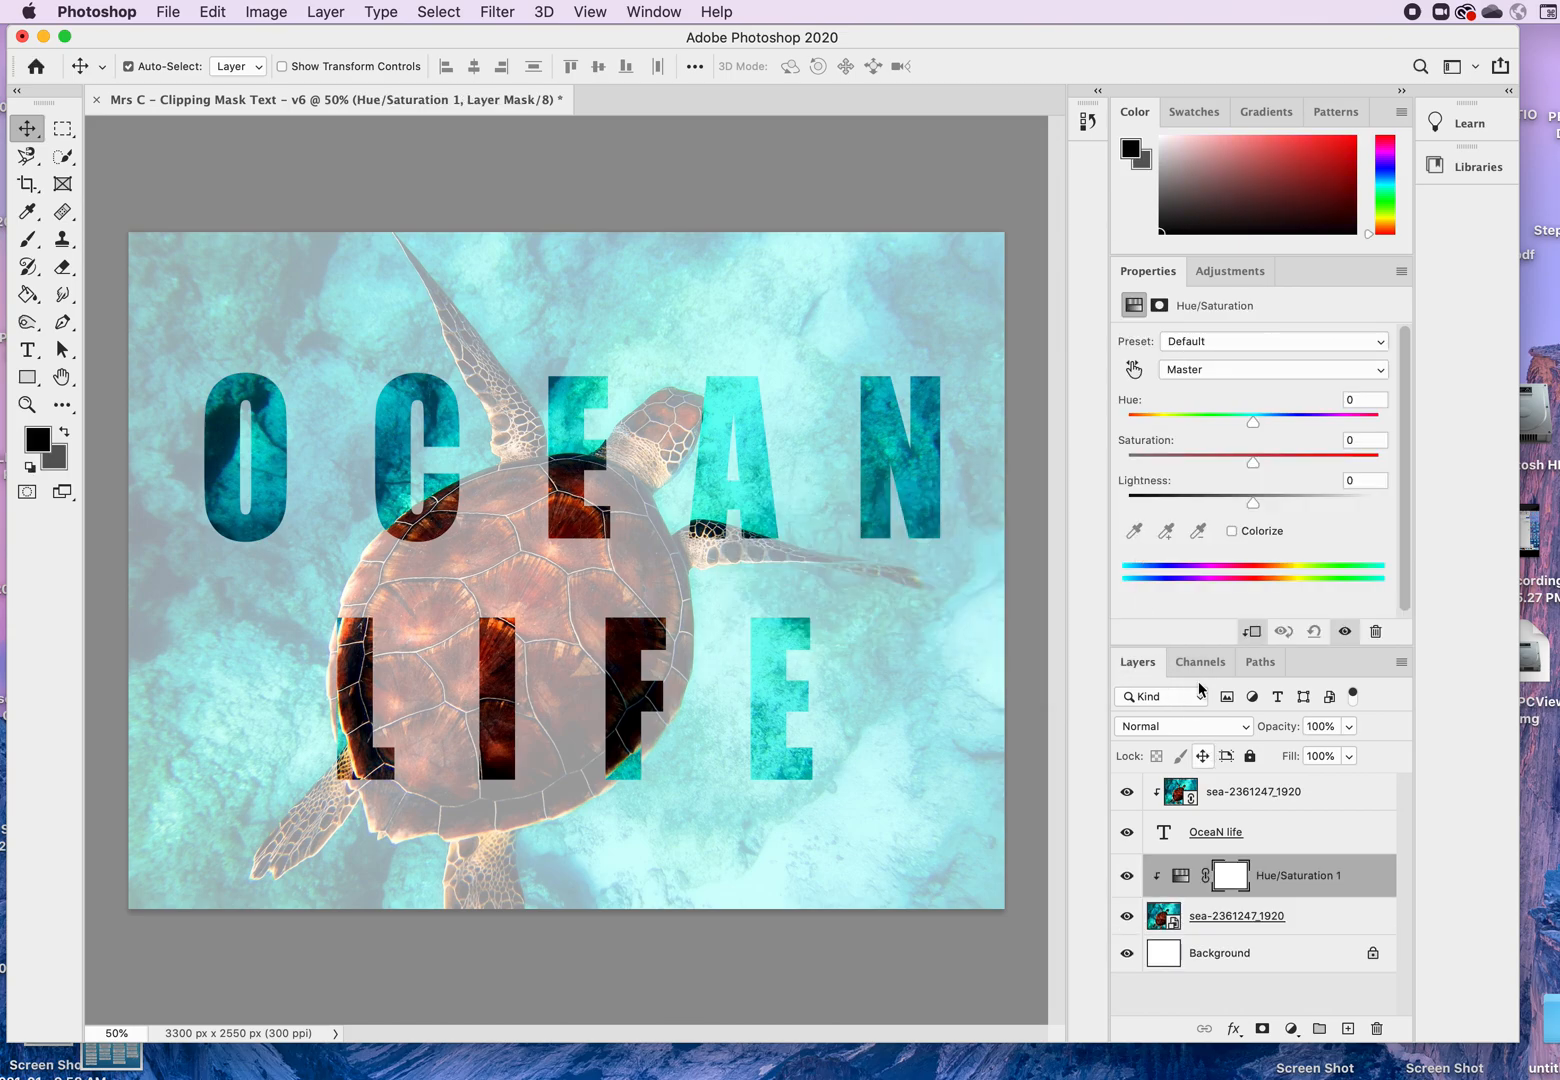
pyautogui.moveTo(1253, 424)
pyautogui.mouseDown()
pyautogui.moveTo(1292, 427)
pyautogui.moveTo(1131, 445)
pyautogui.moveTo(1386, 432)
pyautogui.moveTo(1256, 432)
pyautogui.mouseUp()
pyautogui.moveTo(1255, 876); pyautogui.dragTo(1380, 1030)
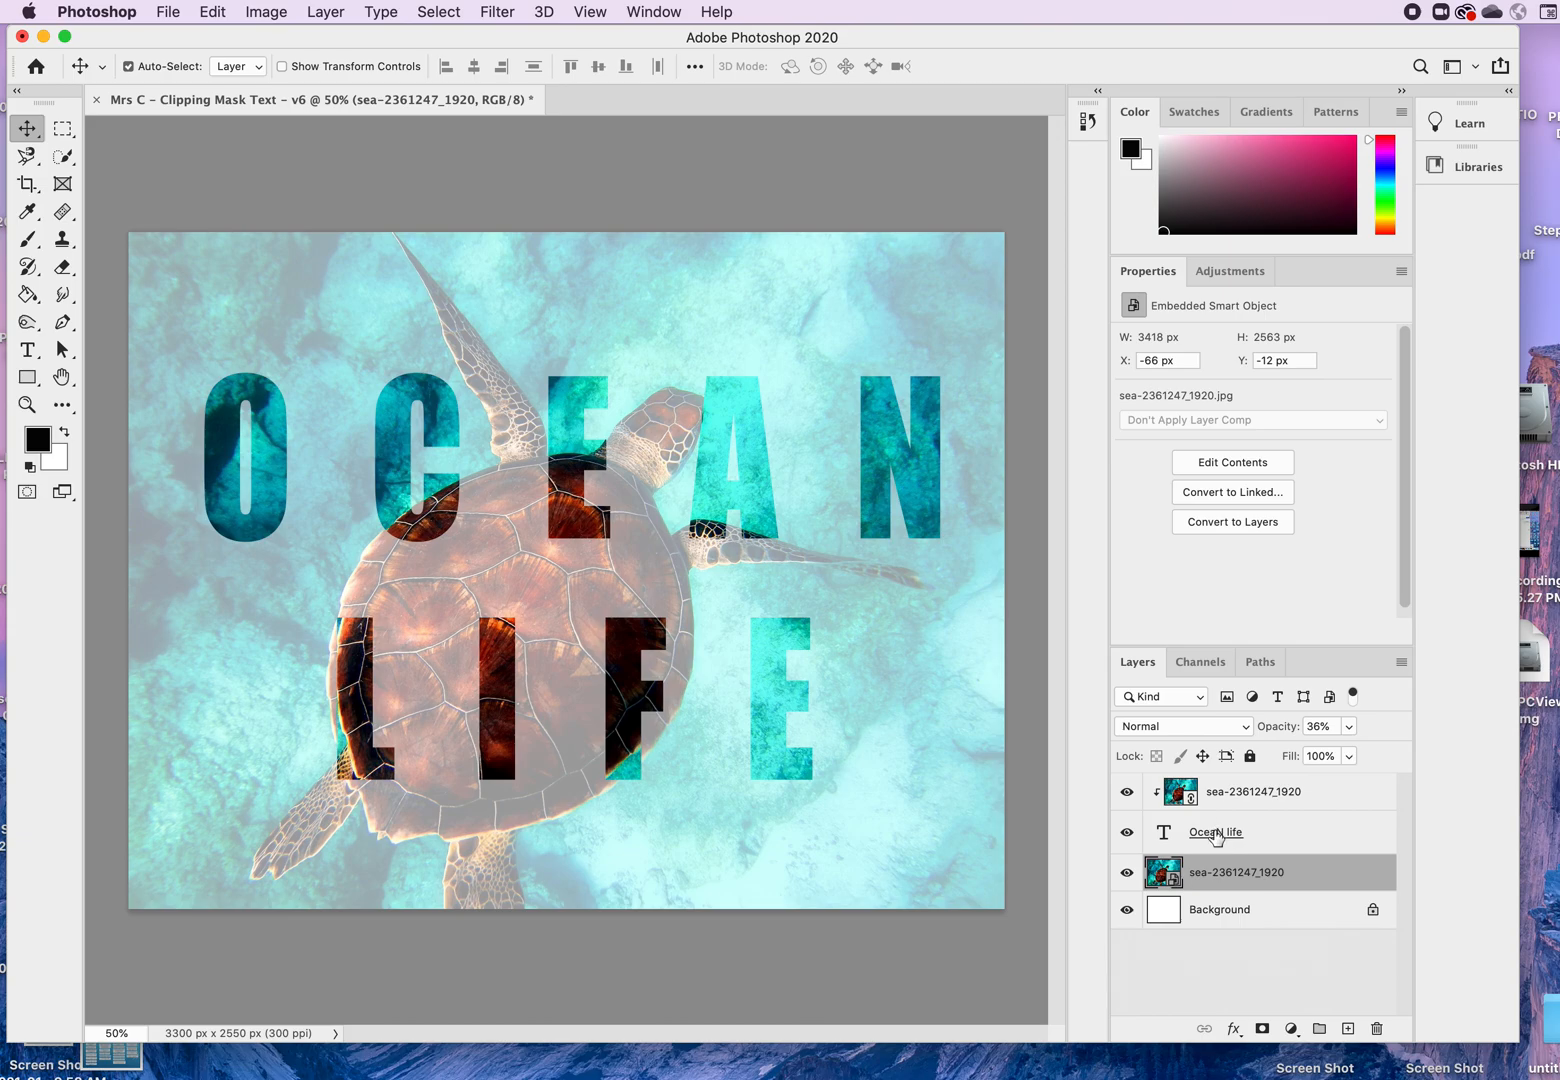
# Step: Add a Bevel & Emboss effect to the OCEAN LIFE text layer, keeping the letters visible beside the dialog
pyautogui.click(1204, 838)
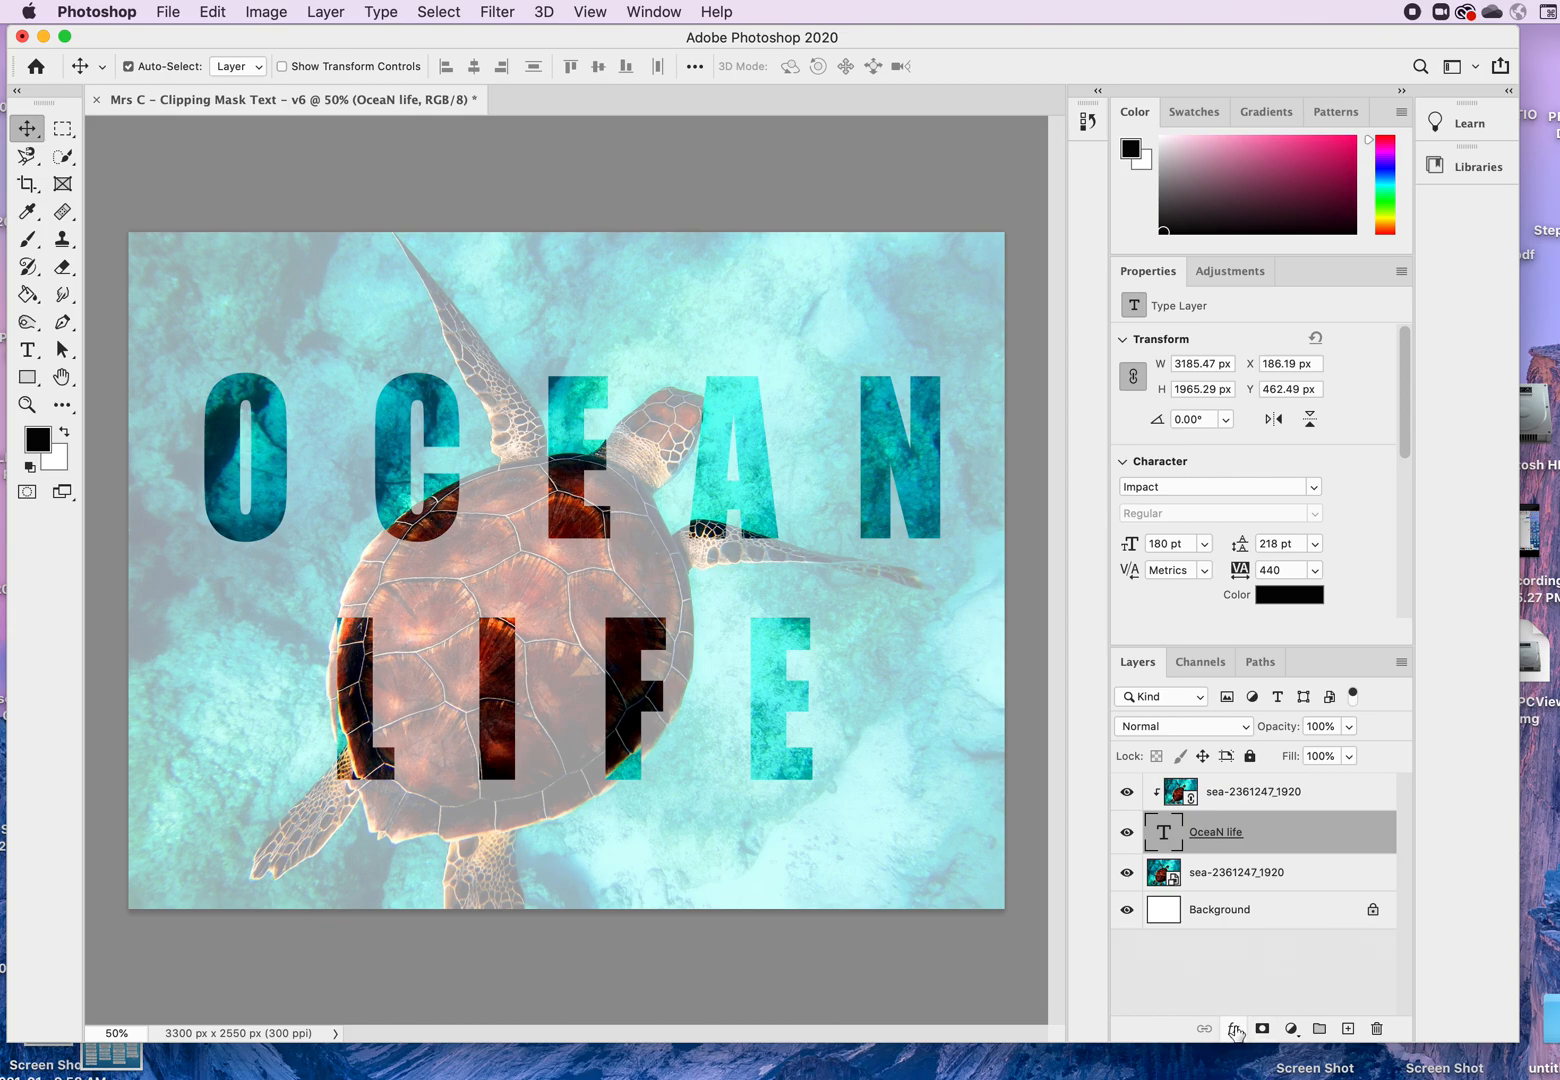
pyautogui.click(1235, 1029)
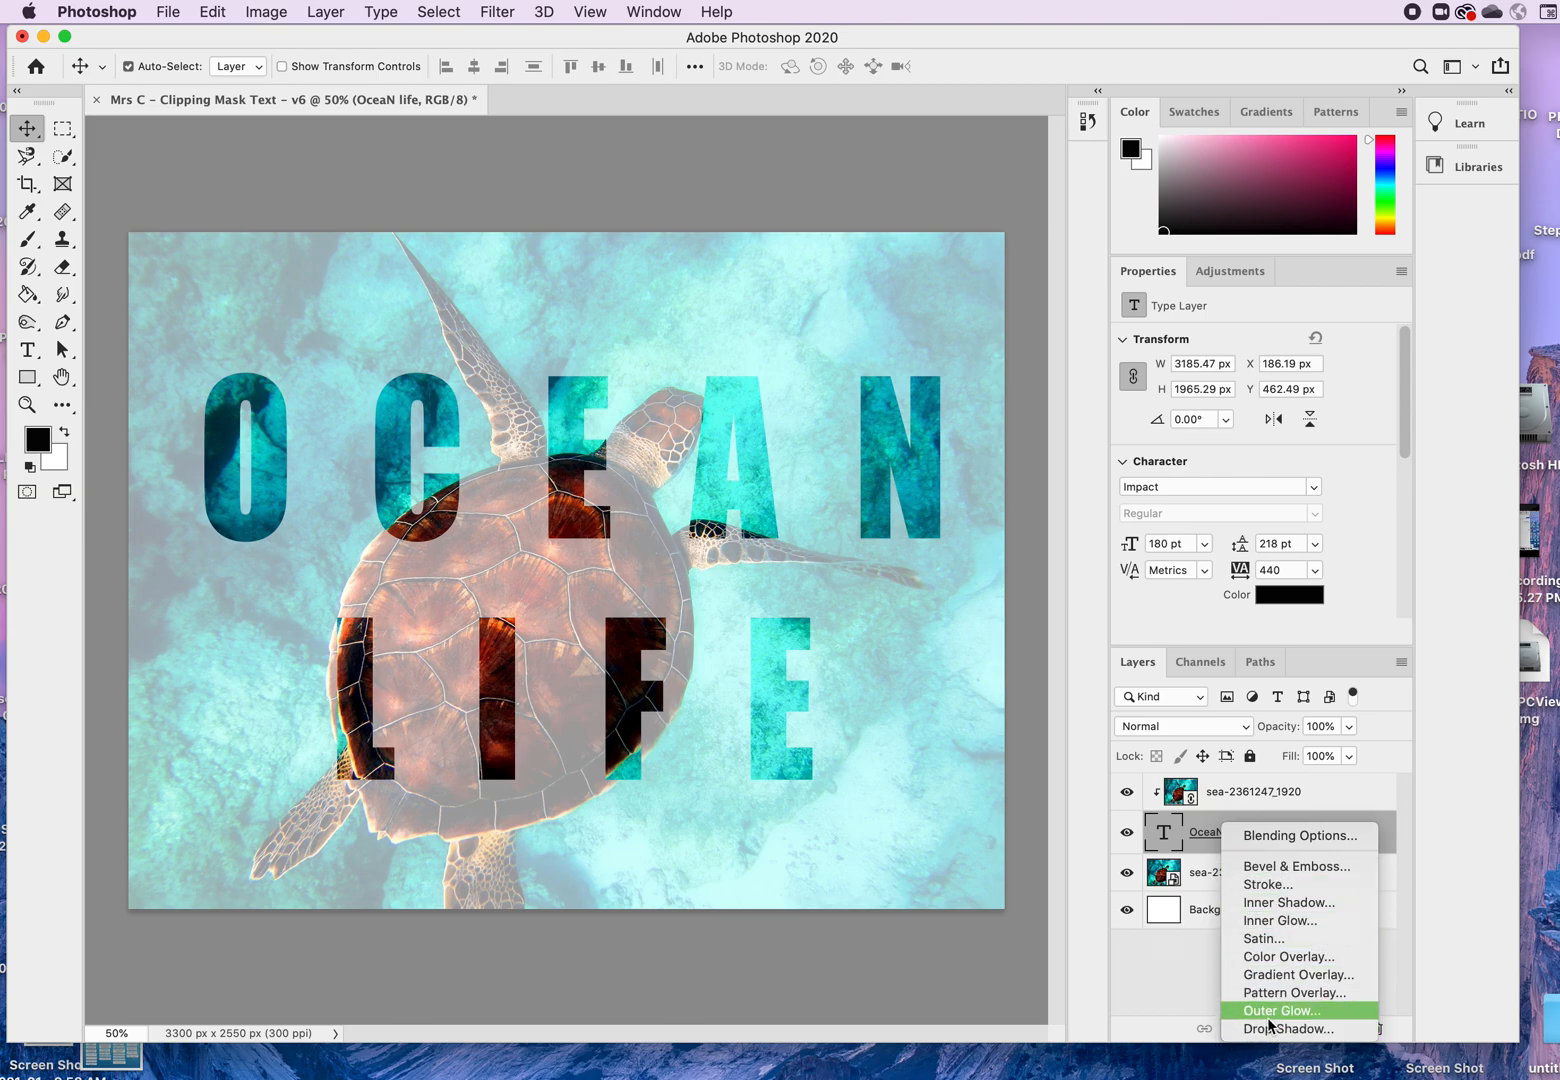
pyautogui.click(1275, 864)
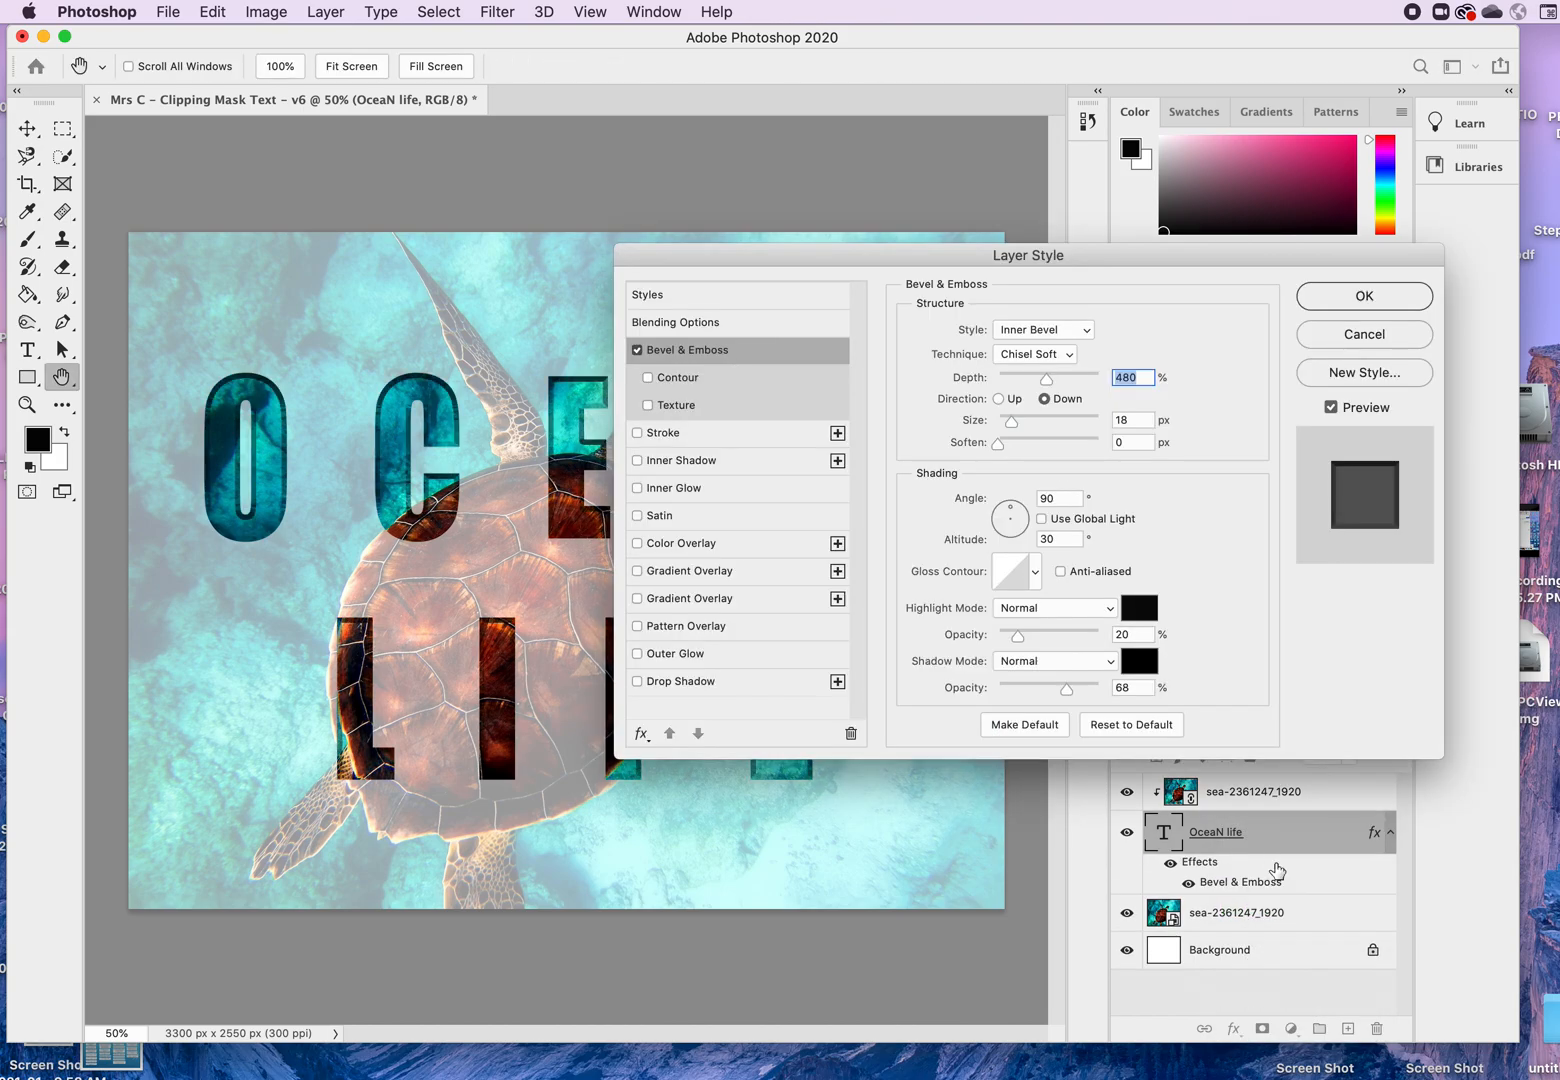
pyautogui.moveTo(1087, 254); pyautogui.dragTo(1107, 77)
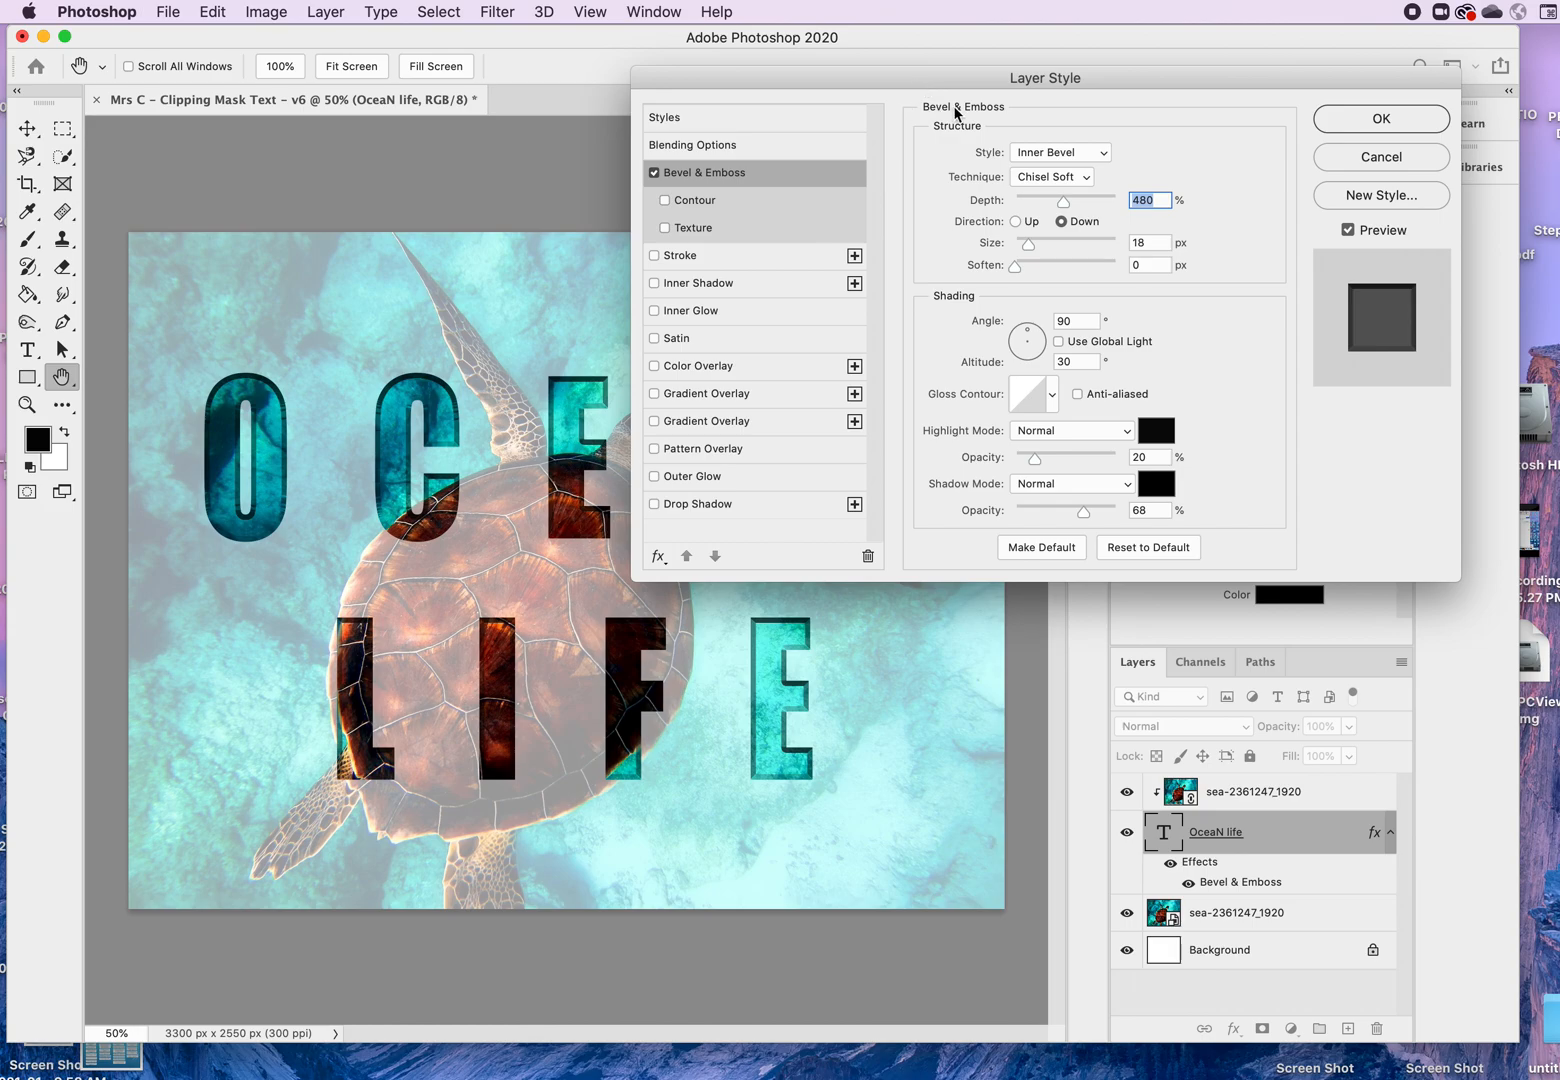
pyautogui.moveTo(938, 86); pyautogui.dragTo(1034, 76)
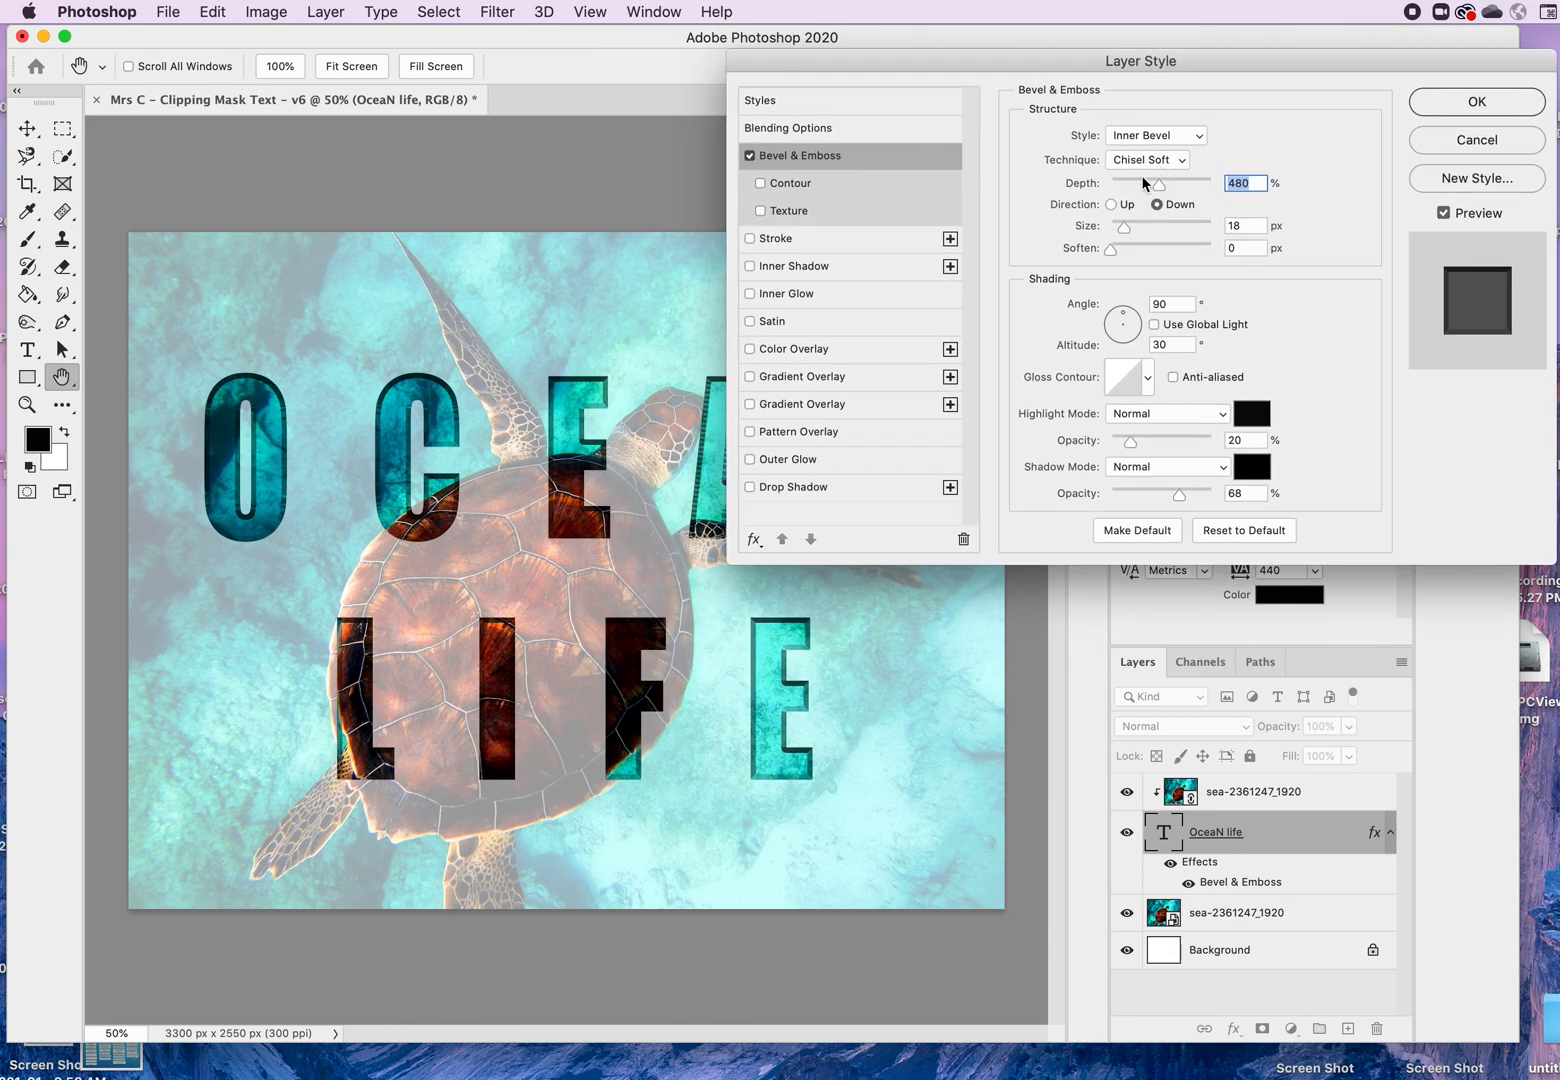
# Step: Try the Emboss, Pillow Emboss and Stroke Emboss styles and the Chisel Hard technique on the text, and restore the Inner Bevel style
pyautogui.click(1201, 143)
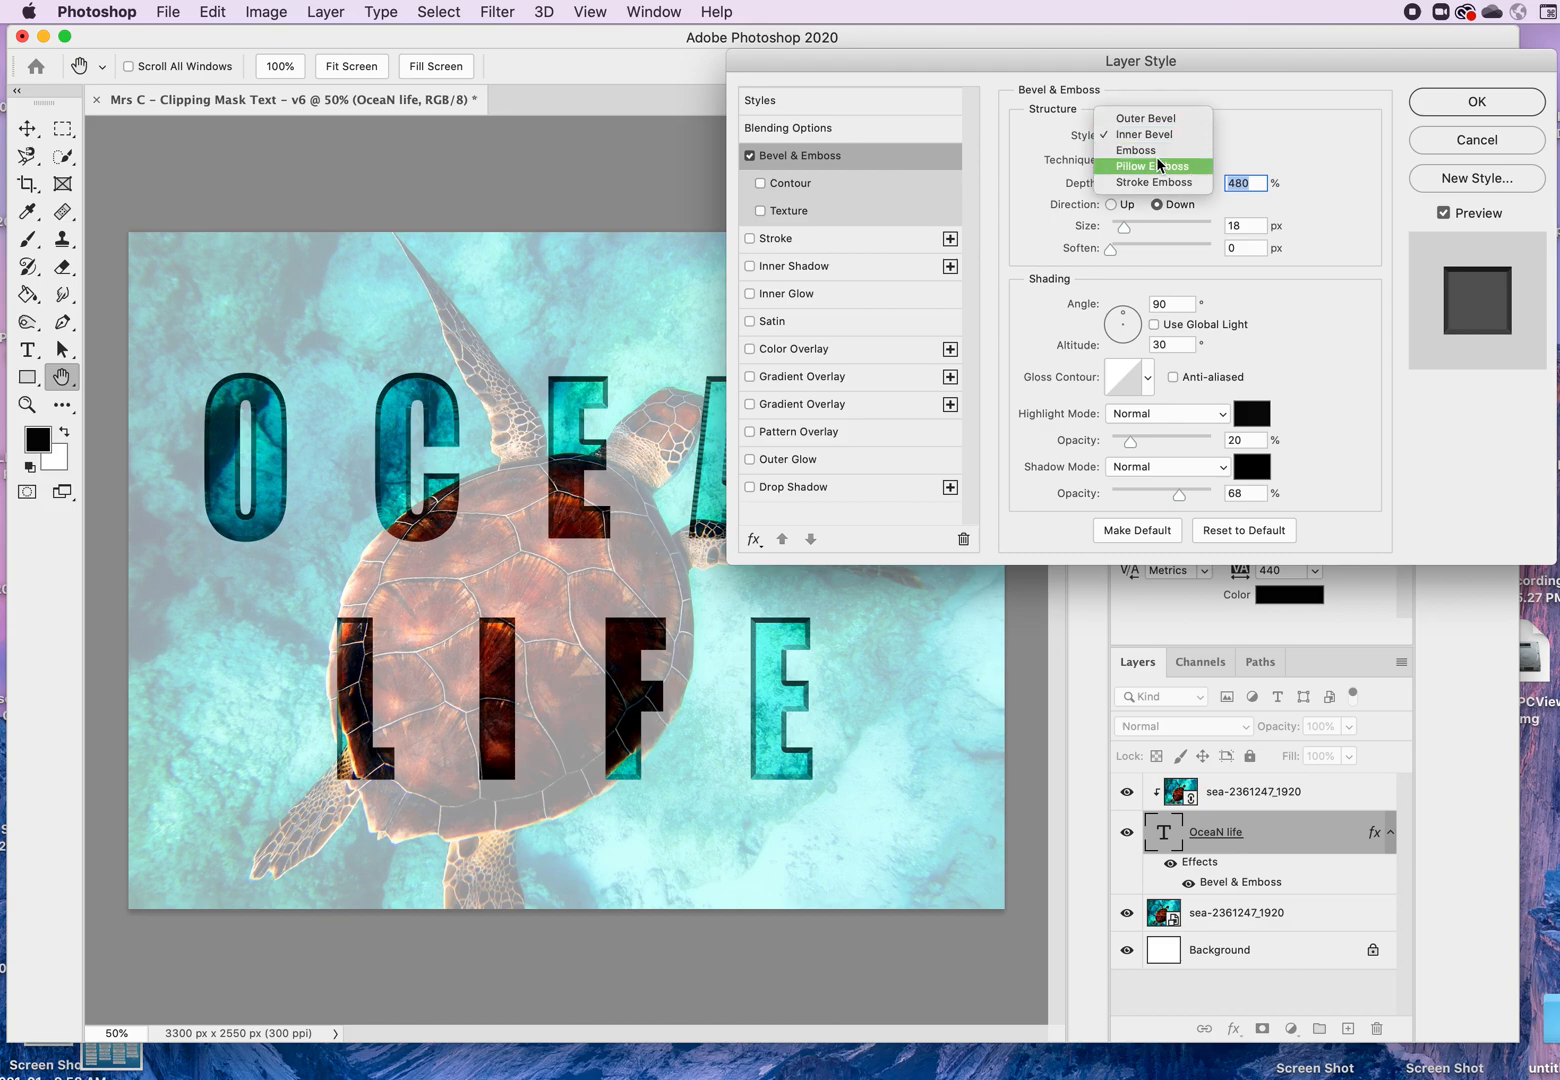
pyautogui.click(1157, 151)
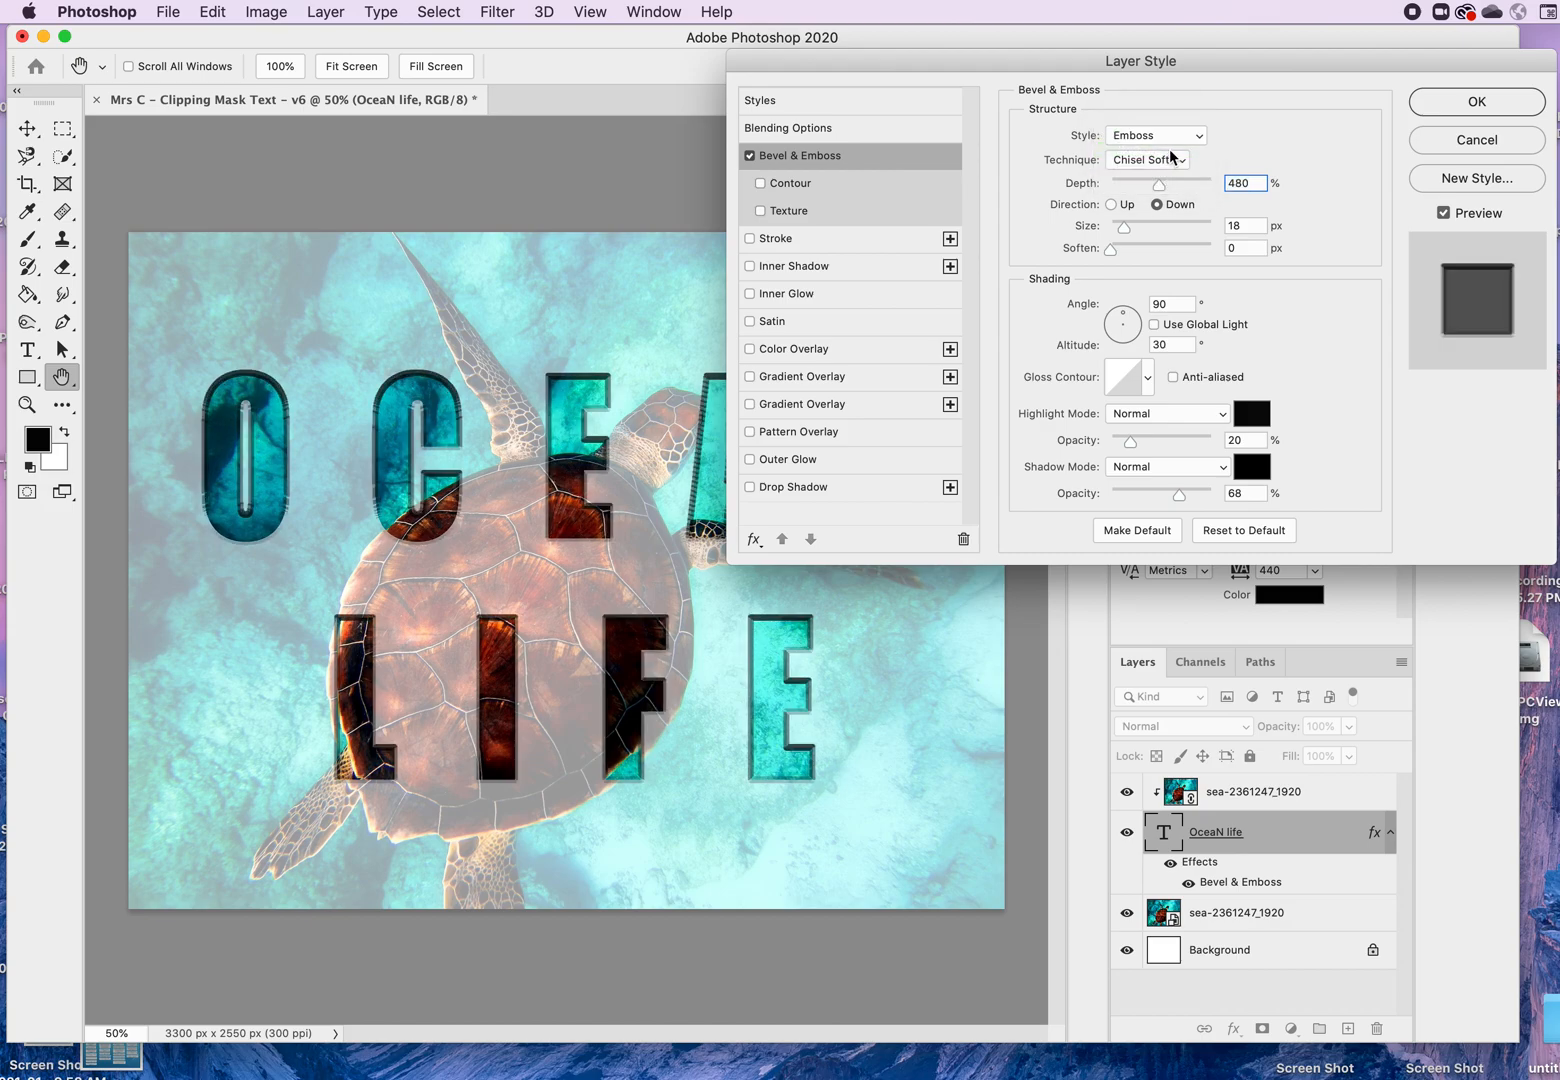
pyautogui.click(1201, 140)
pyautogui.click(1178, 158)
pyautogui.click(1203, 136)
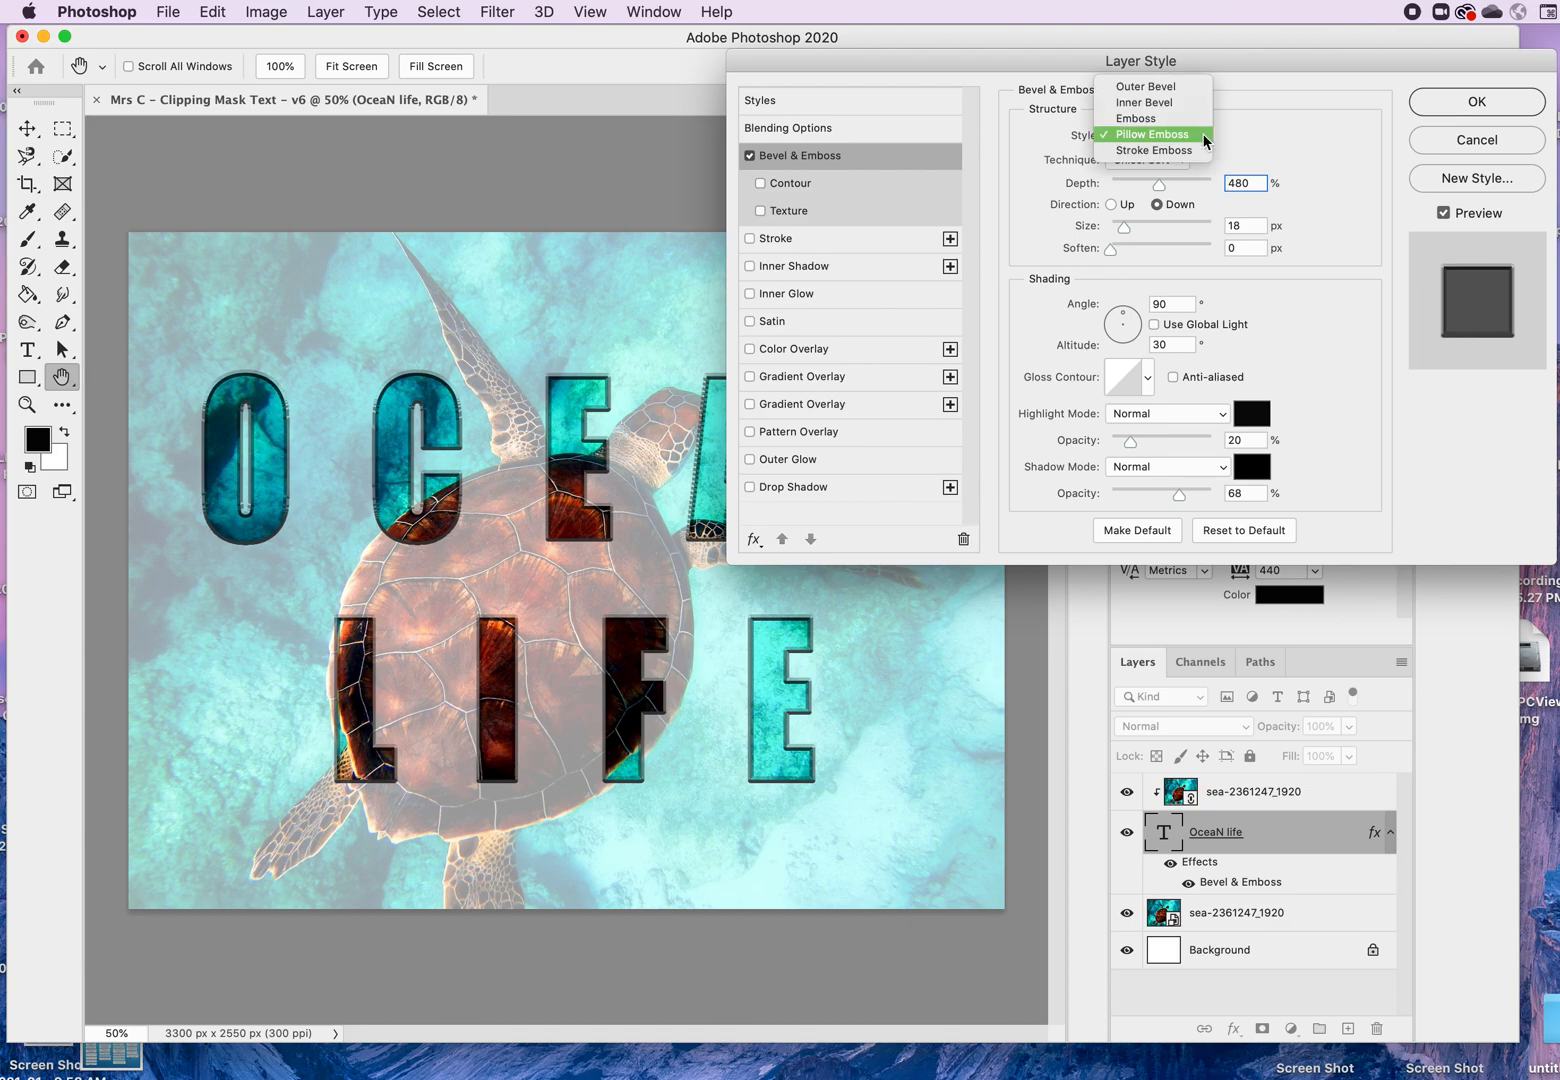
pyautogui.click(1166, 154)
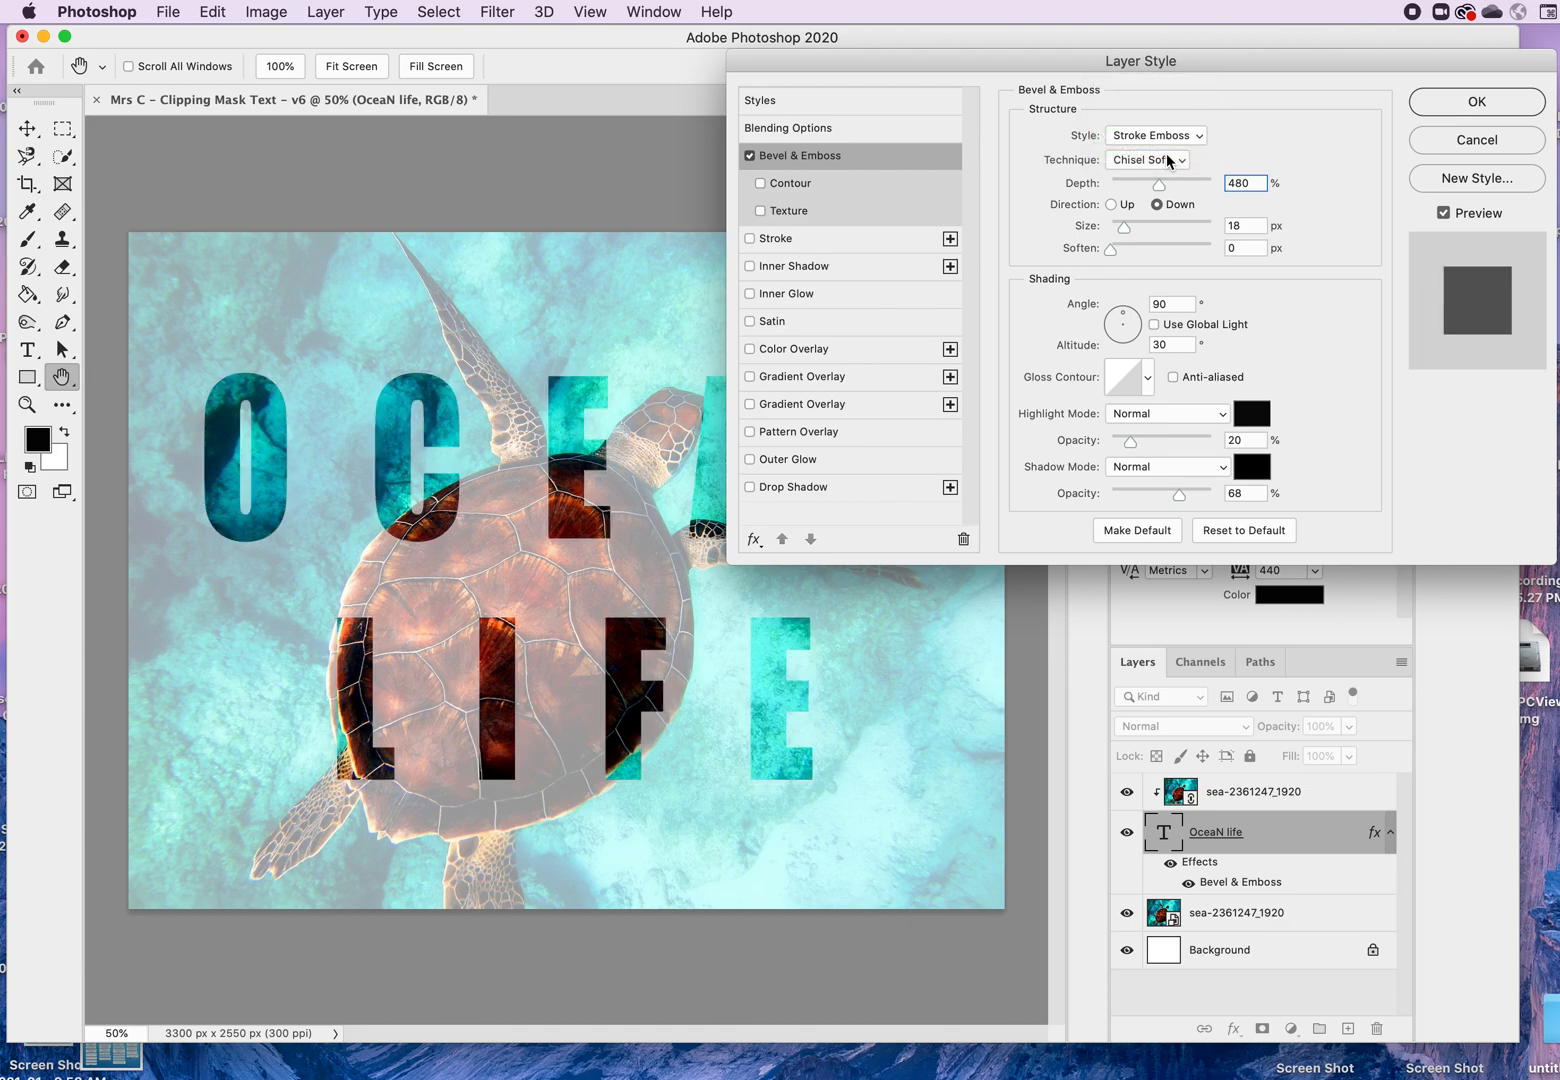
pyautogui.click(1180, 162)
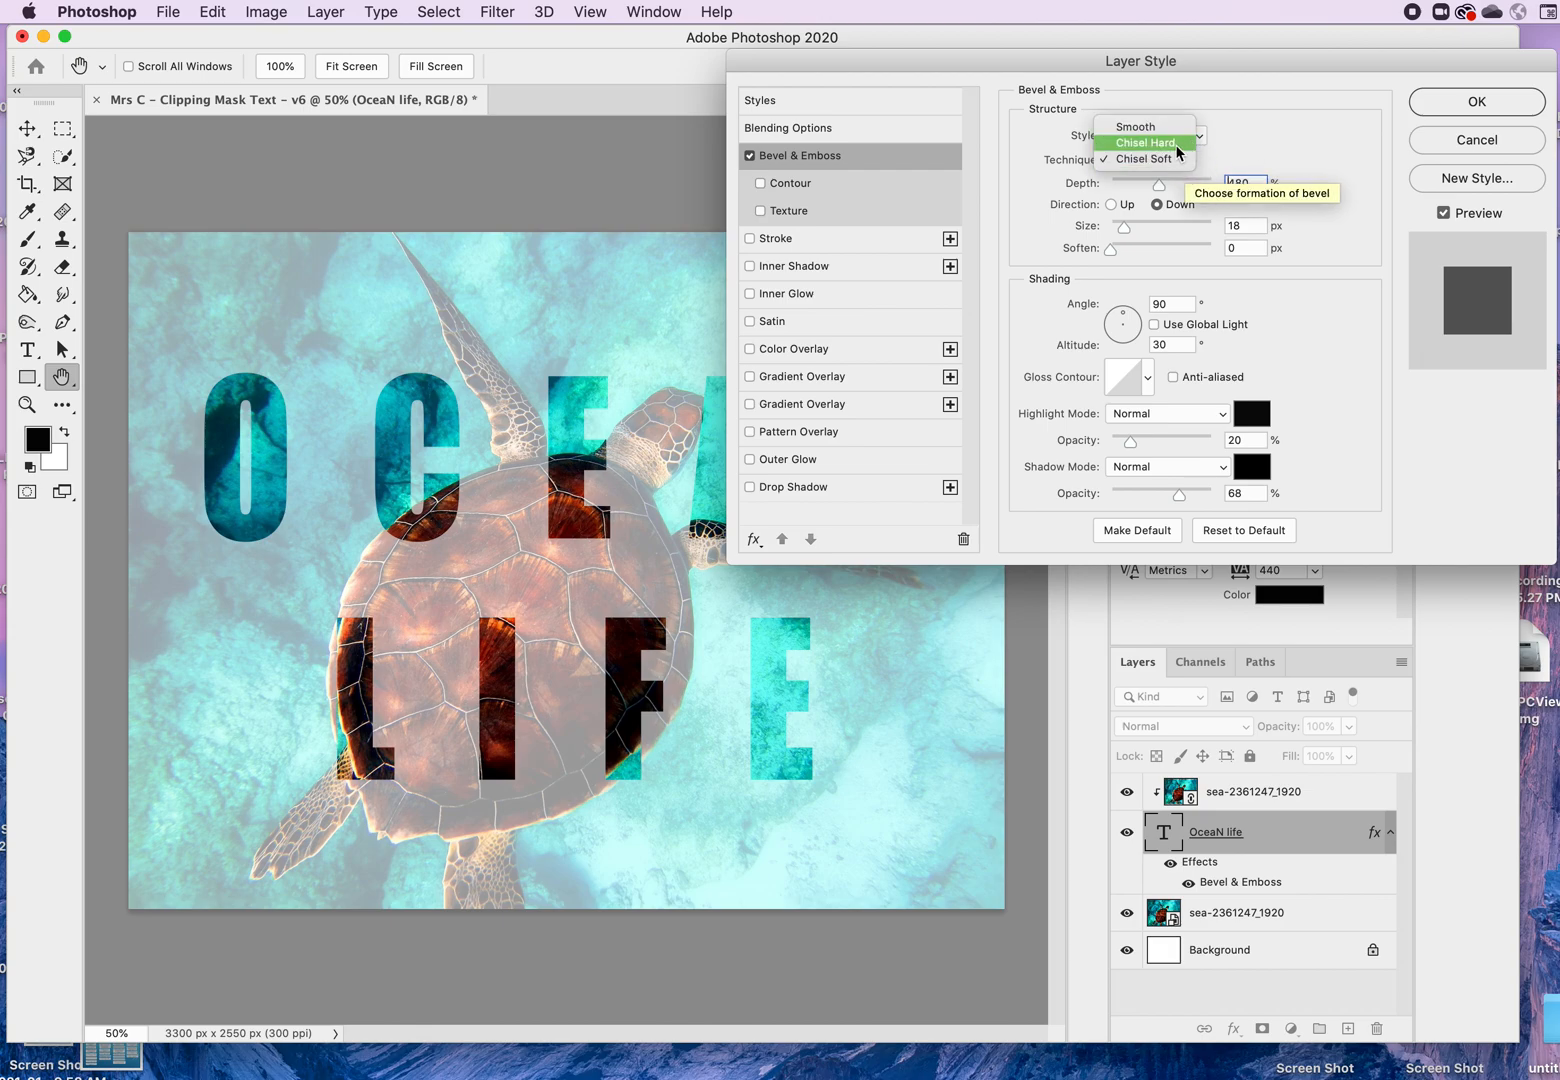
pyautogui.click(1178, 152)
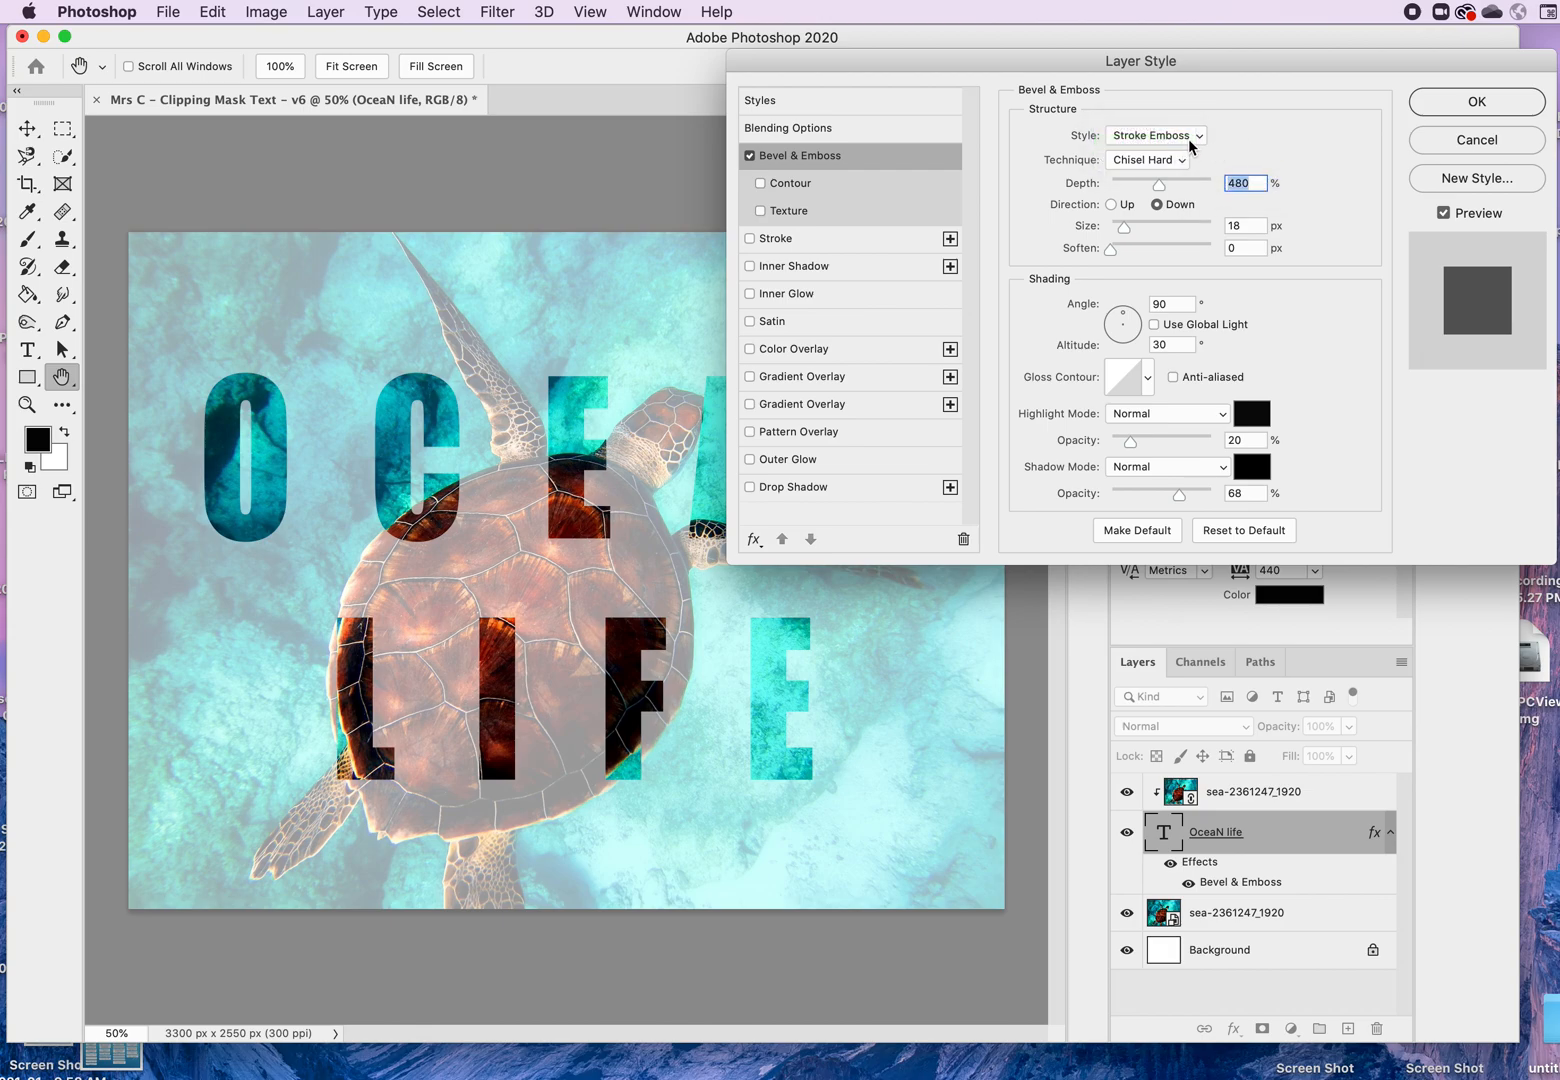
pyautogui.click(1196, 136)
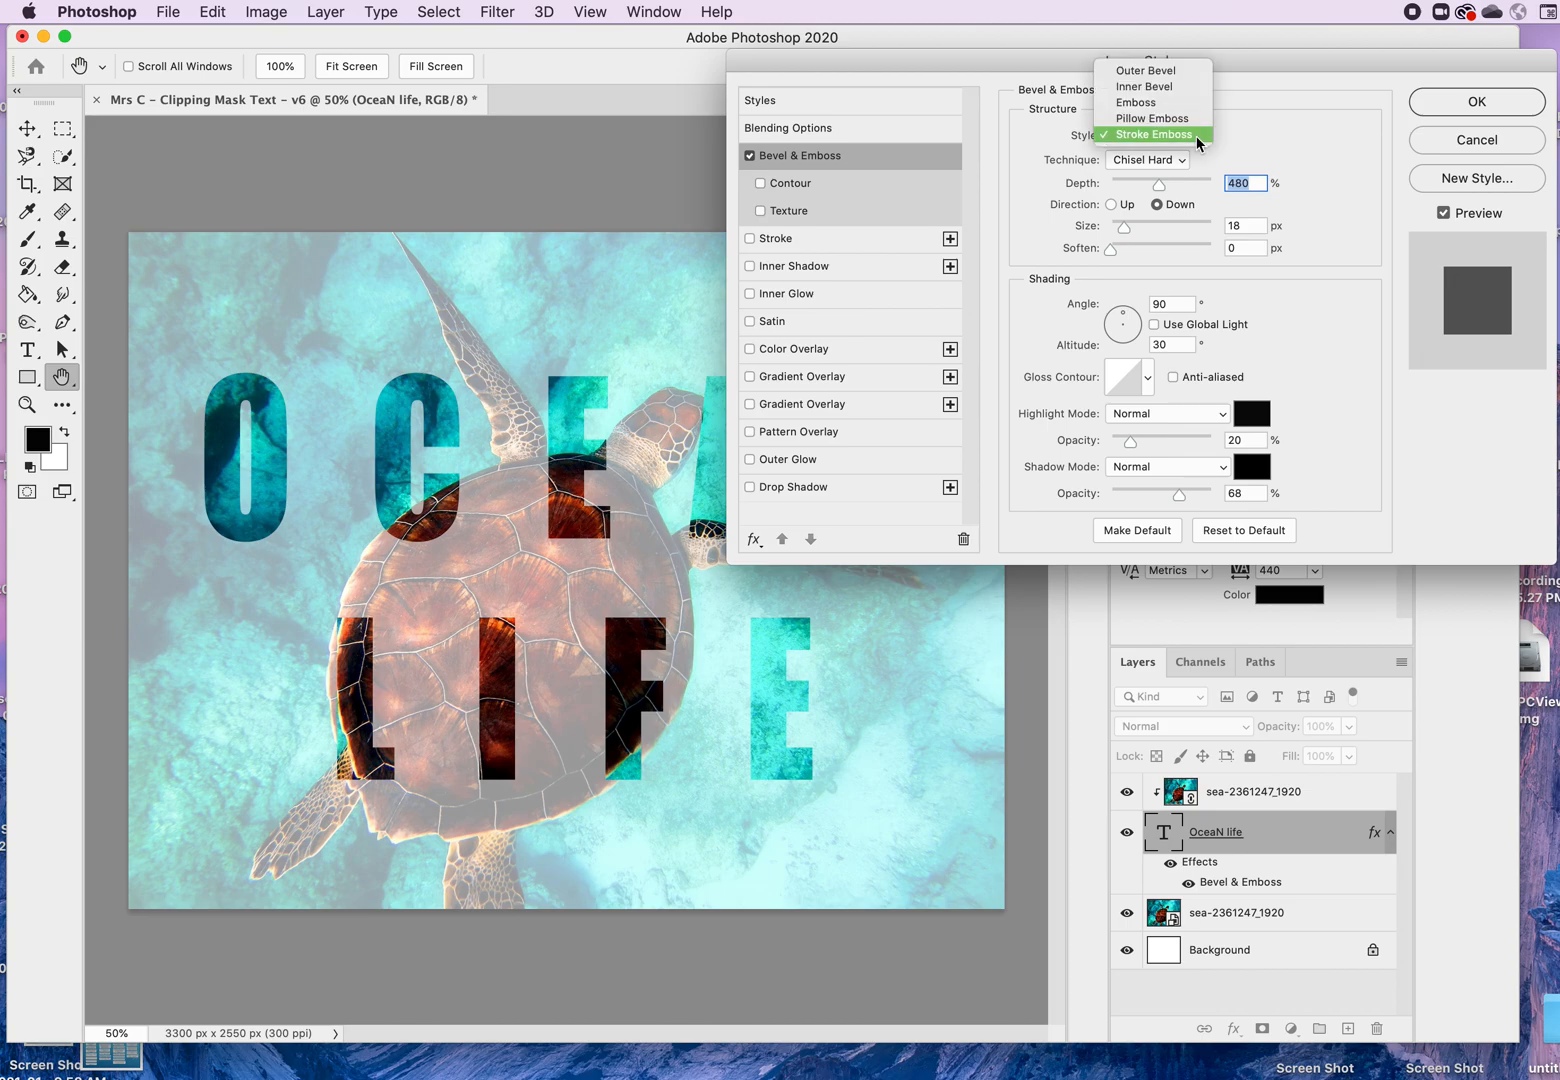
pyautogui.click(1153, 86)
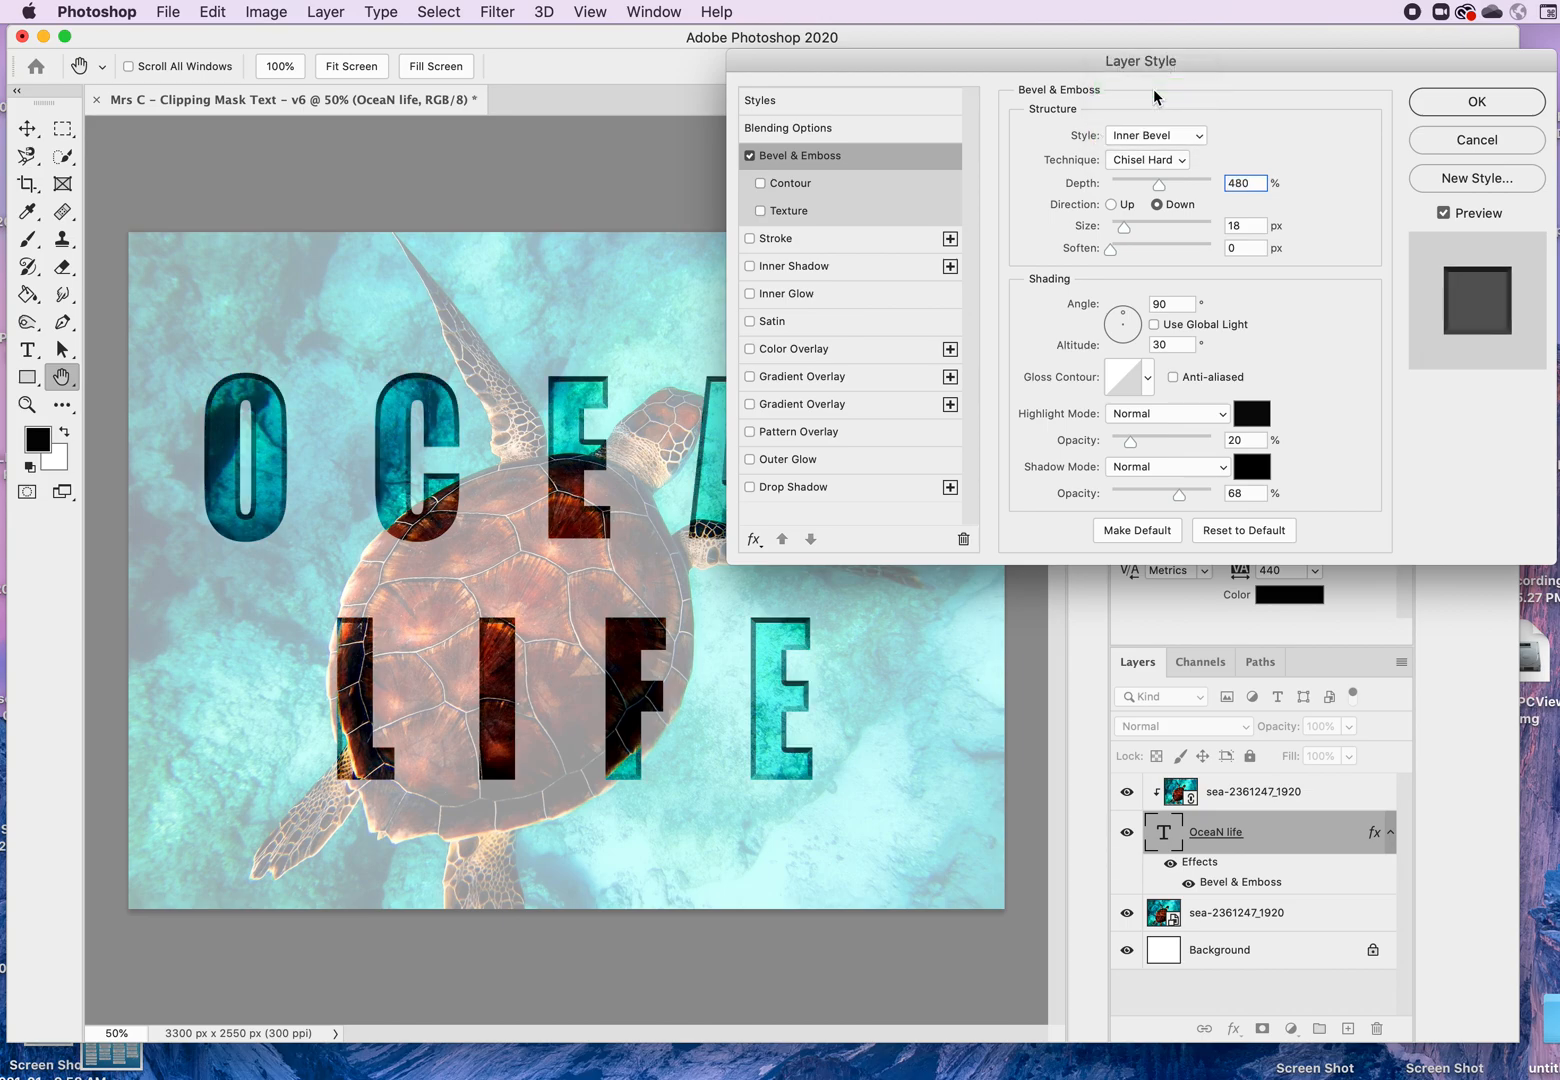
# Step: Set the text bevel's technique to Smooth, with a depth of 334%, a size of 68 px and a soften of 6 px
pyautogui.click(1176, 158)
pyautogui.click(1172, 176)
pyautogui.click(1179, 160)
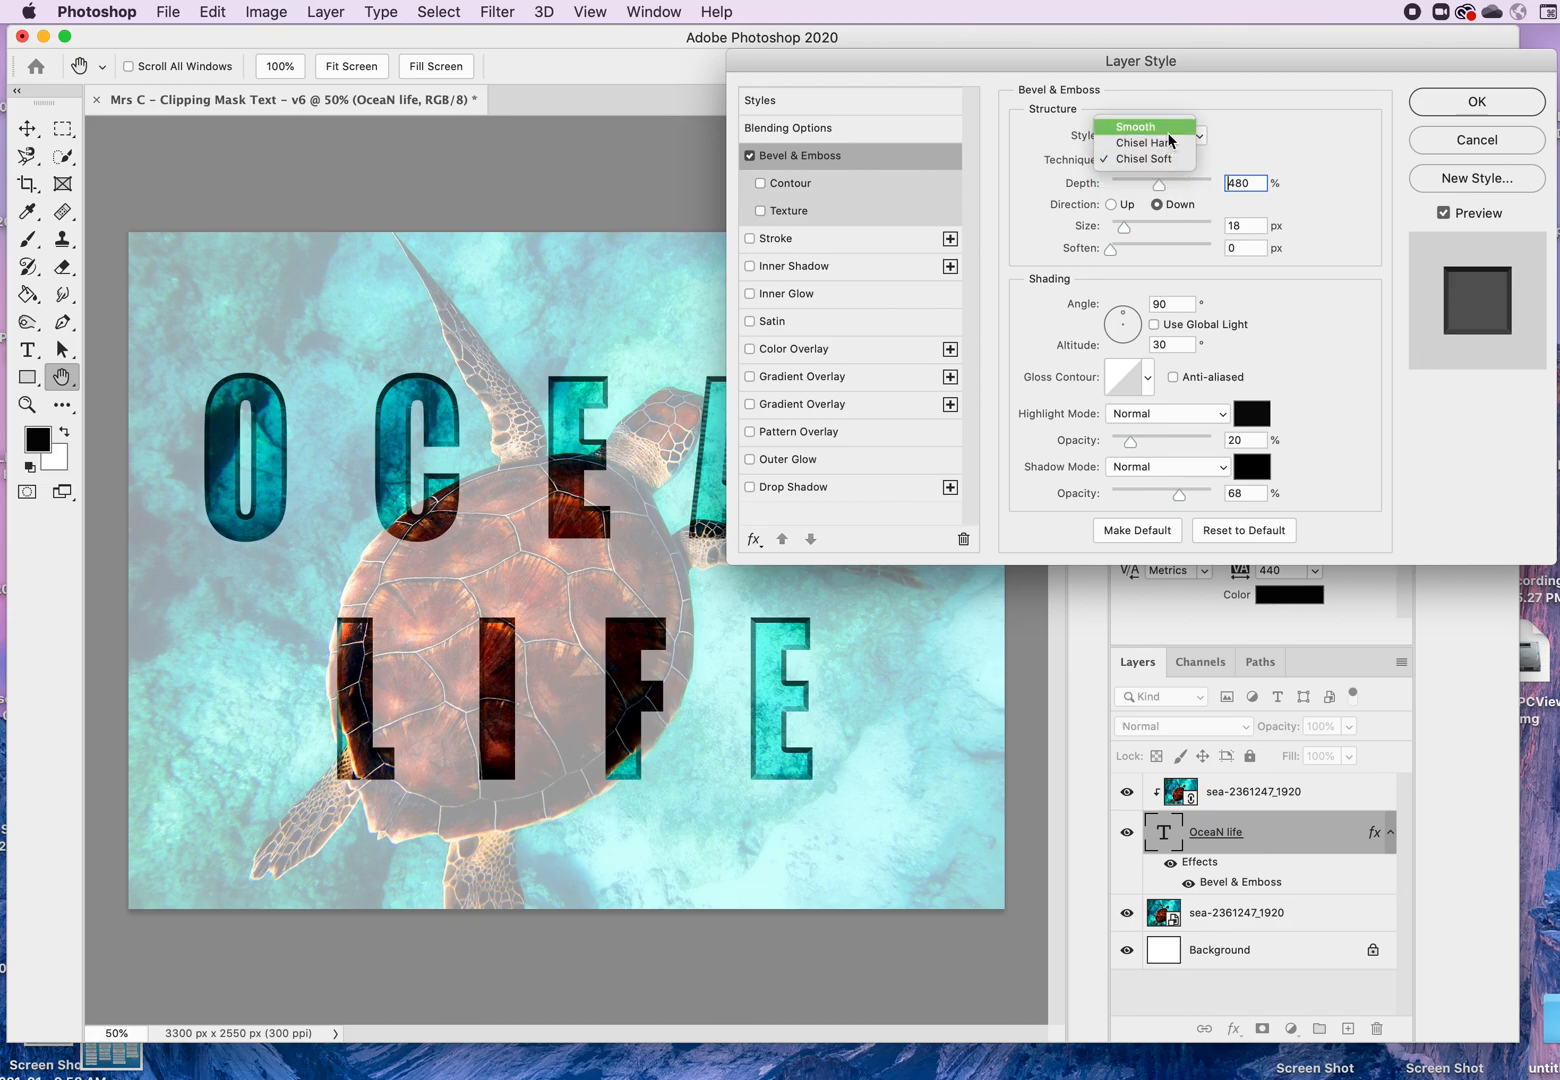
pyautogui.click(1168, 128)
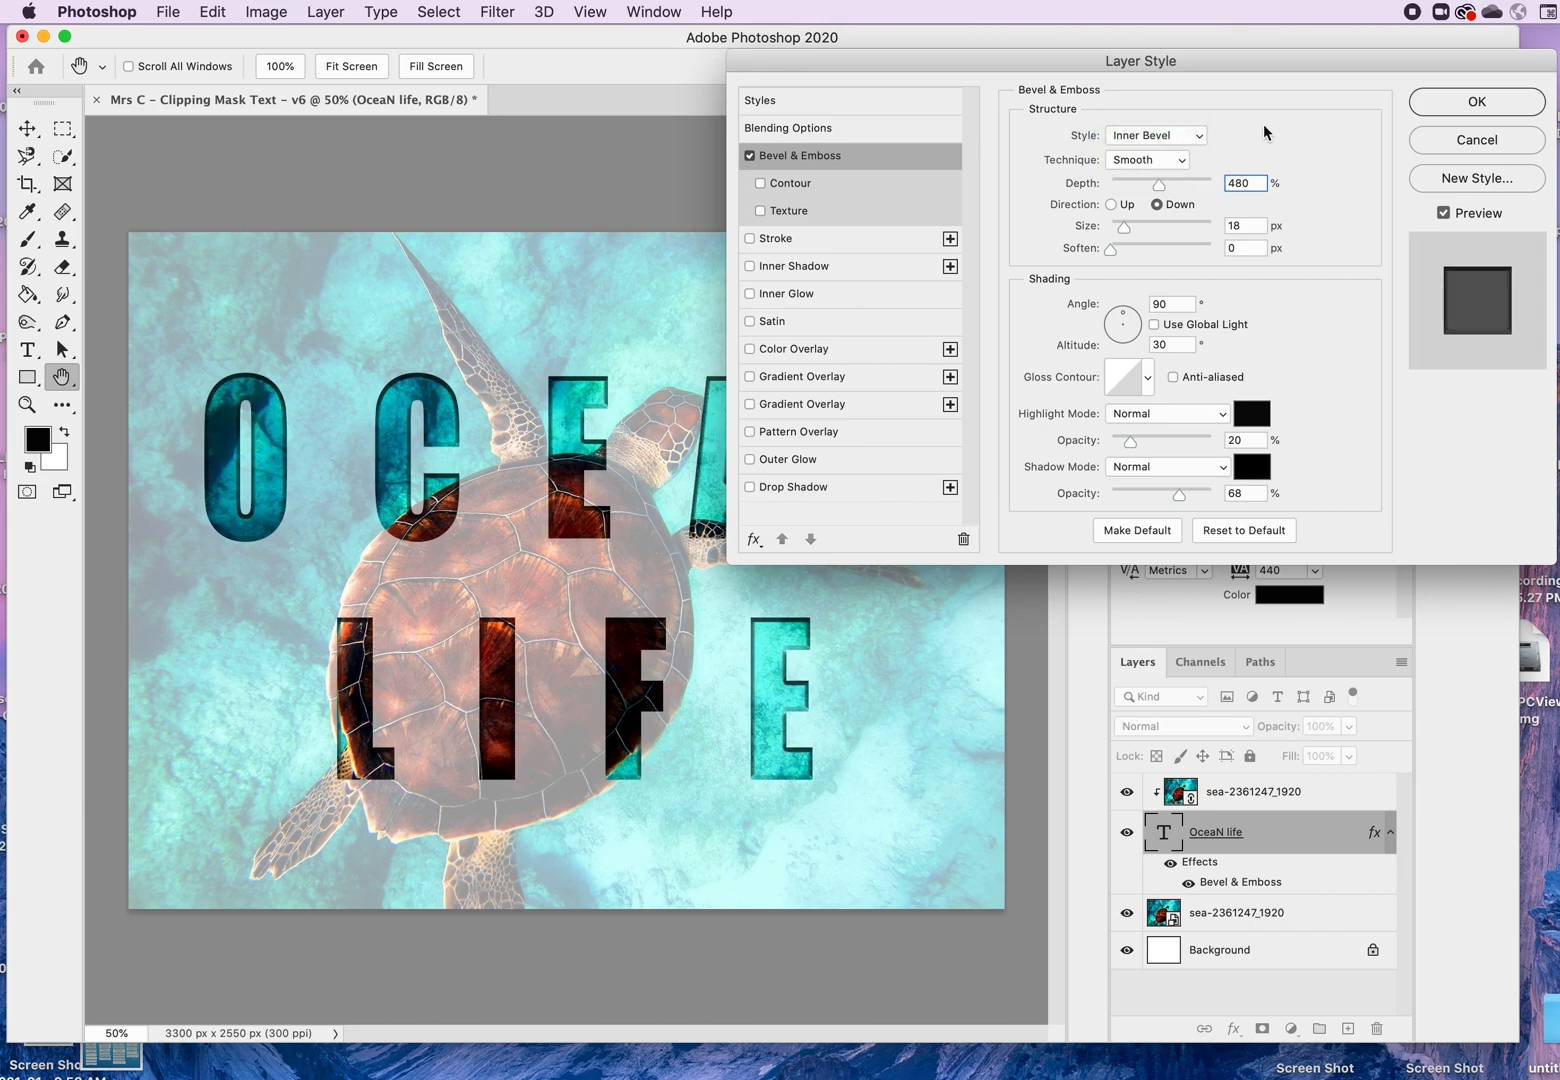
pyautogui.moveTo(1160, 192); pyautogui.dragTo(1145, 232)
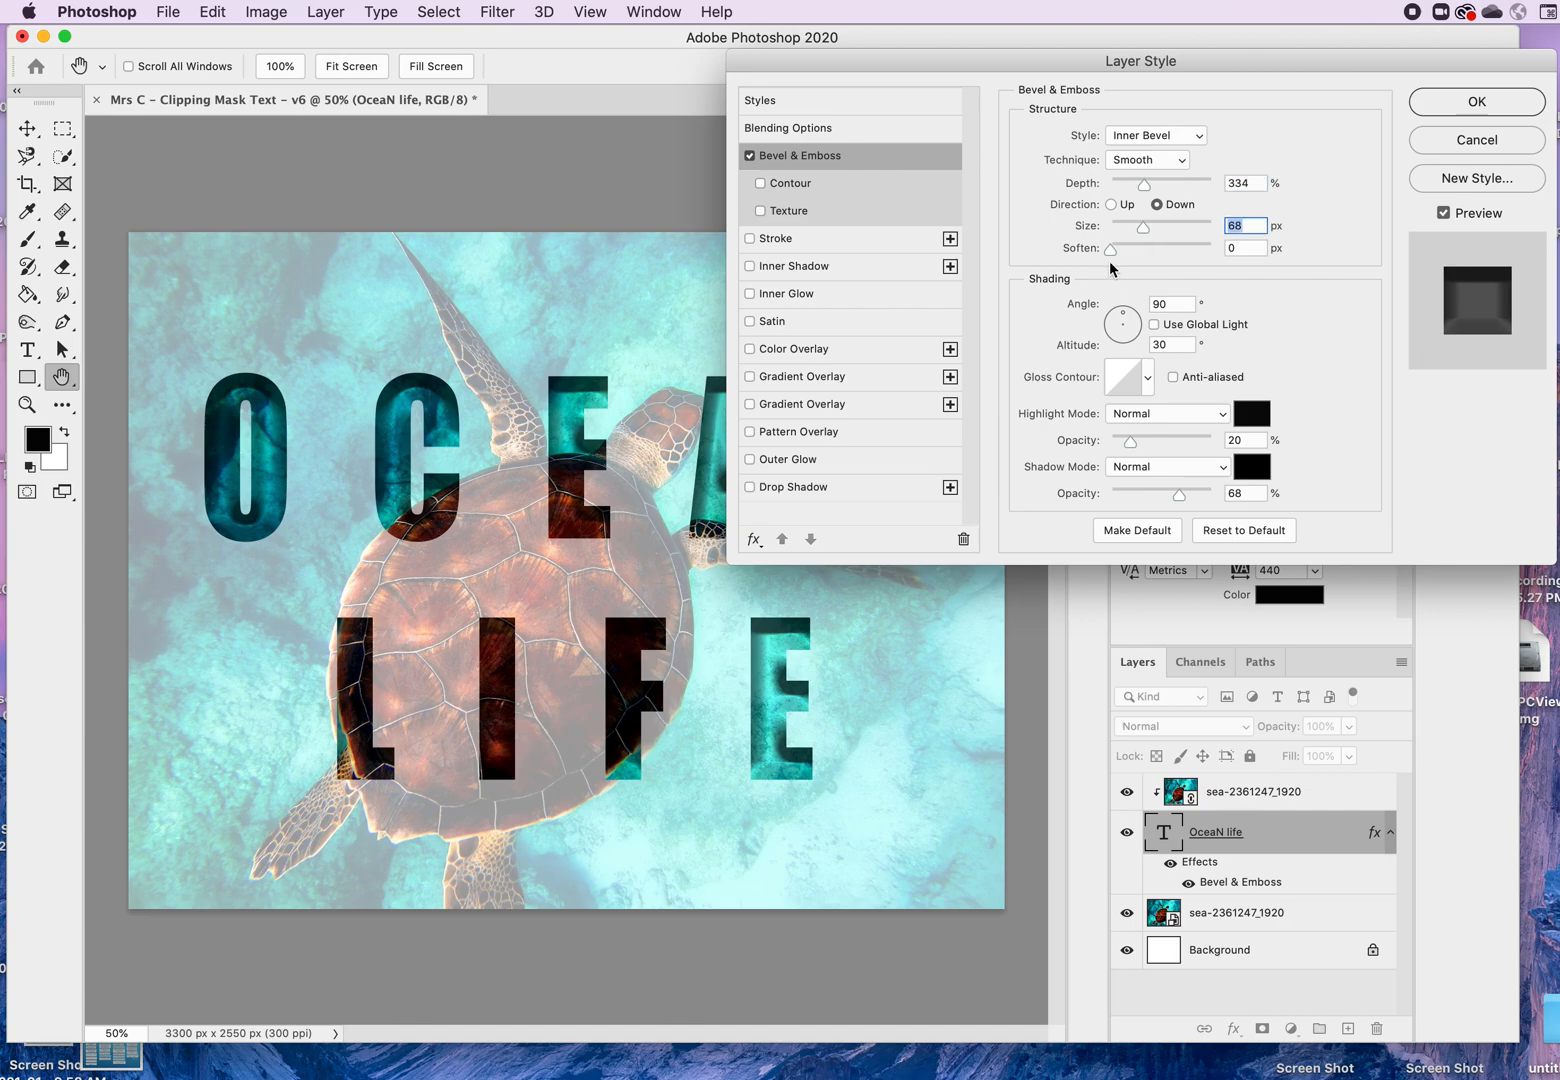
pyautogui.moveTo(1200, 256); pyautogui.dragTo(1146, 260)
# Step: Change the bevel's highlight color from black to near-white and set the highlight opacity to 64%
pyautogui.moveTo(1130, 441)
pyautogui.mouseDown()
pyautogui.moveTo(1187, 449)
pyautogui.moveTo(1154, 448)
pyautogui.mouseUp()
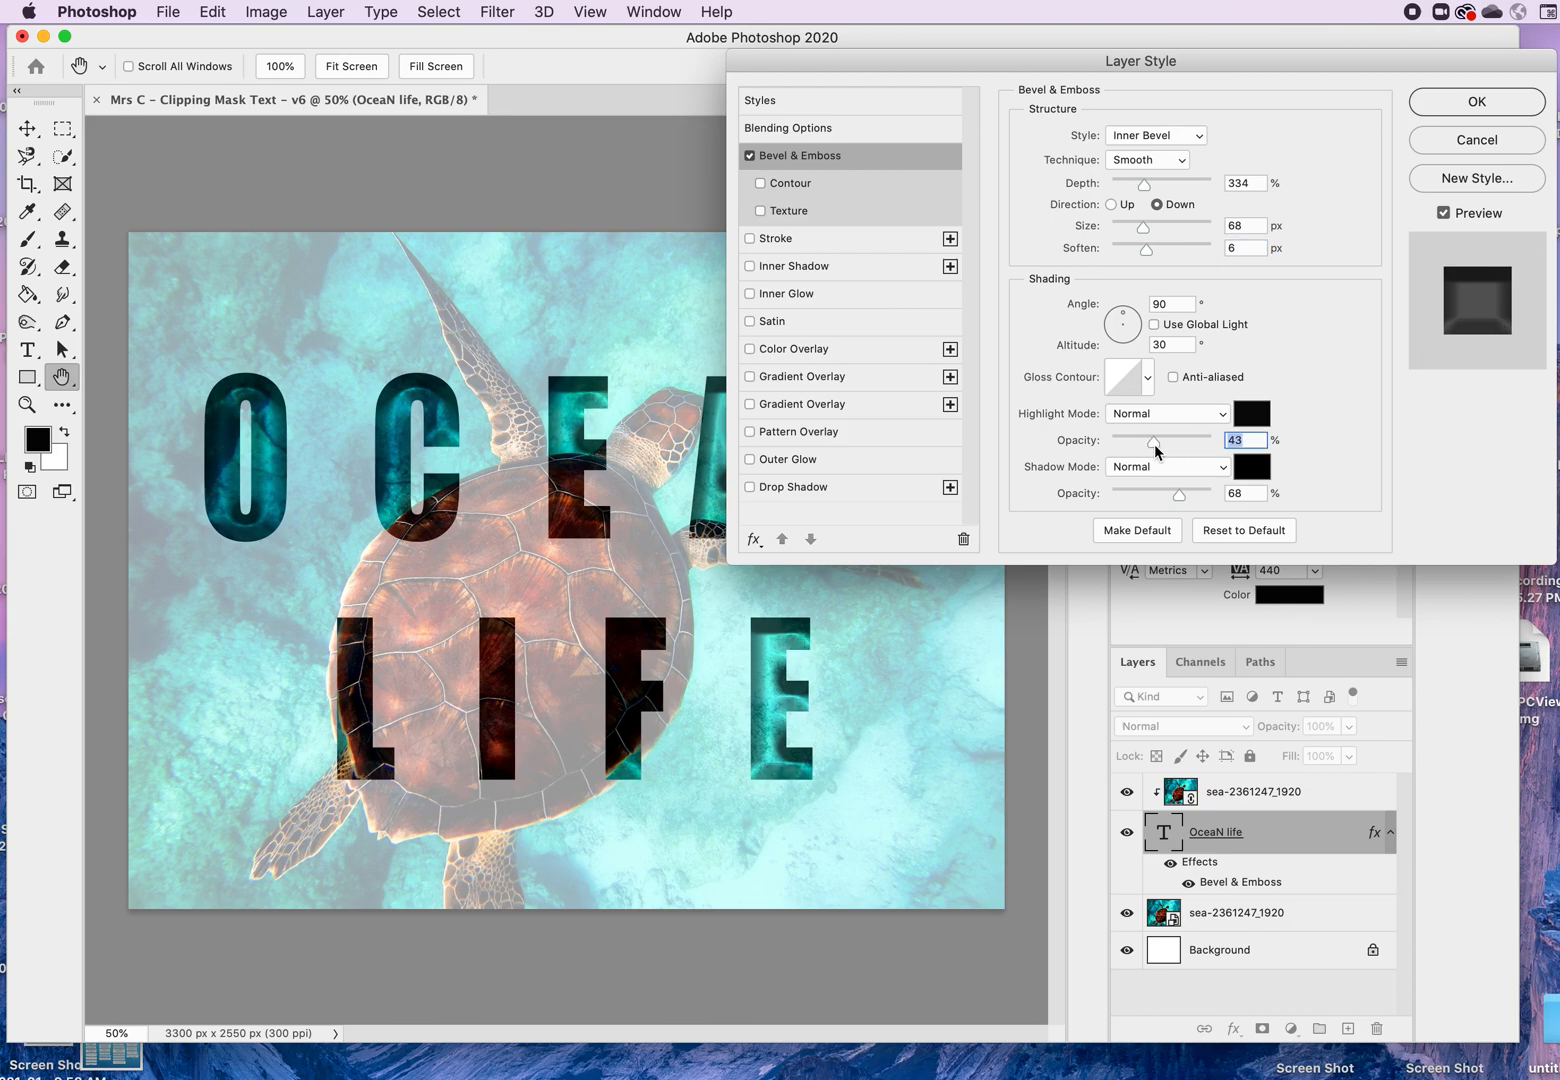
pyautogui.click(1252, 414)
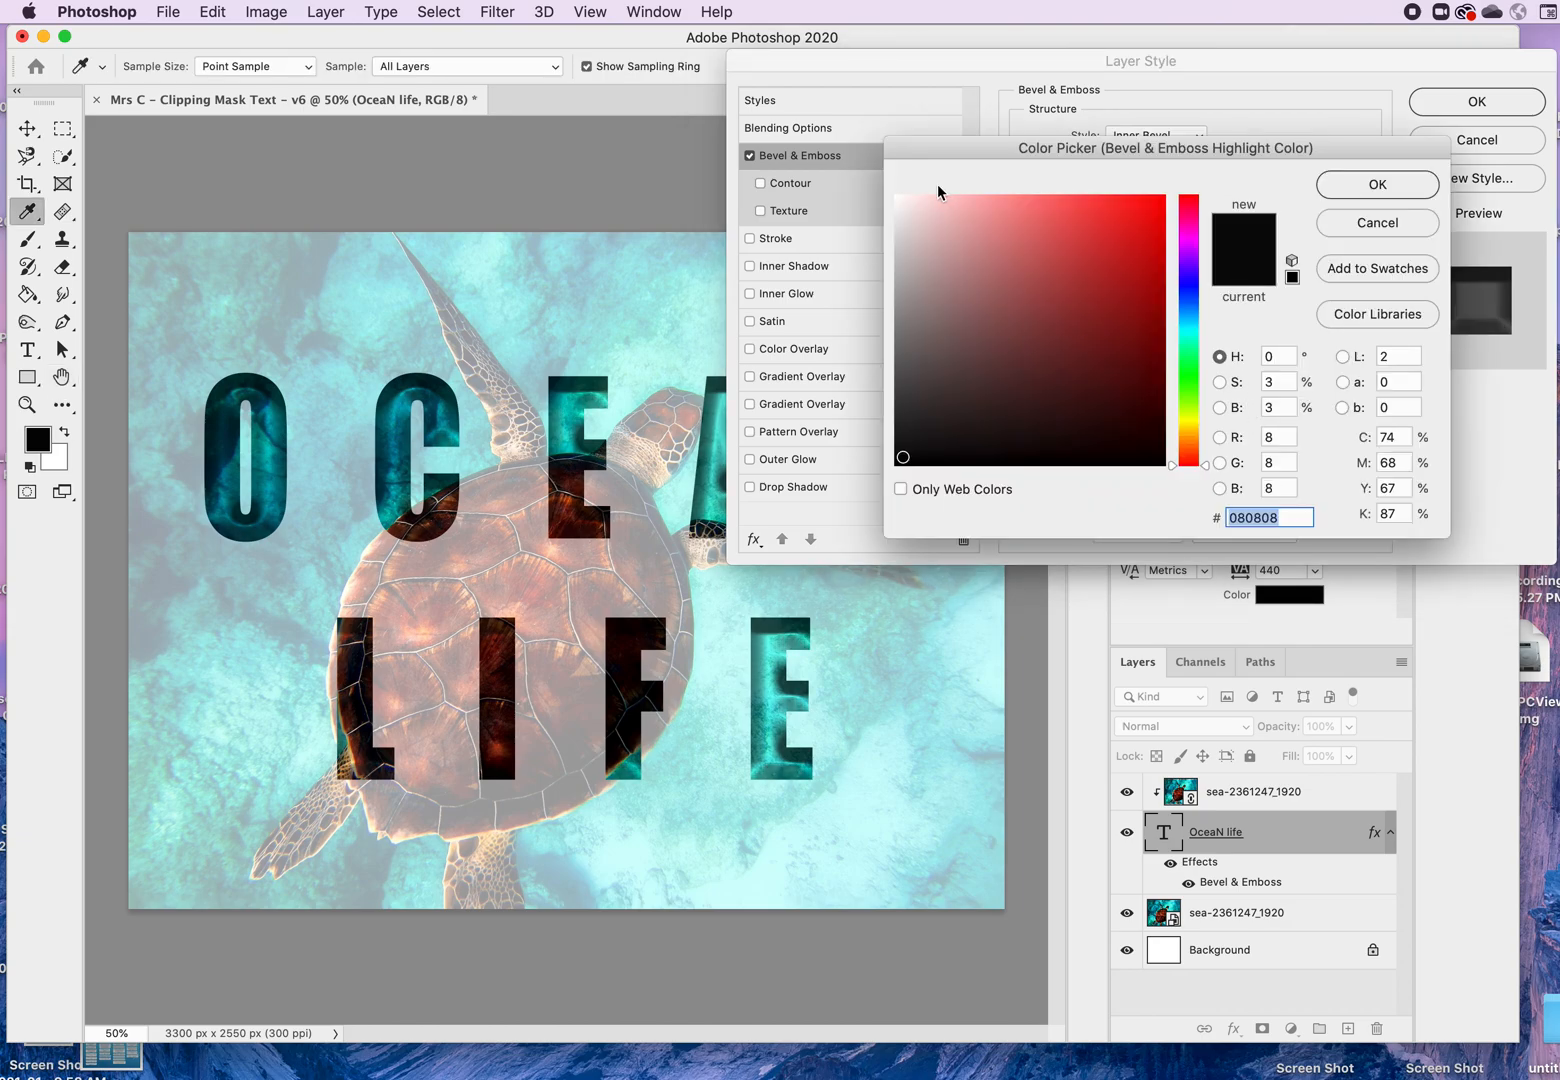
pyautogui.click(897, 198)
pyautogui.click(1381, 186)
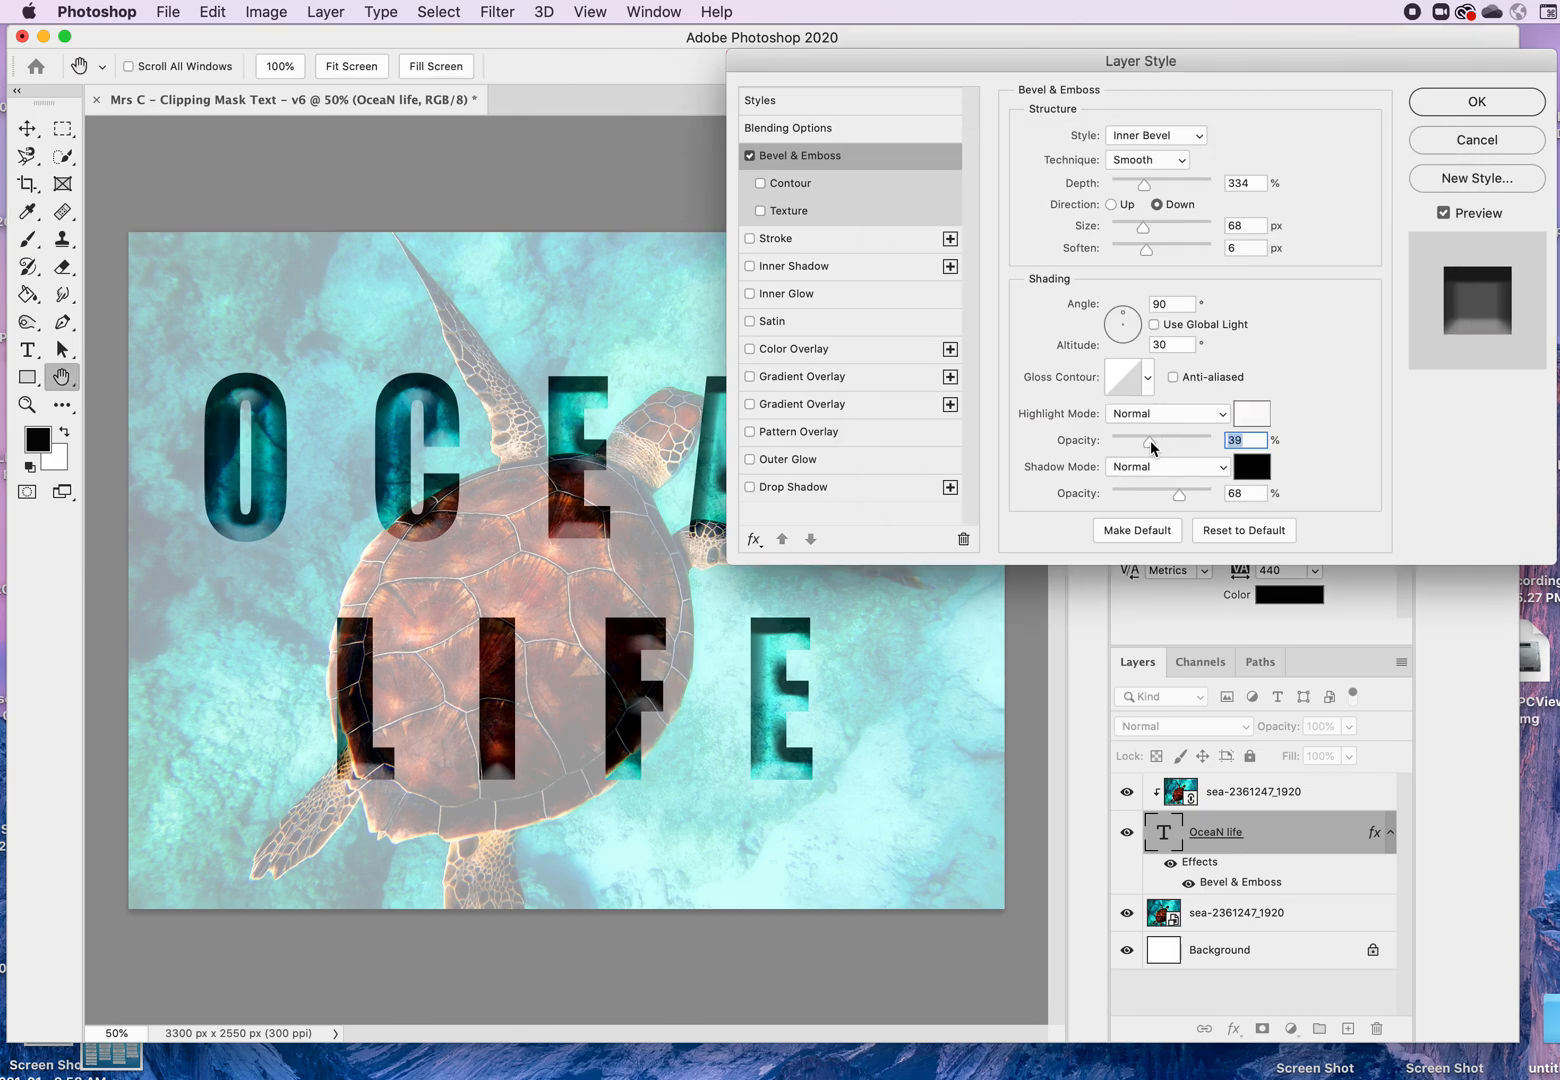
pyautogui.moveTo(1152, 440); pyautogui.dragTo(1175, 438)
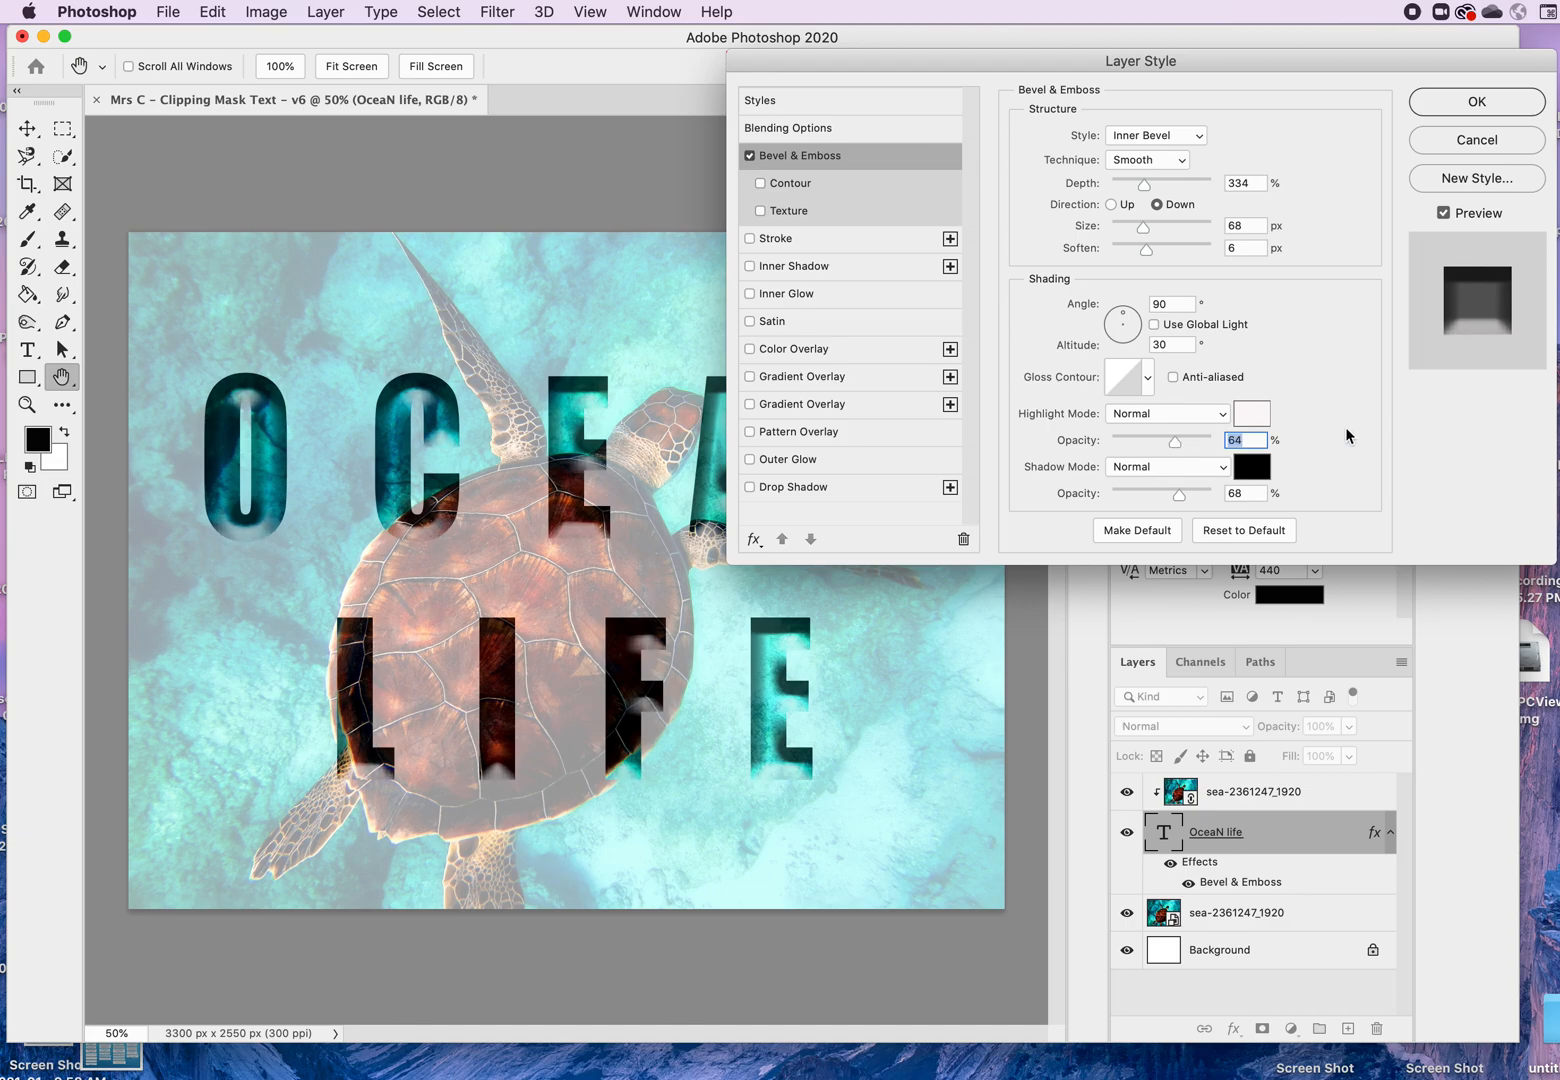
# Step: Compare the whole OCEAN LIFE text with the Bevel & Emboss effect off and on, leaving it on
pyautogui.moveTo(1000, 67); pyautogui.dragTo(1284, 43)
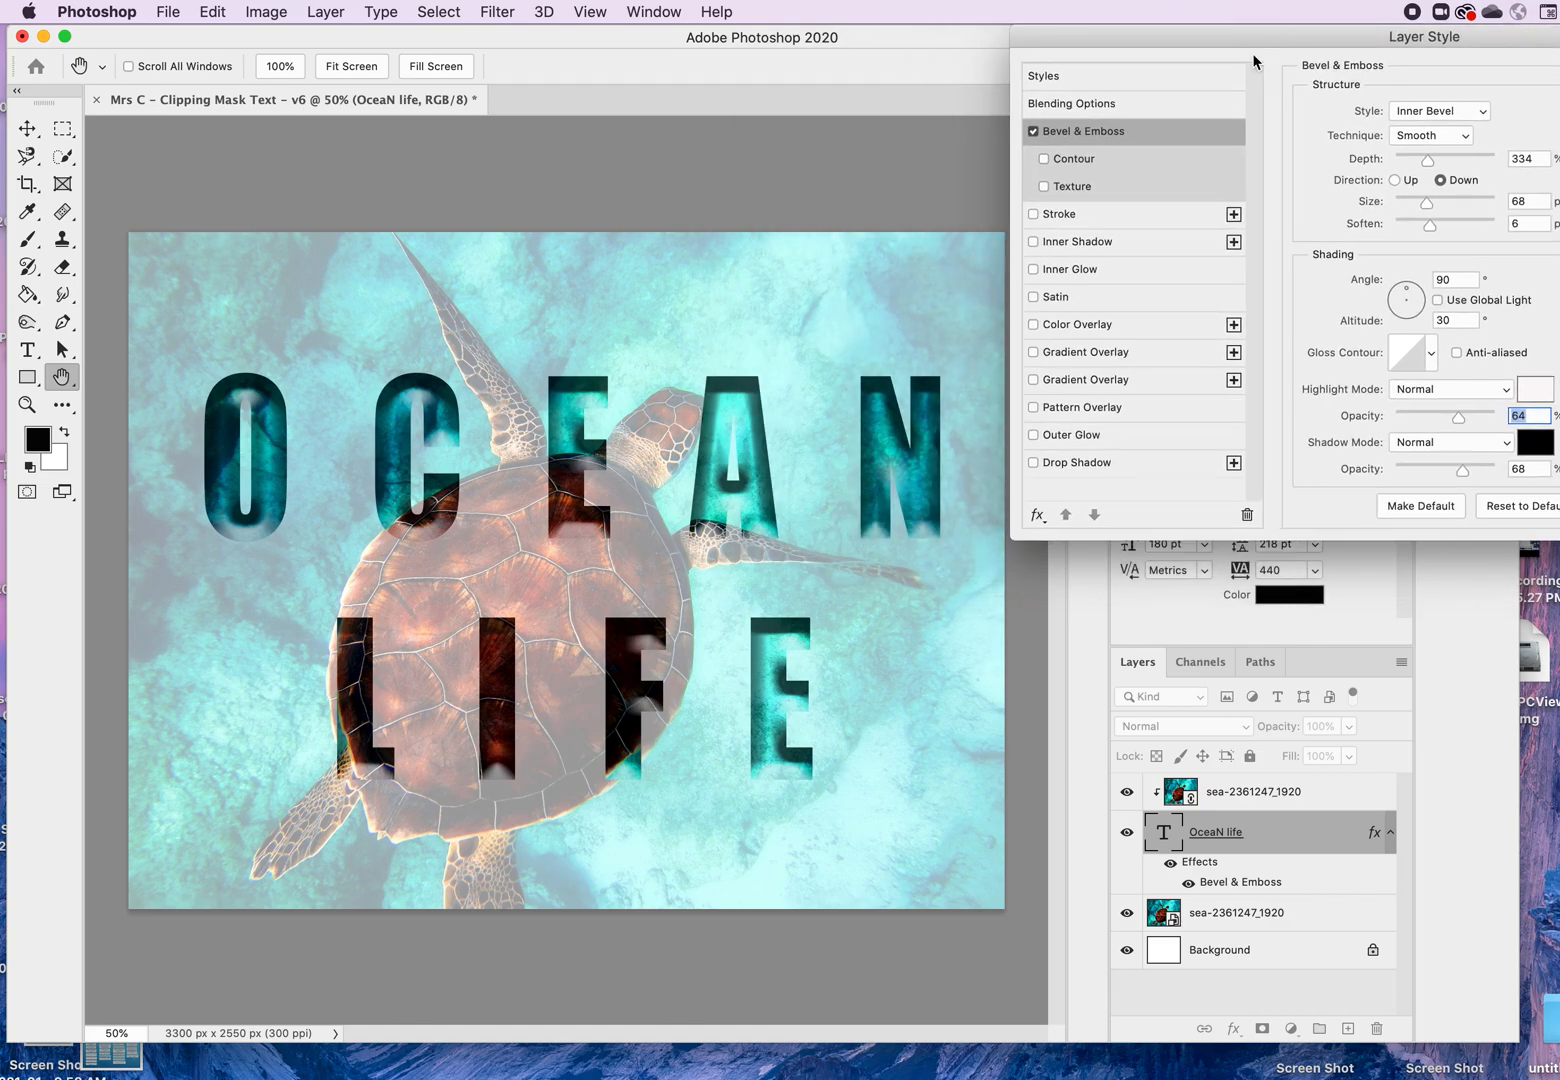
pyautogui.click(1034, 131)
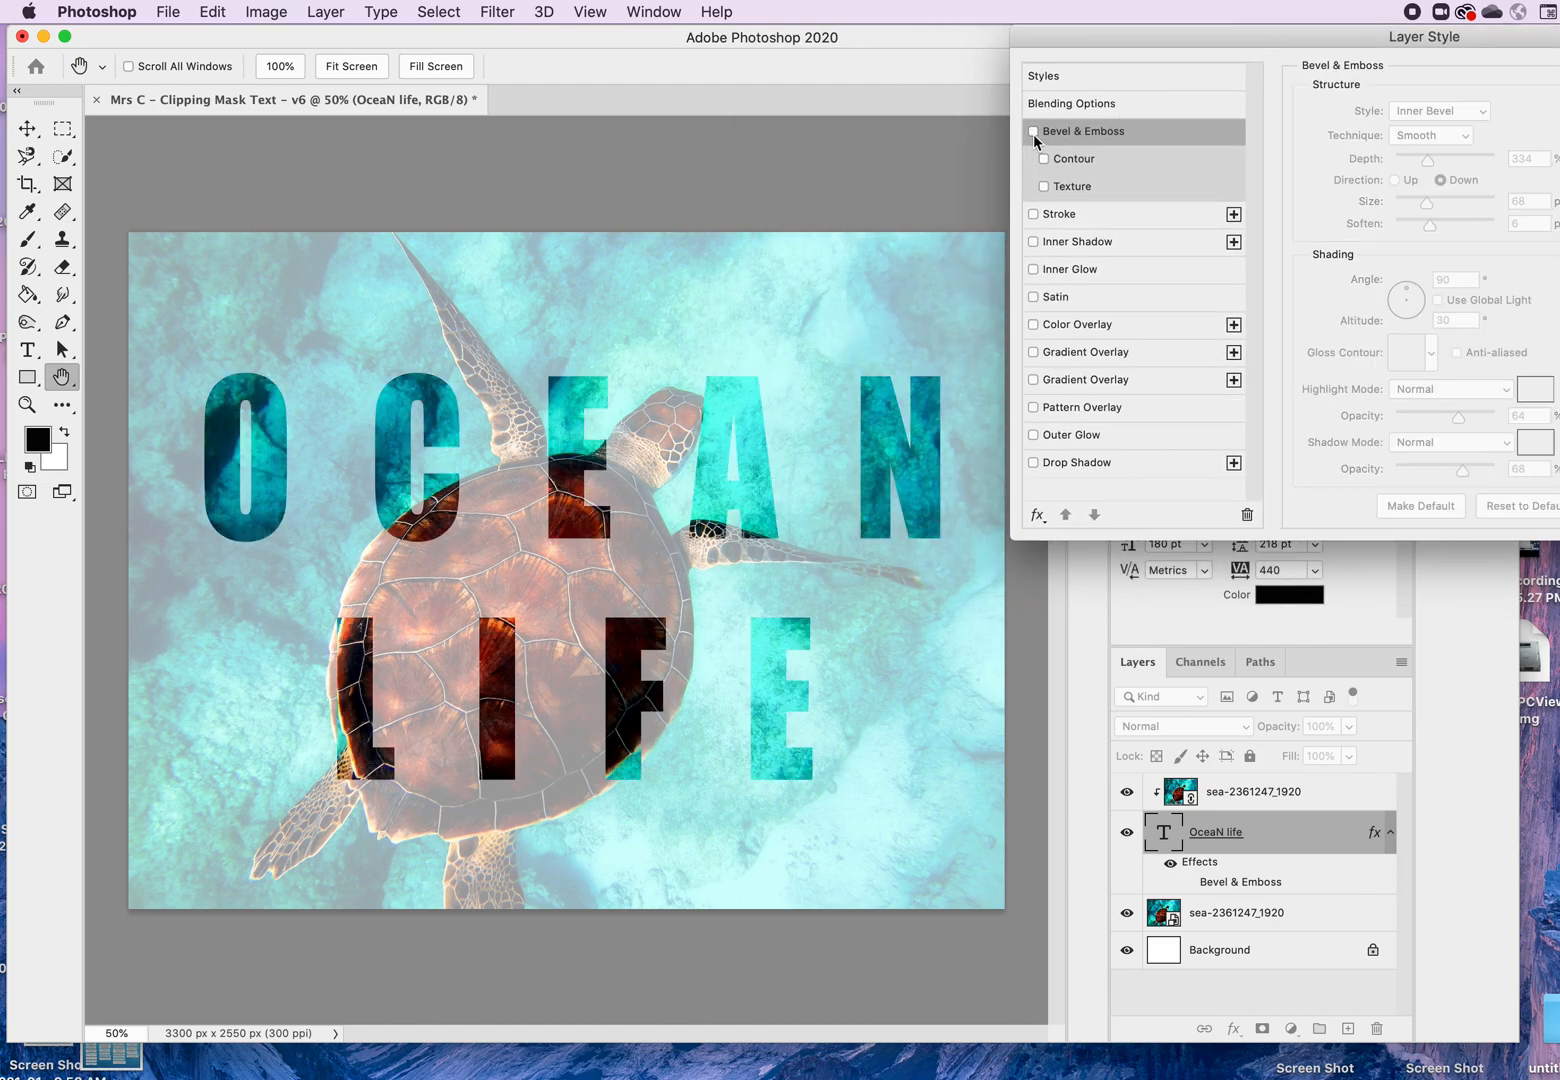
pyautogui.click(1034, 132)
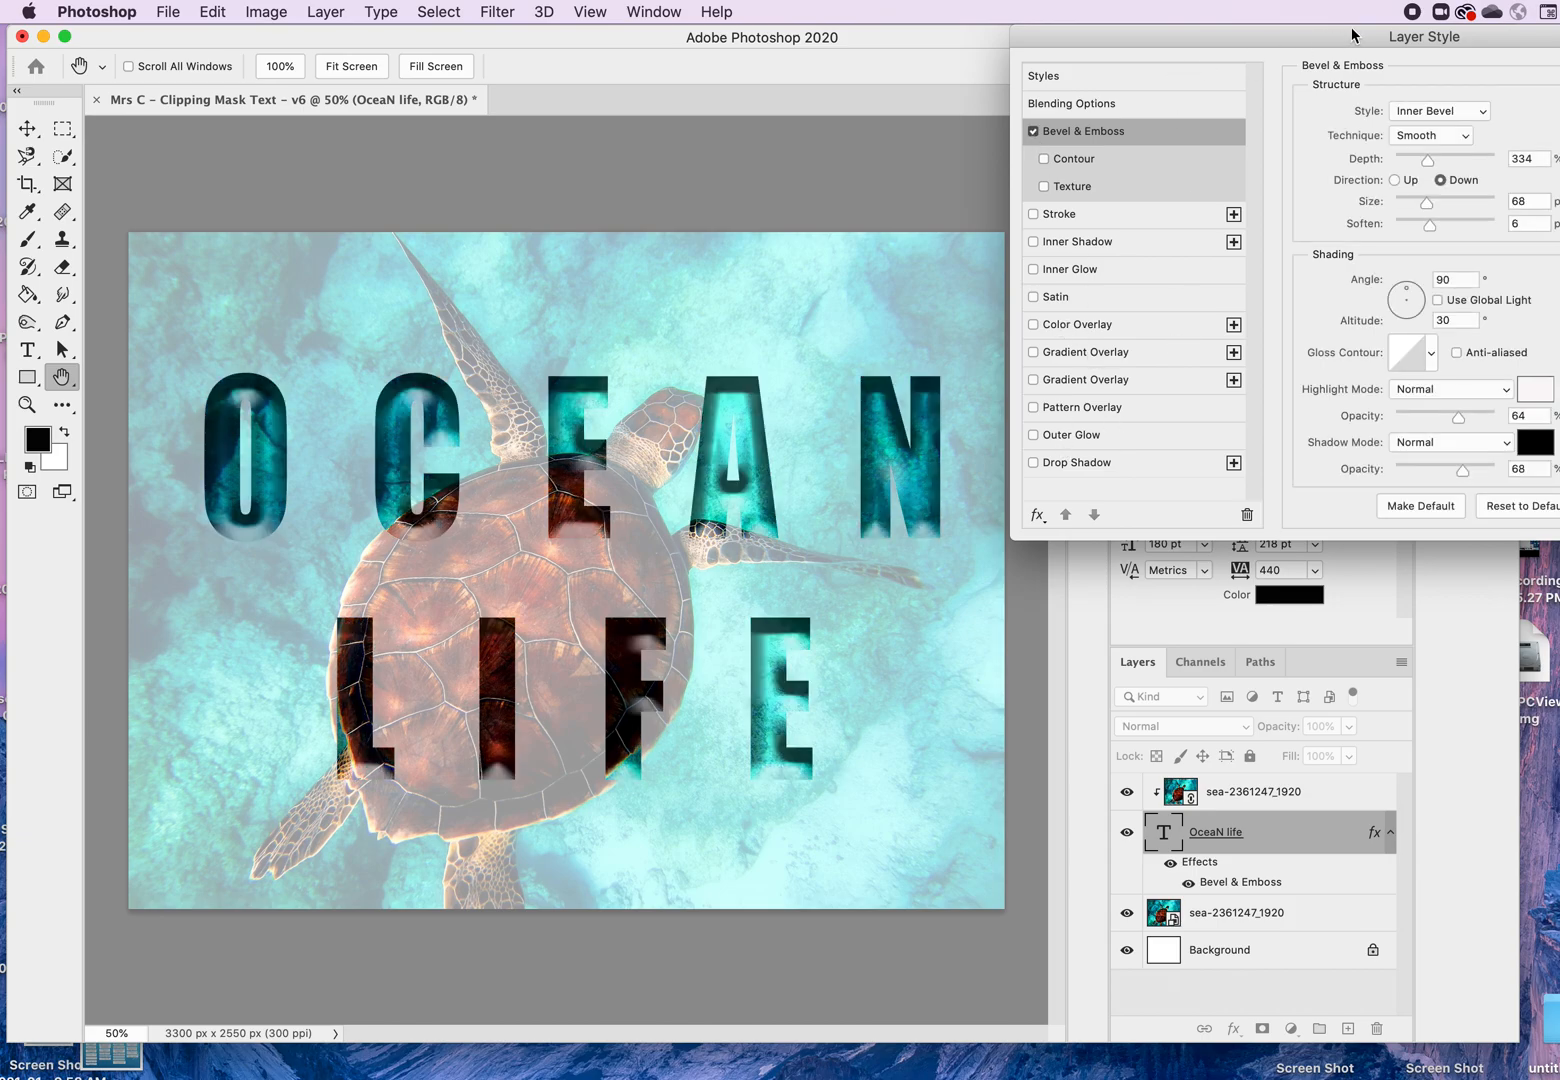
# Step: Enable Outer Glow on the text and set the bevel's size to 95 px, soften to 13 px, angle to -32° and altitude to 42°
pyautogui.moveTo(1348, 40); pyautogui.dragTo(1213, 40)
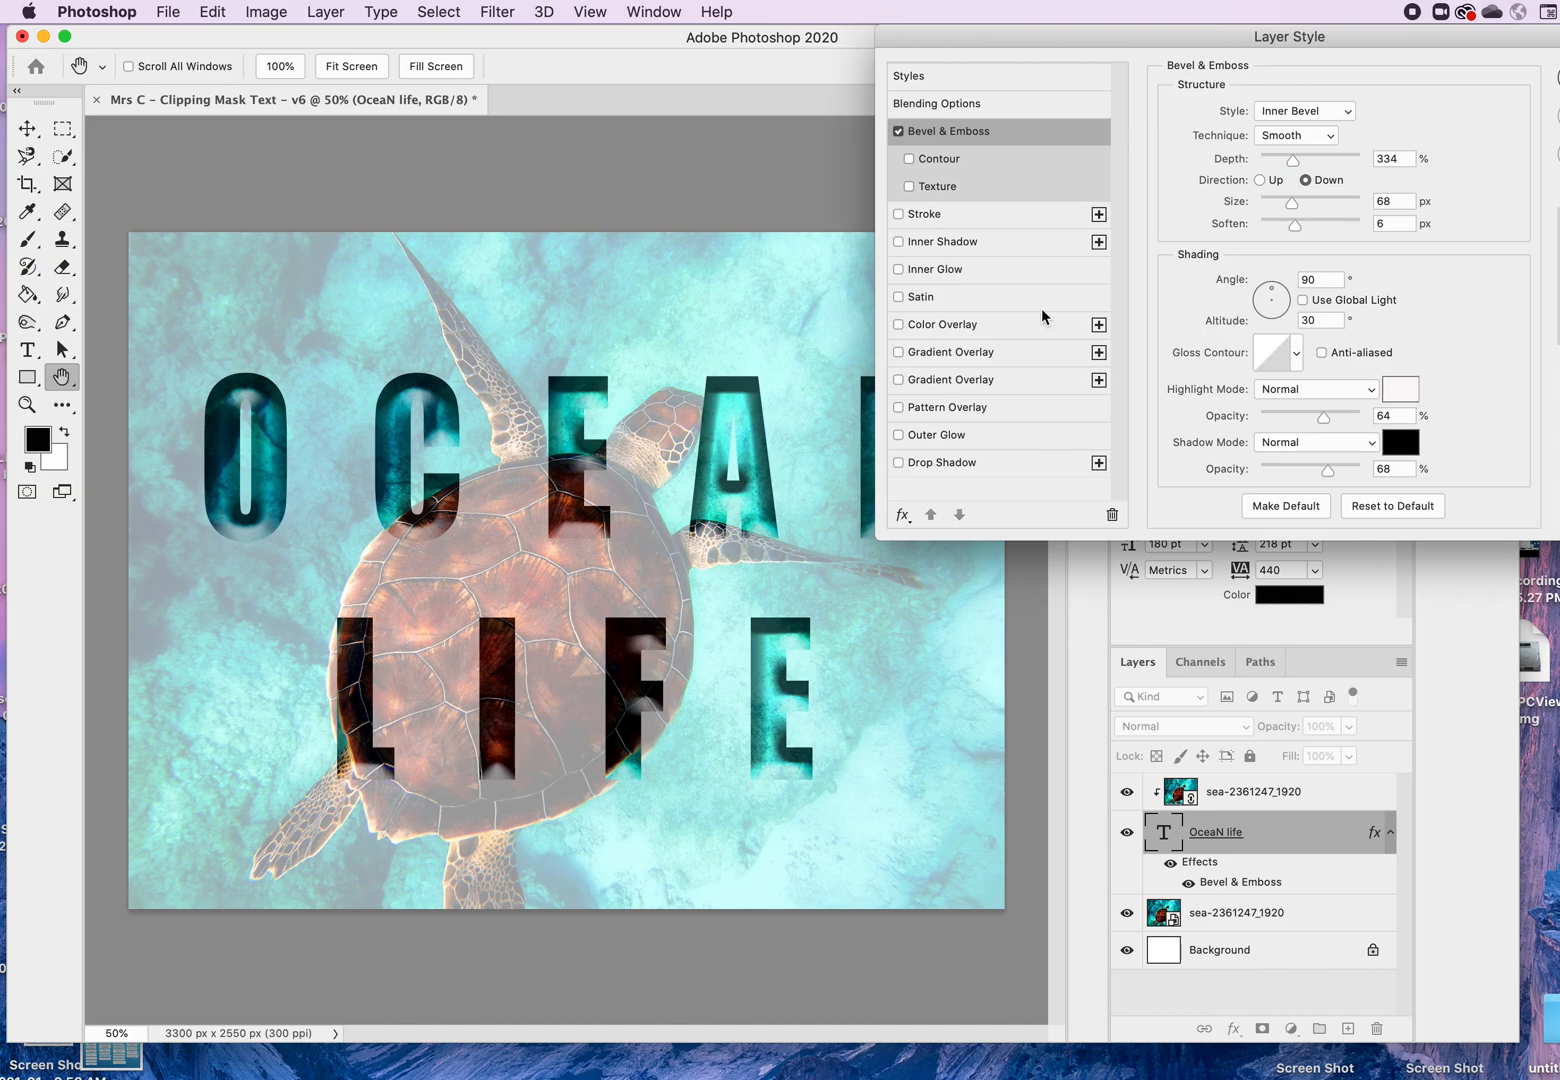
pyautogui.click(898, 436)
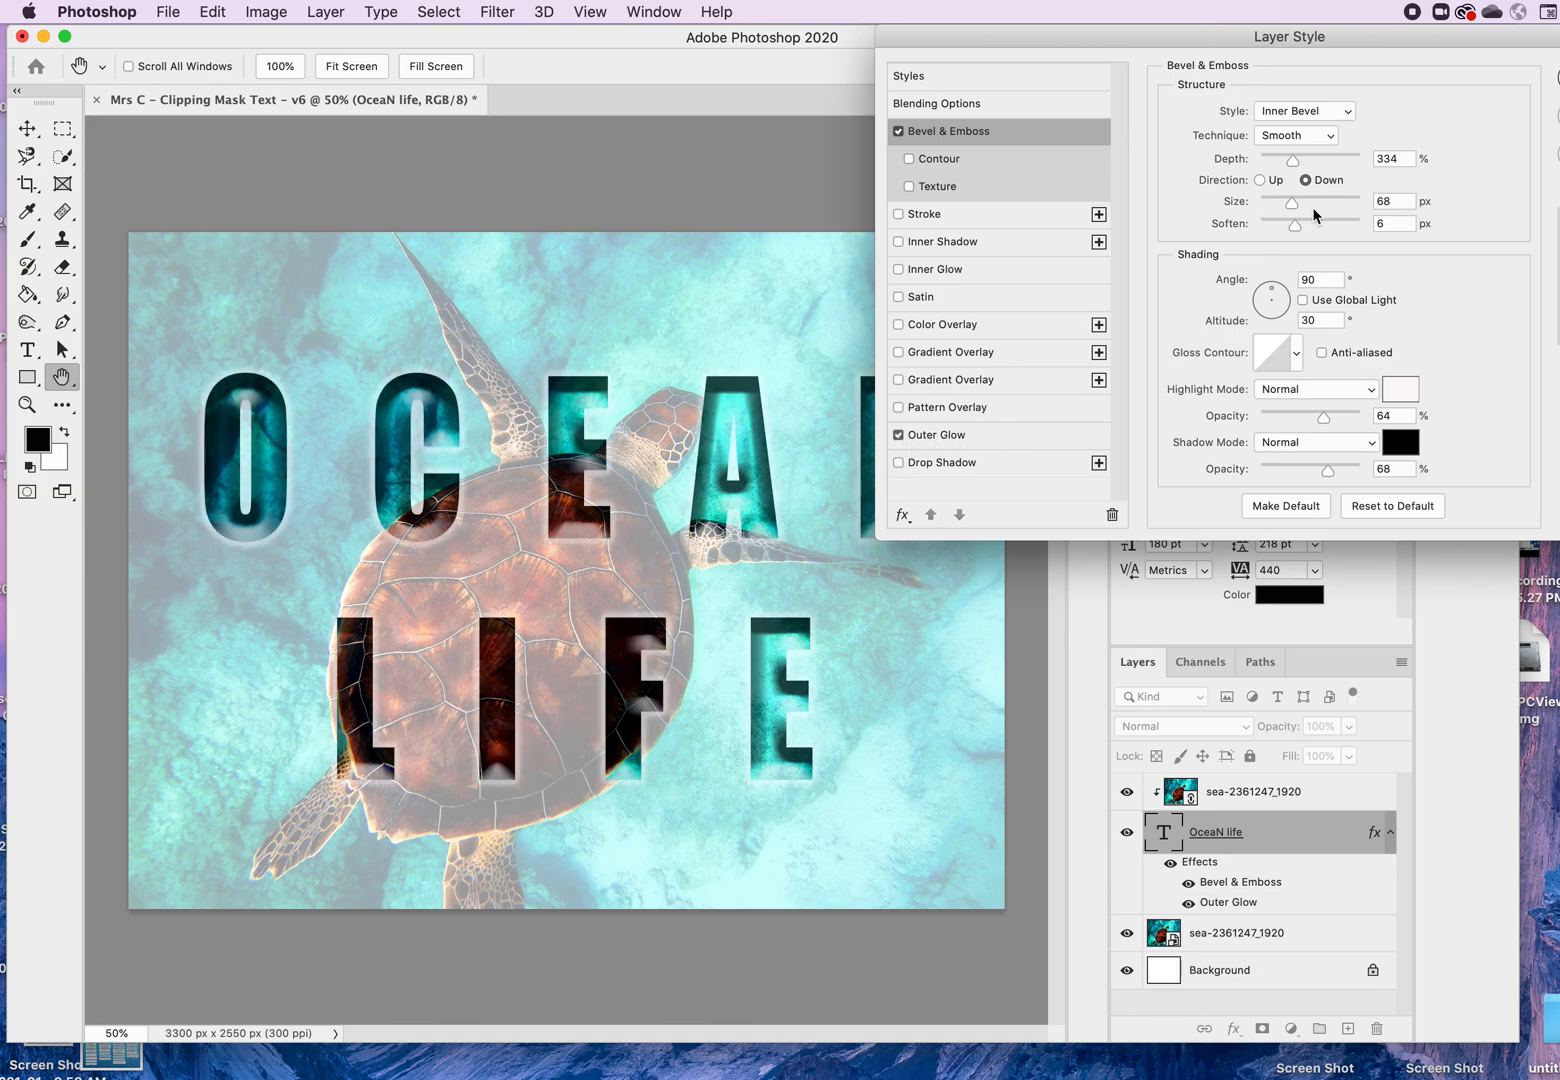
pyautogui.moveTo(1370, 43); pyautogui.dragTo(1220, 42)
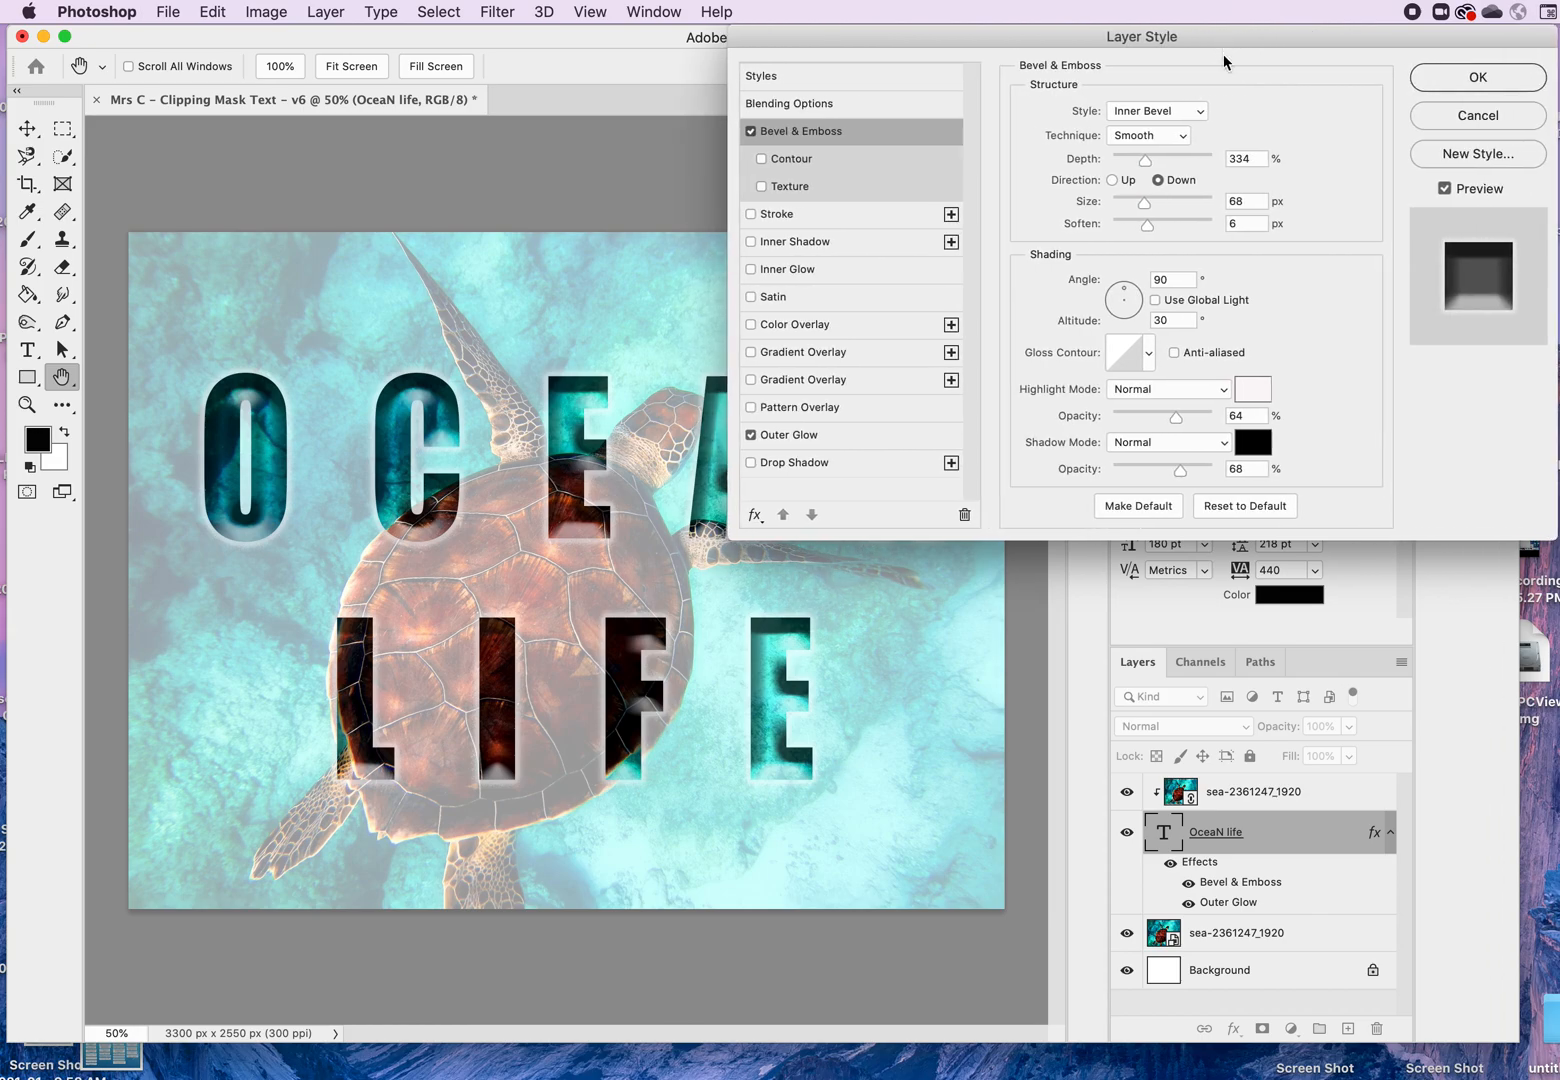
pyautogui.moveTo(1148, 209); pyautogui.dragTo(1190, 234)
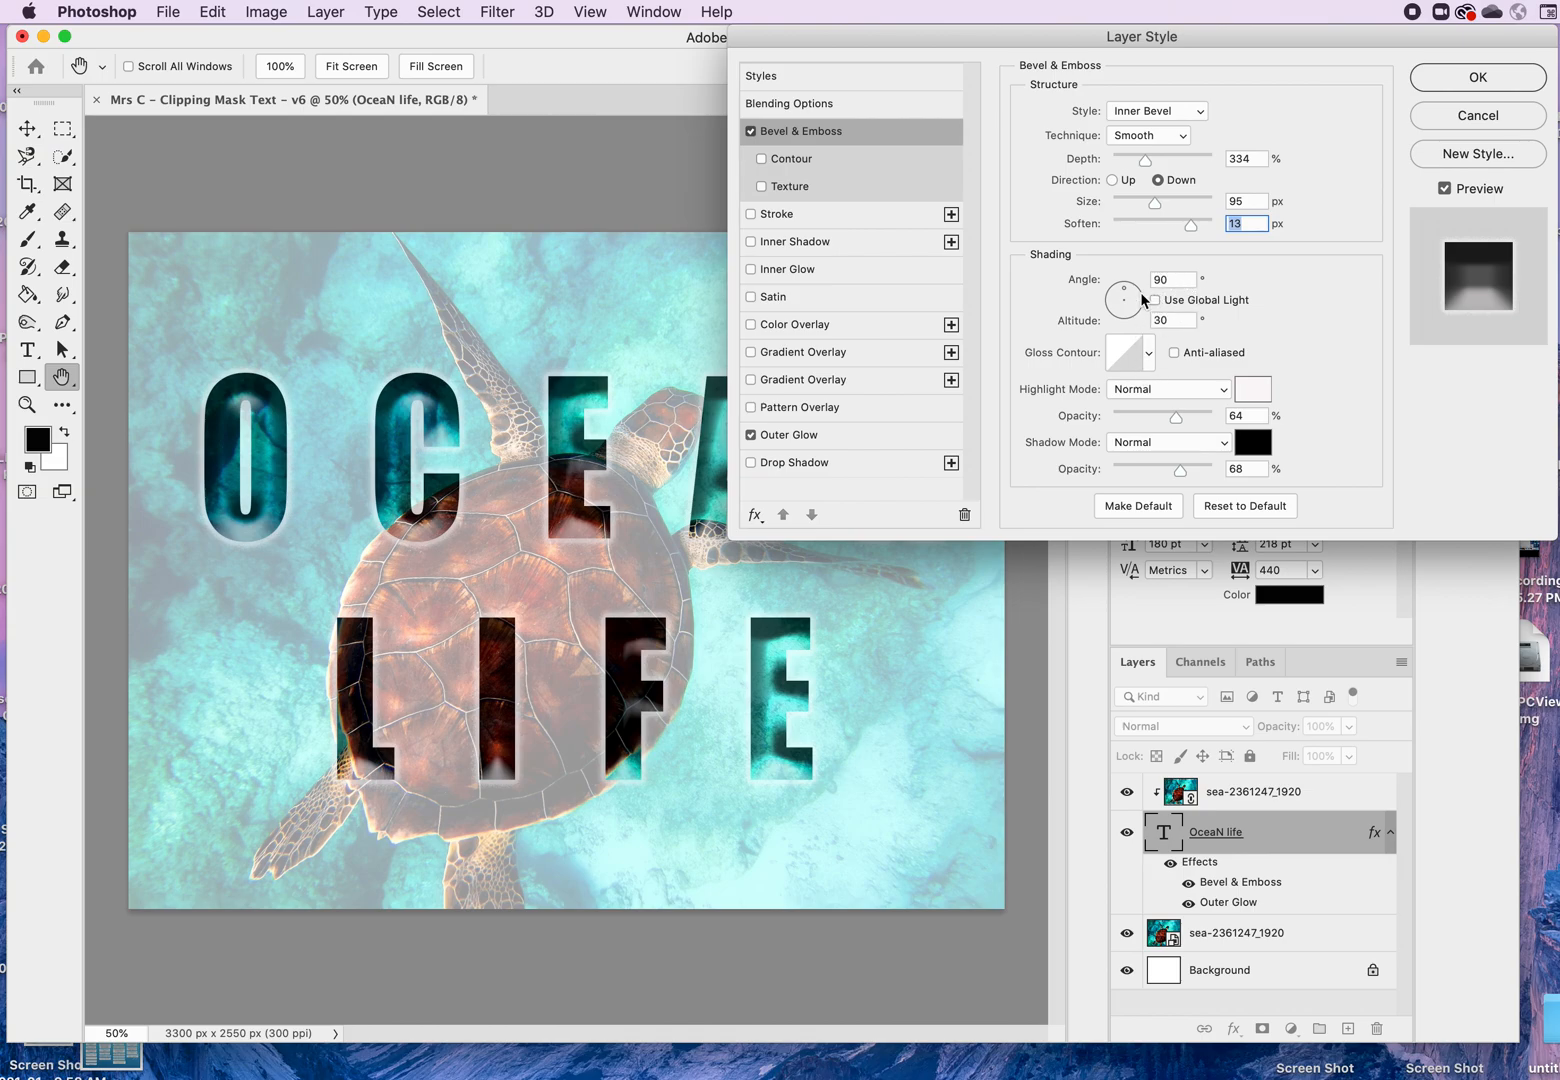
pyautogui.moveTo(1126, 296); pyautogui.dragTo(1134, 310)
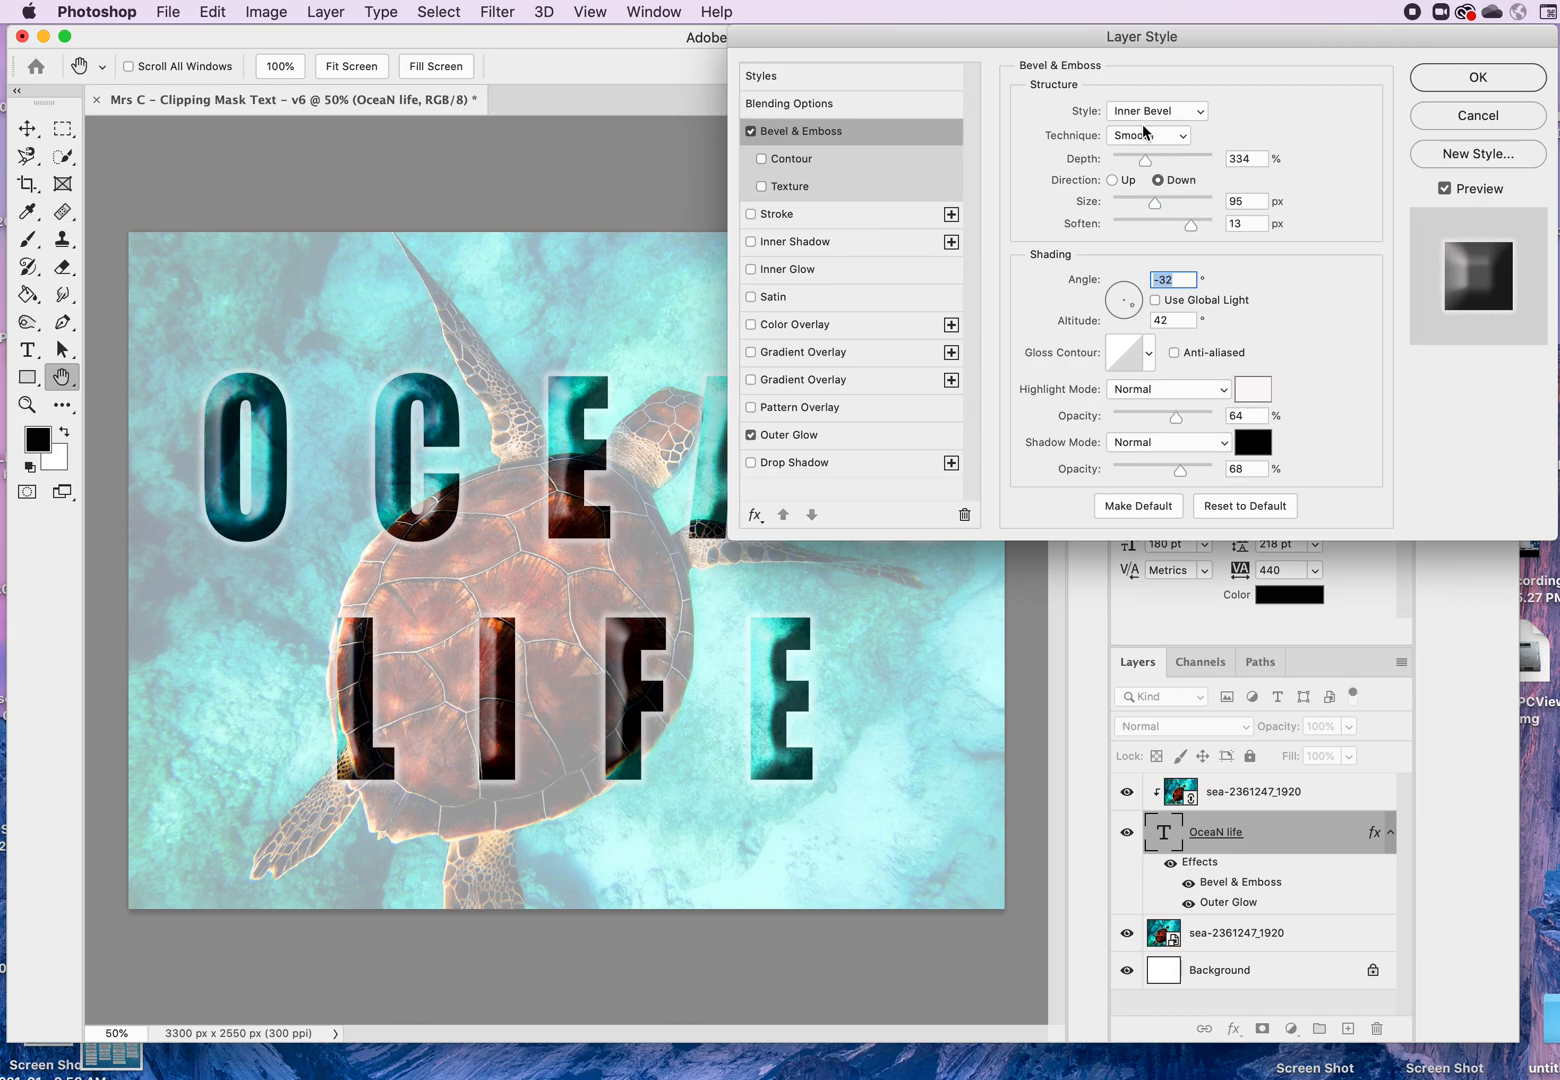
# Step: Set the Outer Glow to 75% opacity, 74% spread and 76 px size, and apply the layer style to the text
pyautogui.click(812, 434)
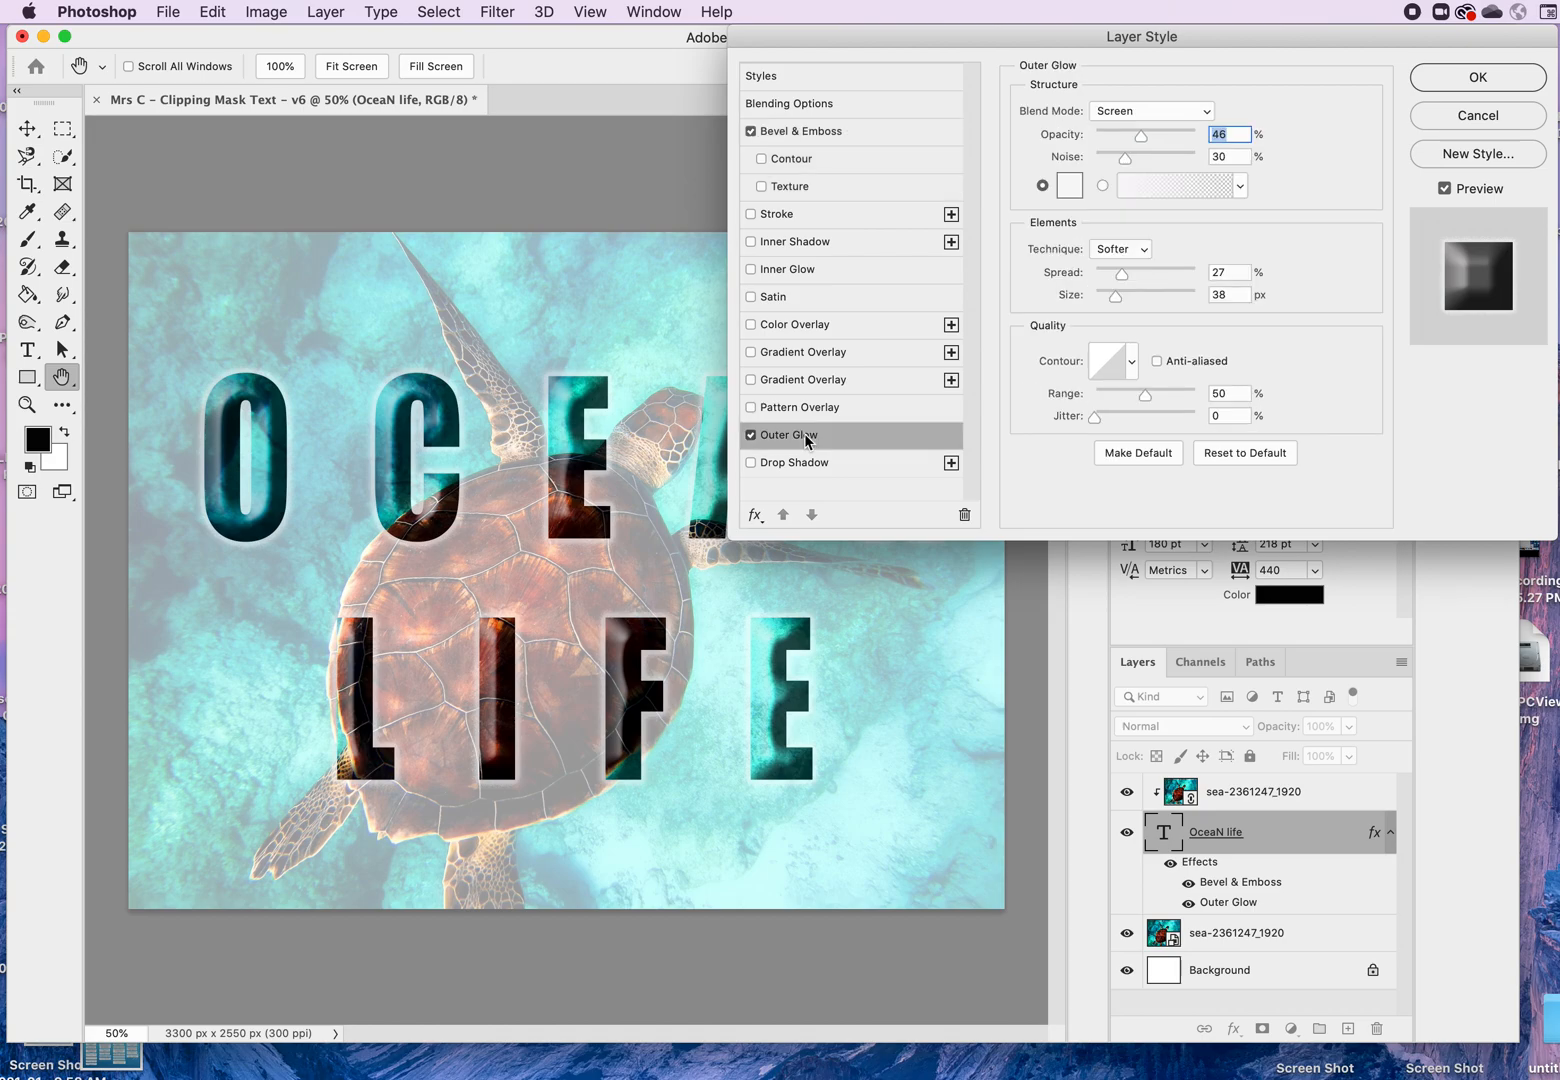
pyautogui.moveTo(1141, 136); pyautogui.dragTo(1173, 143)
pyautogui.click(1122, 278)
pyautogui.moveTo(1123, 283)
pyautogui.mouseDown()
pyautogui.moveTo(1173, 287)
pyautogui.moveTo(1130, 300)
pyautogui.mouseUp()
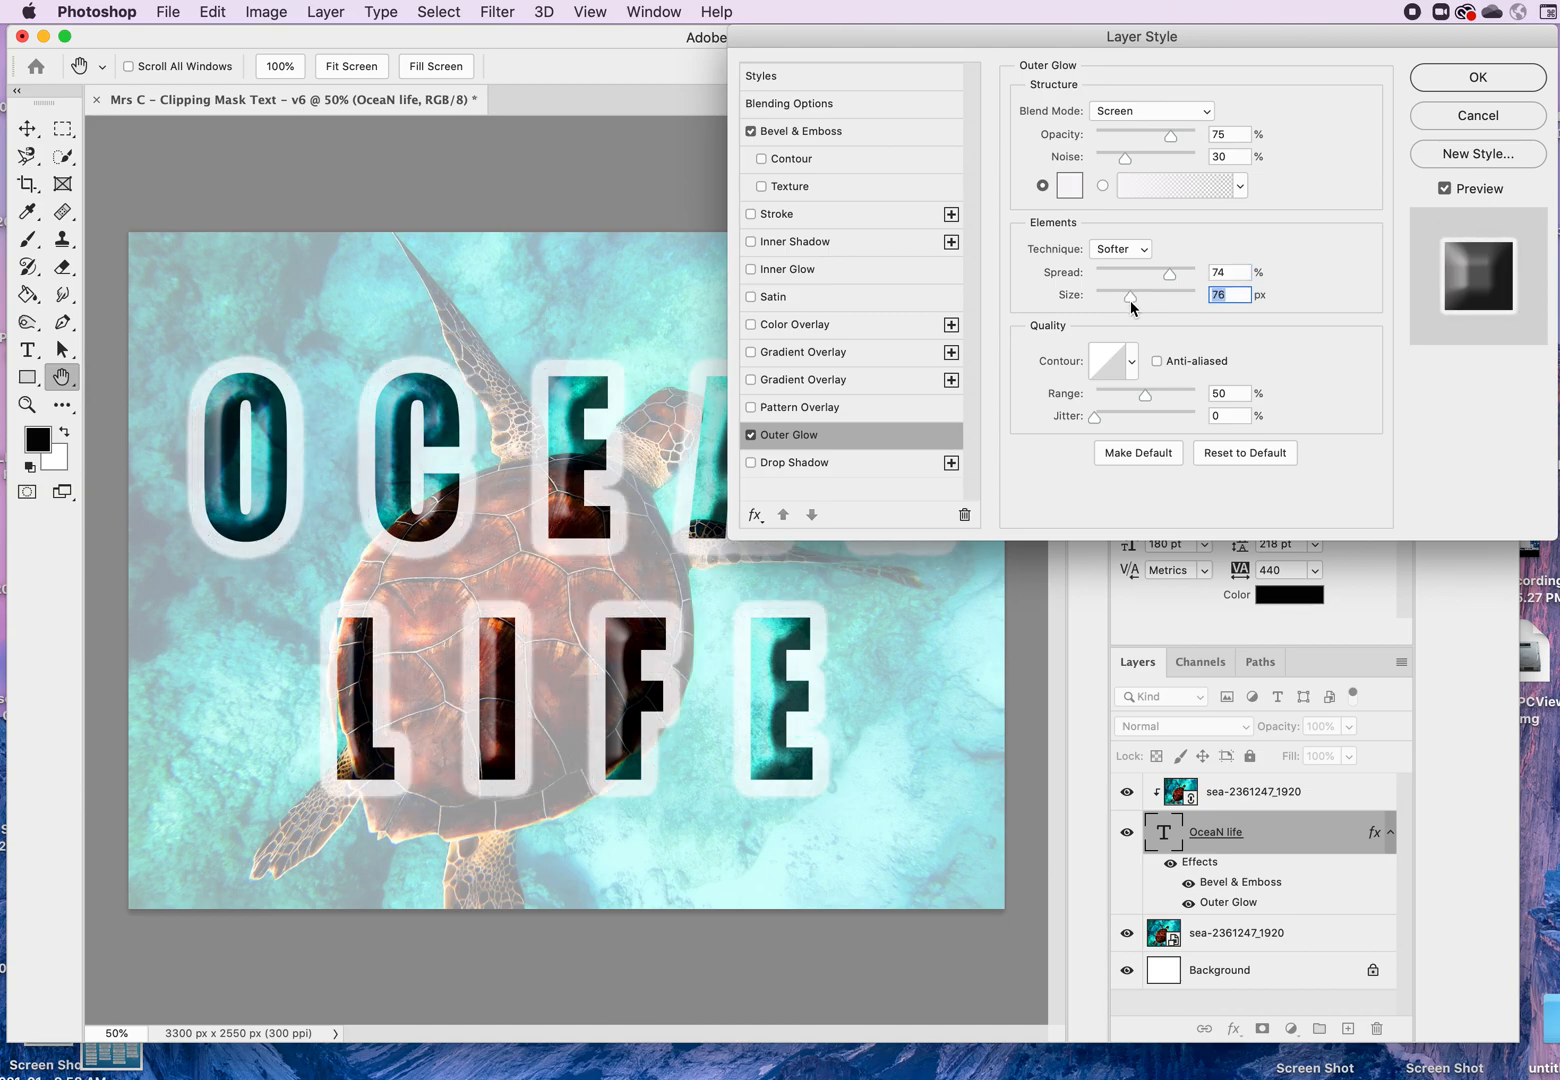
pyautogui.moveTo(1190, 36); pyautogui.dragTo(1160, 111)
pyautogui.click(1455, 160)
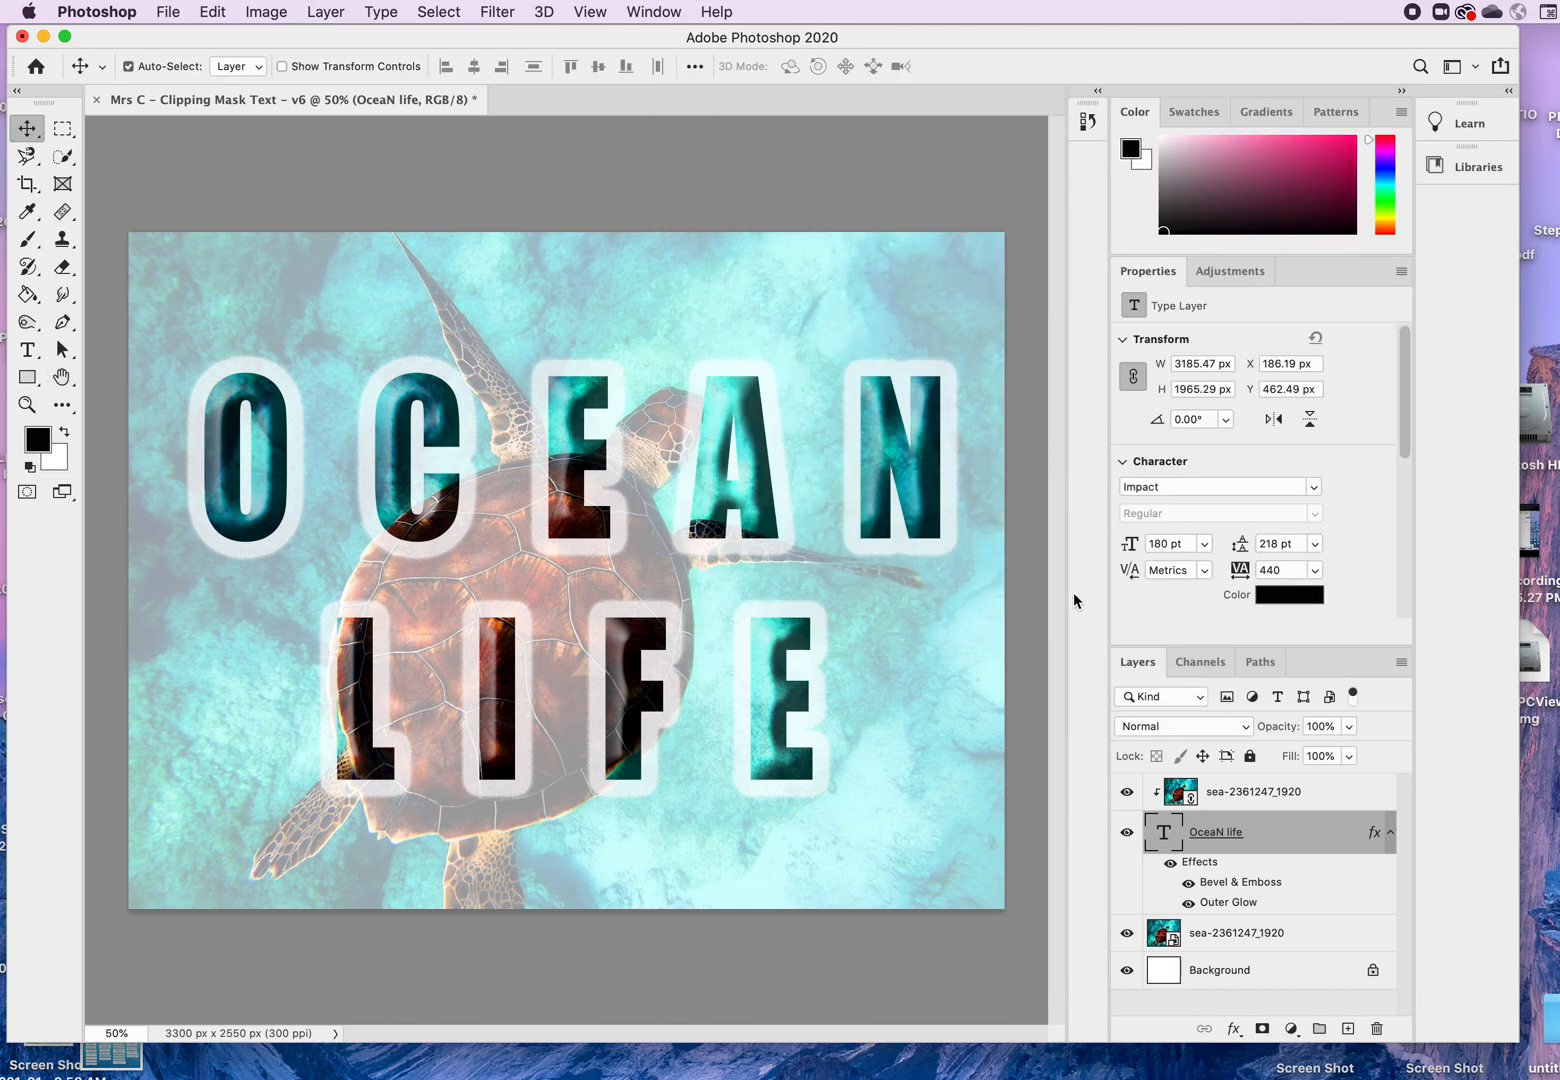